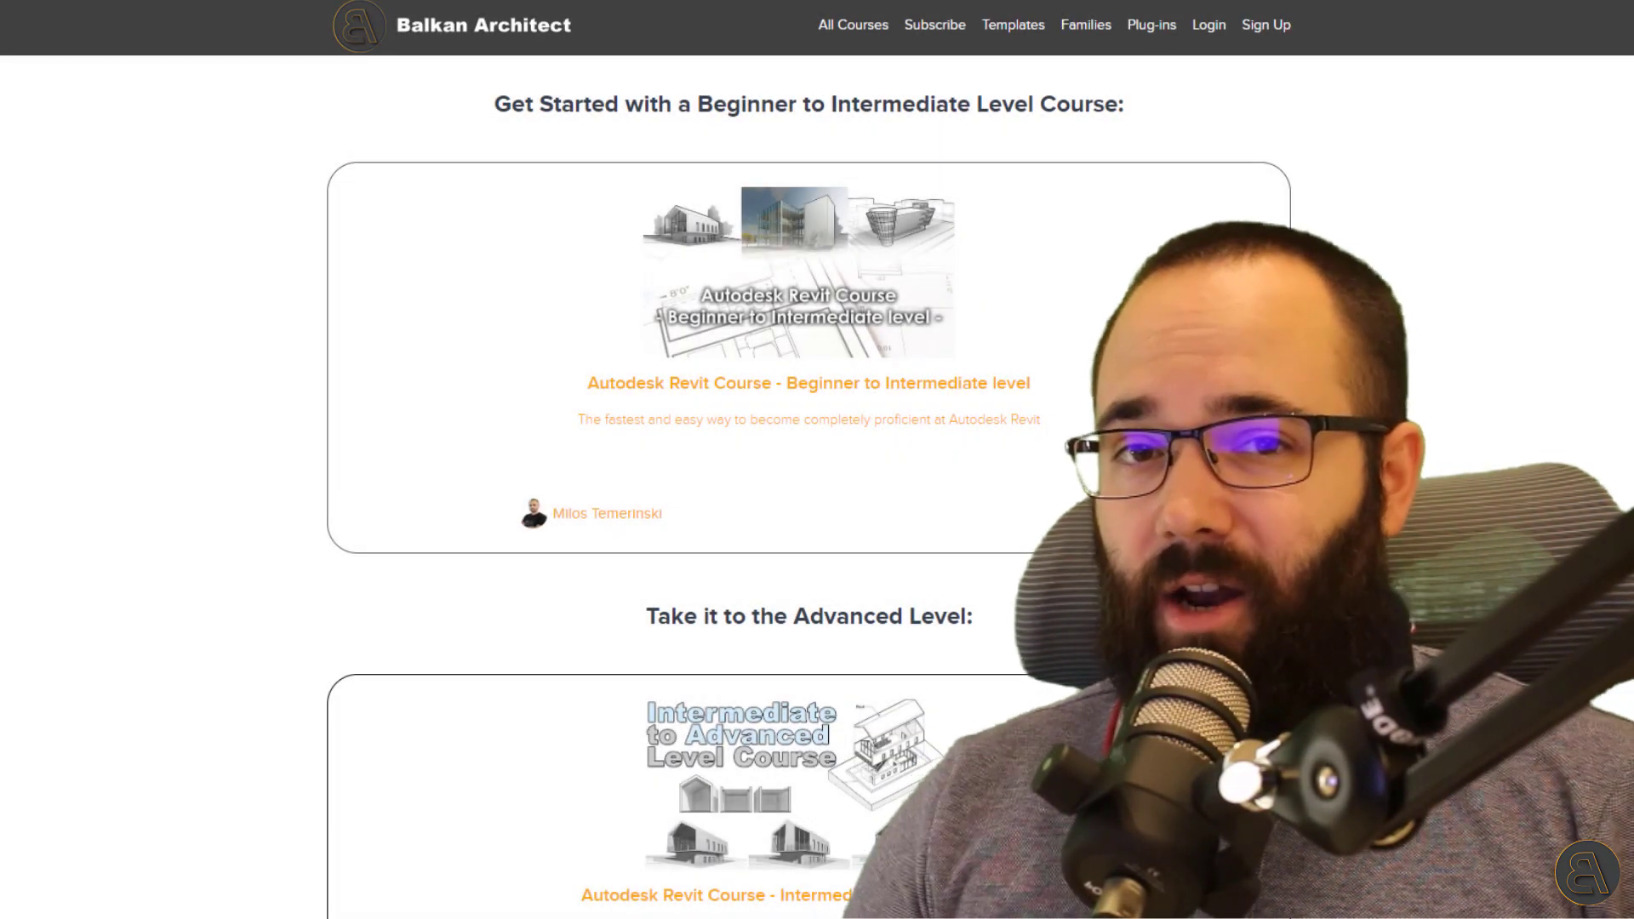
Pick the Advanced Graphics in Revit card from the course grid and scroll to its 5h topics.
{"action": "scroll", "coordinate": [808, 510], "scroll_direction": "down", "scroll_amount": 6}
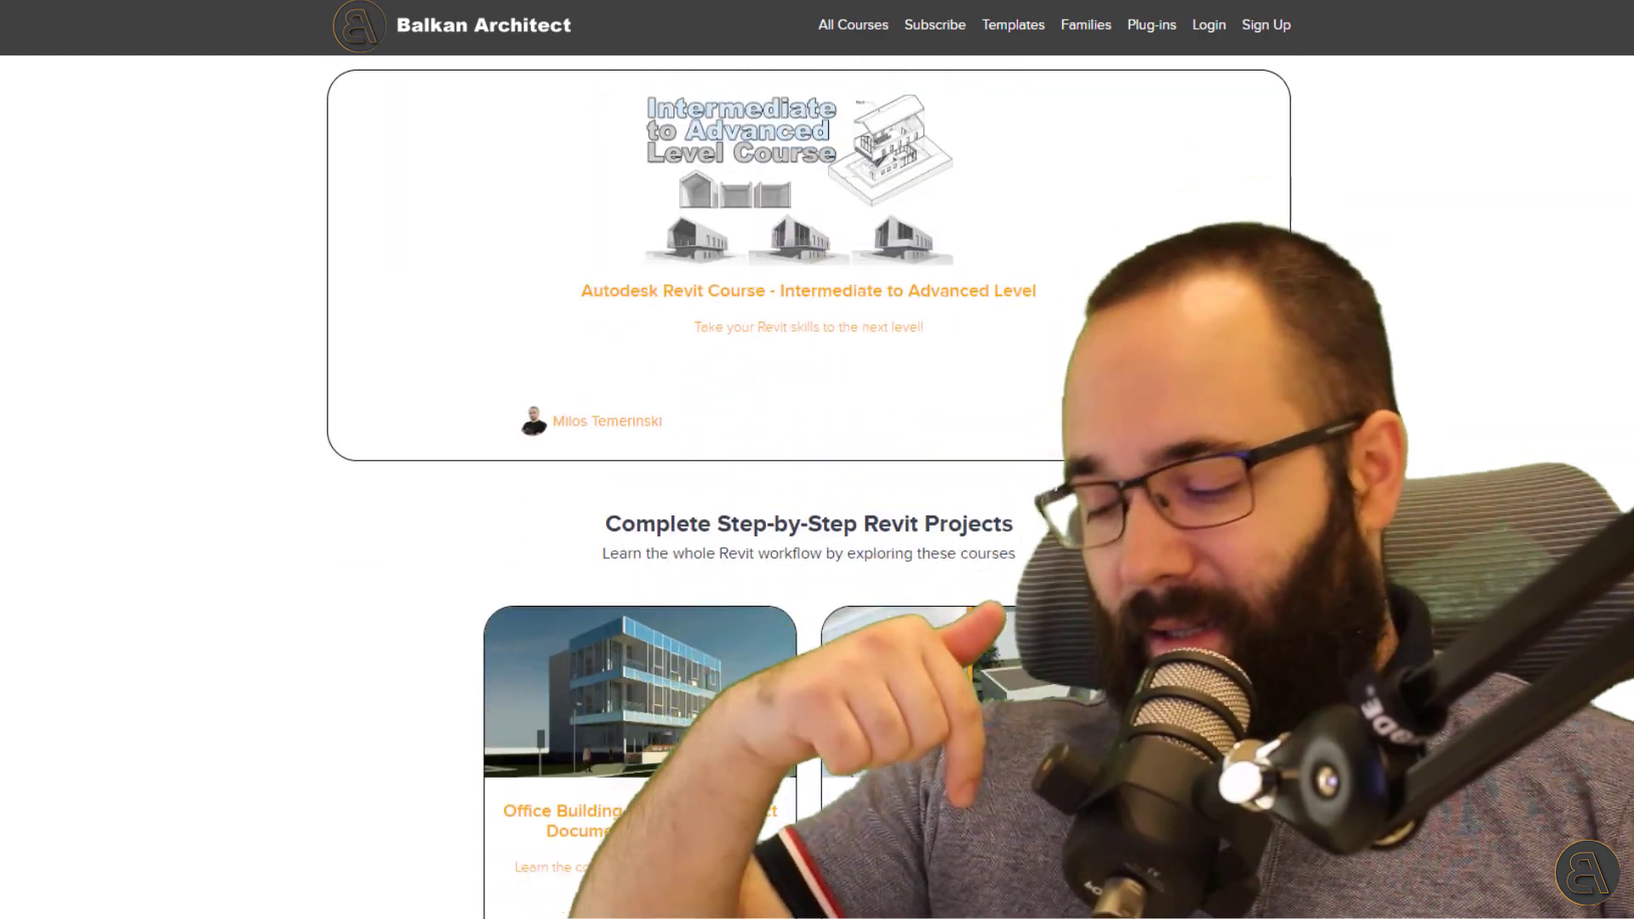
{"action": "scroll", "coordinate": [809, 510], "scroll_direction": "down", "scroll_amount": 5}
{"action": "scroll", "coordinate": [809, 510], "scroll_direction": "down", "scroll_amount": 6}
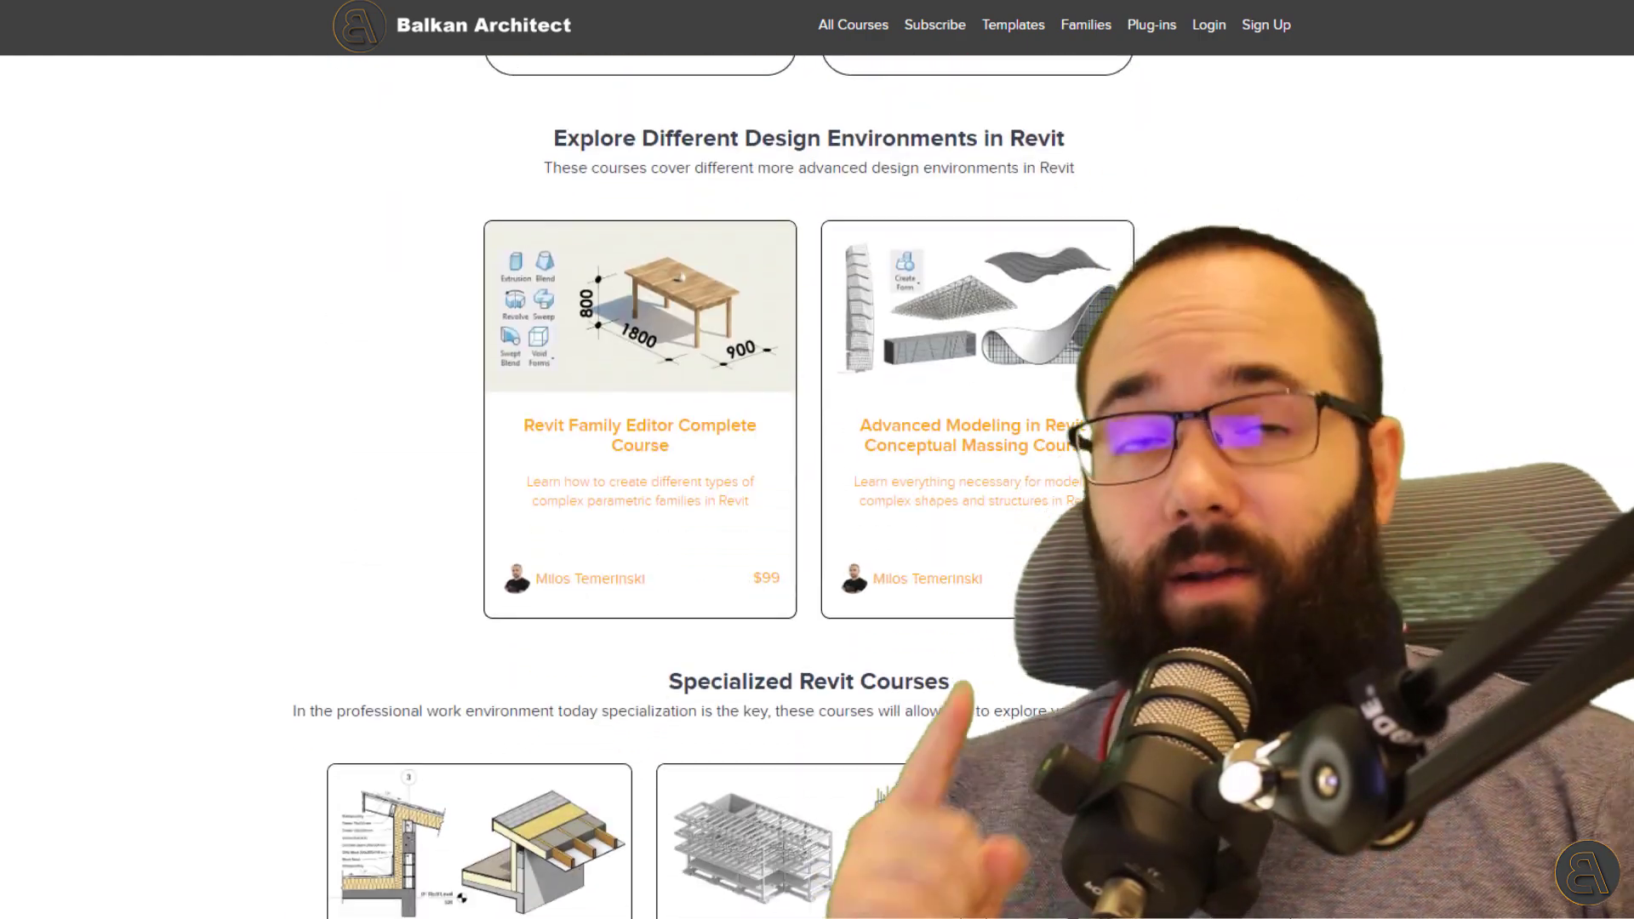
{"action": "scroll", "coordinate": [808, 511], "scroll_direction": "down", "scroll_amount": 8}
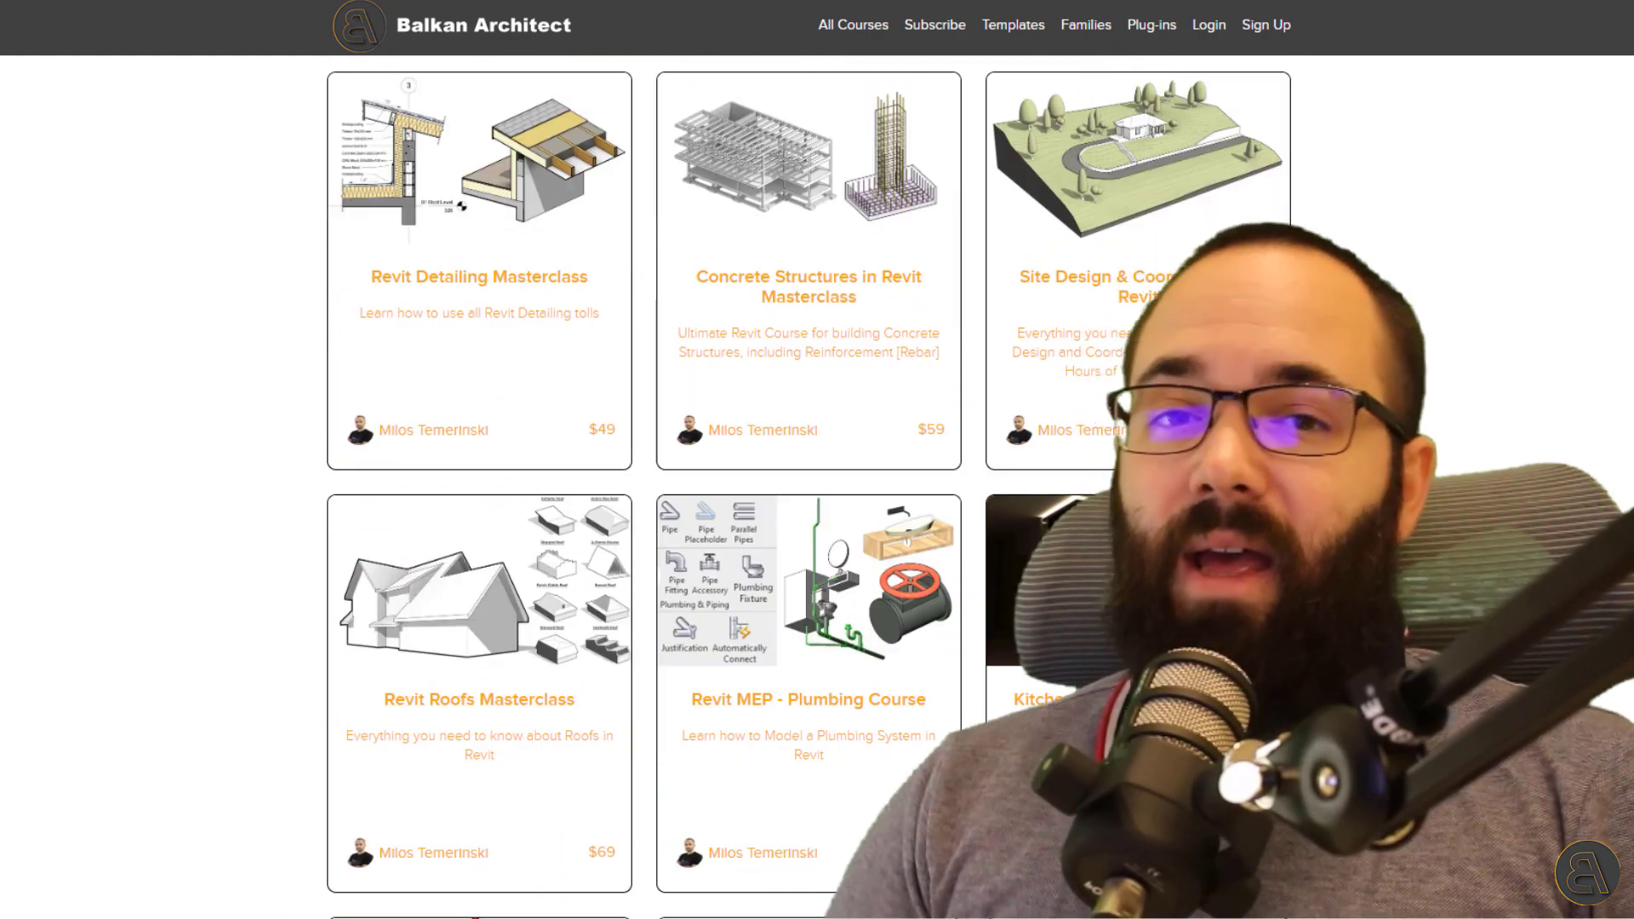
{"action": "scroll", "coordinate": [809, 510], "scroll_direction": "down", "scroll_amount": 4}
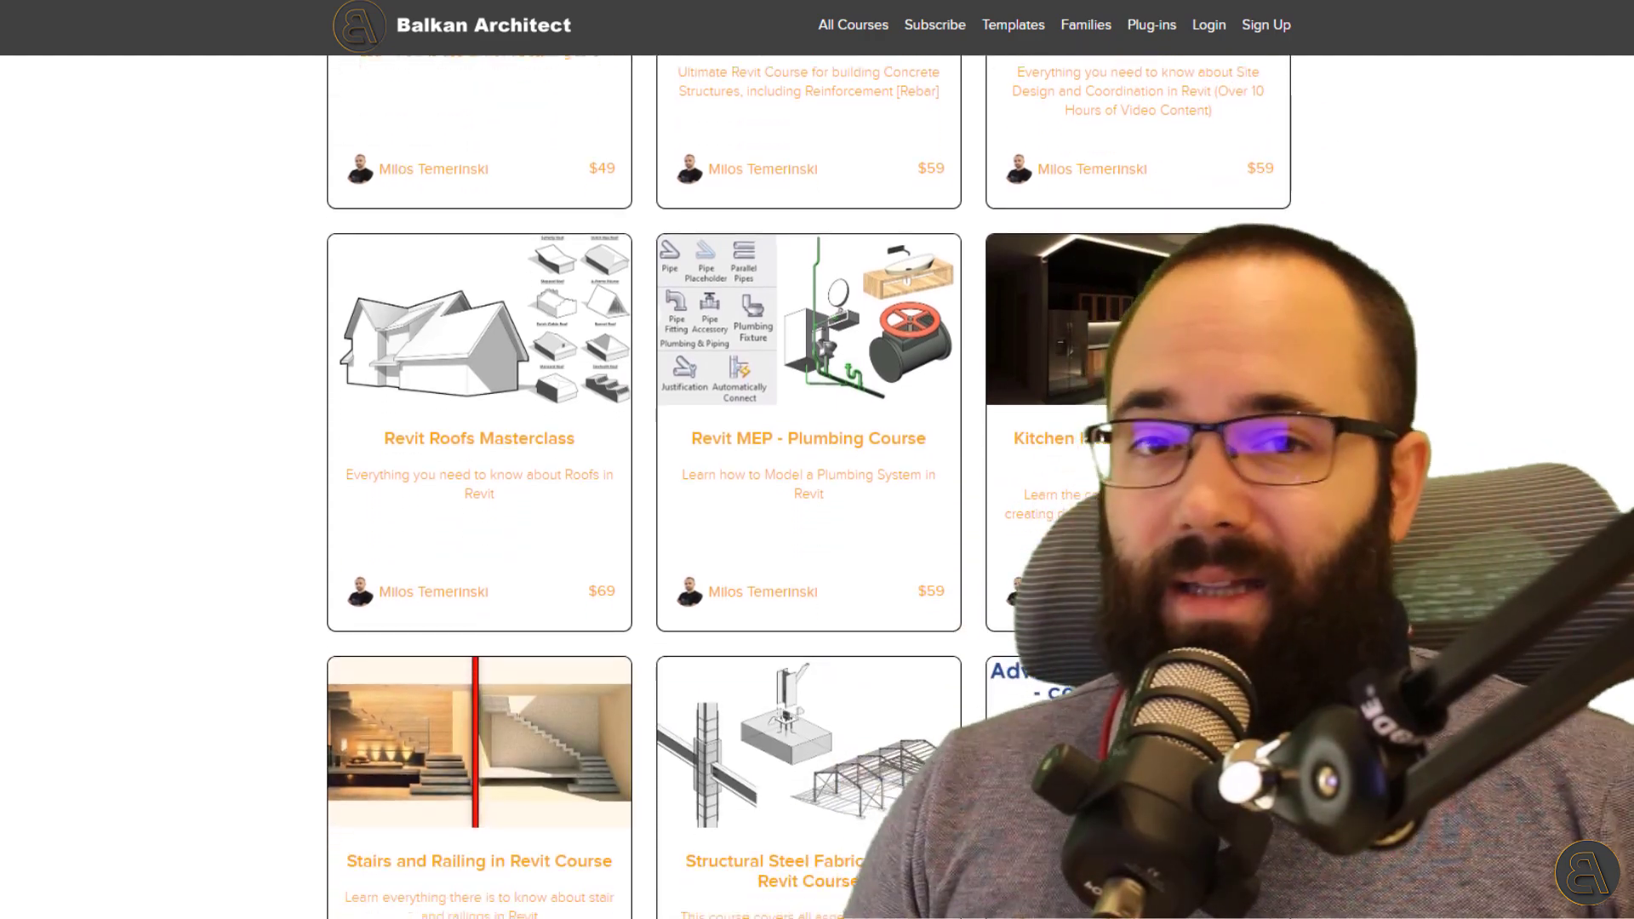
{"action": "scroll", "coordinate": [808, 510], "scroll_direction": "down", "scroll_amount": 3}
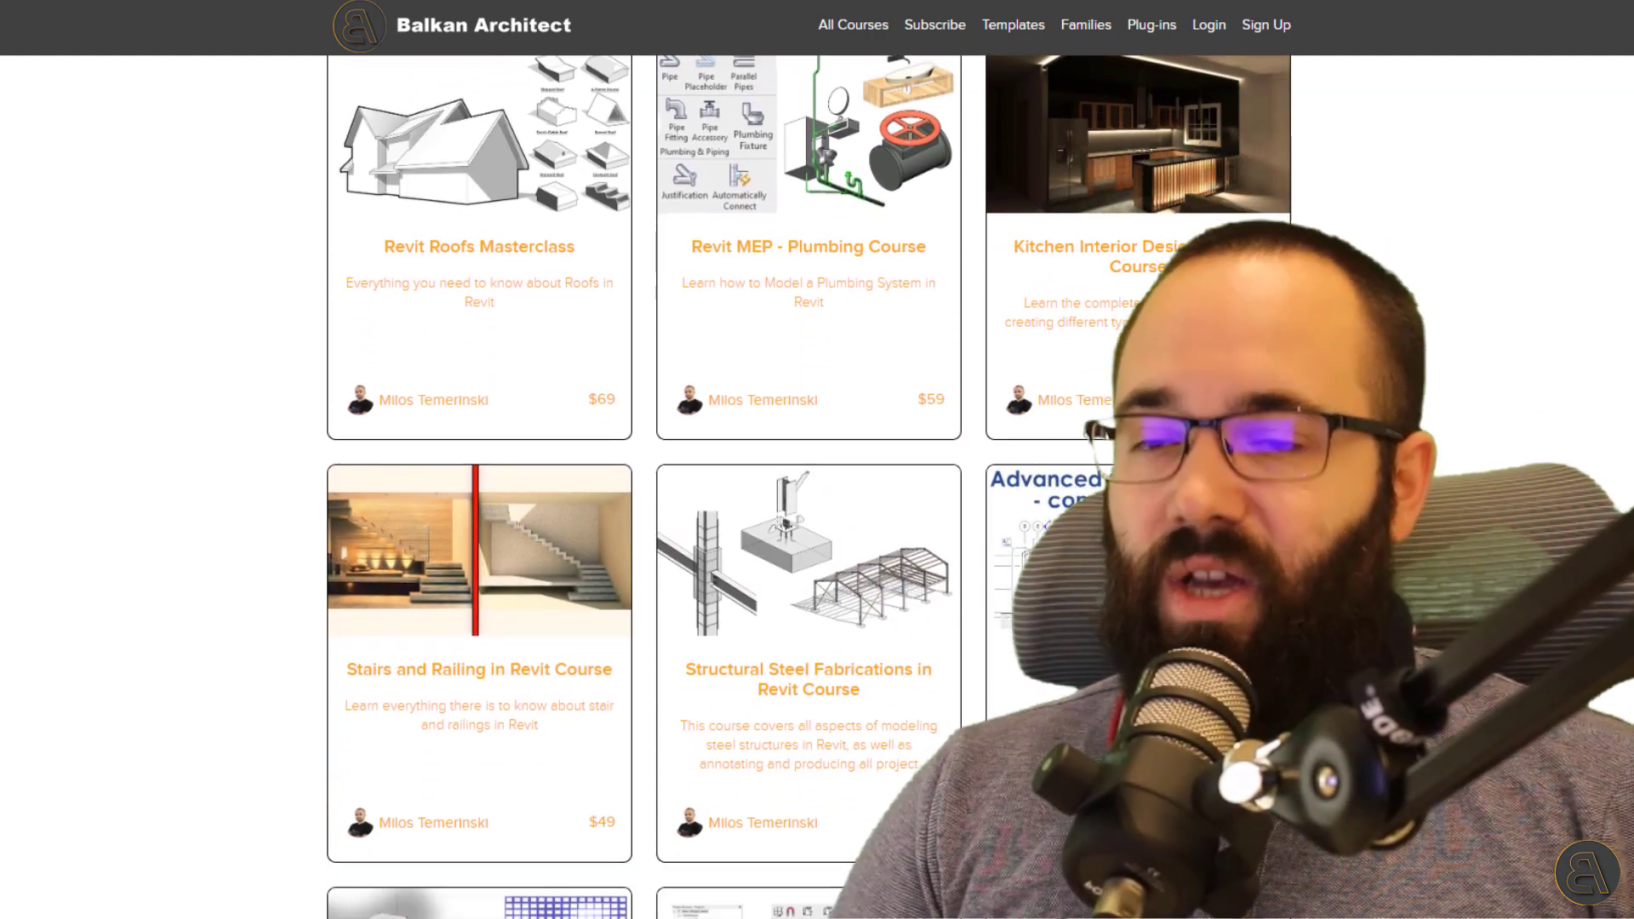
{"action": "scroll", "coordinate": [808, 511], "scroll_direction": "down", "scroll_amount": 4}
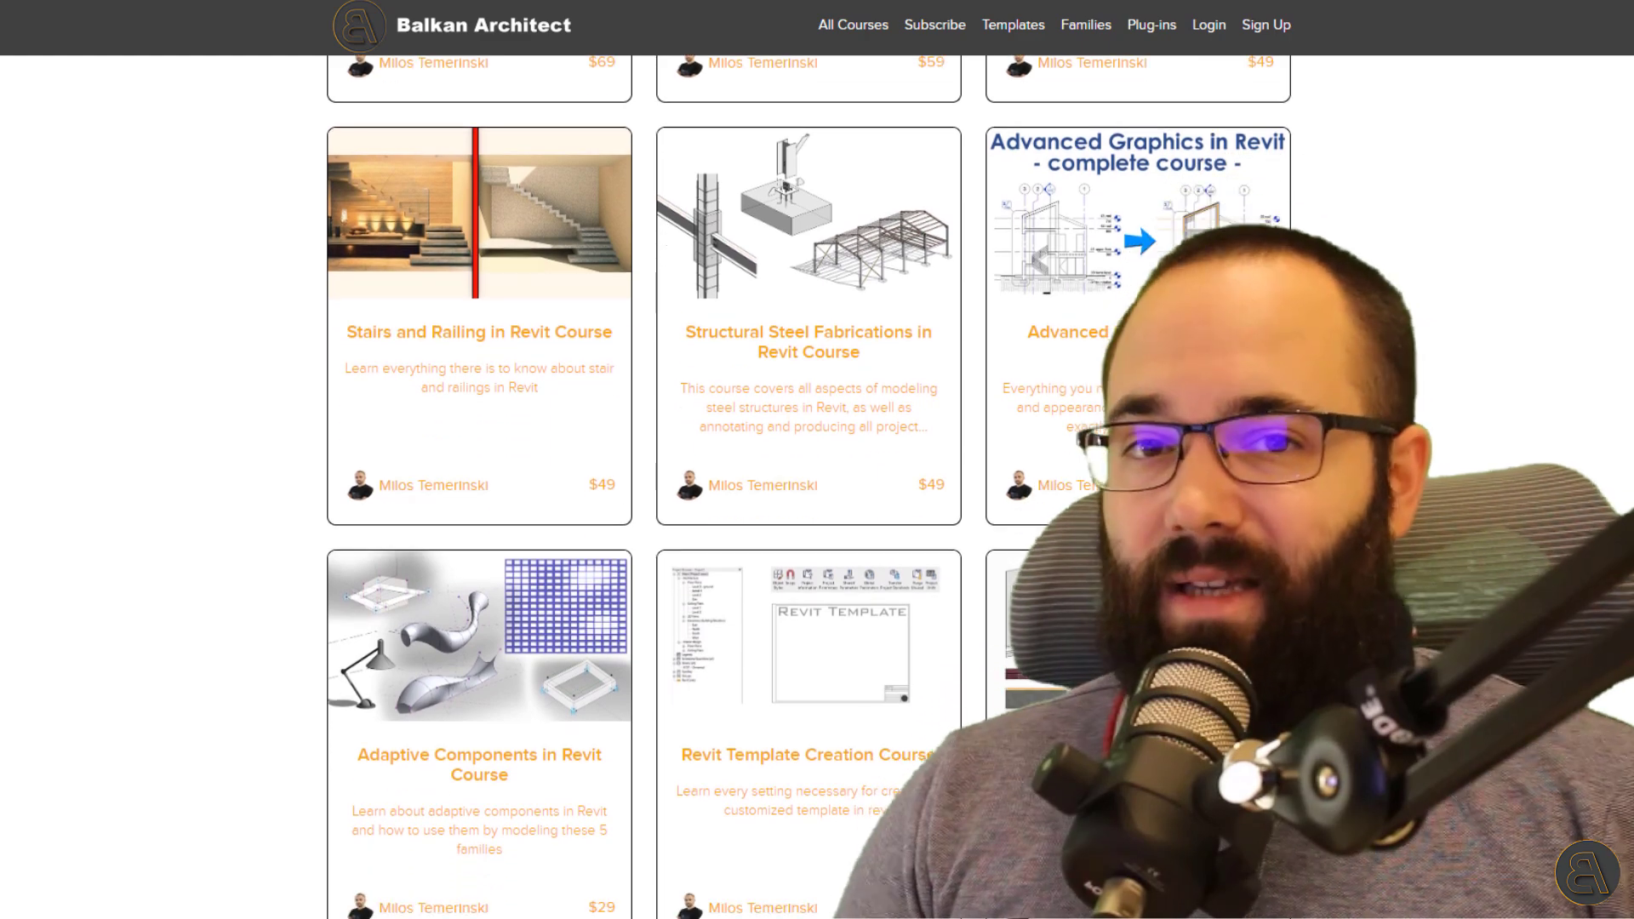
{"action": "scroll", "coordinate": [1137, 340], "scroll_direction": "up", "scroll_amount": 1}
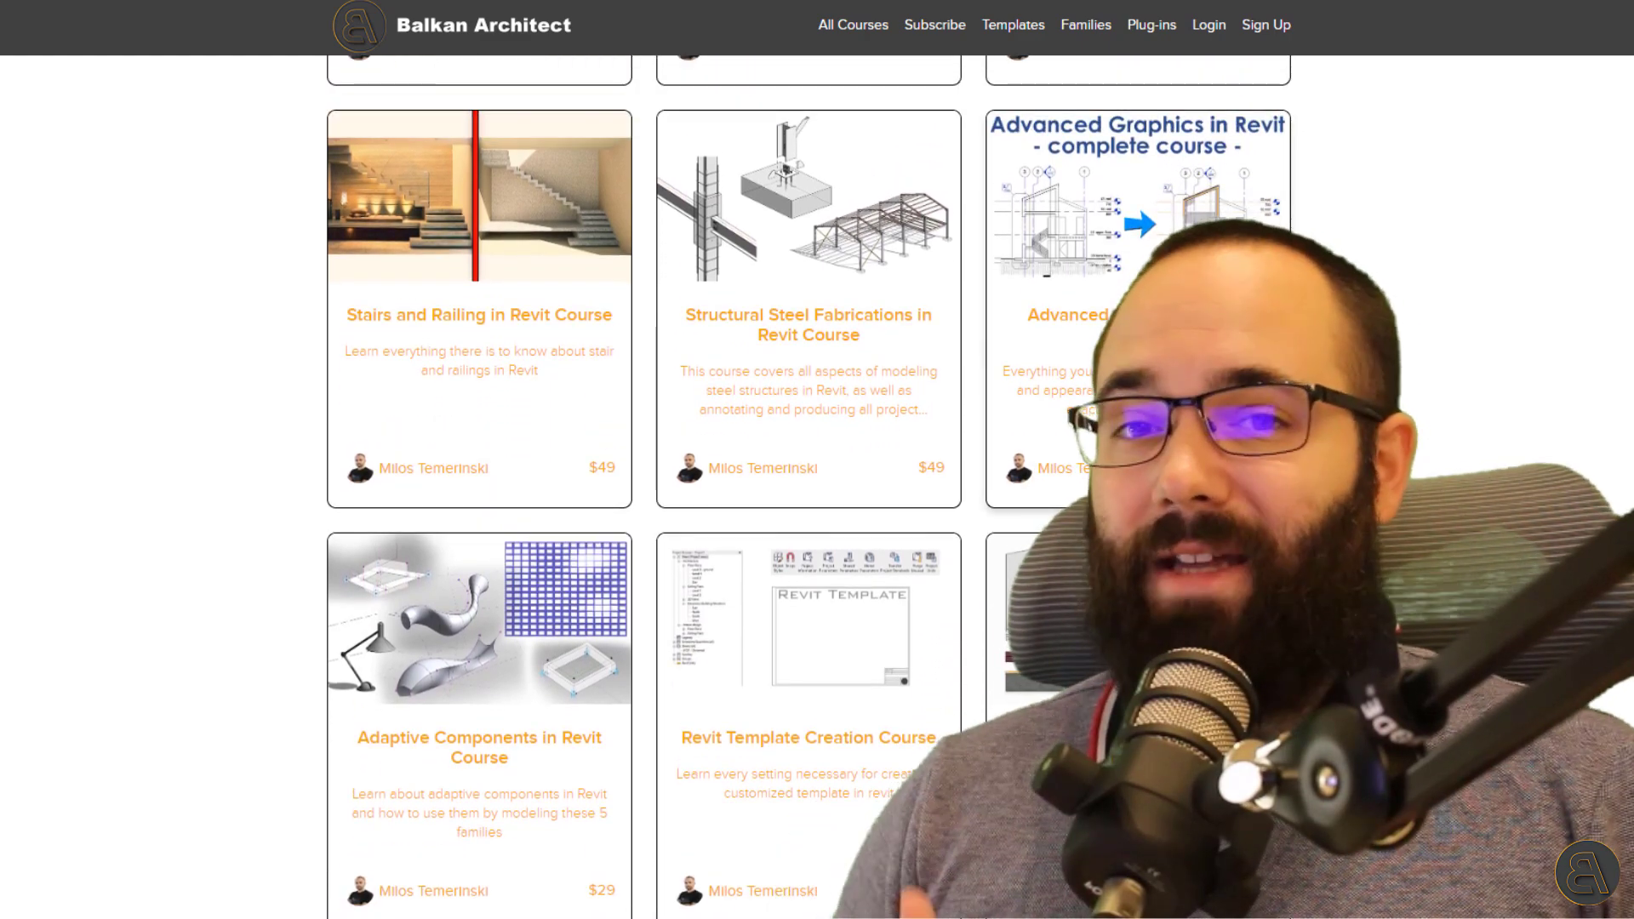
{"action": "left_click", "coordinate": [1137, 358]}
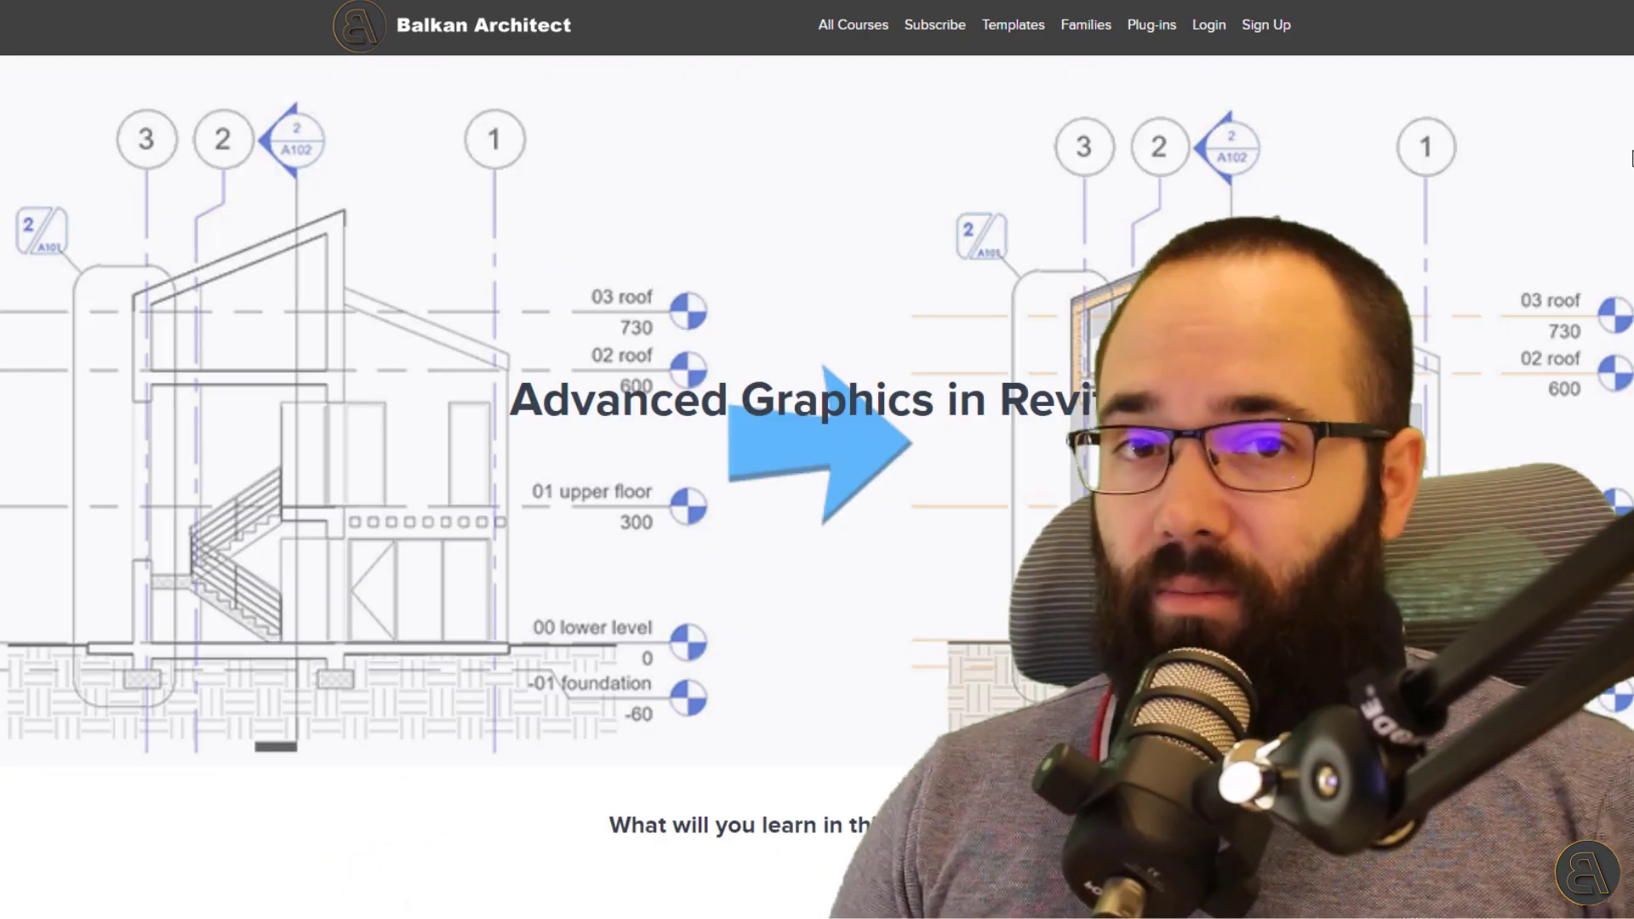
{"action": "scroll", "coordinate": [817, 485], "scroll_direction": "down", "scroll_amount": 6}
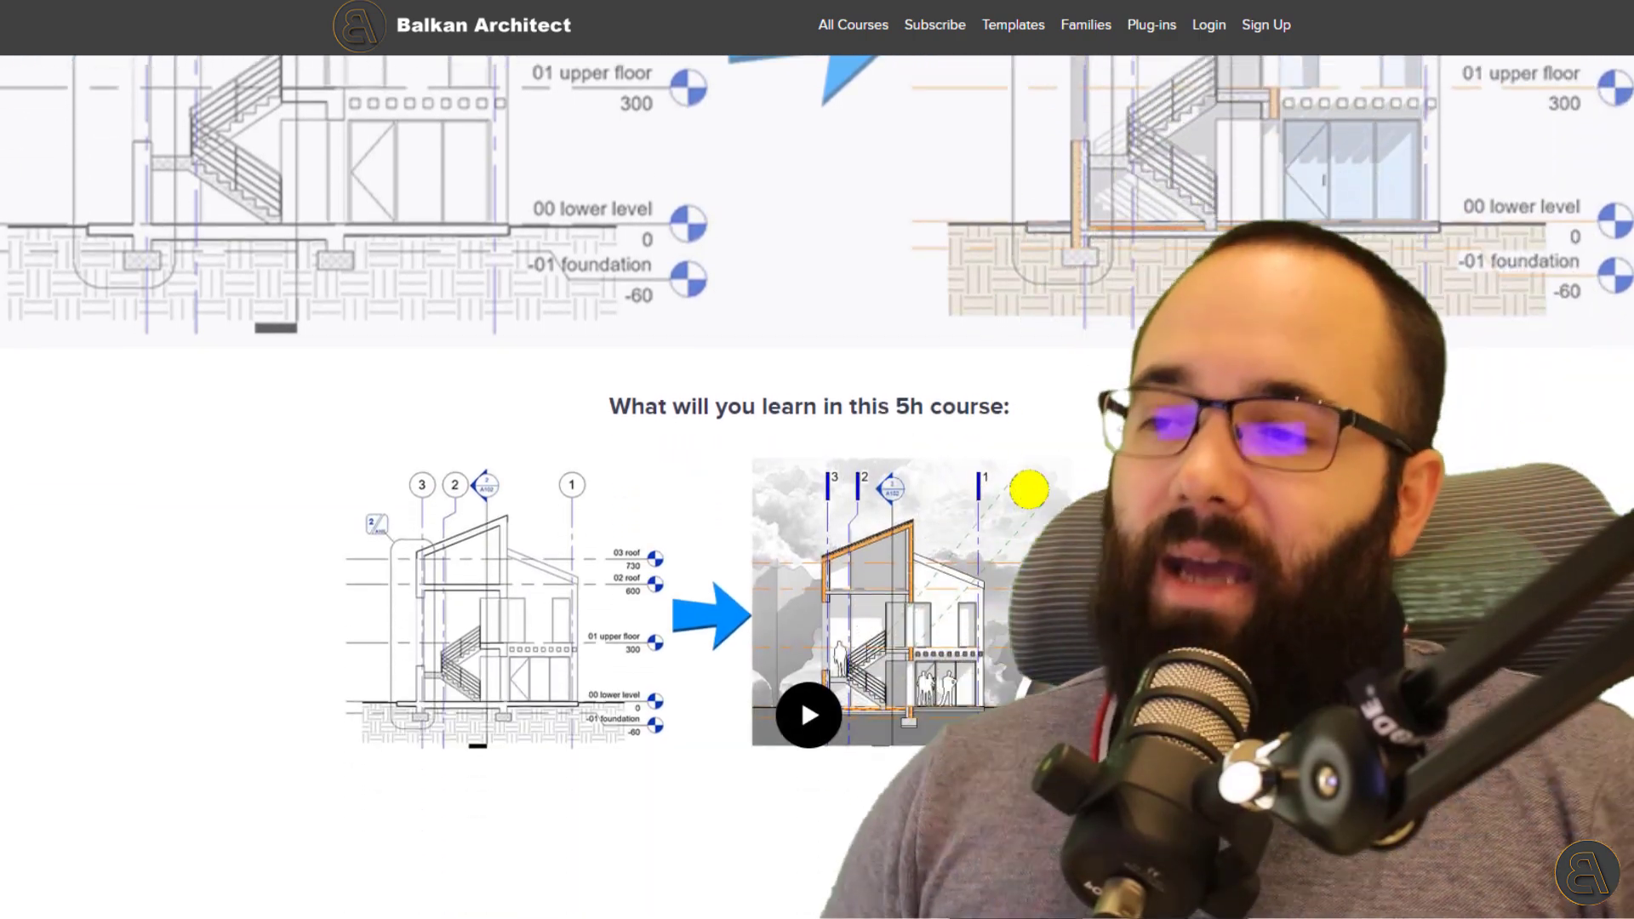
{"action": "scroll", "coordinate": [817, 485], "scroll_direction": "down", "scroll_amount": 5}
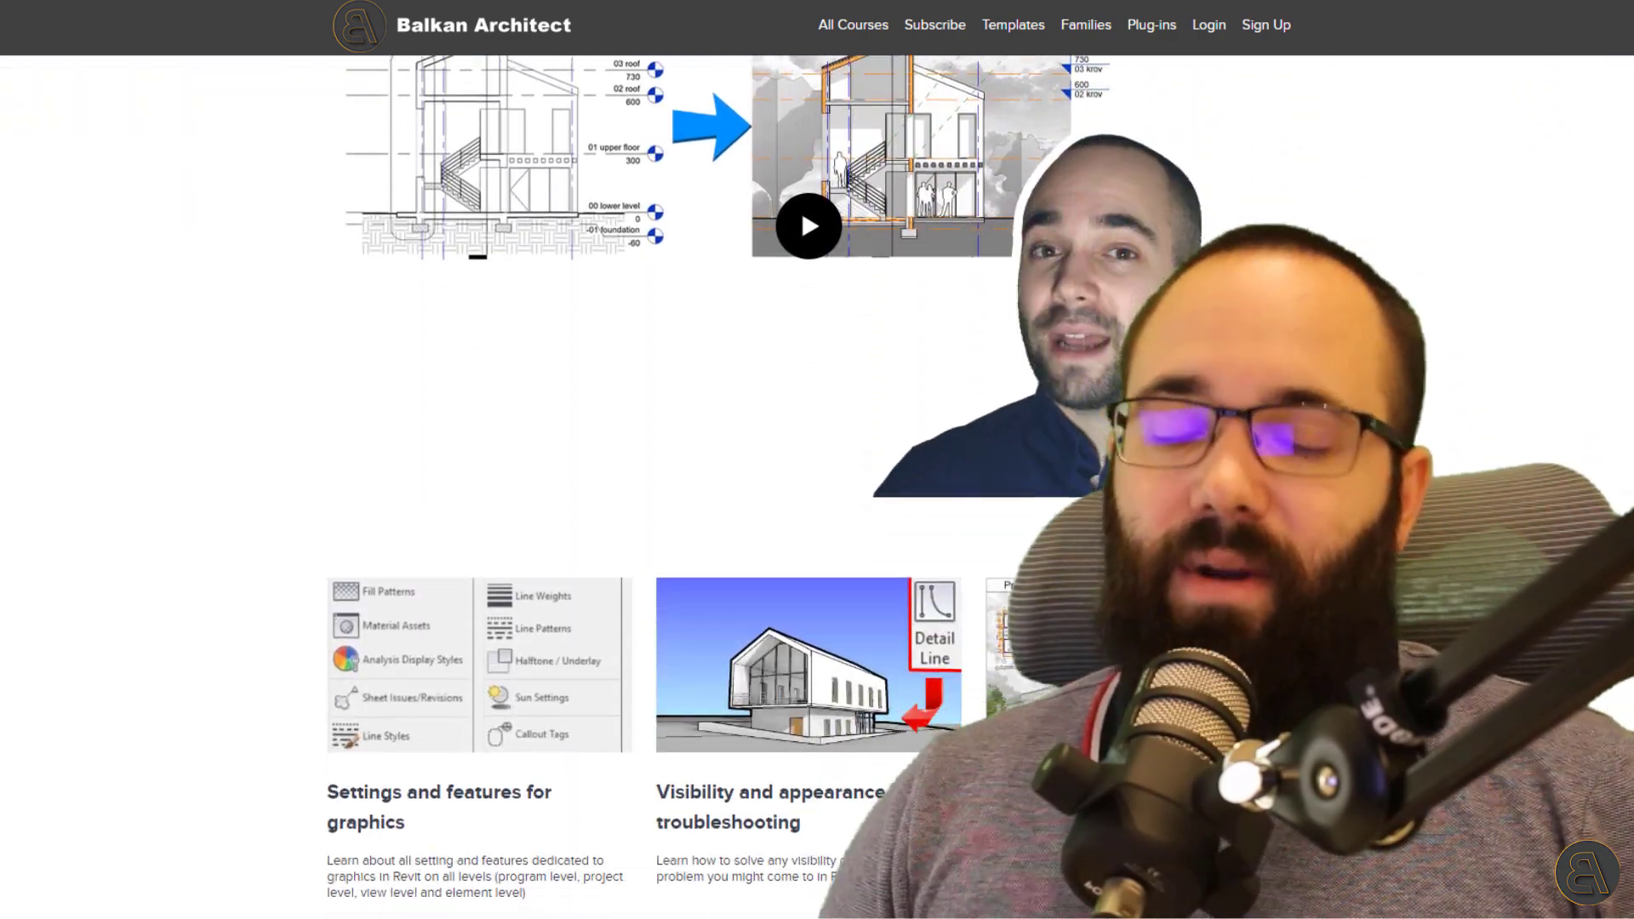
{"action": "scroll", "coordinate": [817, 485], "scroll_direction": "down", "scroll_amount": 2}
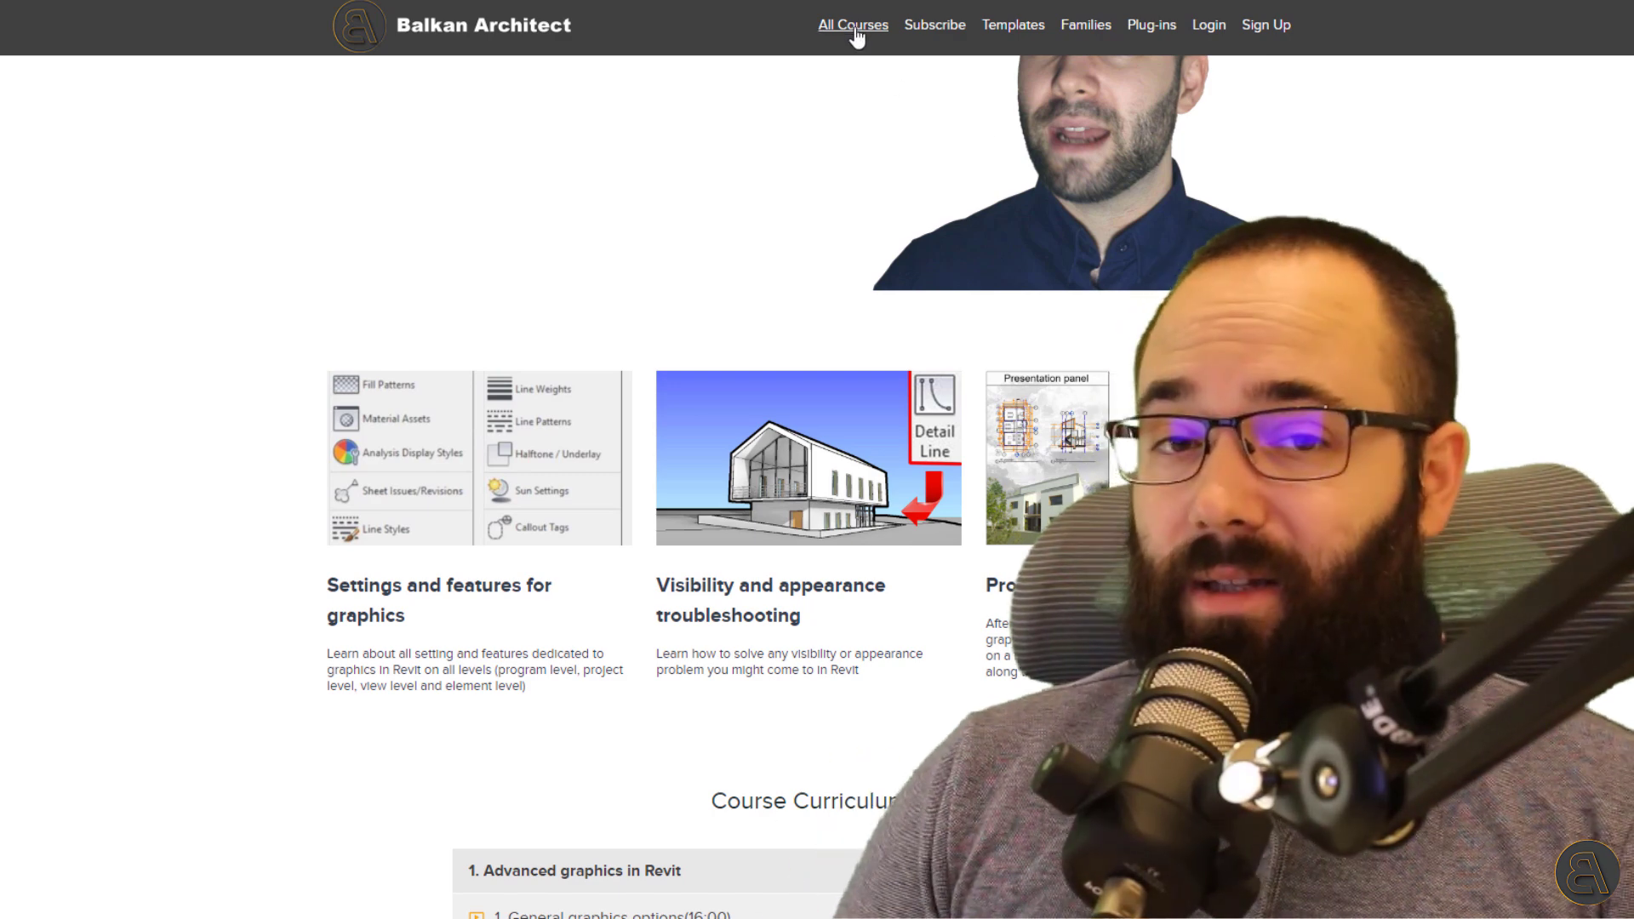
Browse the All Courses, Templates and Families pages, finishing on the Plug-ins page.
{"action": "left_click", "coordinate": [854, 34]}
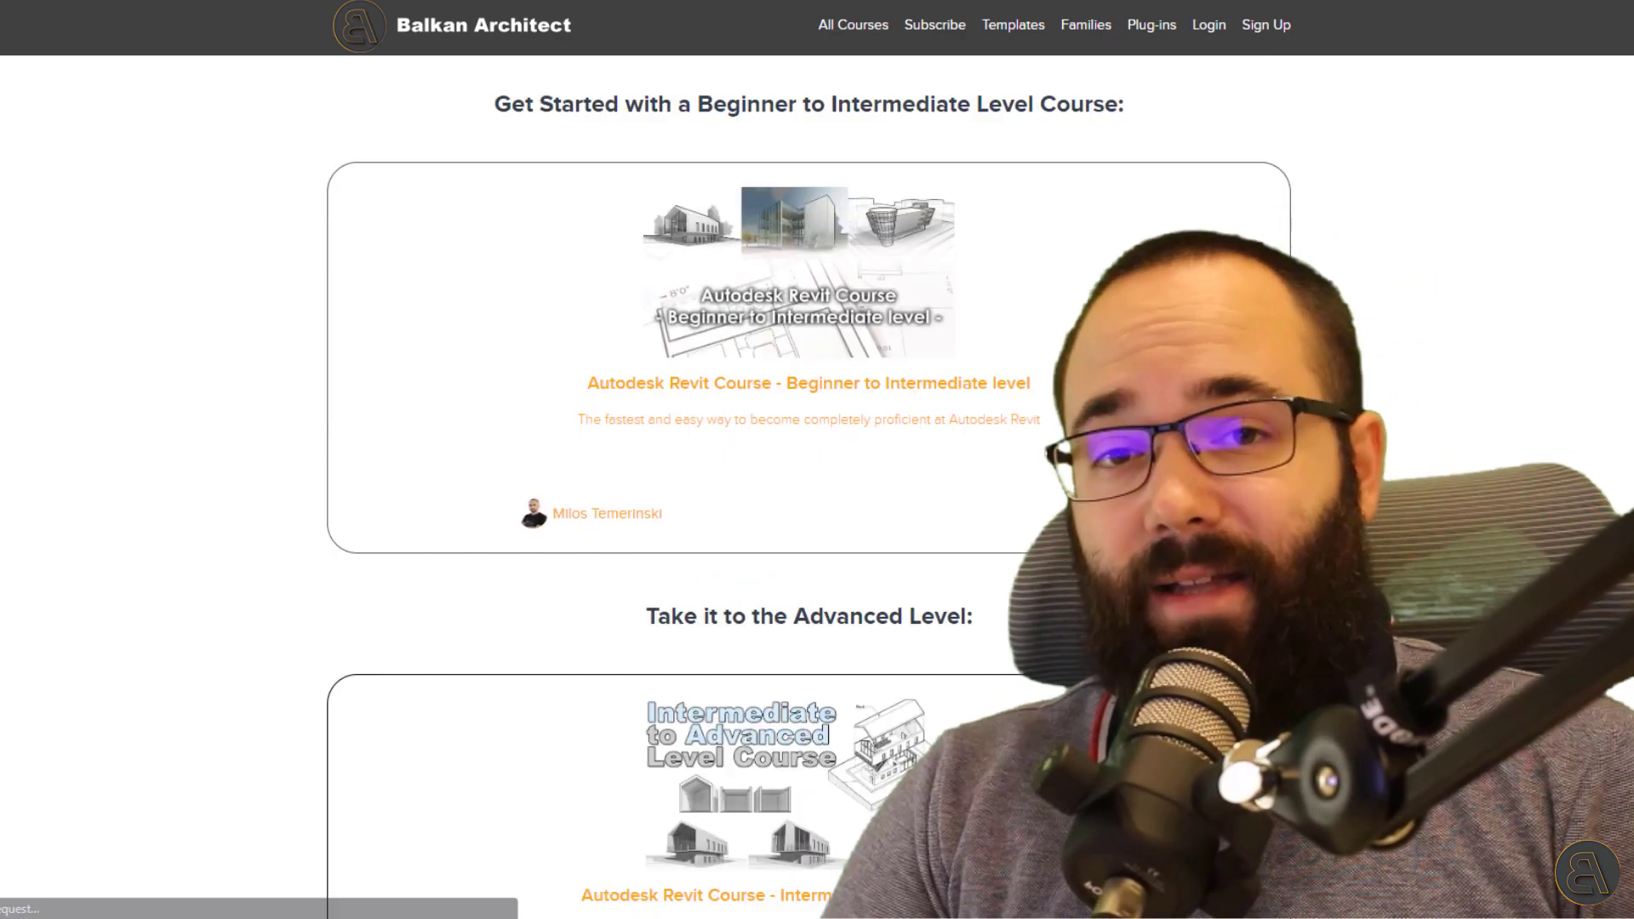
{"action": "scroll", "coordinate": [808, 485], "scroll_direction": "down", "scroll_amount": 6}
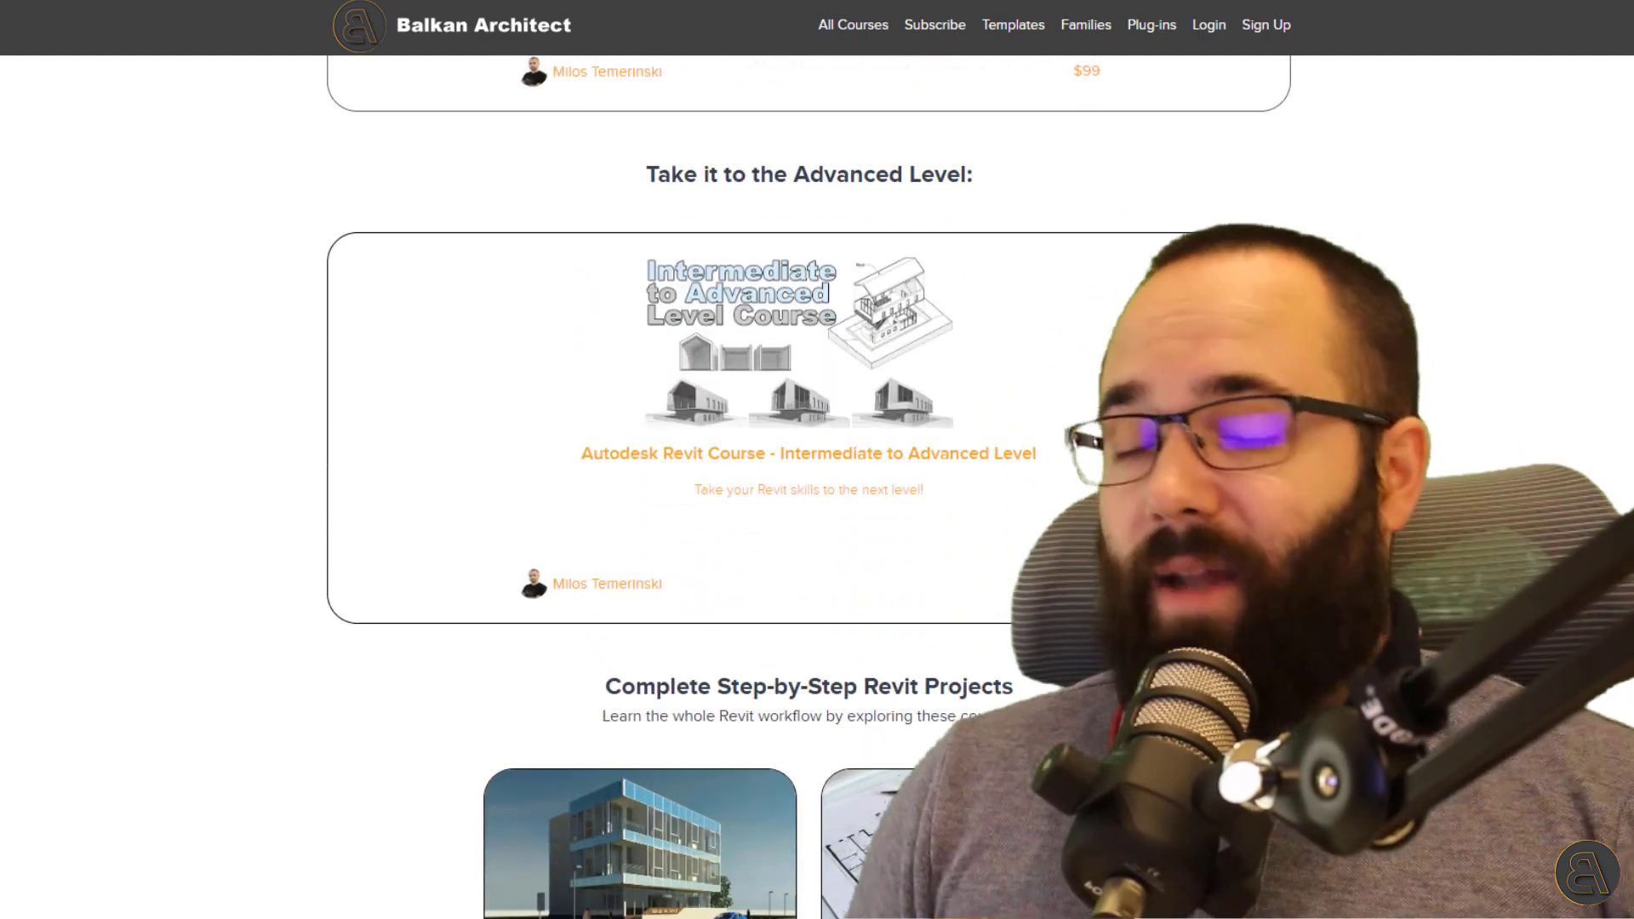
{"action": "scroll", "coordinate": [1268, 149], "scroll_direction": "down", "scroll_amount": 7}
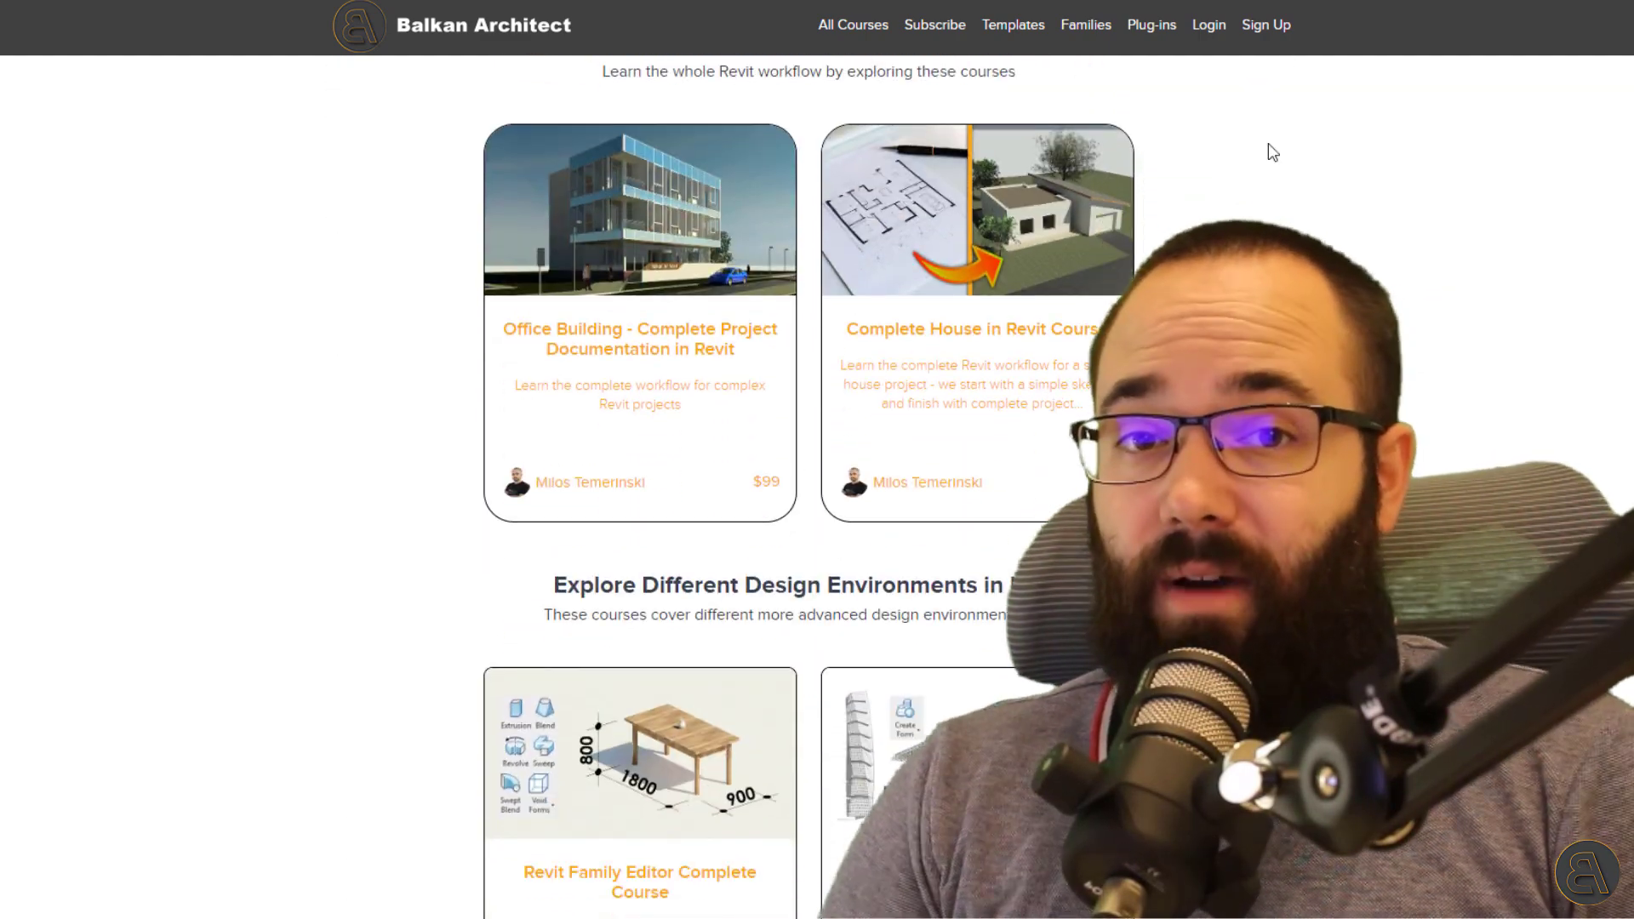
{"action": "left_click", "coordinate": [1021, 39]}
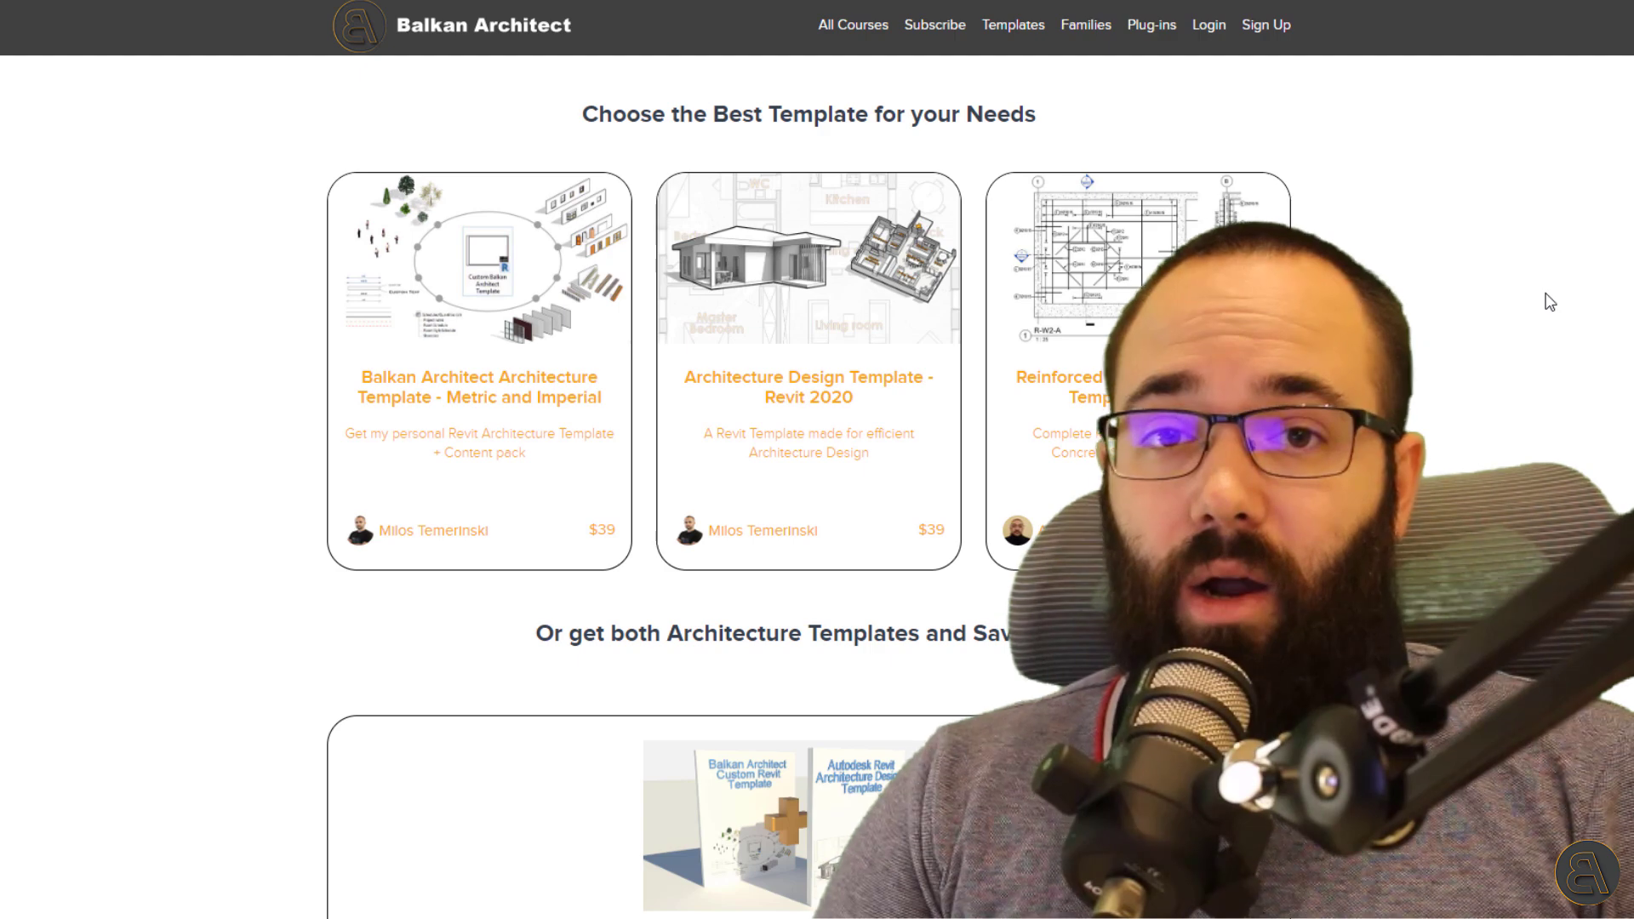
{"action": "left_click", "coordinate": [1086, 31]}
{"action": "scroll", "coordinate": [1557, 260], "scroll_direction": "down", "scroll_amount": 10}
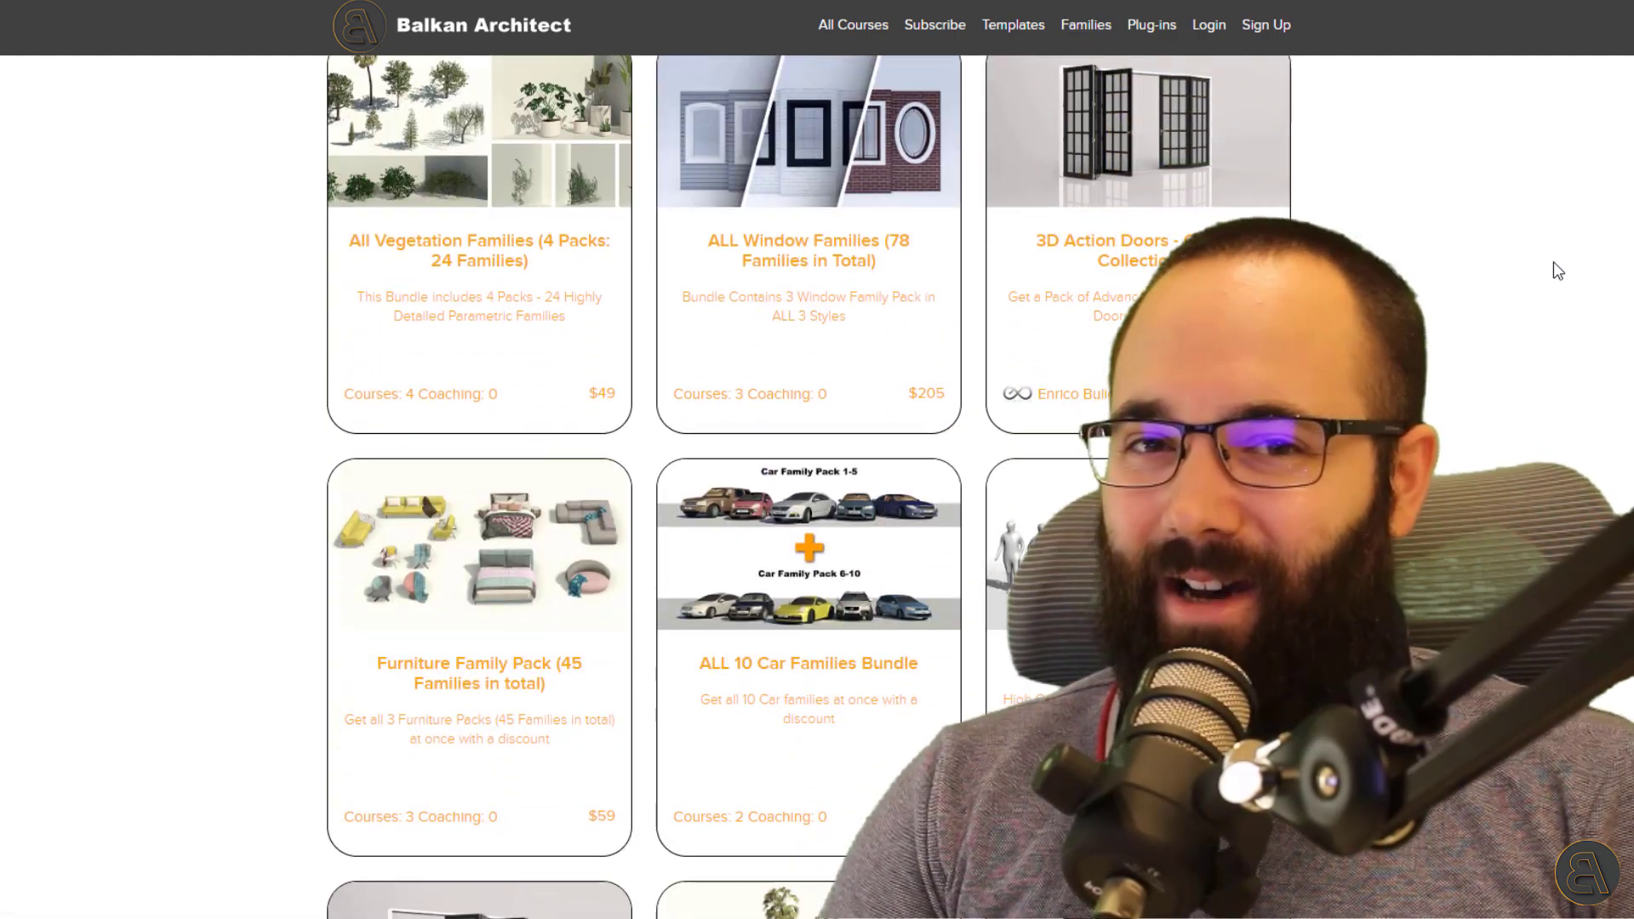
{"action": "scroll", "coordinate": [1554, 262], "scroll_direction": "down", "scroll_amount": 4}
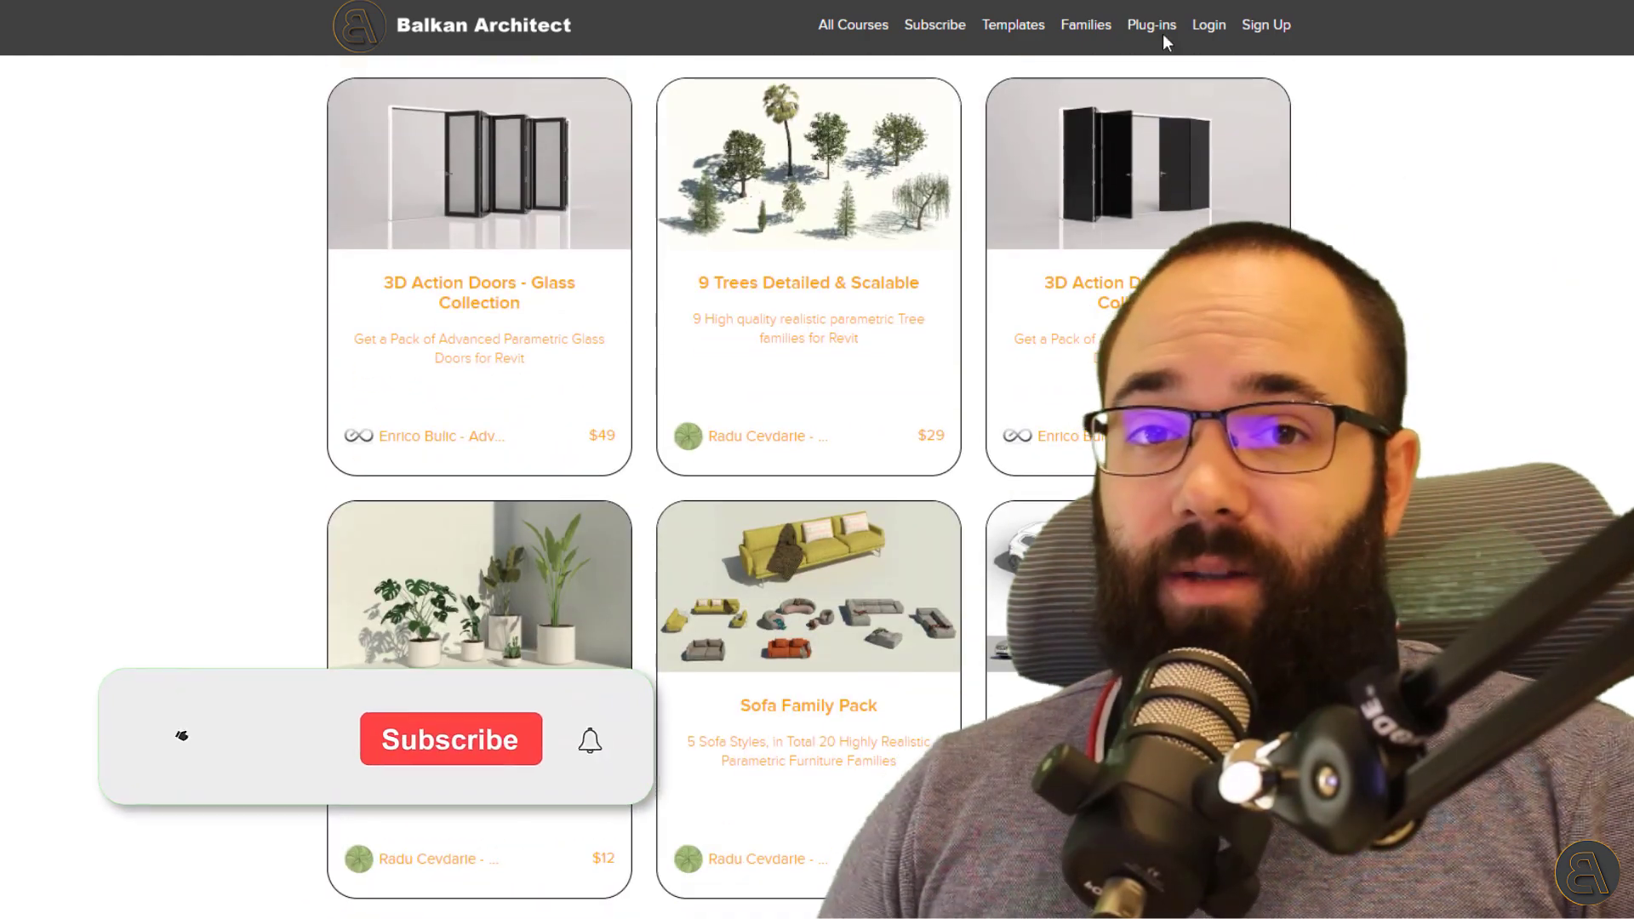
{"action": "left_click", "coordinate": [1159, 30]}
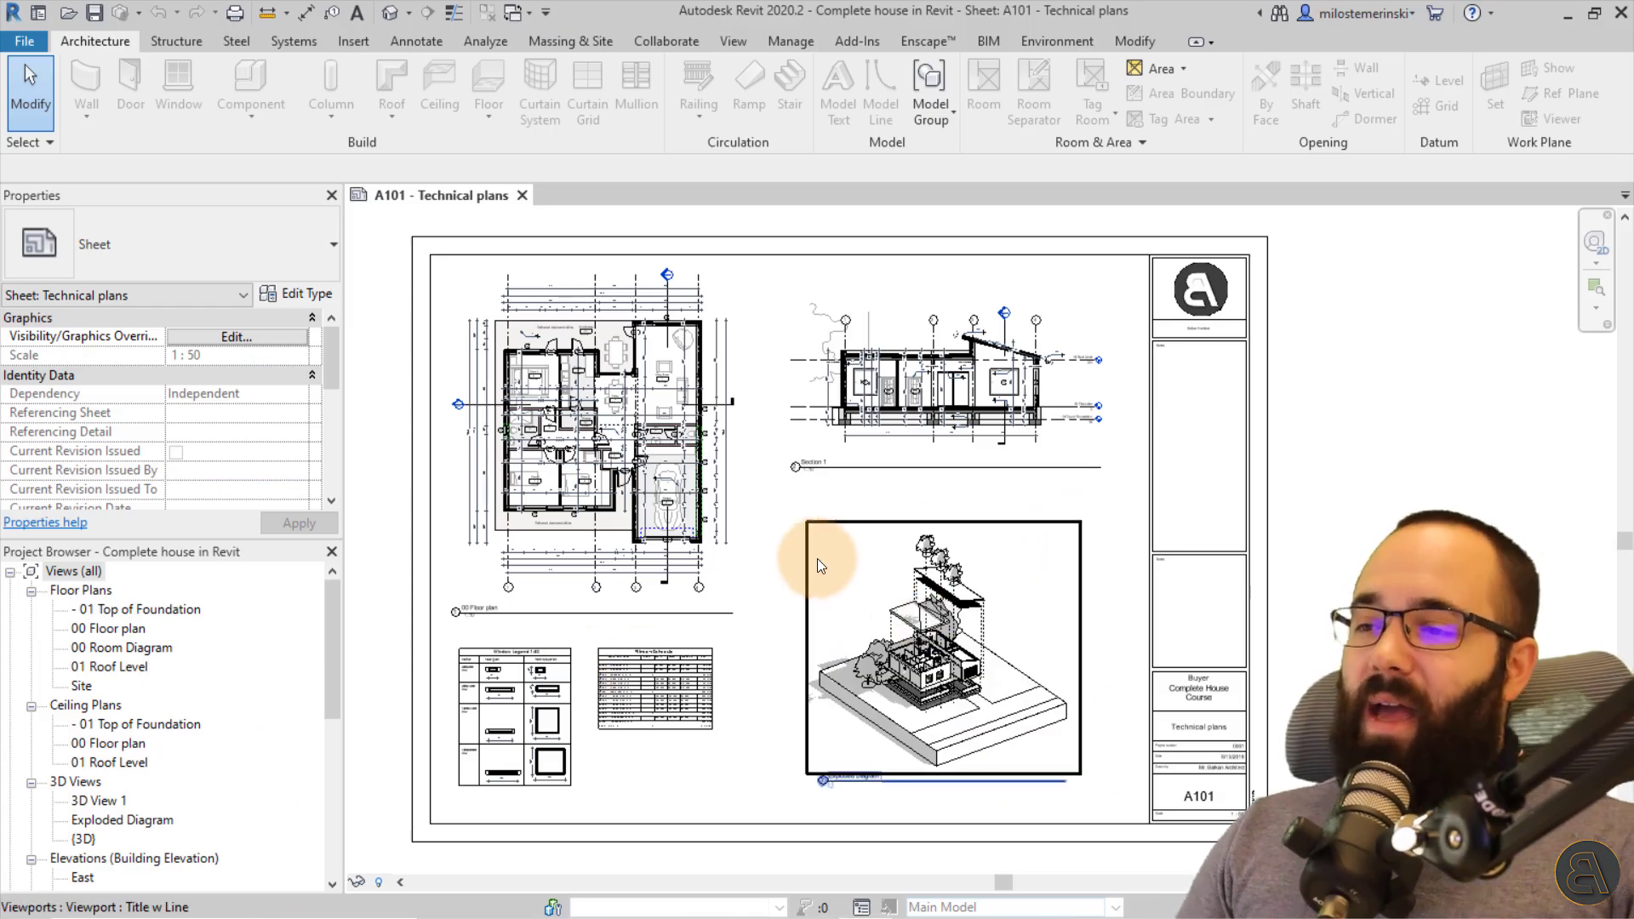
Open the {3D} view from the Project Browser, then zoom and orbit it onto the house.
{"action": "middle_click_drag", "start_coordinate": [800, 553], "coordinate": [796, 548]}
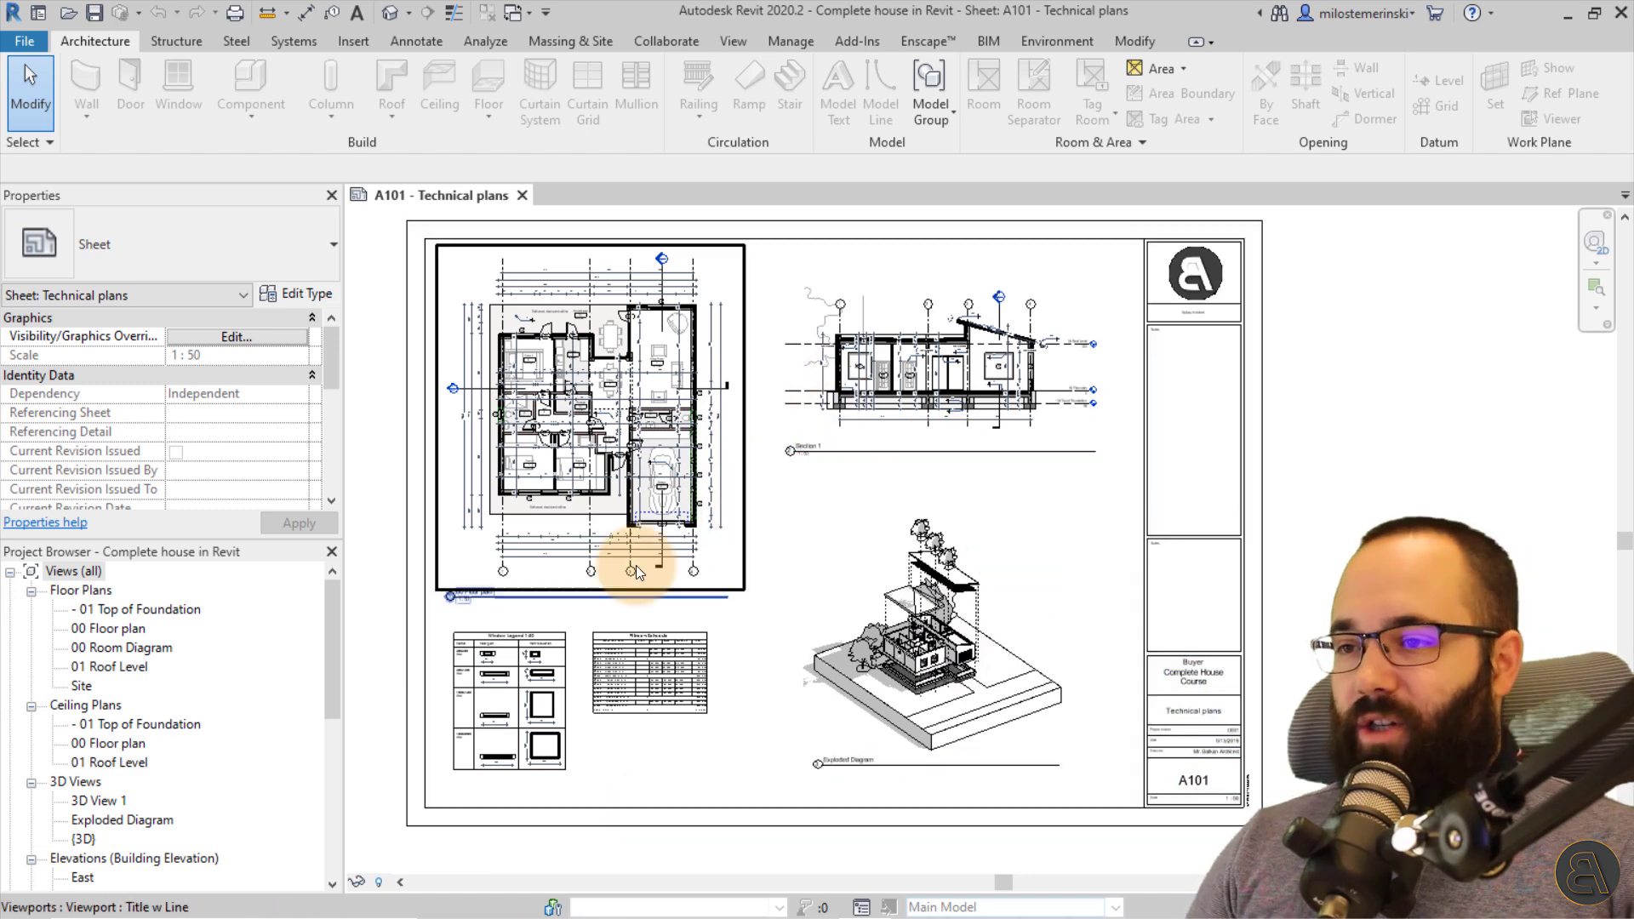
{"action": "double_click", "coordinate": [84, 839]}
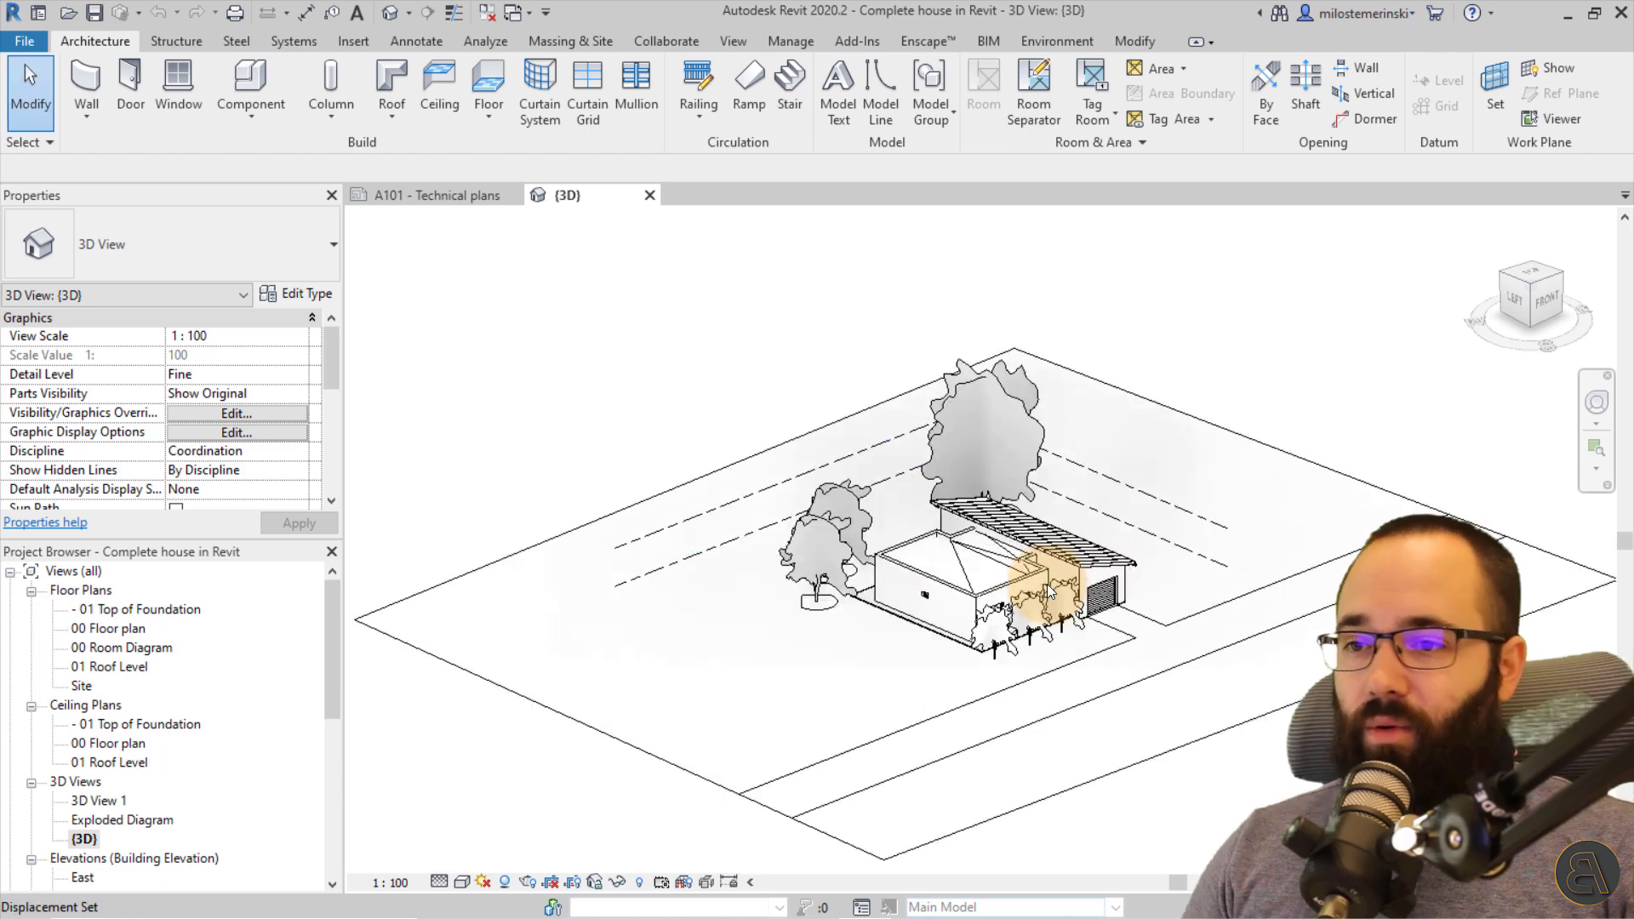
{"action": "scroll", "coordinate": [1098, 680], "scroll_direction": "up", "scroll_amount": 4}
{"action": "middle_click_drag", "start_coordinate": [1116, 704], "coordinate": [1148, 638], "text": "shift"}
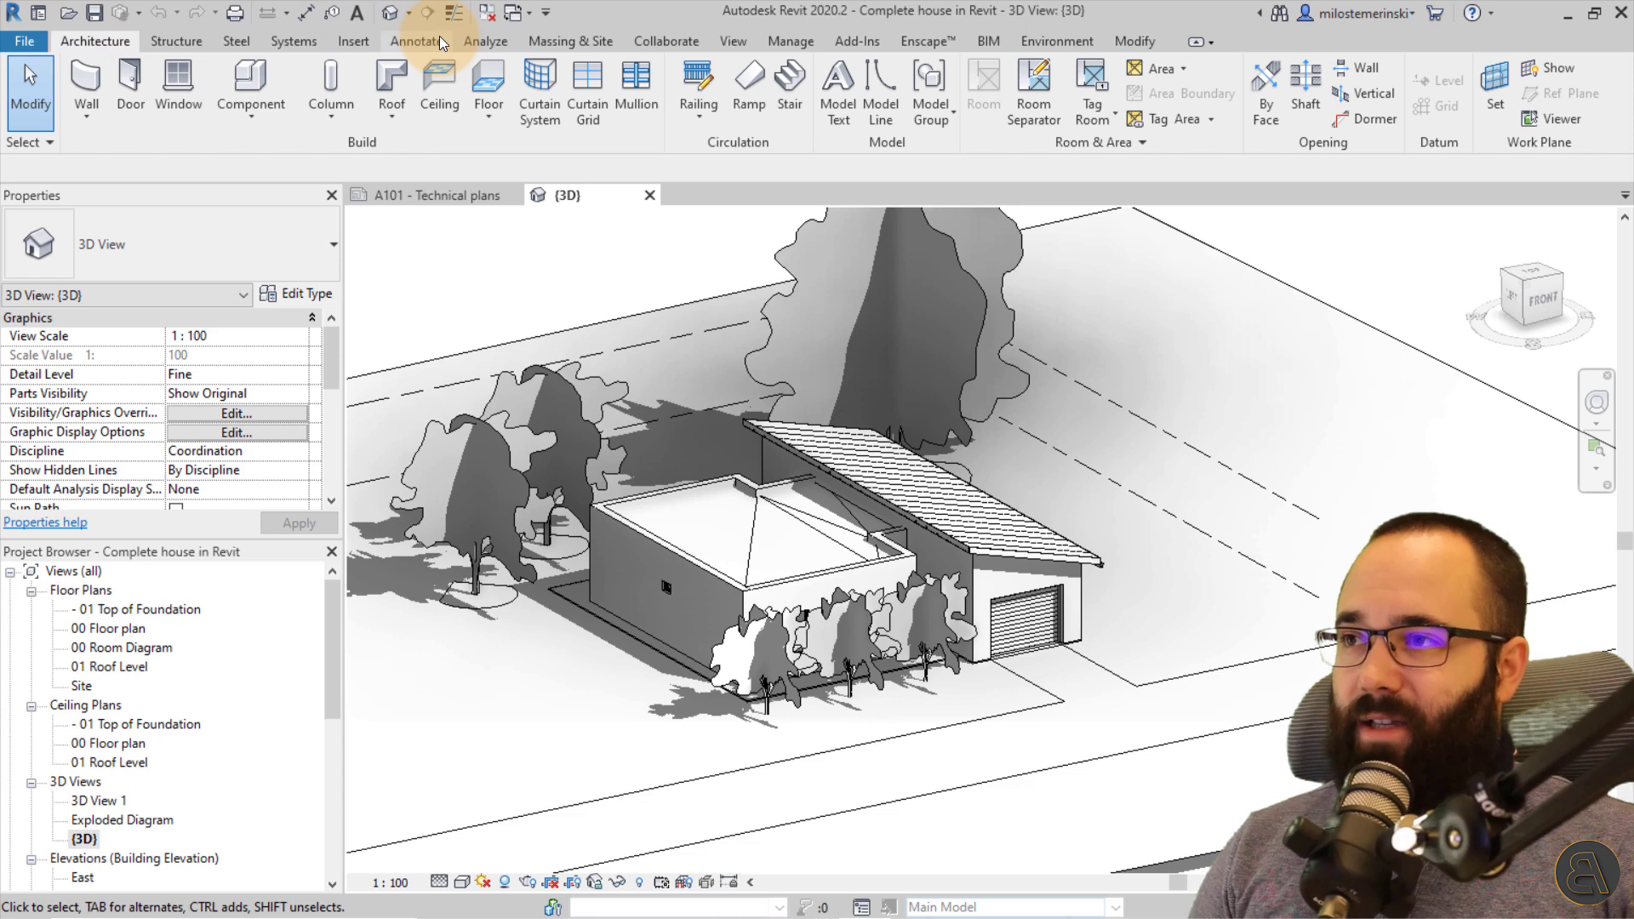
{"action": "right_click", "coordinate": [585, 115]}
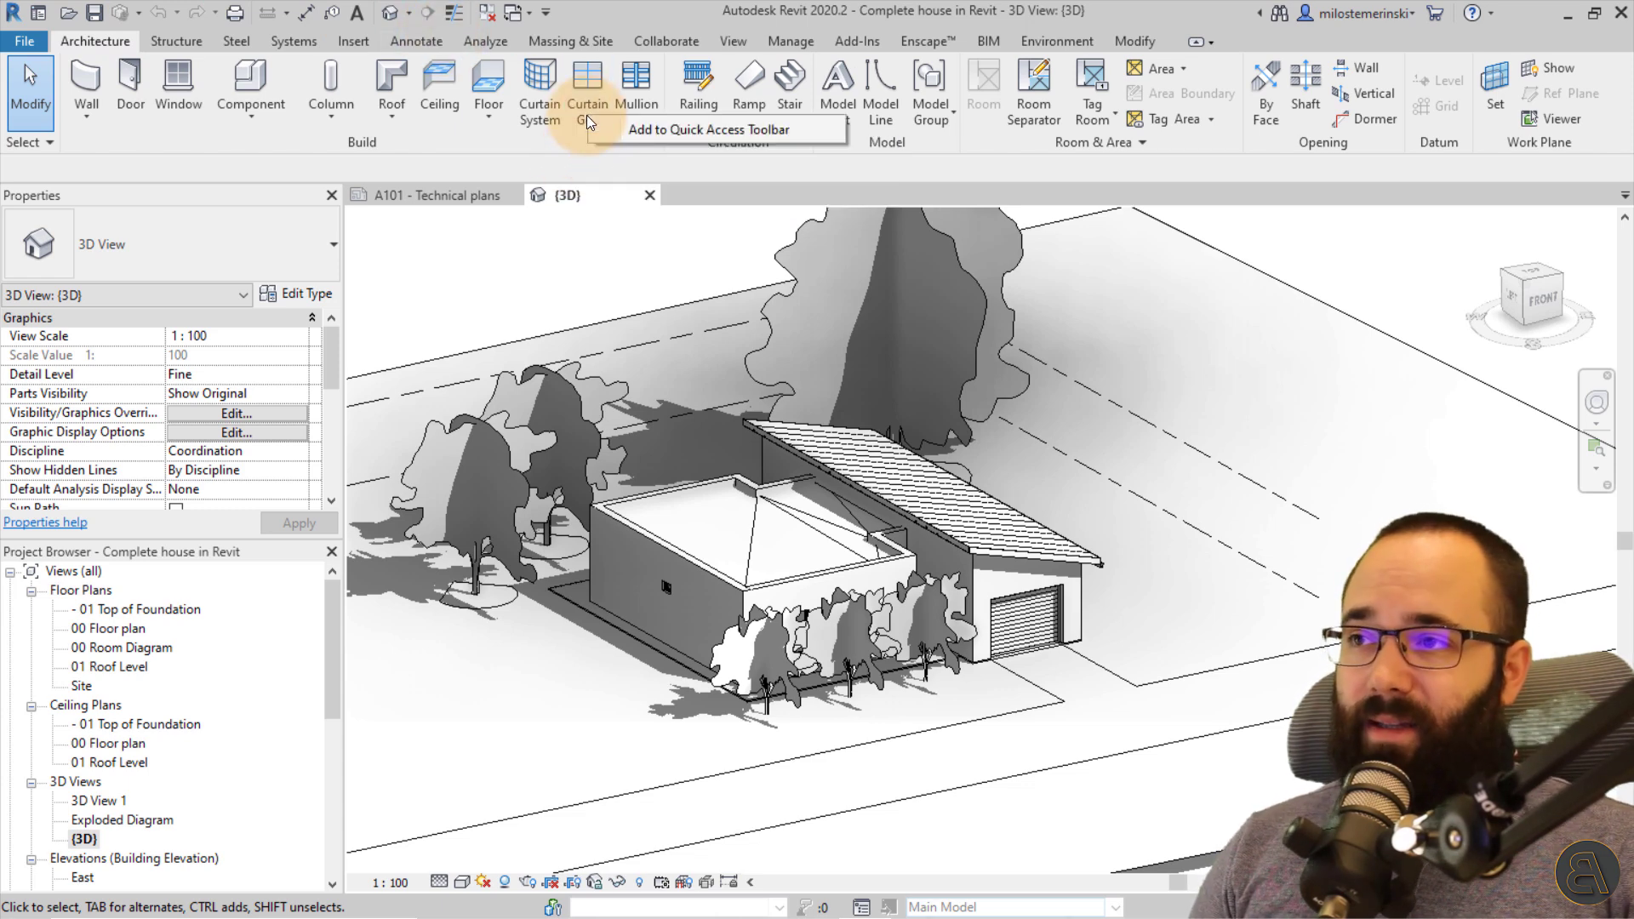
{"action": "left_click", "coordinate": [742, 131]}
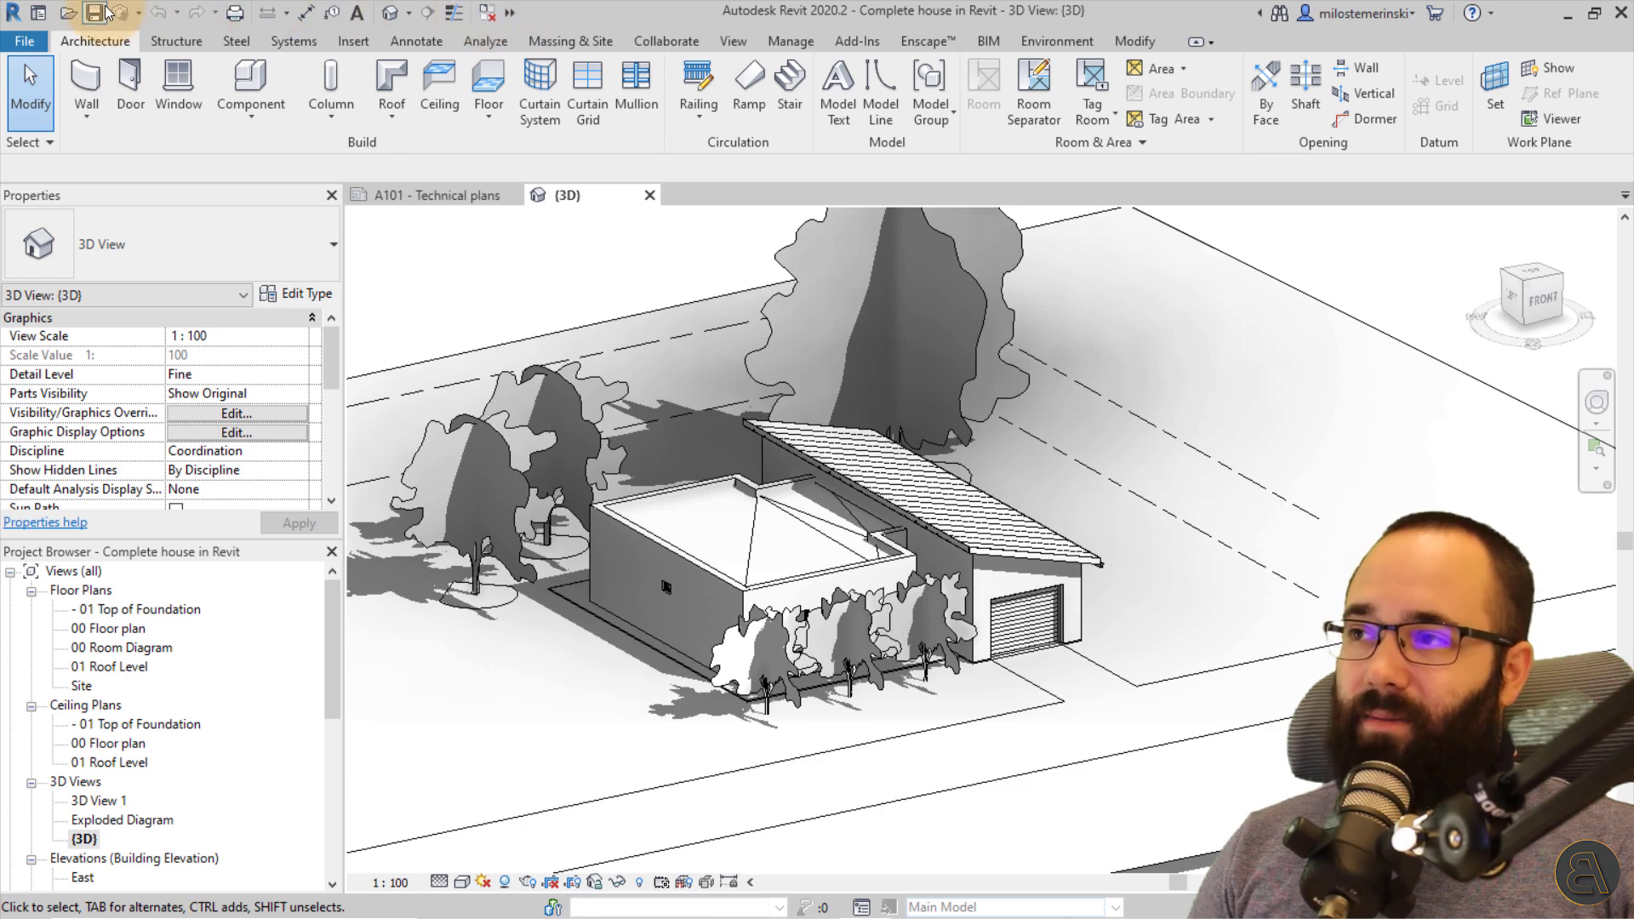
{"action": "left_click", "coordinate": [512, 14]}
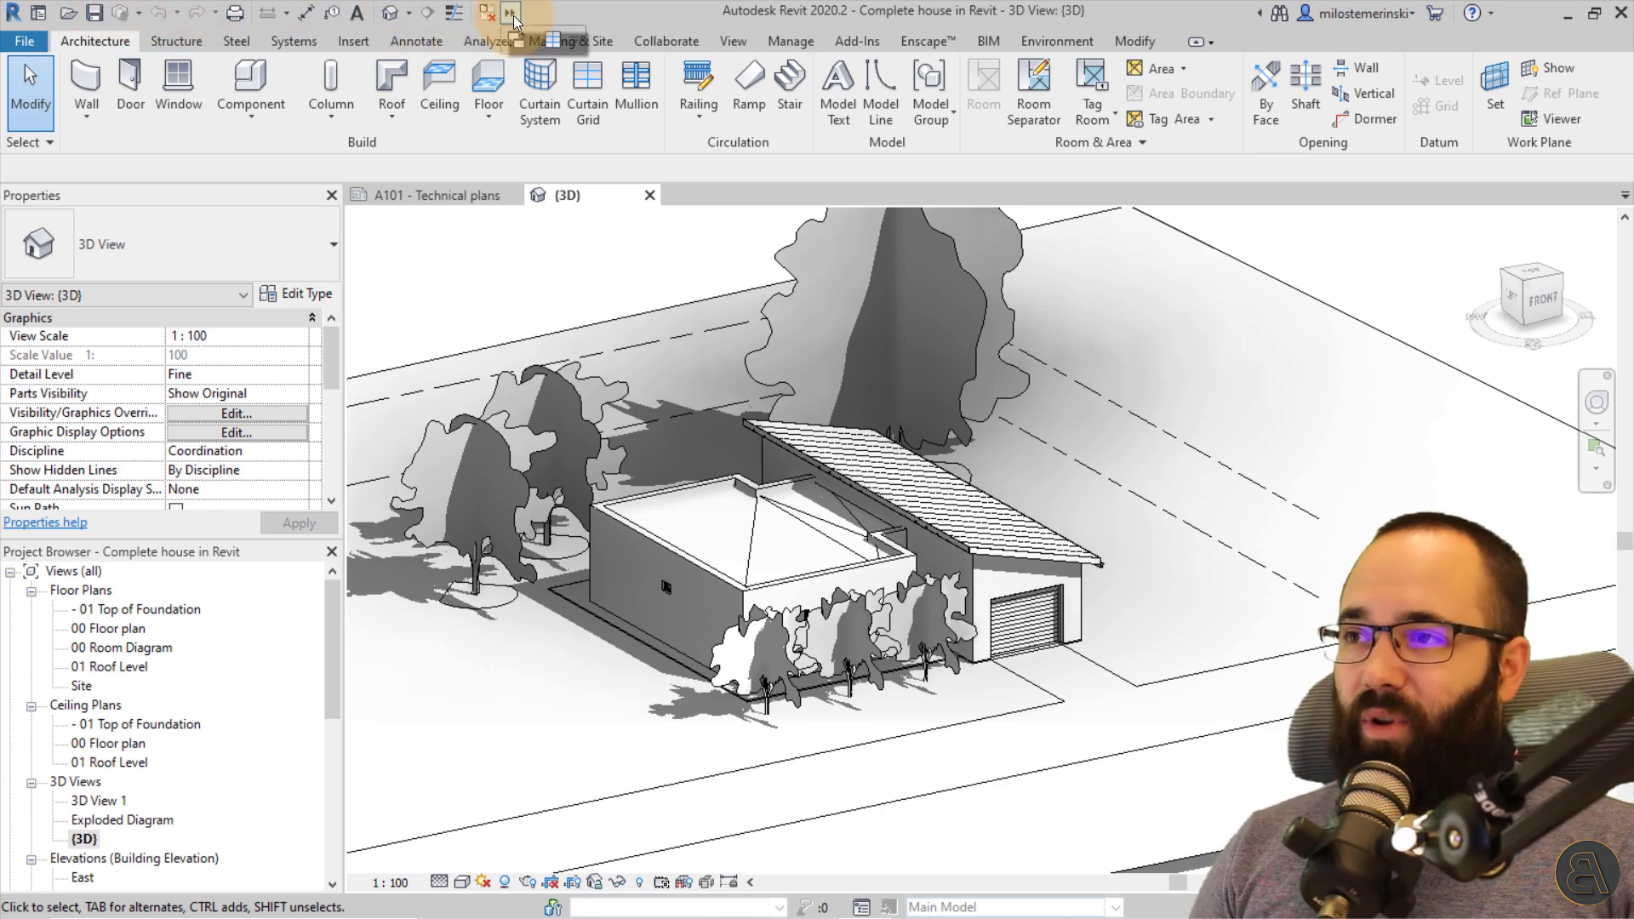
{"action": "right_click", "coordinate": [548, 45]}
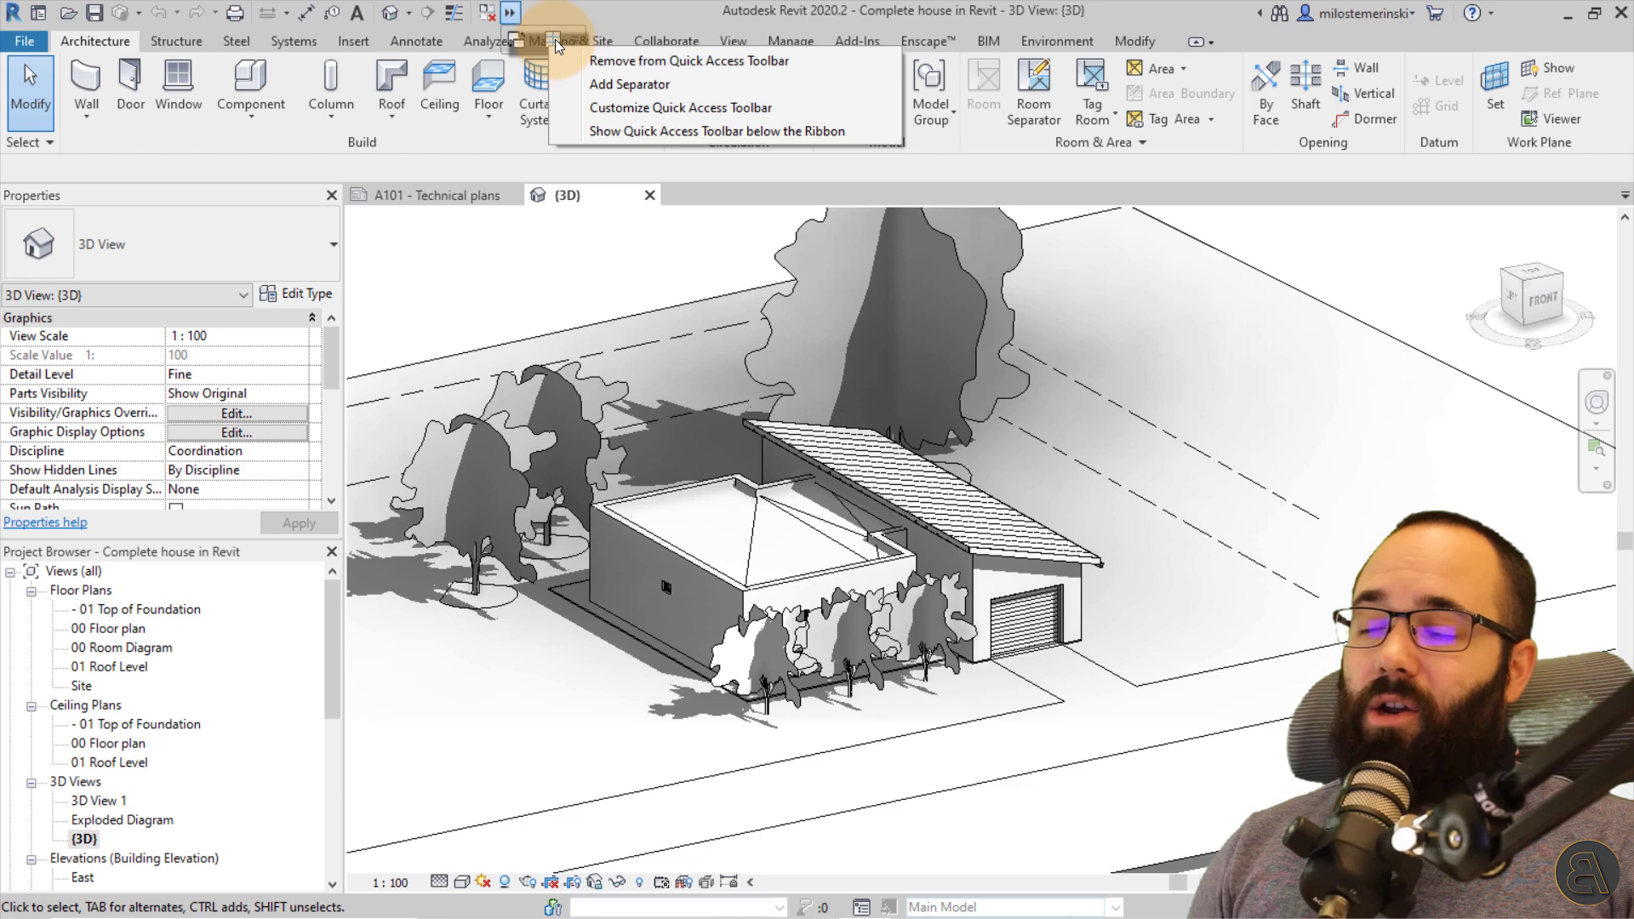
{"action": "left_click", "coordinate": [630, 61]}
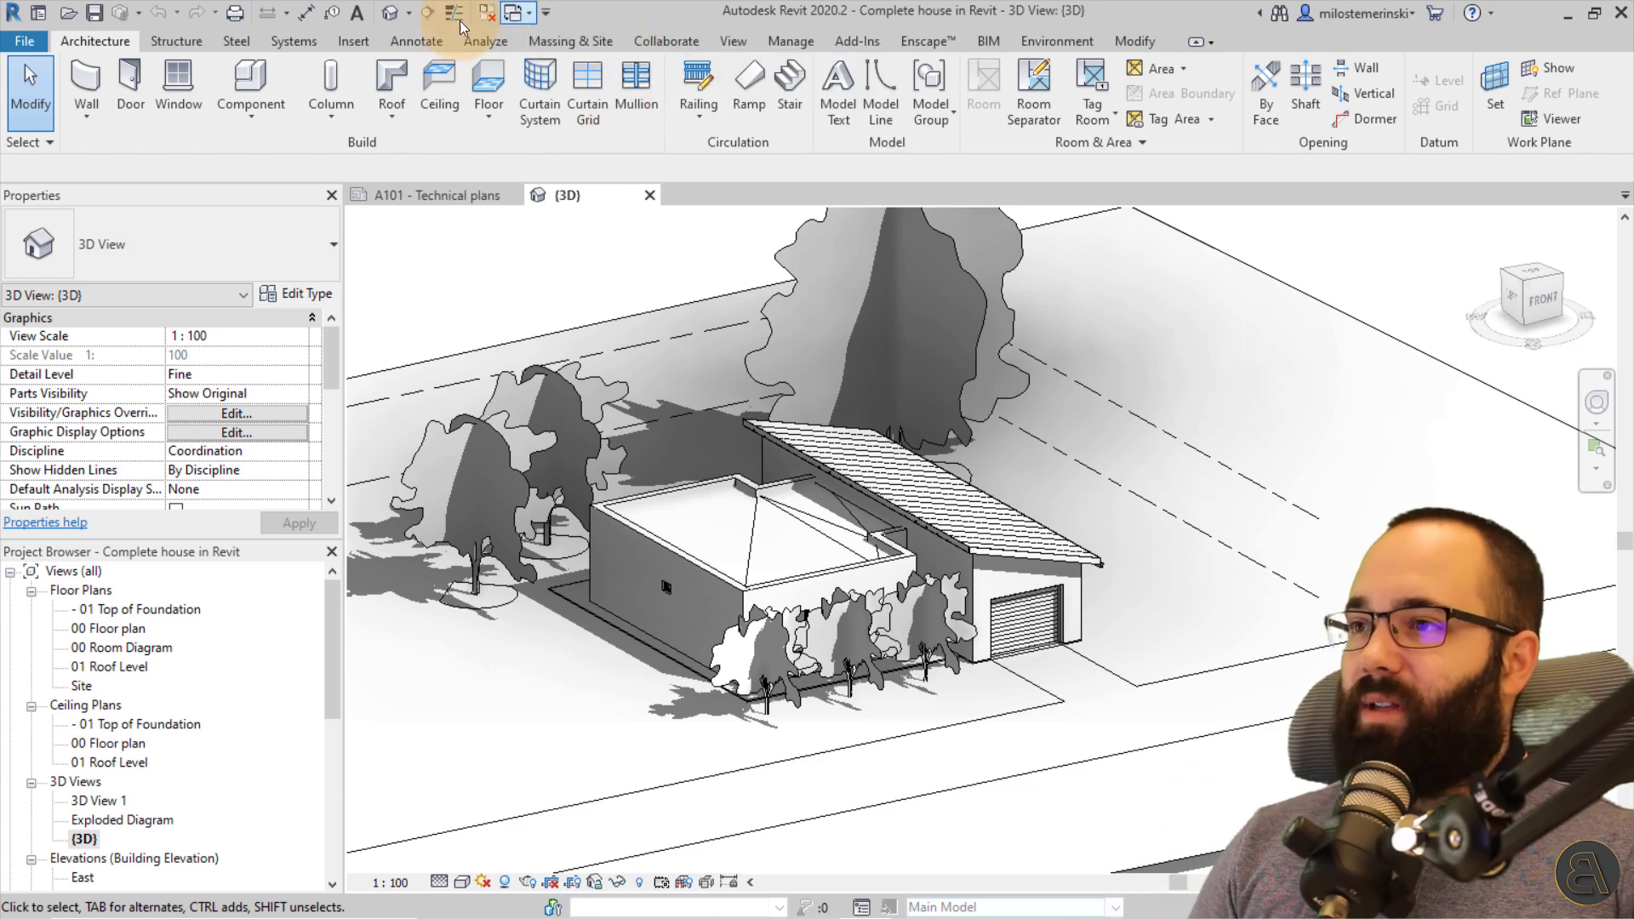
Uncheck then re-check Text in the quick access toolbar, and bring up its customization list.
{"action": "left_click", "coordinate": [545, 14]}
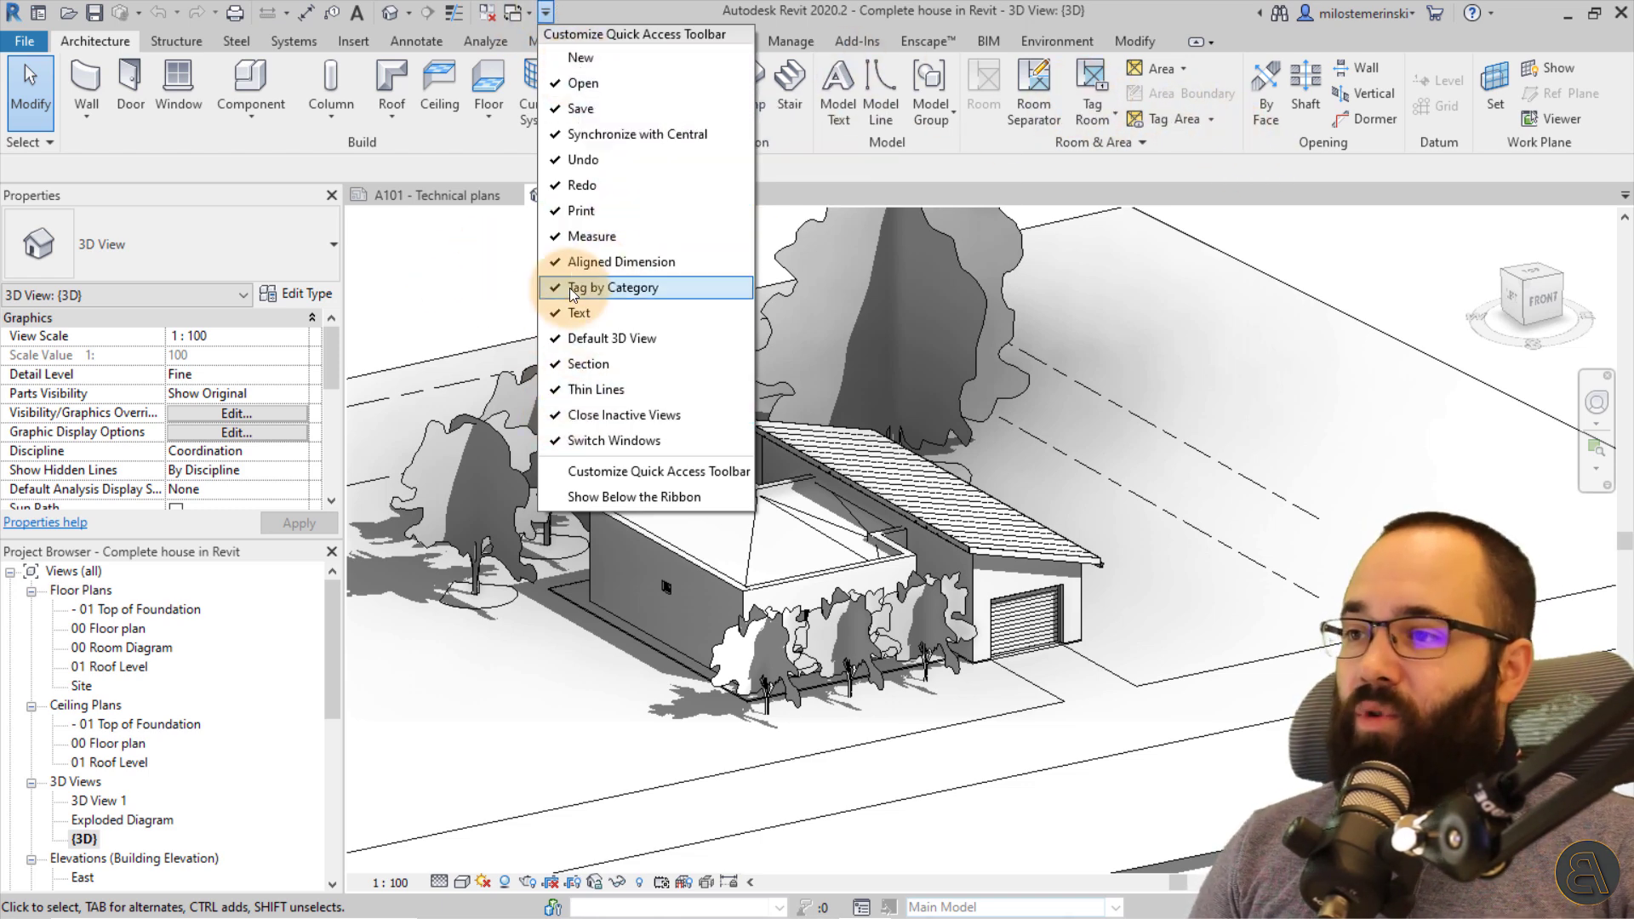
{"action": "left_click", "coordinate": [558, 312]}
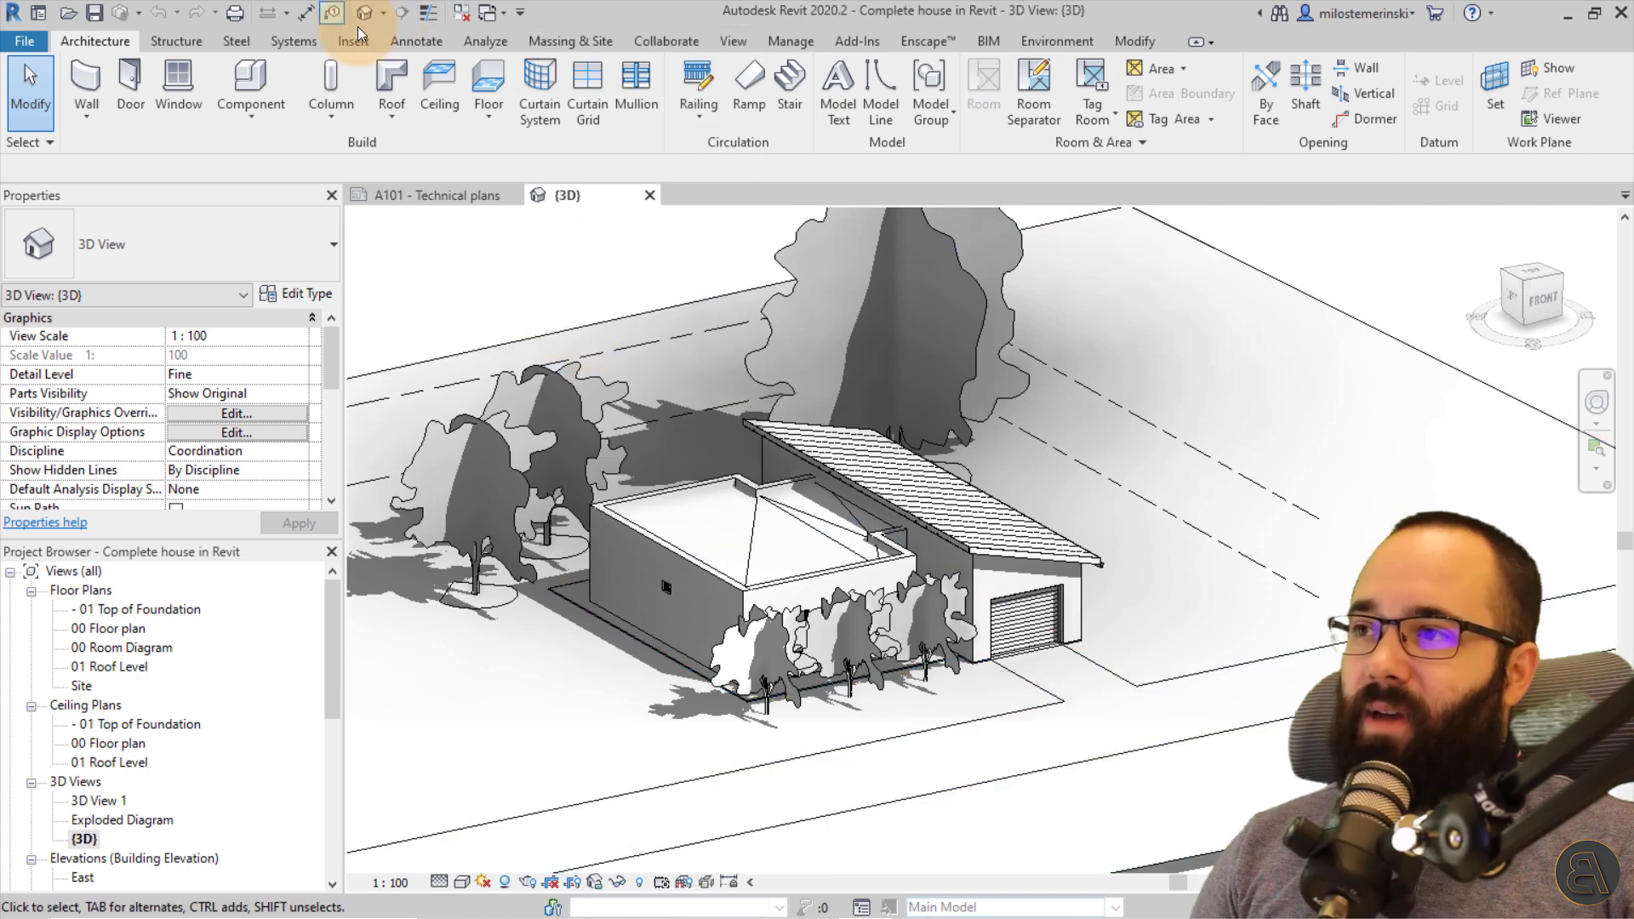
{"action": "left_click", "coordinate": [520, 12]}
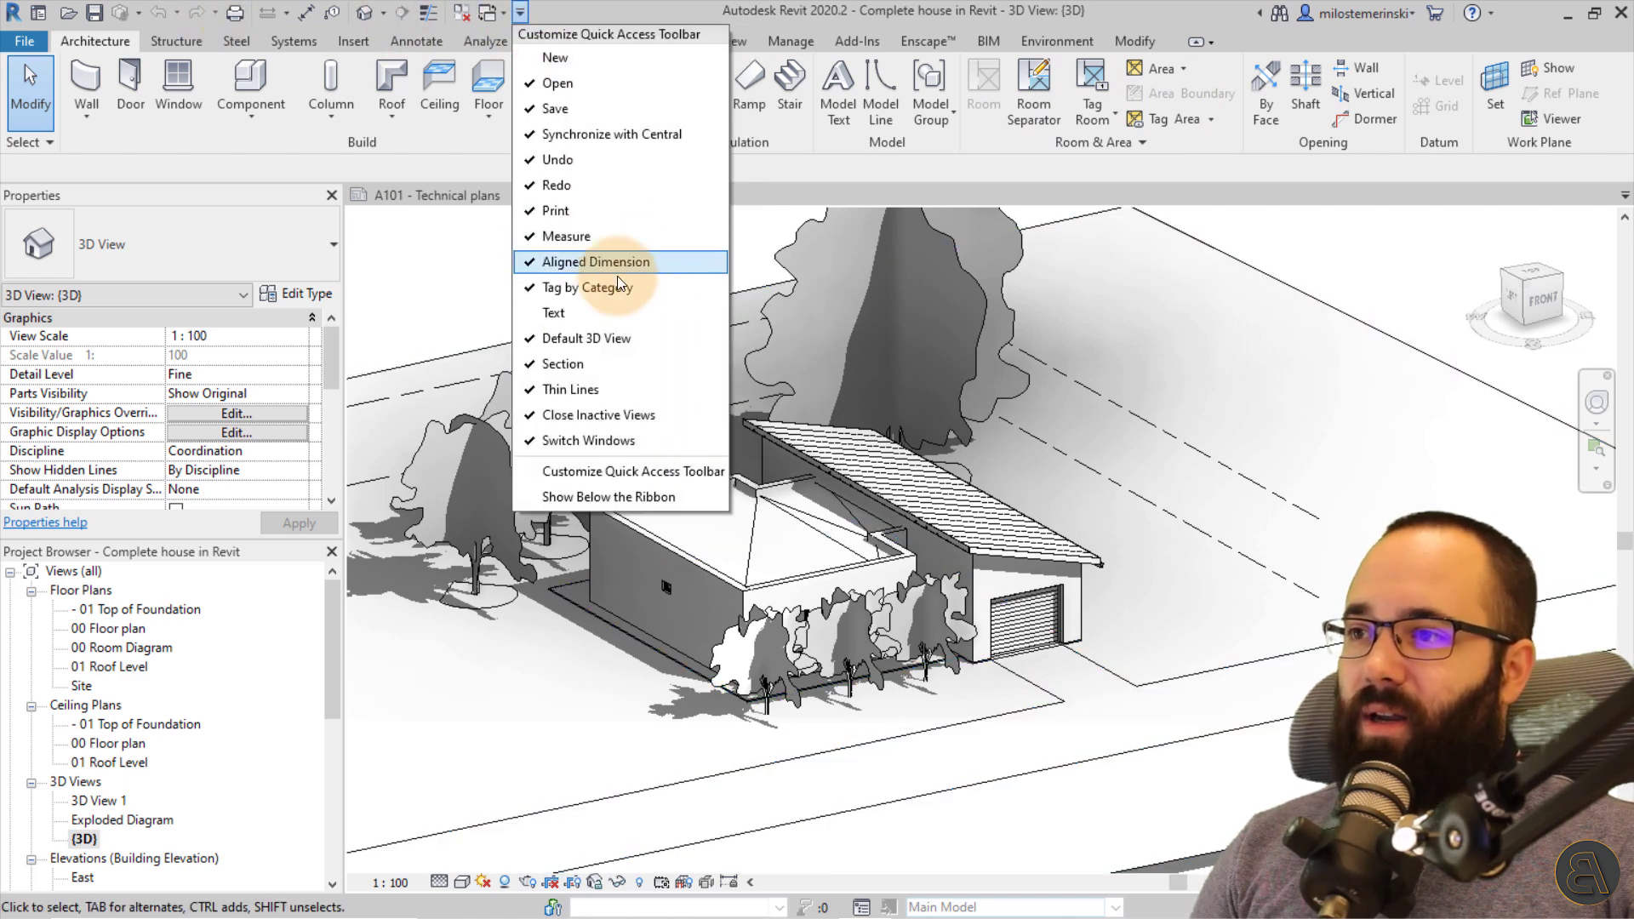
{"action": "left_click", "coordinate": [548, 312]}
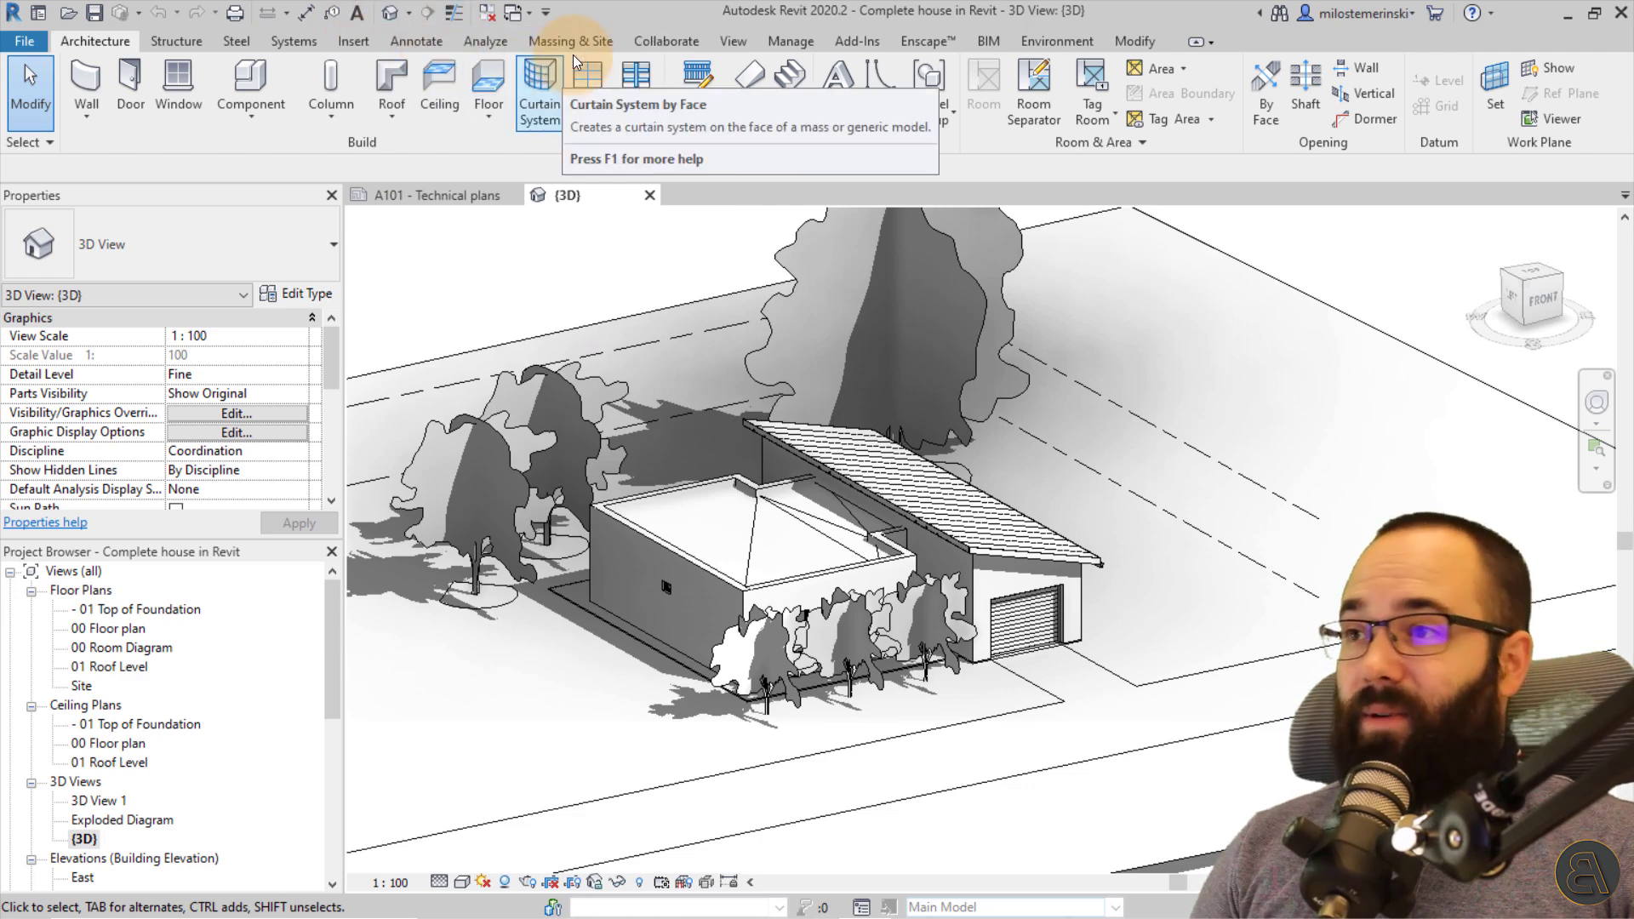
{"action": "left_click", "coordinate": [536, 11]}
{"action": "left_click", "coordinate": [546, 14]}
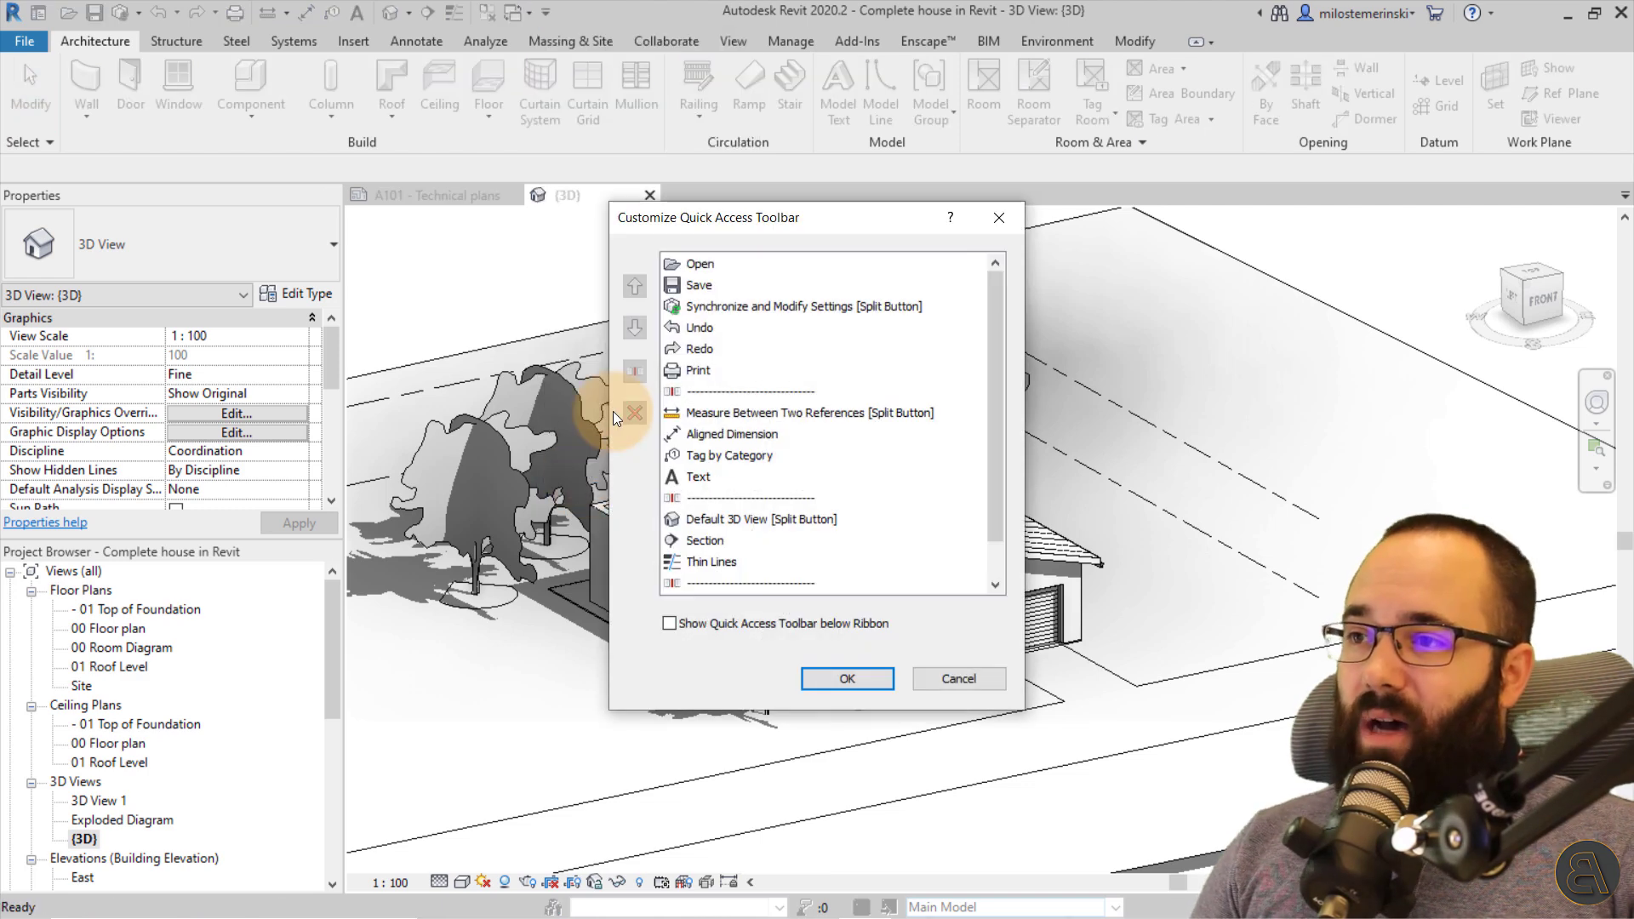
{"action": "left_click_drag", "start_coordinate": [730, 221], "coordinate": [509, 134]}
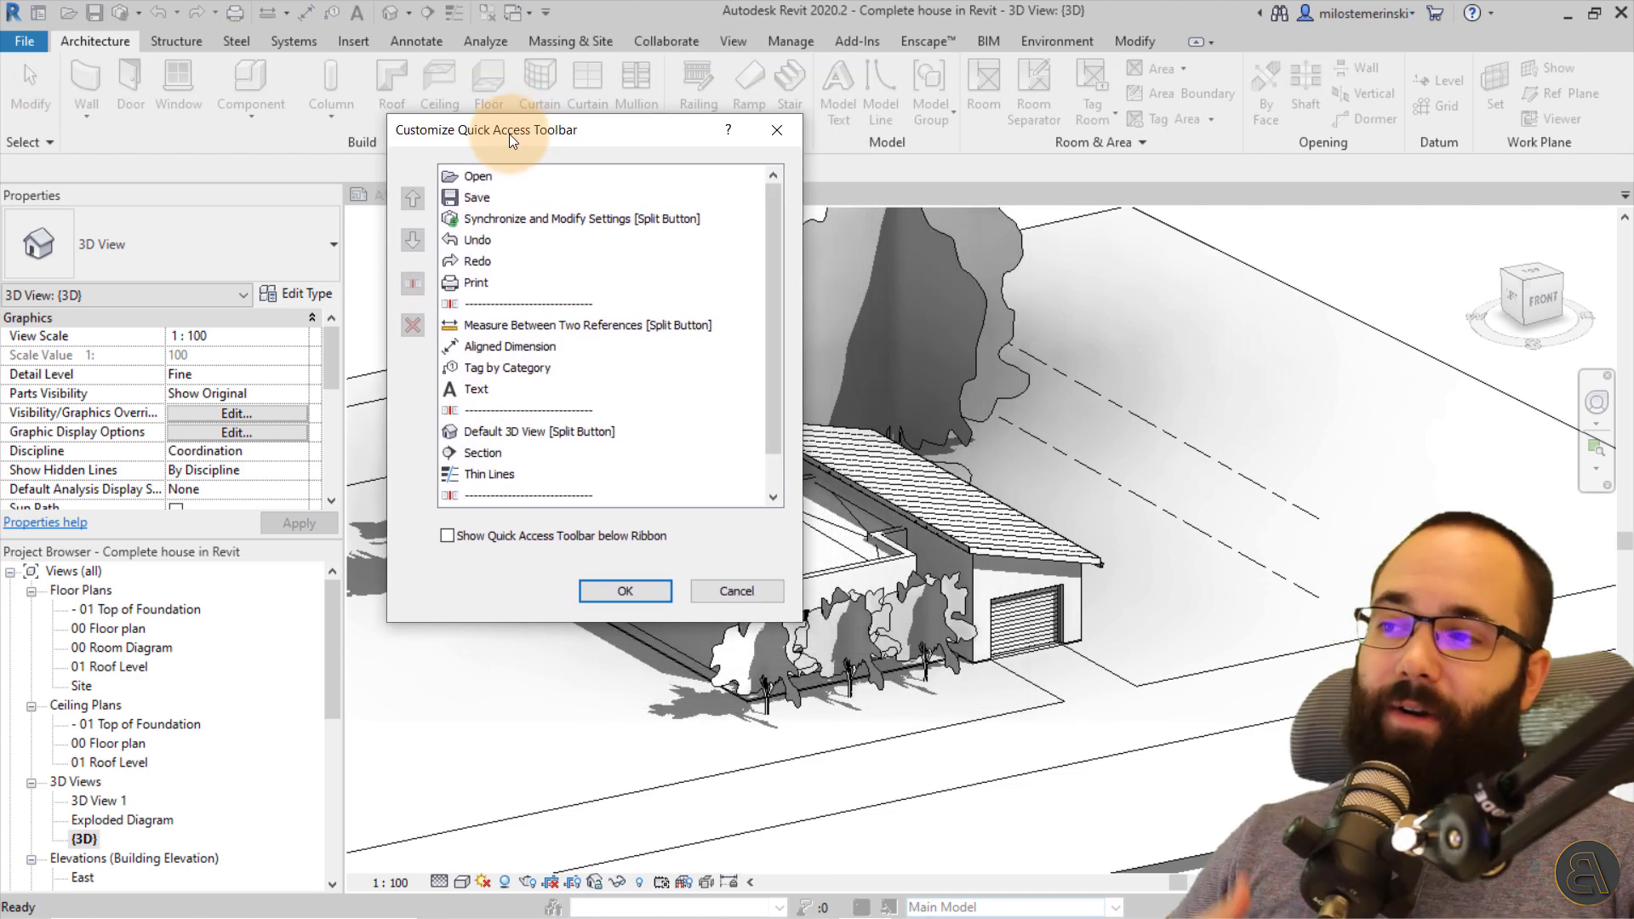
{"action": "left_click", "coordinate": [467, 284]}
{"action": "left_click", "coordinate": [477, 260]}
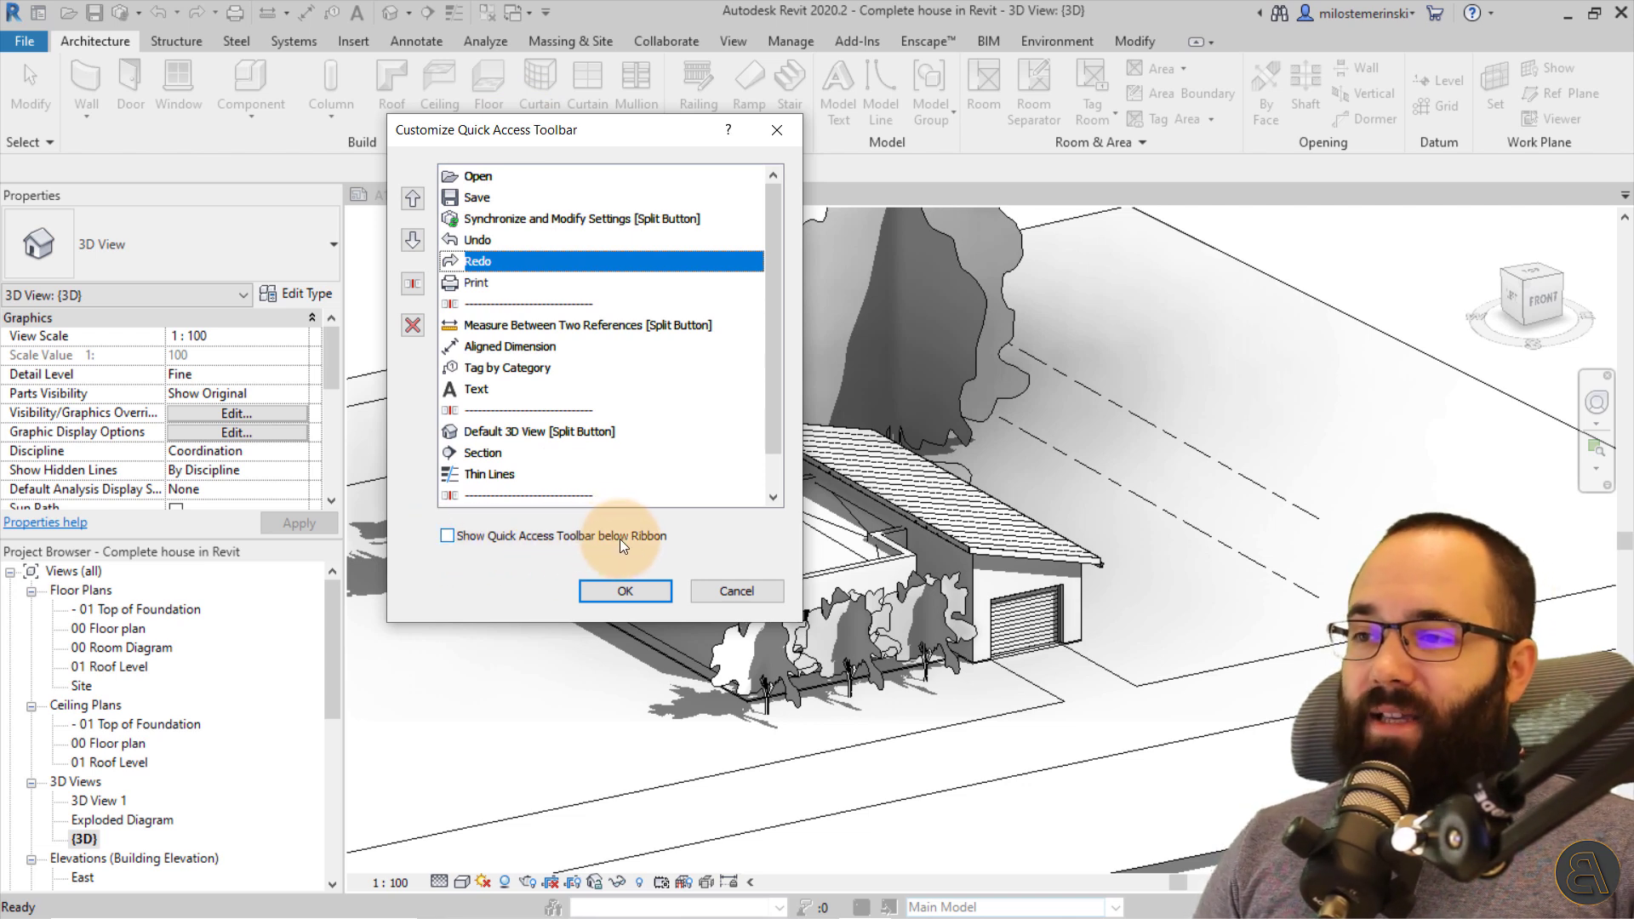
{"action": "left_click", "coordinate": [661, 587]}
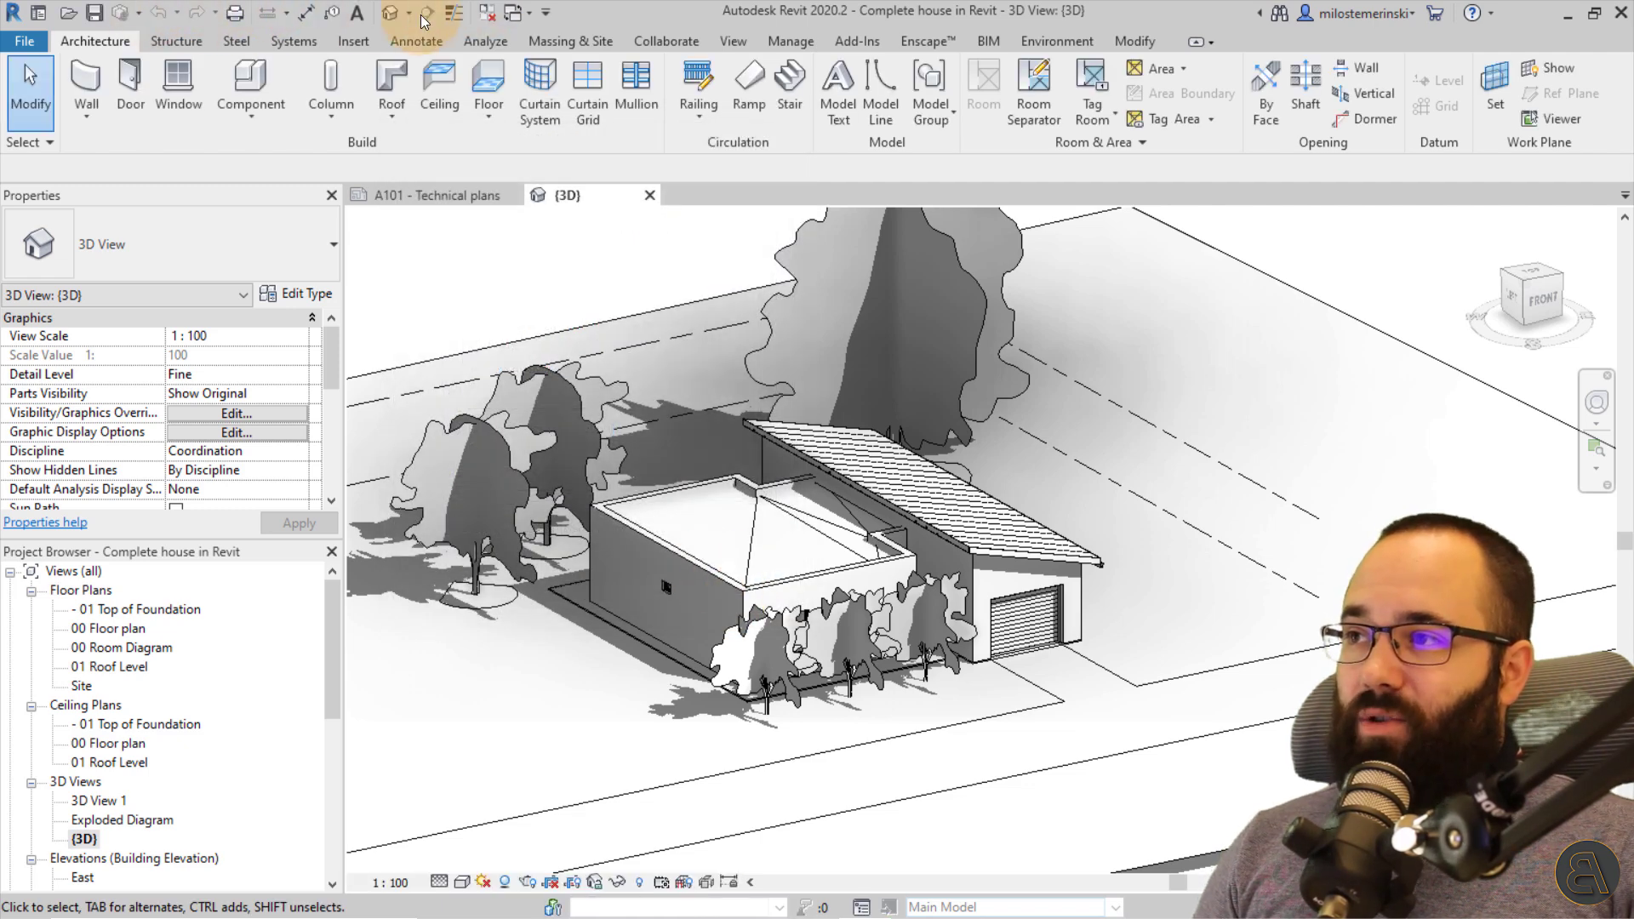
Choose Show Below the Ribbon for the quick access toolbar.
{"action": "right_click", "coordinate": [547, 15]}
{"action": "key", "text": "Escape"}
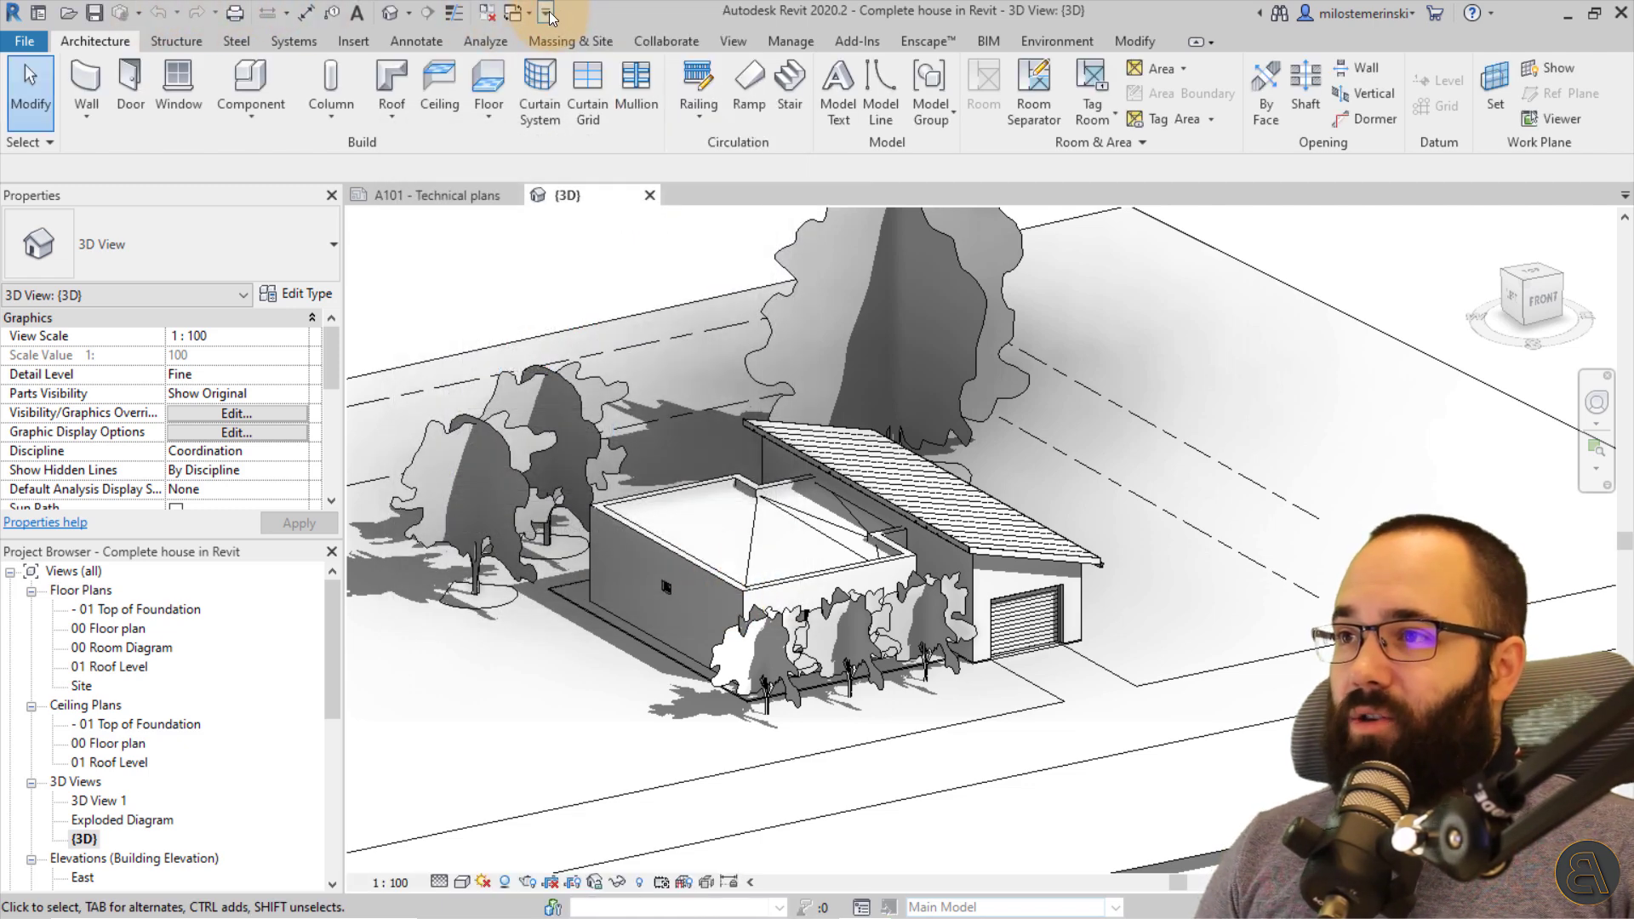
{"action": "left_click", "coordinate": [547, 14]}
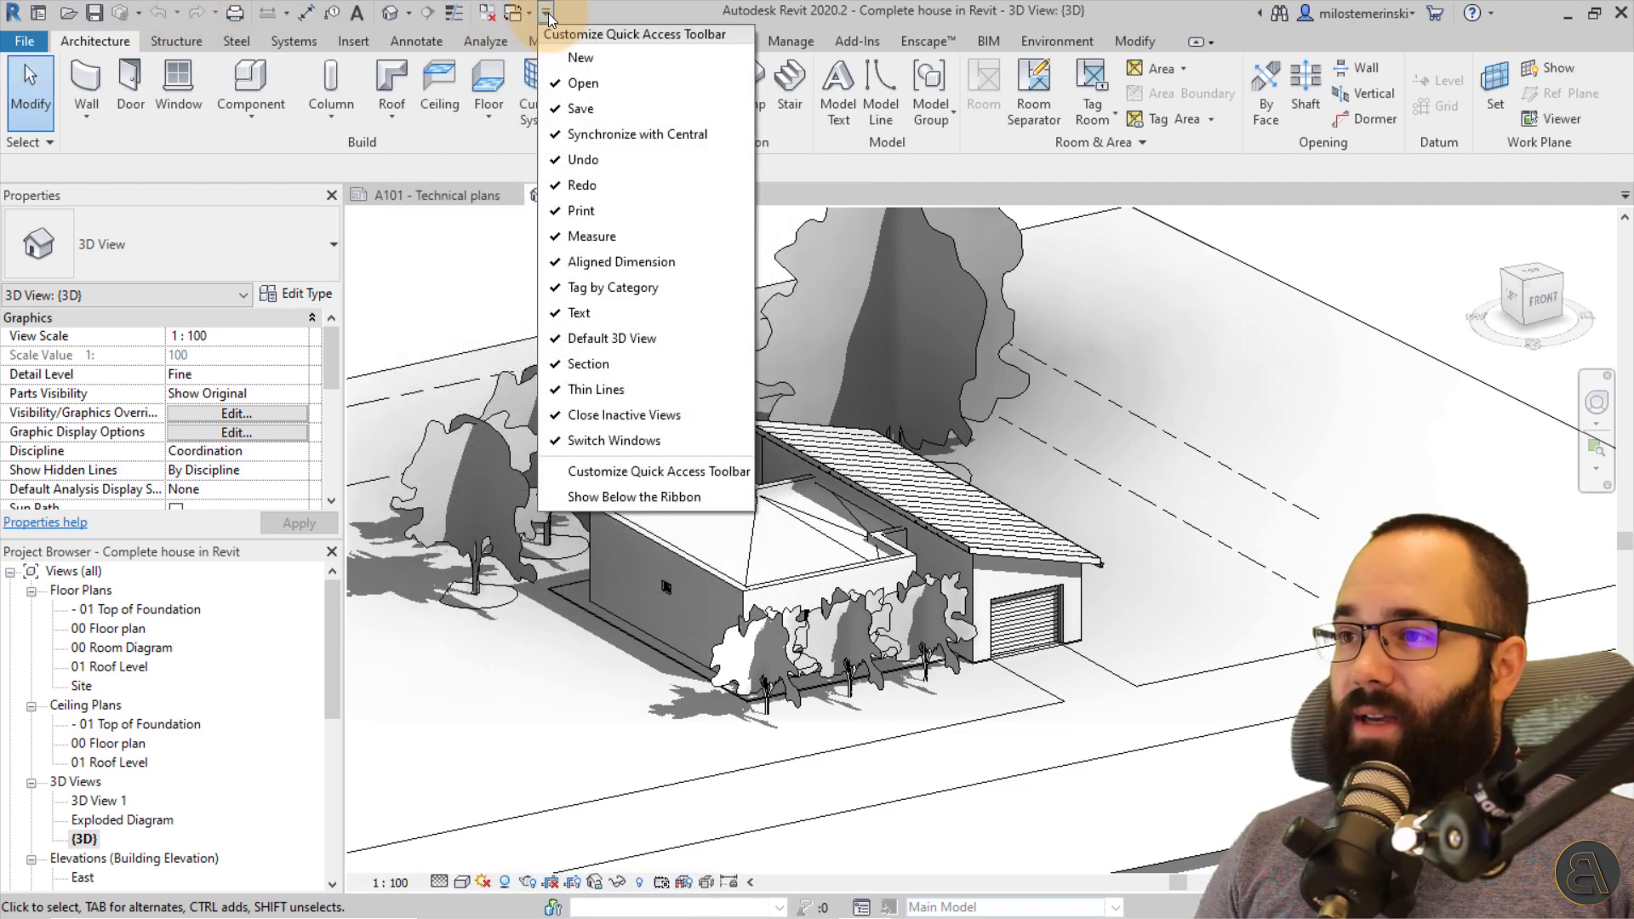
{"action": "left_click", "coordinate": [594, 497]}
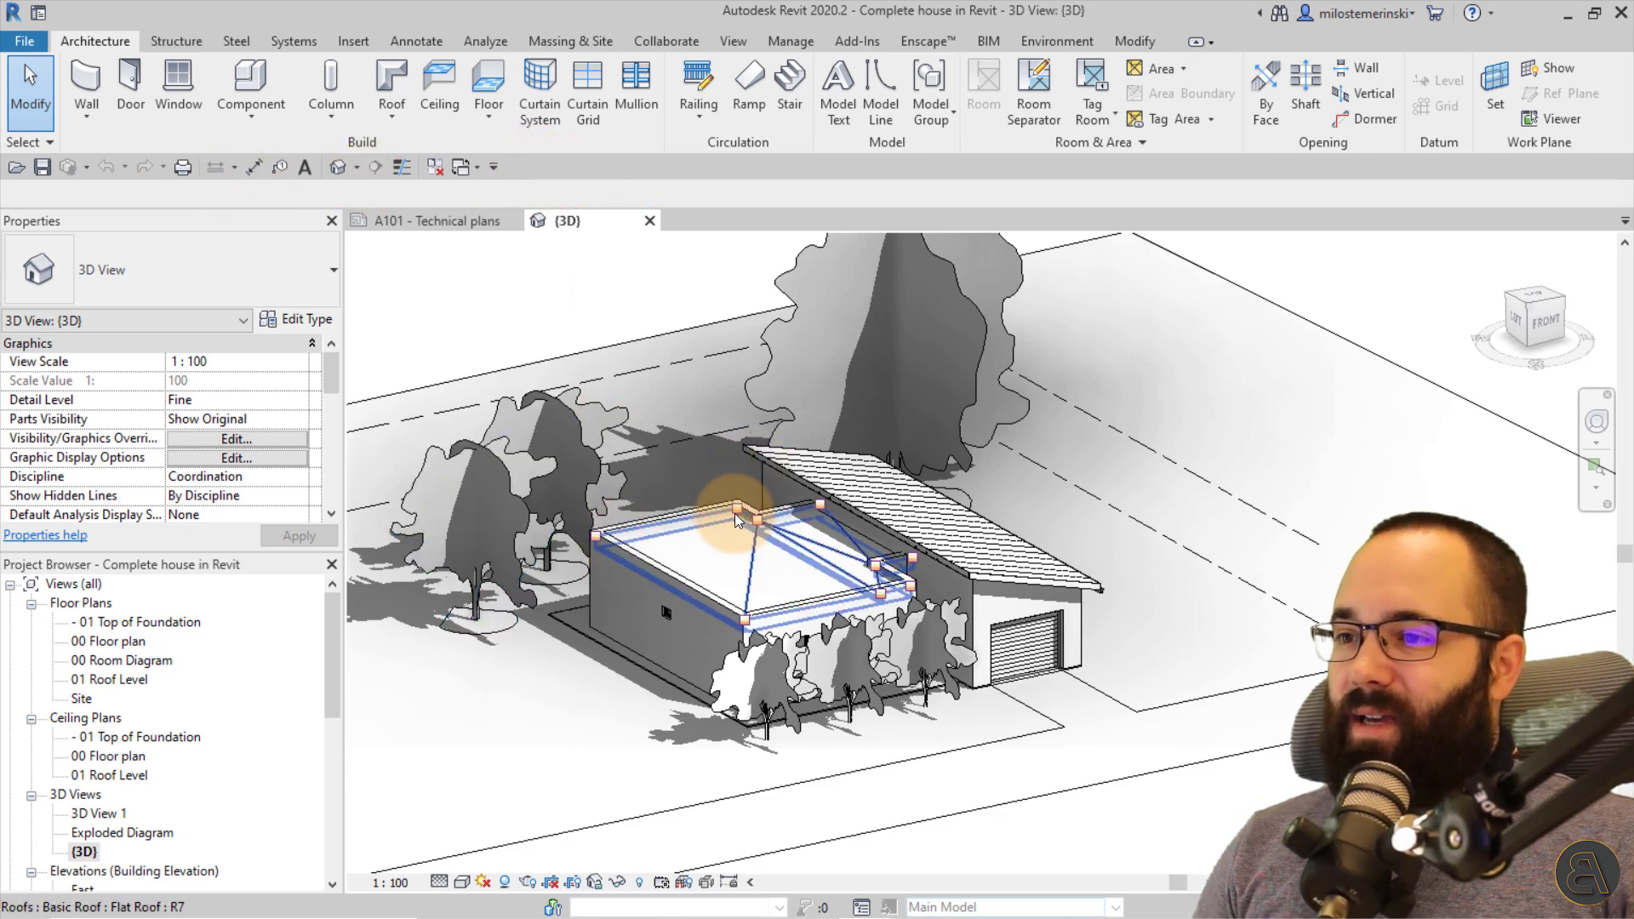
Select the flat roof to view its properties, then select and deselect the front wall.
{"action": "left_click", "coordinate": [763, 533]}
{"action": "left_click", "coordinate": [763, 533]}
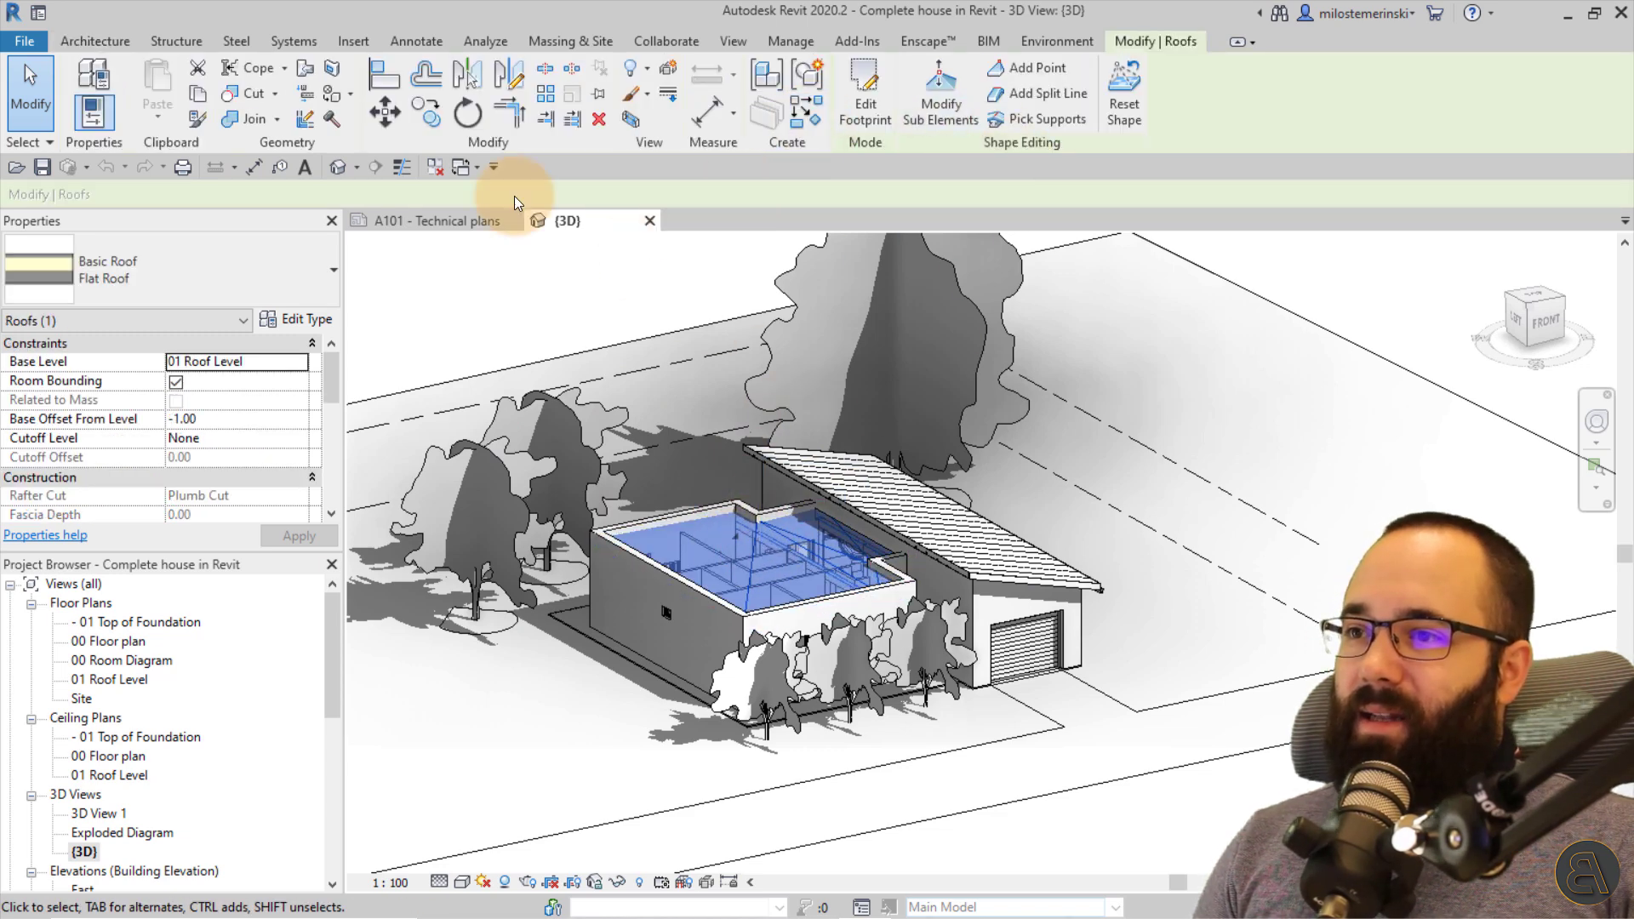
{"action": "left_click", "coordinate": [717, 599]}
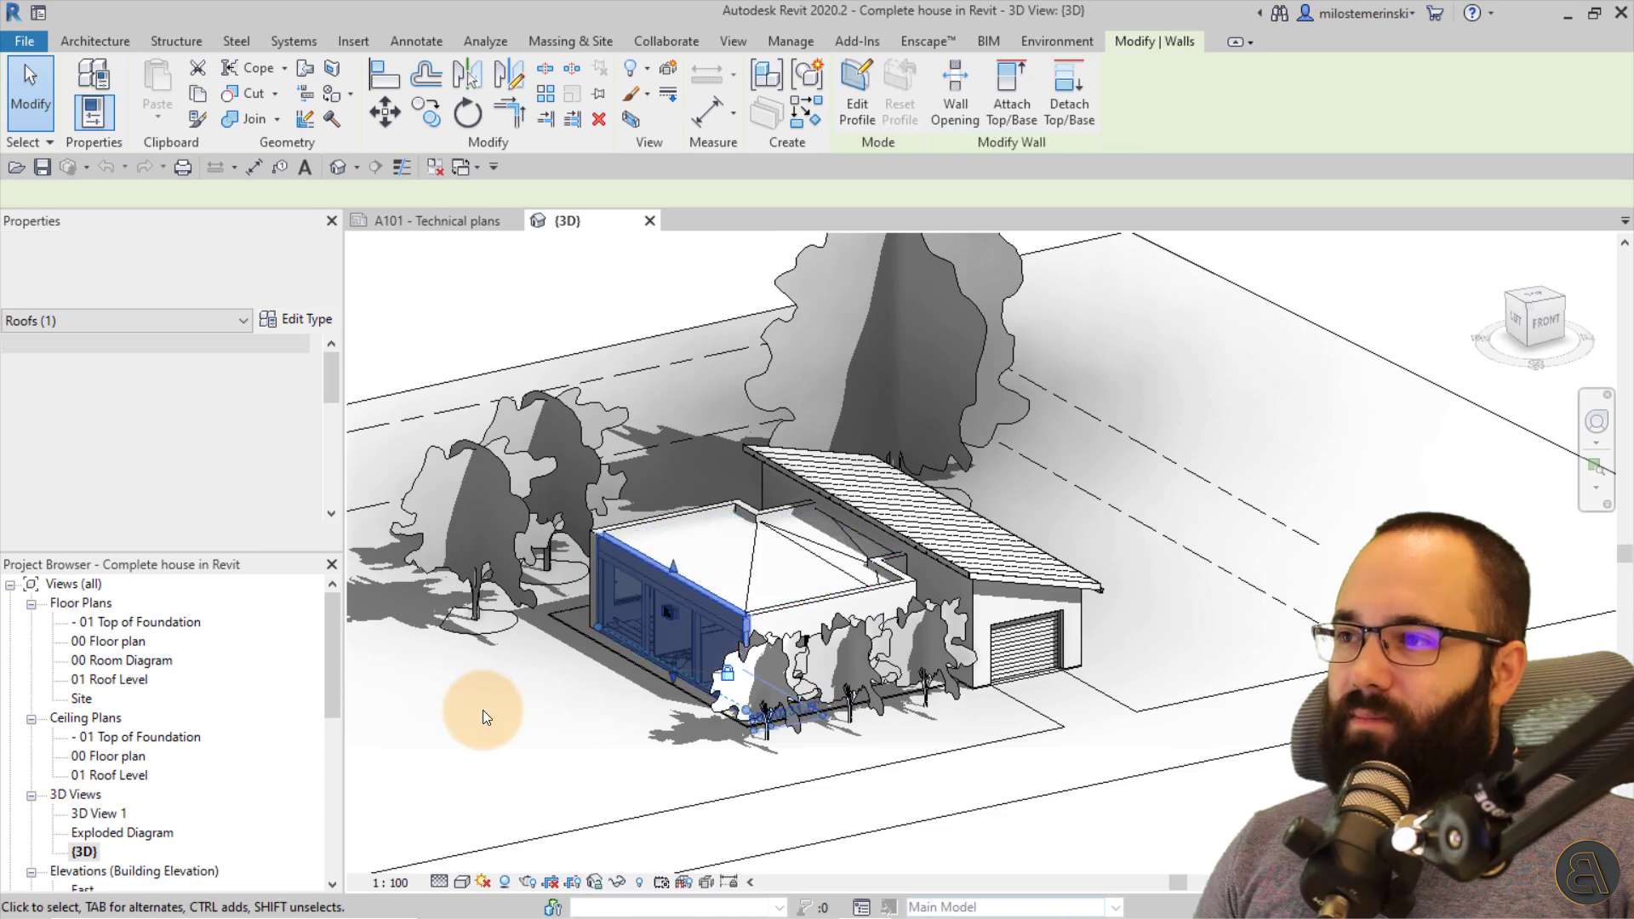
{"action": "left_click", "coordinate": [482, 709]}
Start and cancel the Wall tool, then choose Show Above the Ribbon for the toolbar.
{"action": "left_click", "coordinate": [95, 41]}
{"action": "left_click", "coordinate": [92, 85]}
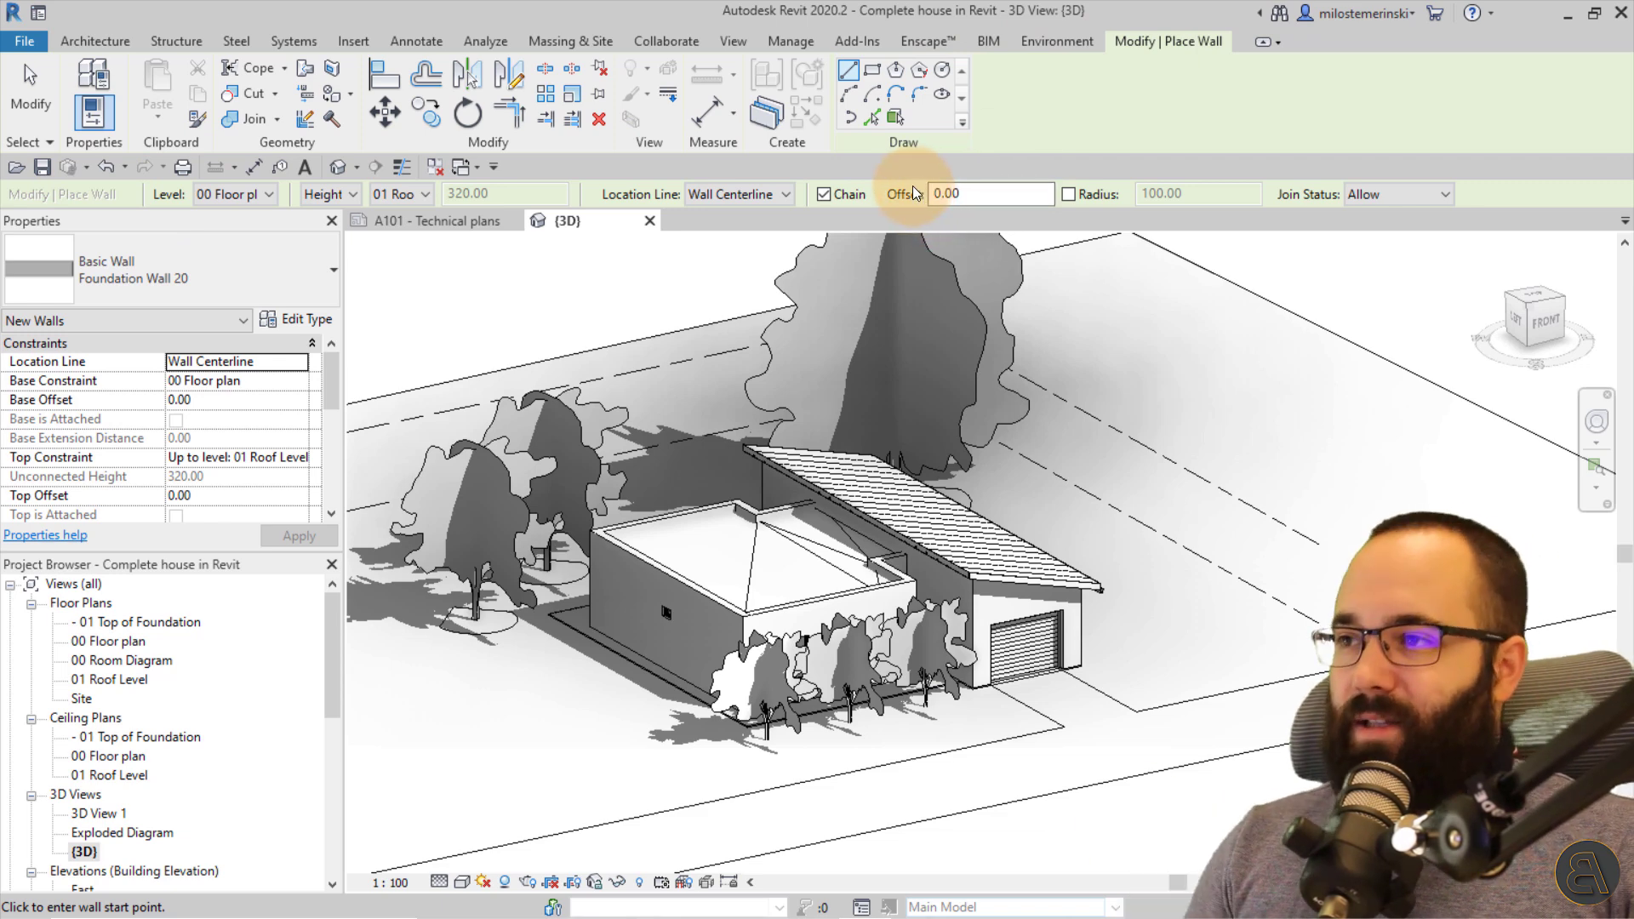
{"action": "key", "text": "Escape"}
{"action": "left_click", "coordinate": [492, 167]}
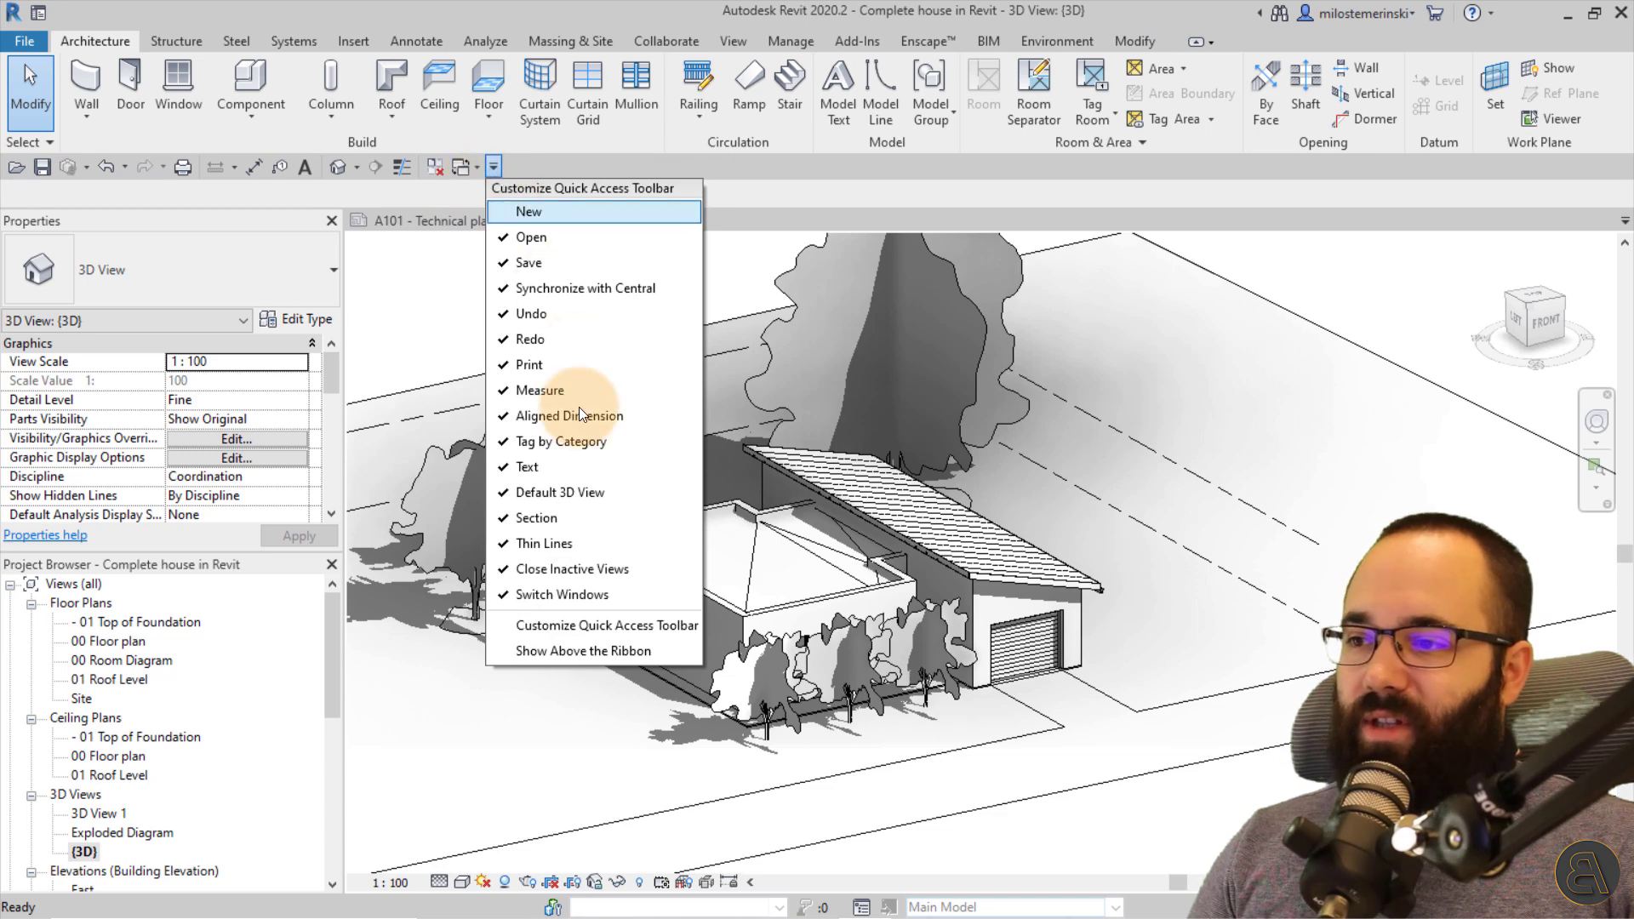
{"action": "left_click", "coordinate": [522, 651]}
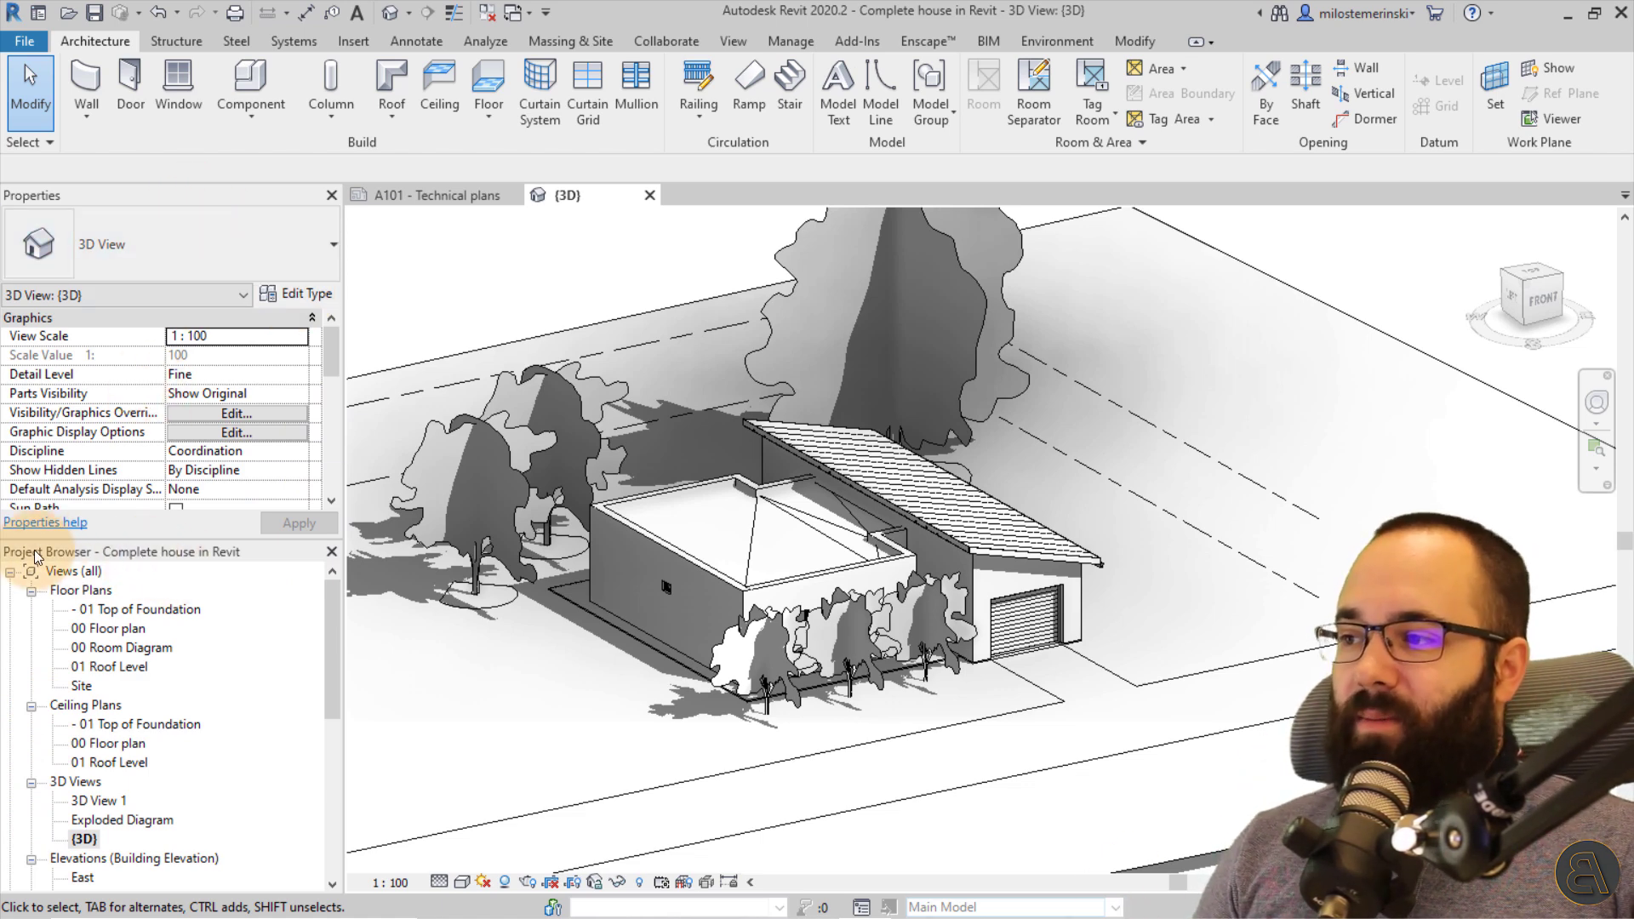
Float the Project Browser and dock it as a tab across the left Properties column.
{"action": "left_click_drag", "start_coordinate": [34, 549], "coordinate": [1616, 289]}
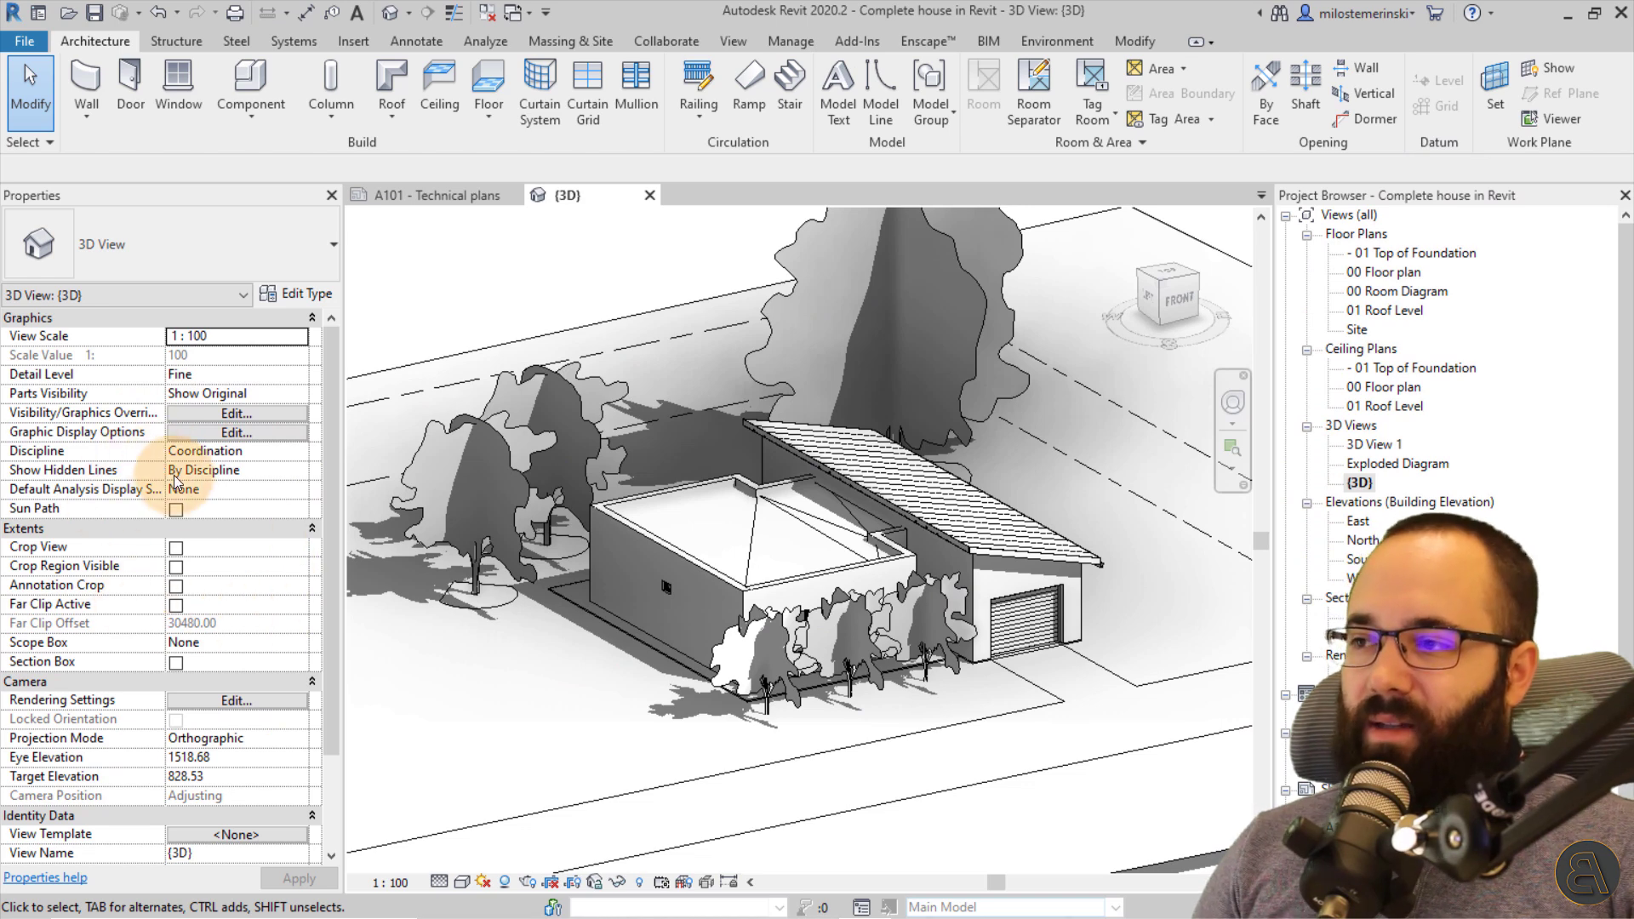
{"action": "scroll", "coordinate": [223, 446], "scroll_direction": "down", "scroll_amount": 2}
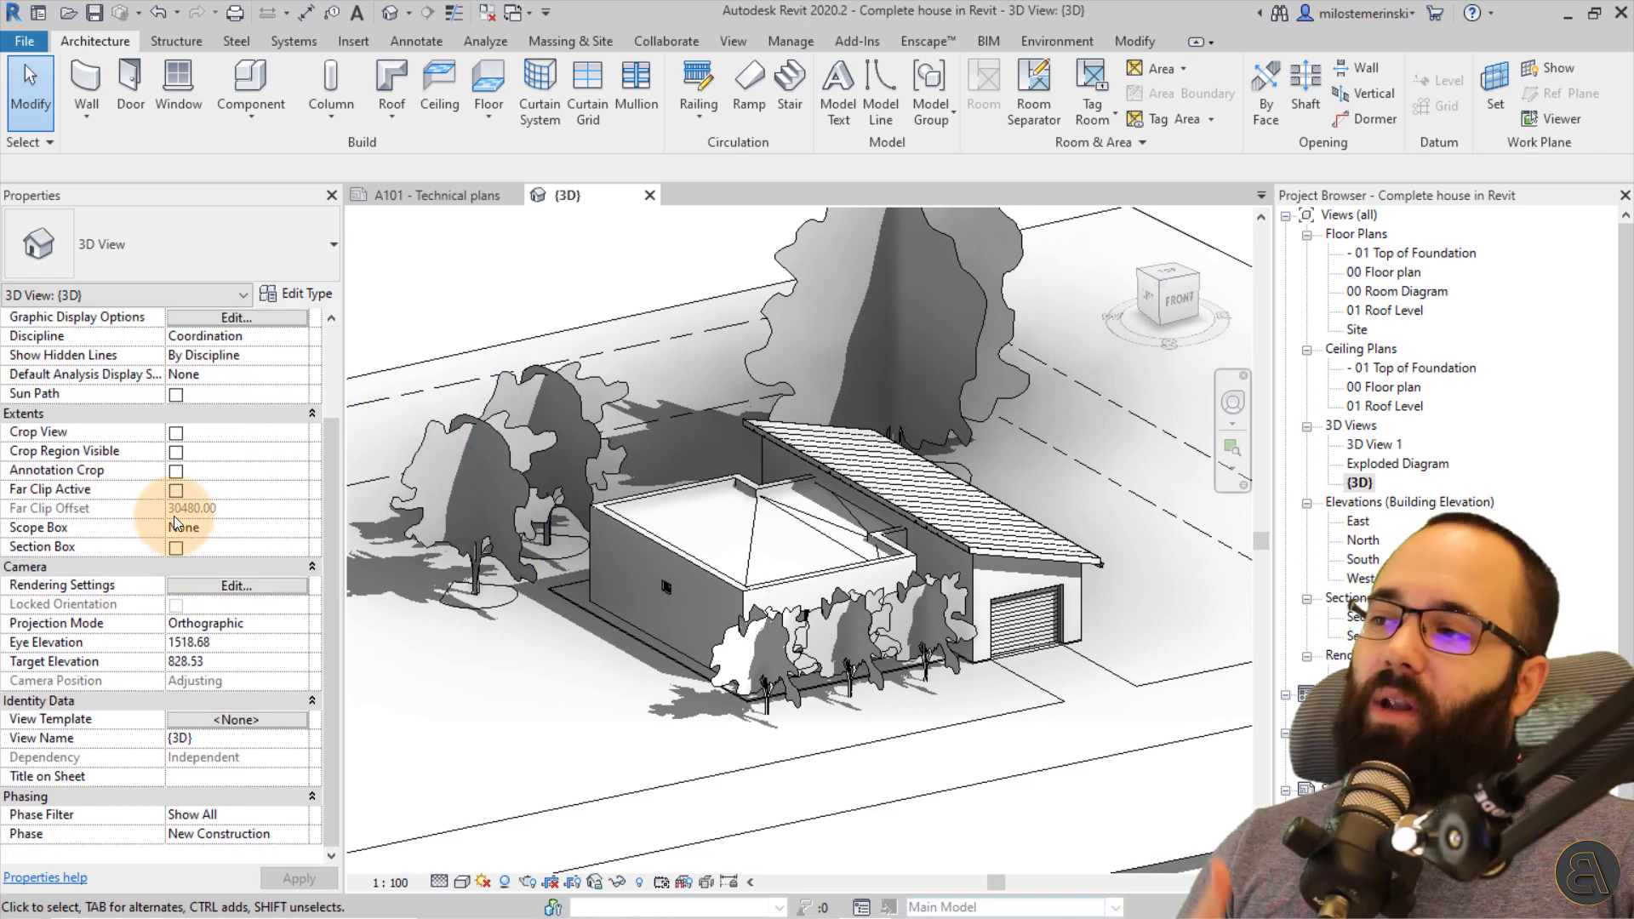
{"action": "scroll", "coordinate": [172, 509], "scroll_direction": "up", "scroll_amount": 2}
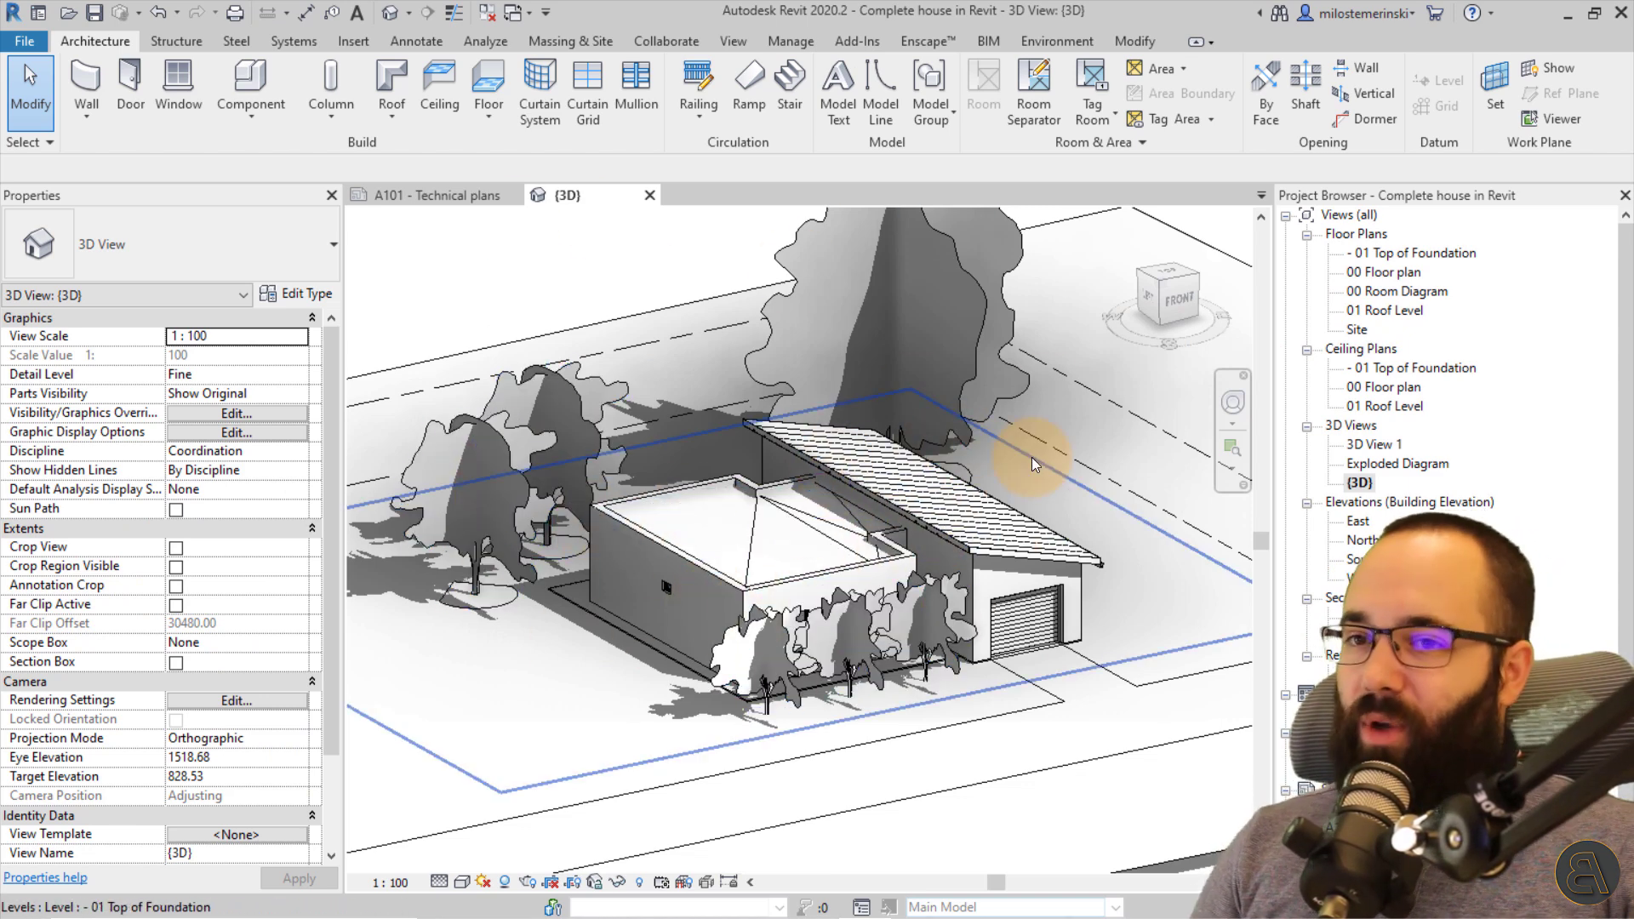
{"action": "left_click_drag", "start_coordinate": [1365, 196], "coordinate": [100, 892]}
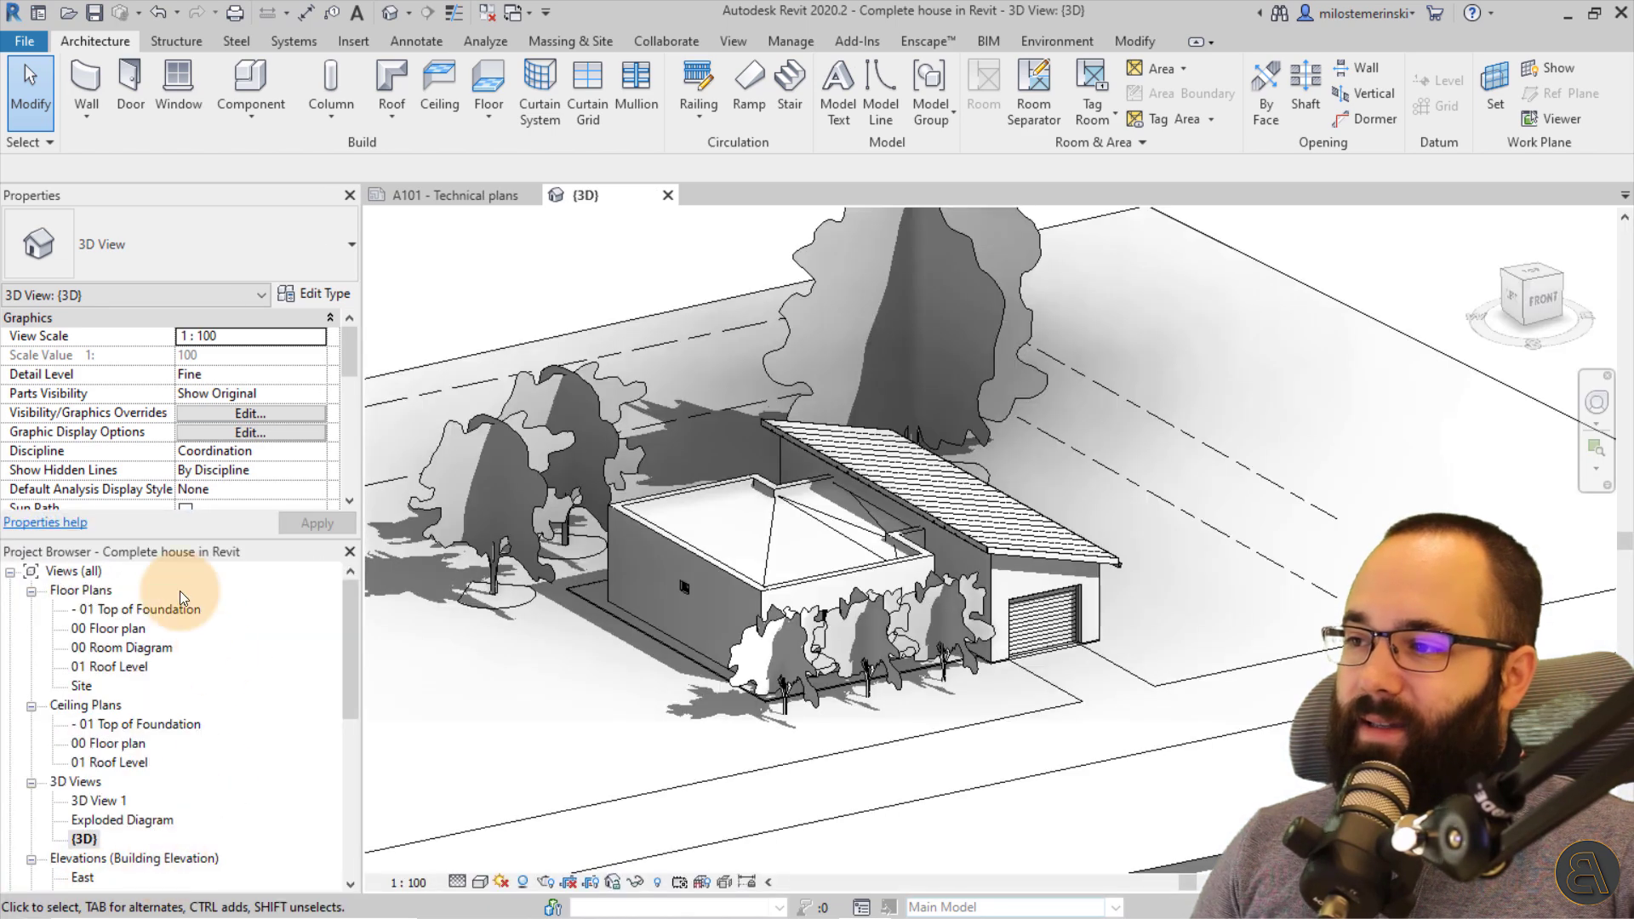
{"action": "left_click_drag", "start_coordinate": [73, 555], "coordinate": [39, 192]}
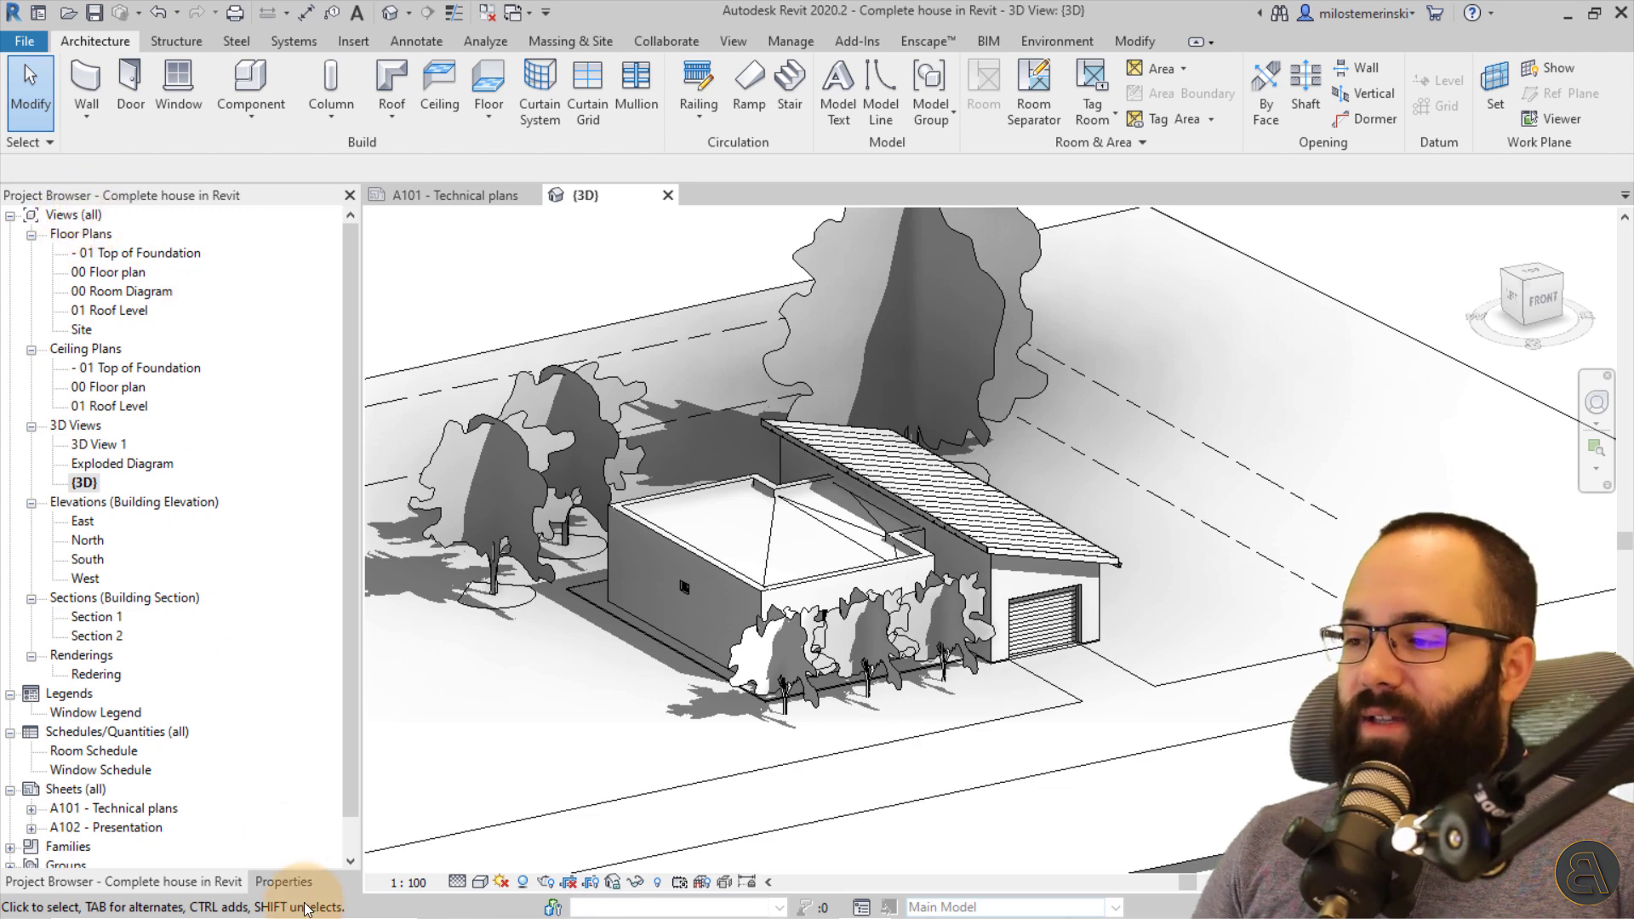
Toggle between the Properties and Project Browser tabs, then close Properties with Ctrl+1.
{"action": "left_click", "coordinate": [281, 881]}
{"action": "left_click", "coordinate": [187, 884]}
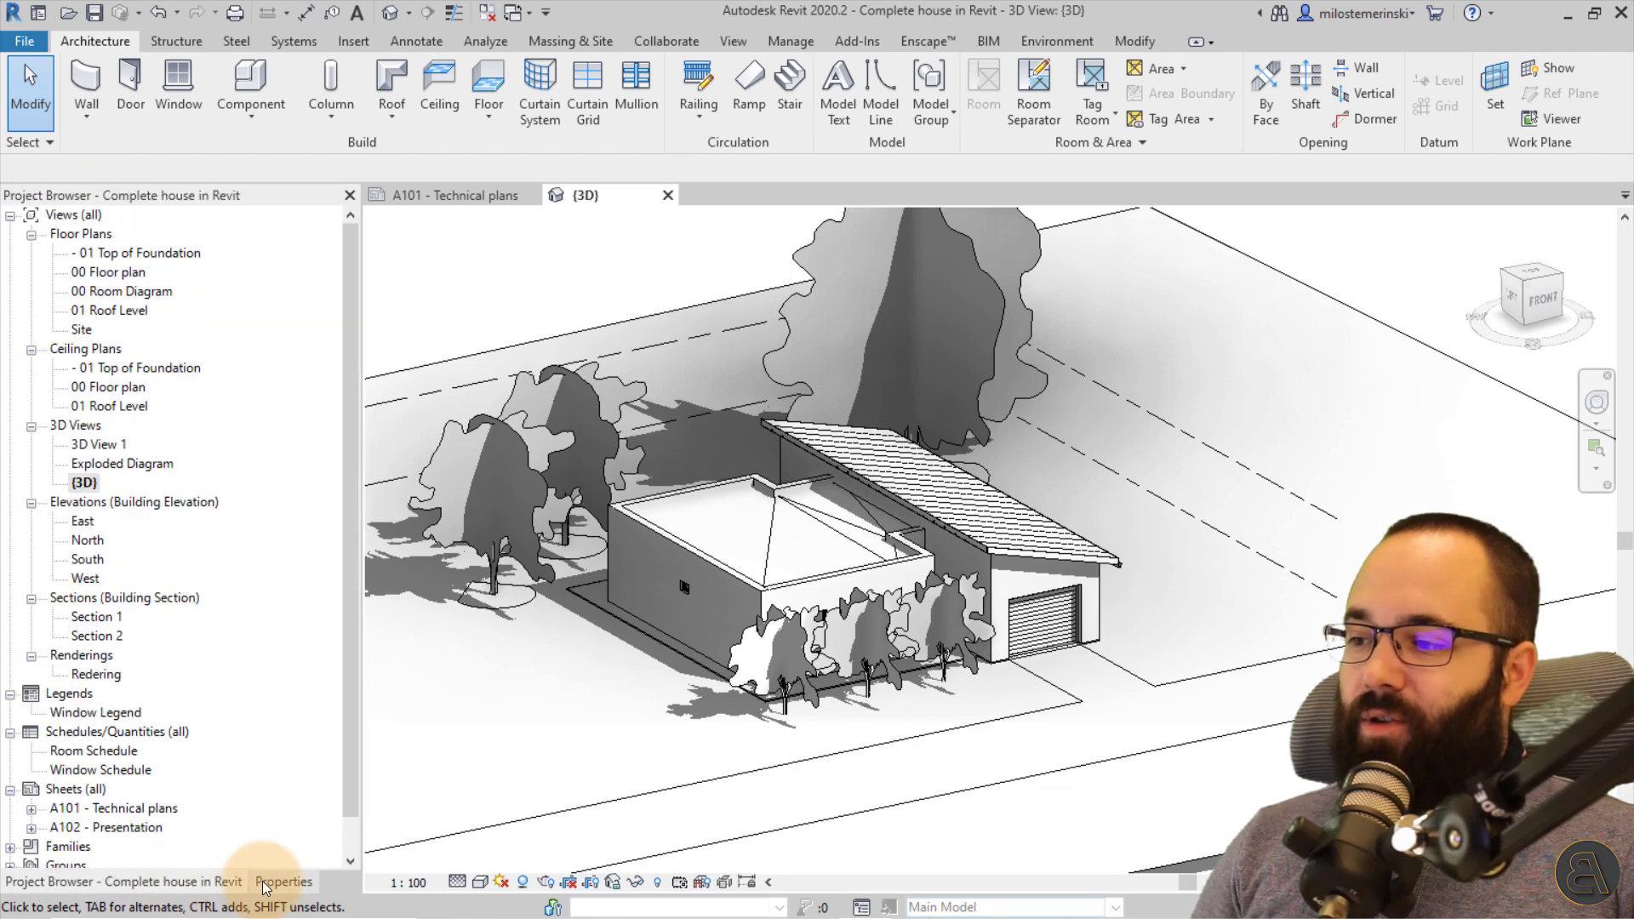
{"action": "left_click", "coordinate": [274, 881]}
{"action": "left_click", "coordinate": [215, 882]}
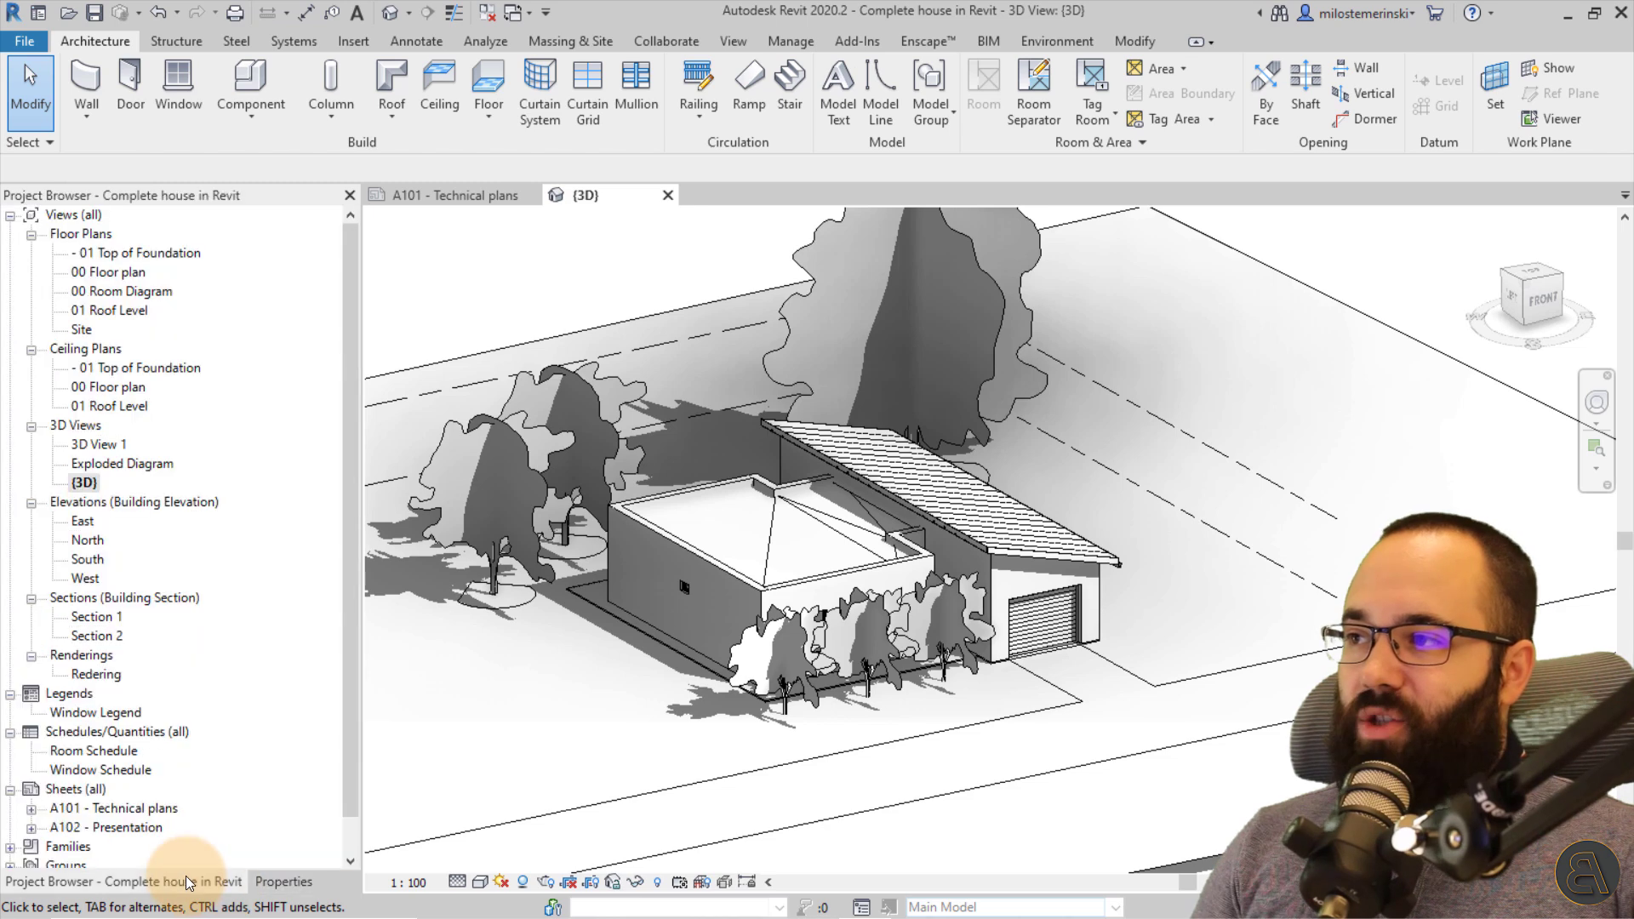
{"action": "left_click", "coordinate": [274, 880]}
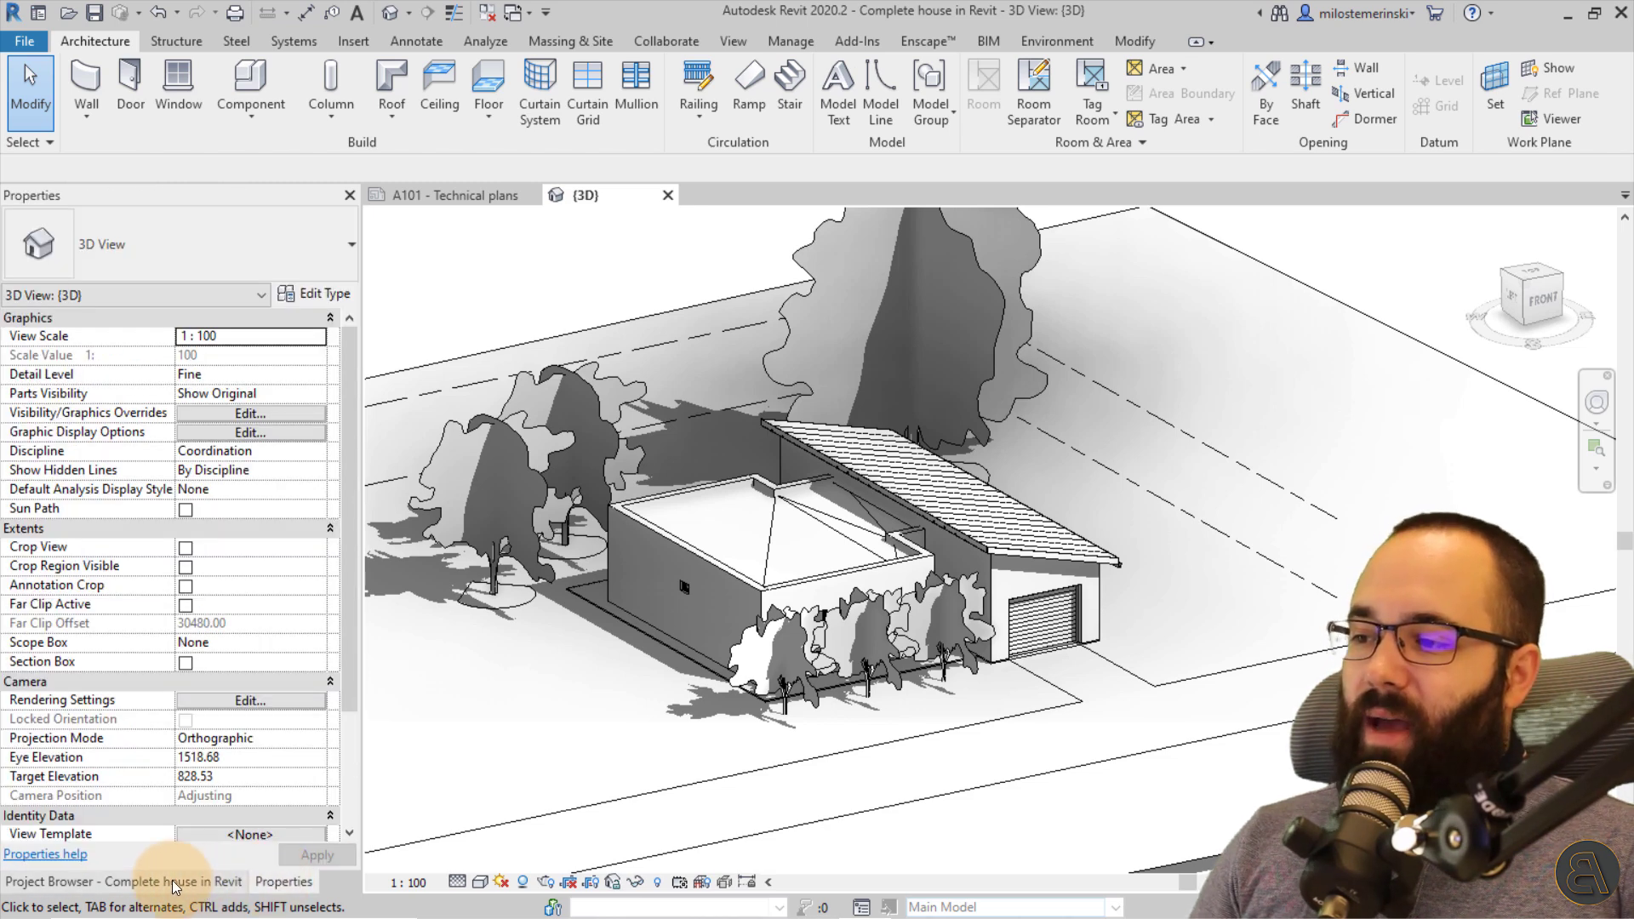
{"action": "left_click", "coordinate": [172, 880]}
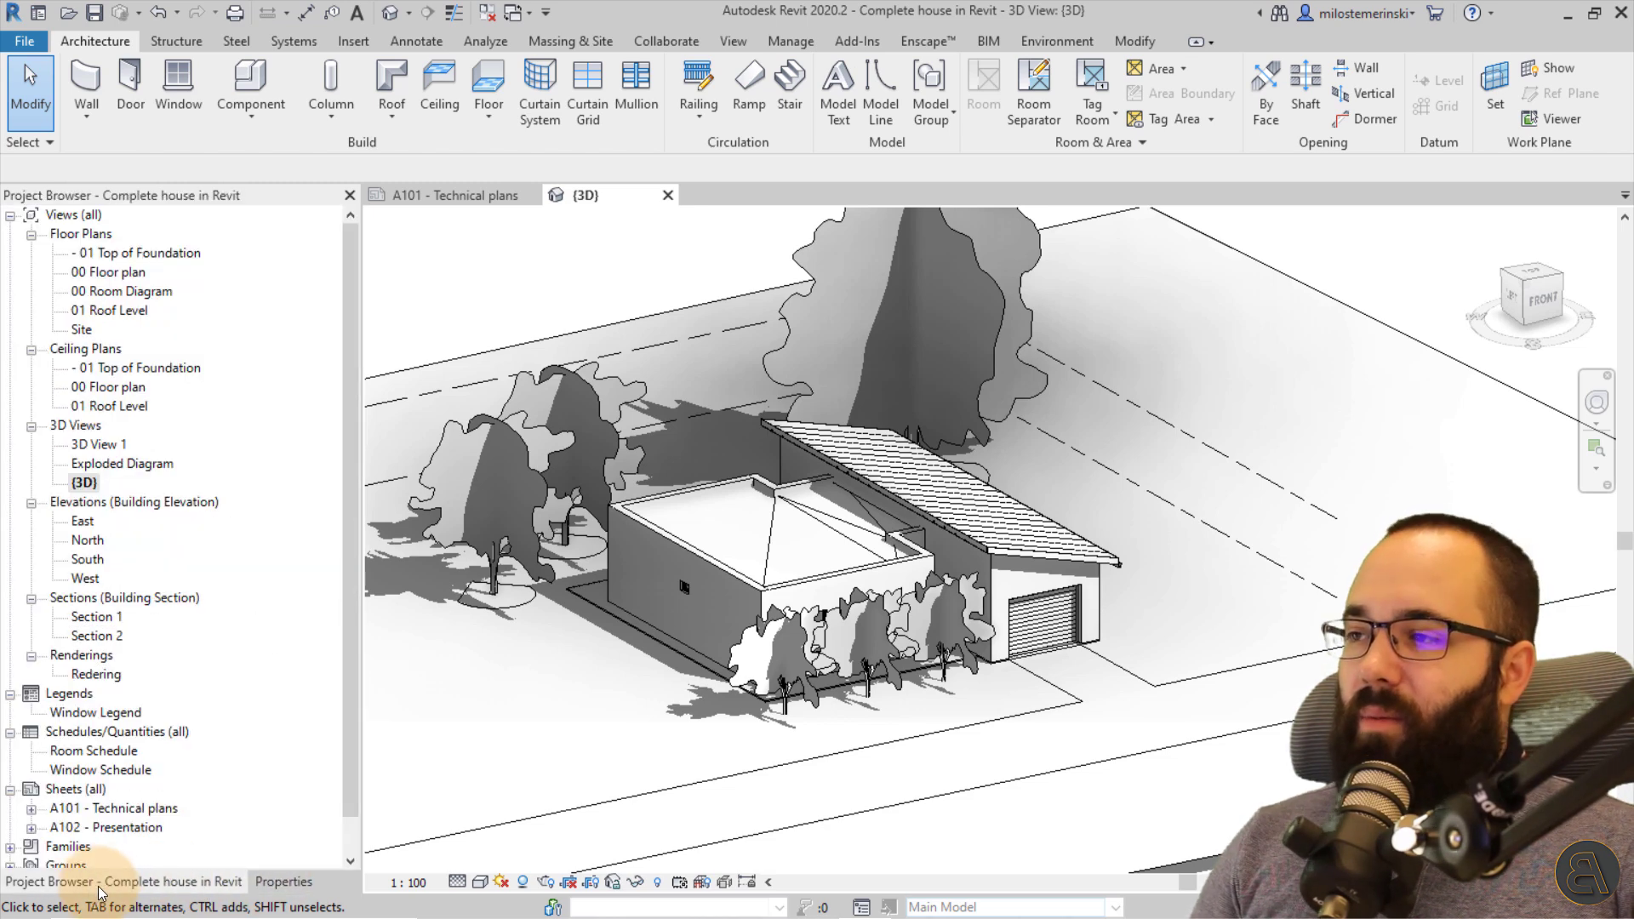
{"action": "left_click", "coordinate": [274, 881]}
{"action": "left_click", "coordinate": [193, 884]}
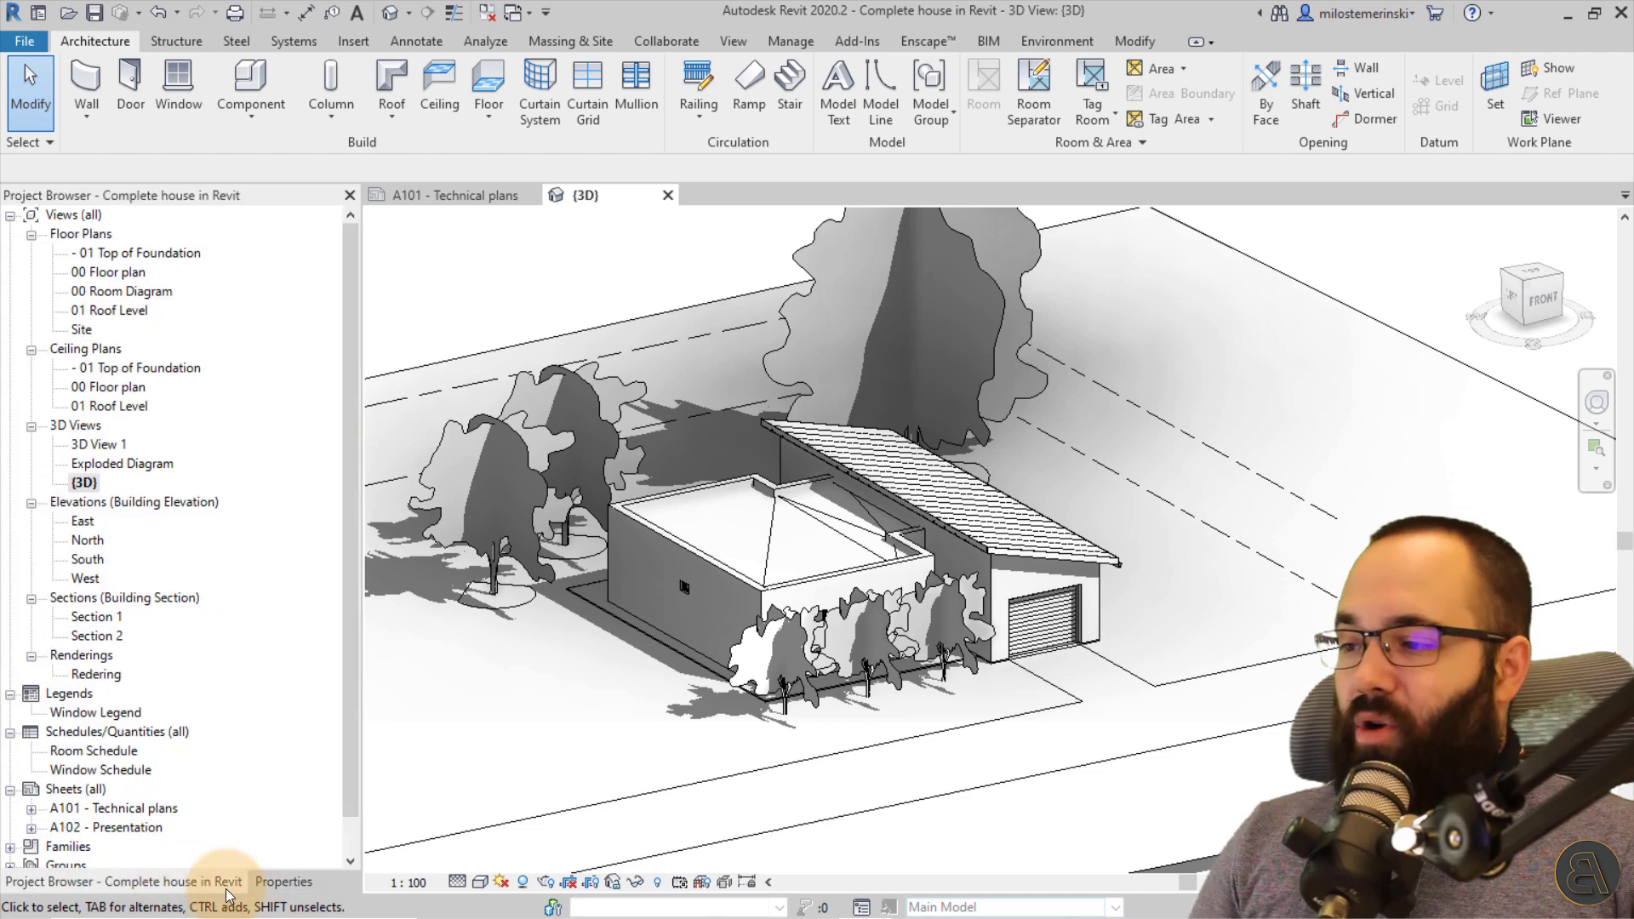
{"action": "left_click", "coordinate": [274, 880]}
{"action": "key", "text": "ctrl+1"}
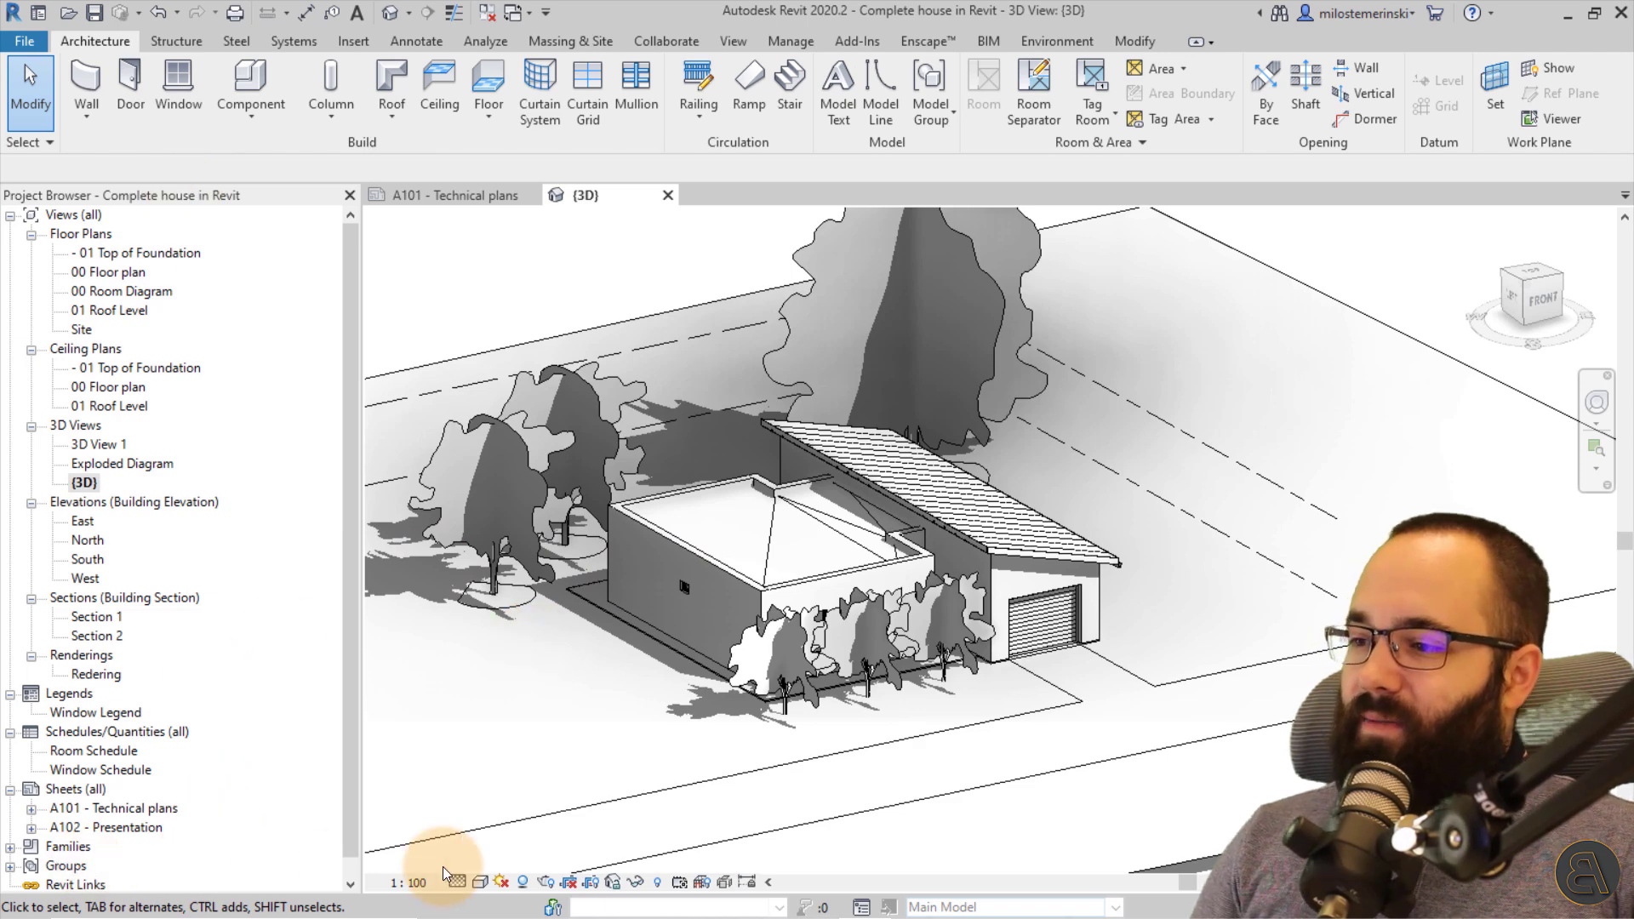
Close the Project Browser so the 3D house view has no docked panels beside it.
{"action": "left_click", "coordinate": [349, 197]}
{"action": "scroll", "coordinate": [824, 485], "scroll_direction": "down", "scroll_amount": 3}
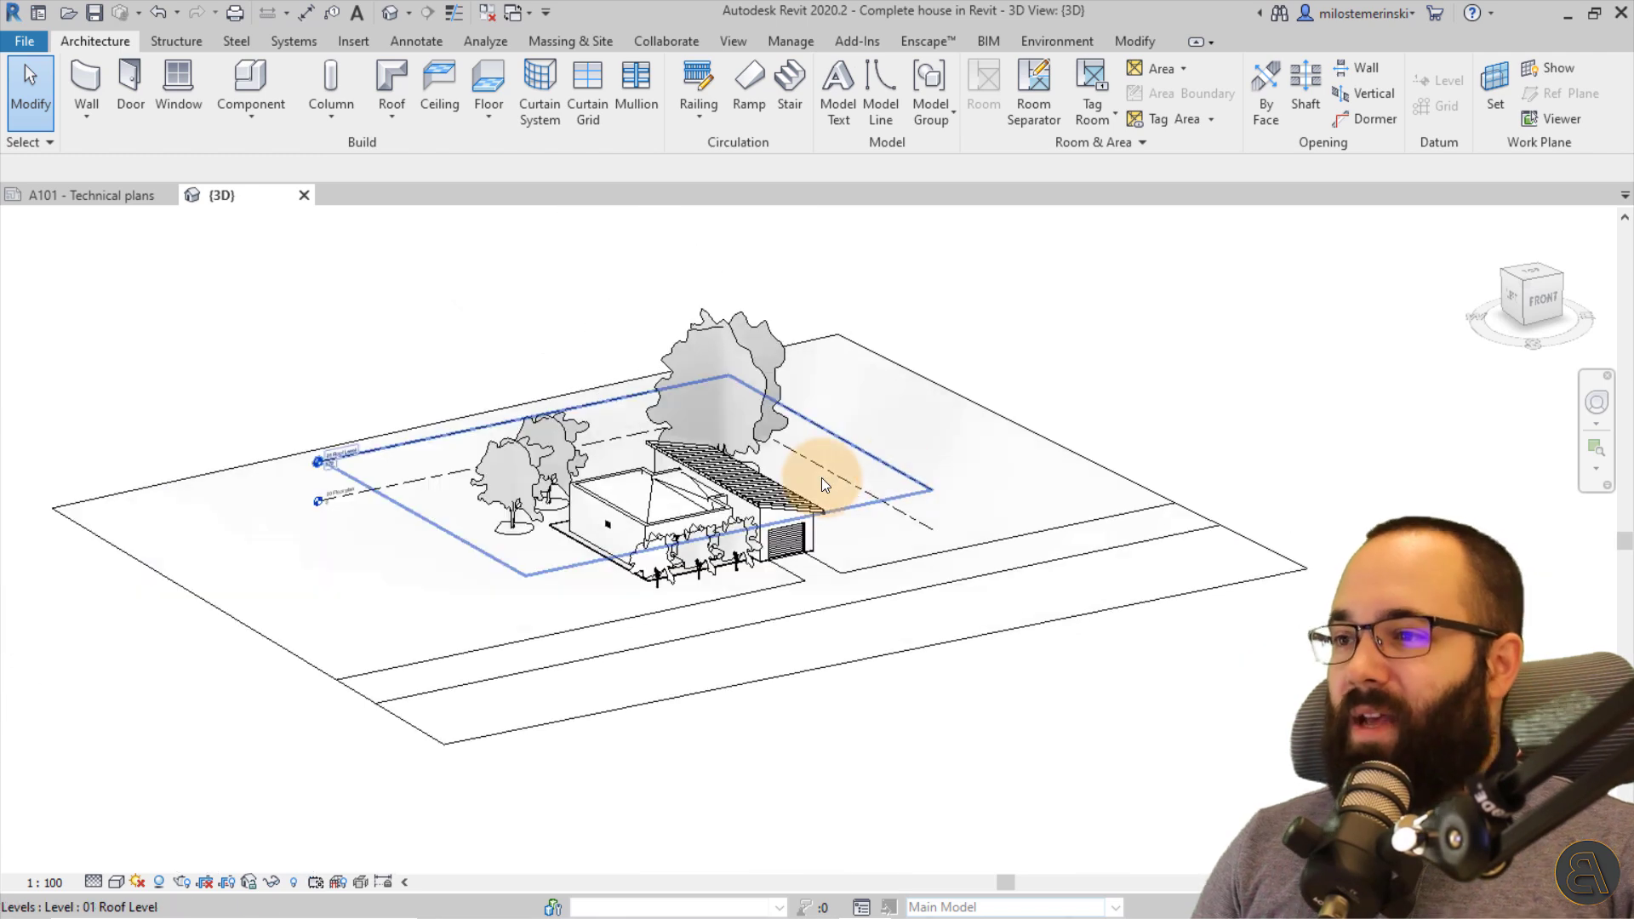
{"action": "scroll", "coordinate": [605, 442], "scroll_direction": "up", "scroll_amount": 3}
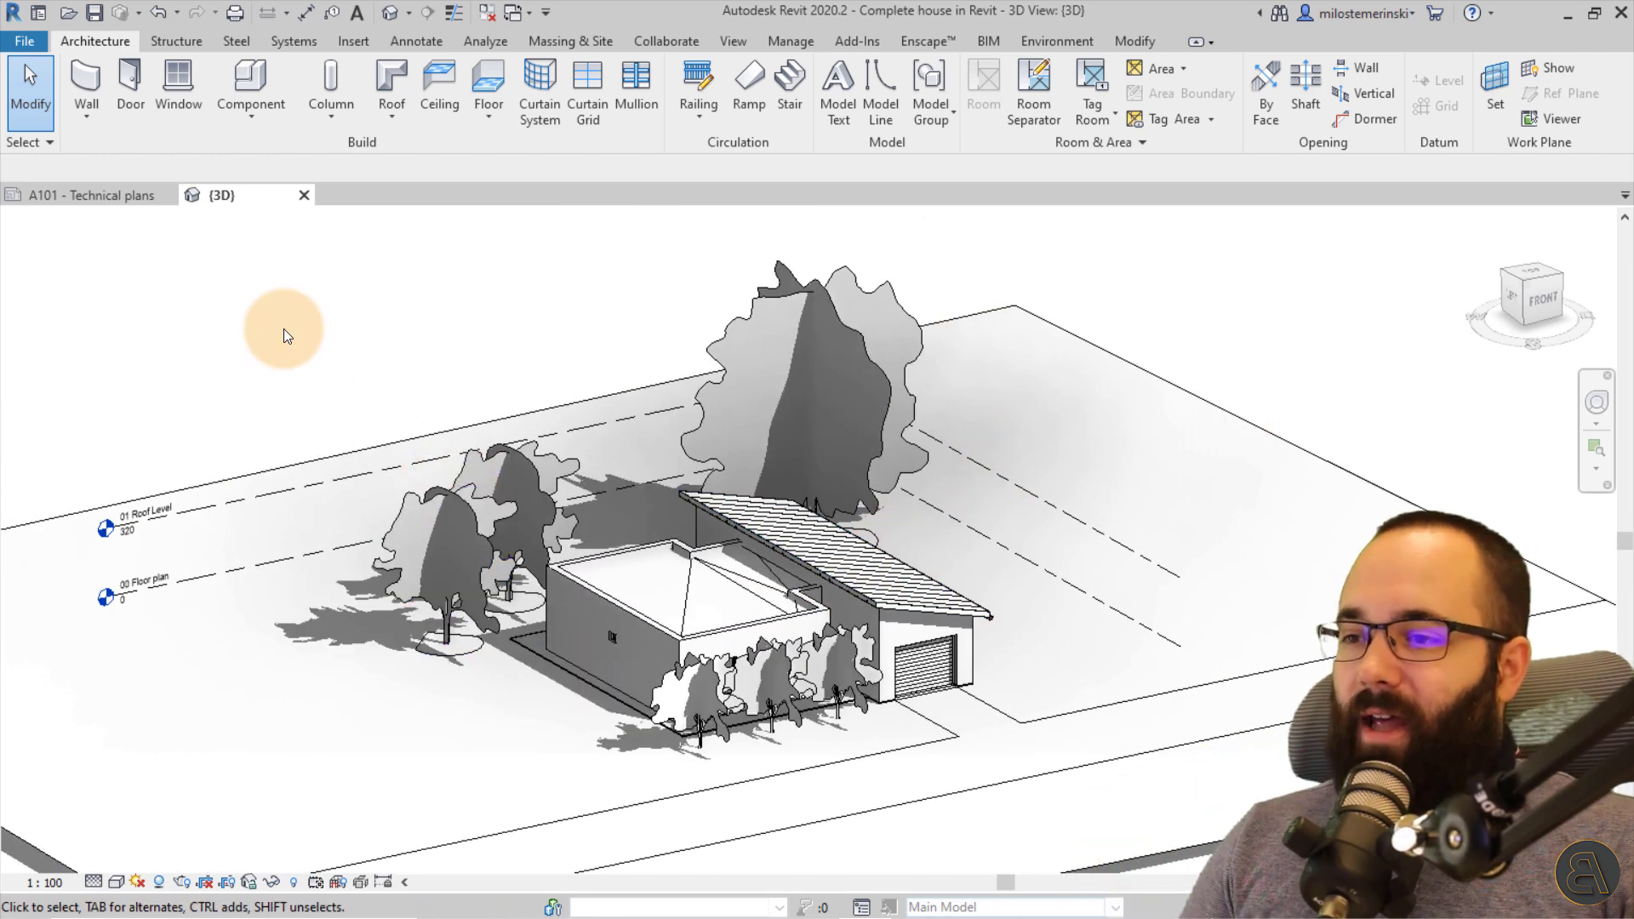
{"action": "scroll", "coordinate": [283, 329], "scroll_direction": "down", "scroll_amount": 2}
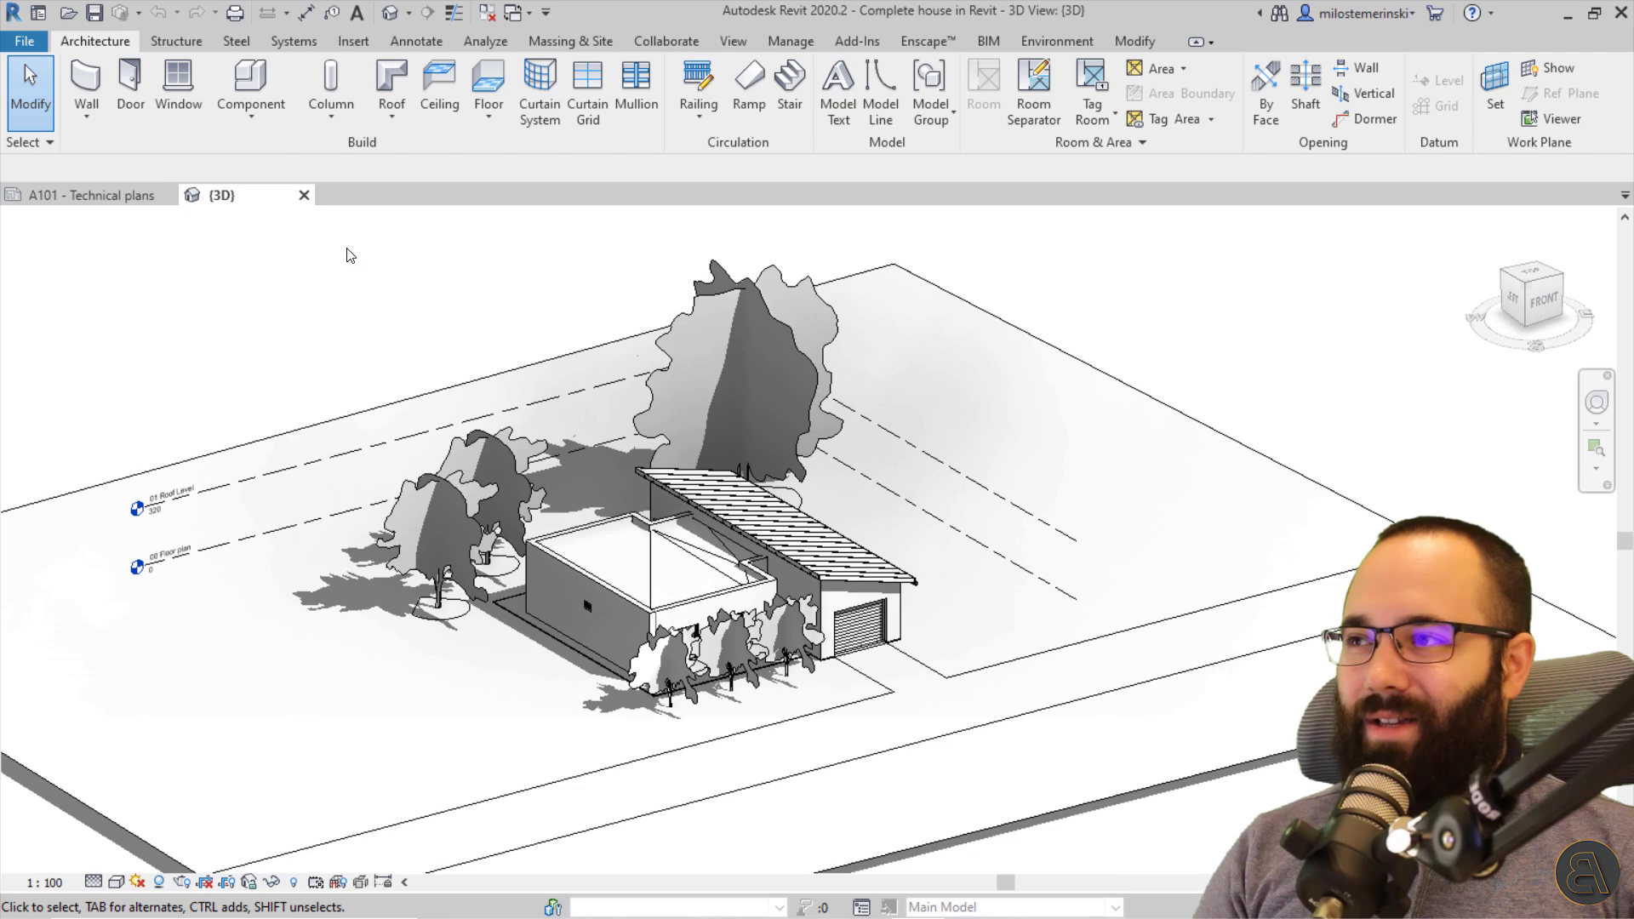
Turn Properties and Project Browser back on from the View tab's User Interface list.
{"action": "left_click", "coordinate": [731, 41]}
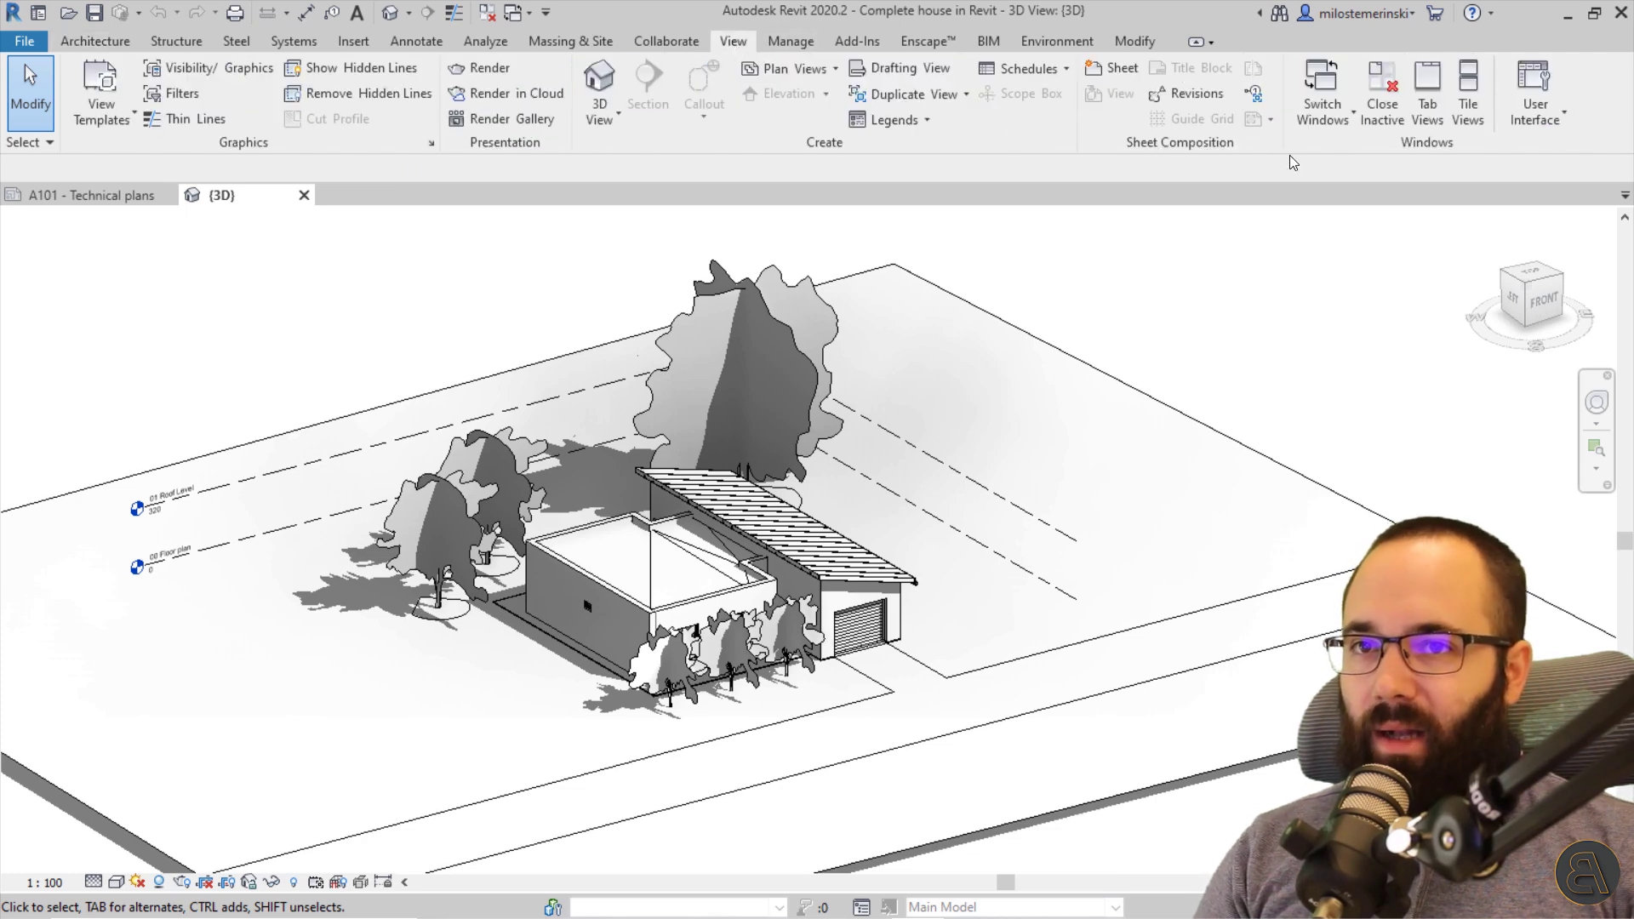
{"action": "left_click", "coordinate": [1531, 119]}
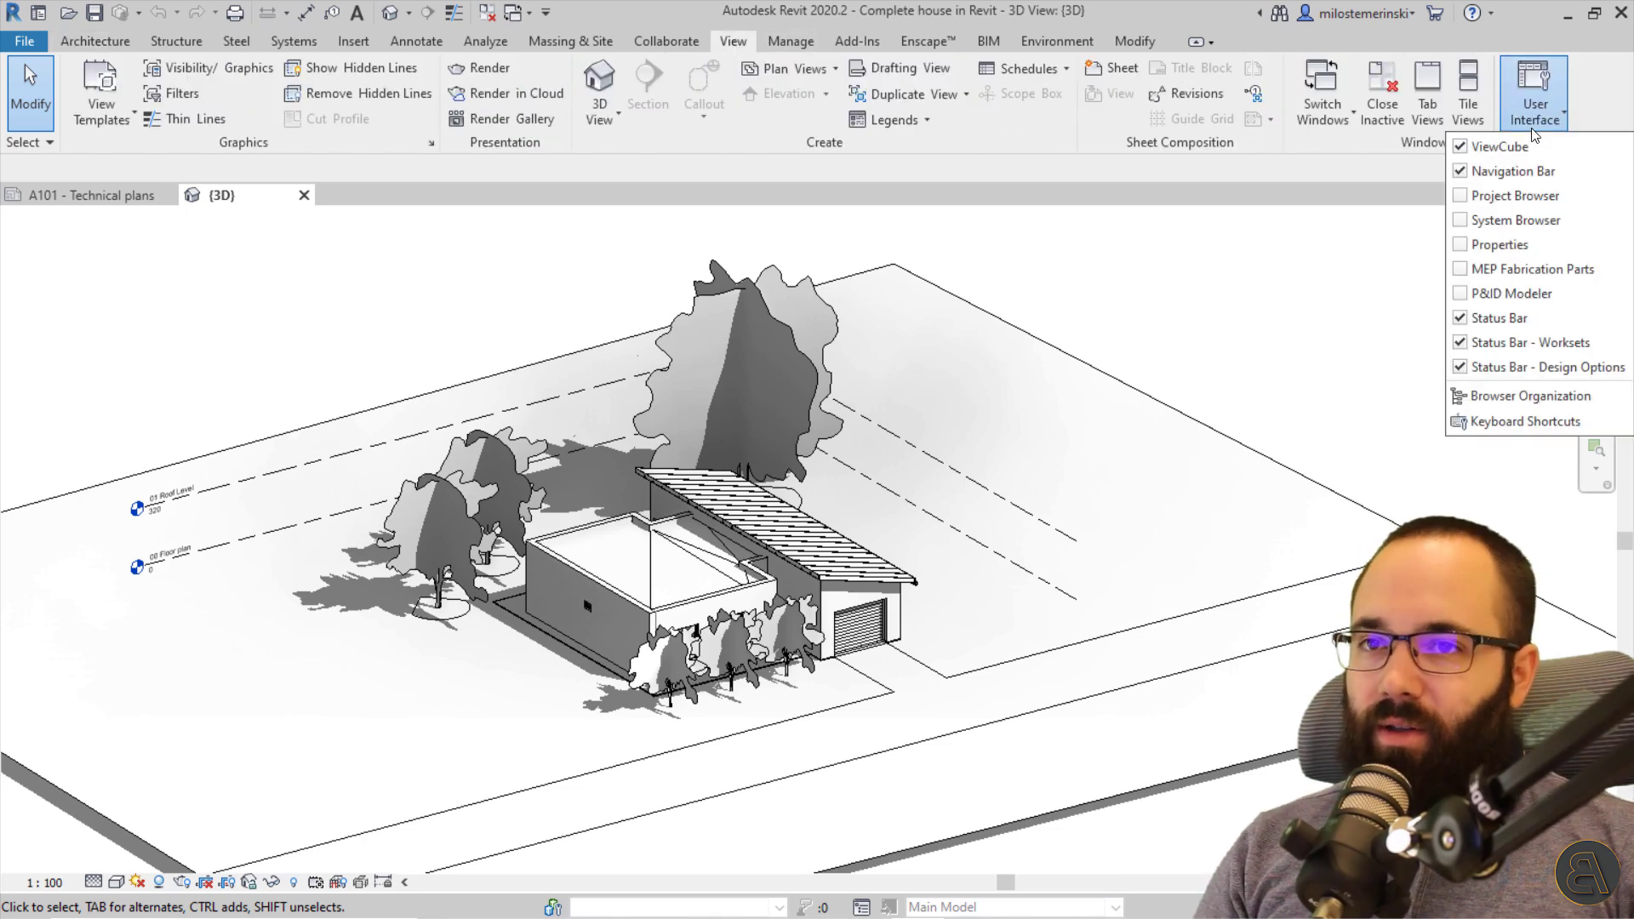
{"action": "left_click", "coordinate": [1462, 245]}
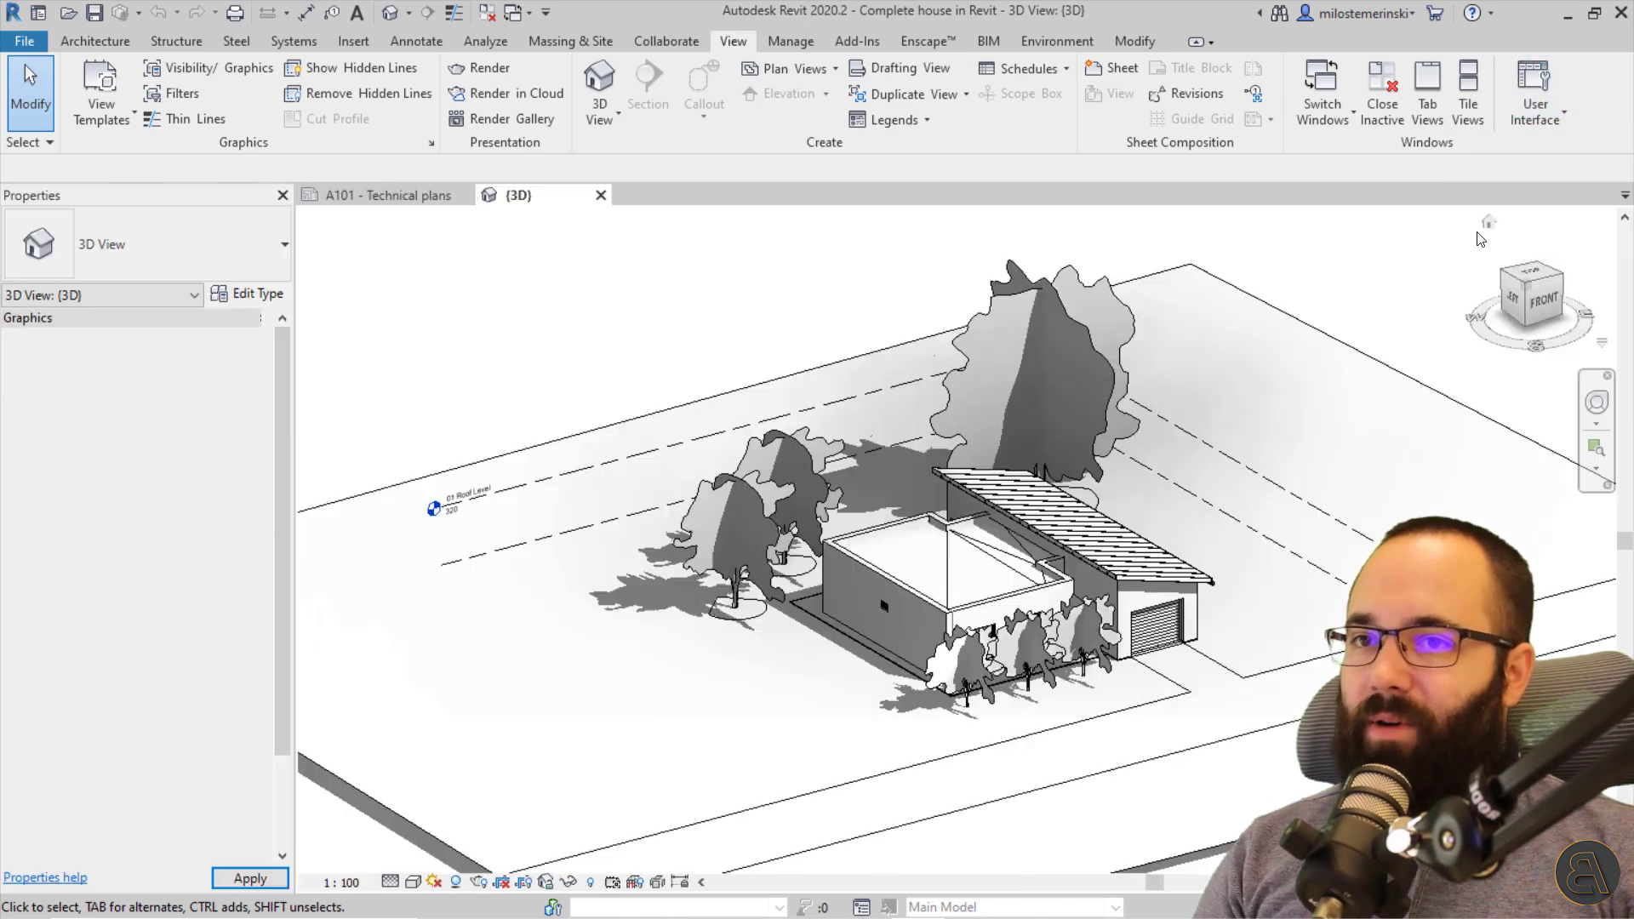
{"action": "left_click", "coordinate": [1535, 115]}
{"action": "left_click", "coordinate": [1460, 198]}
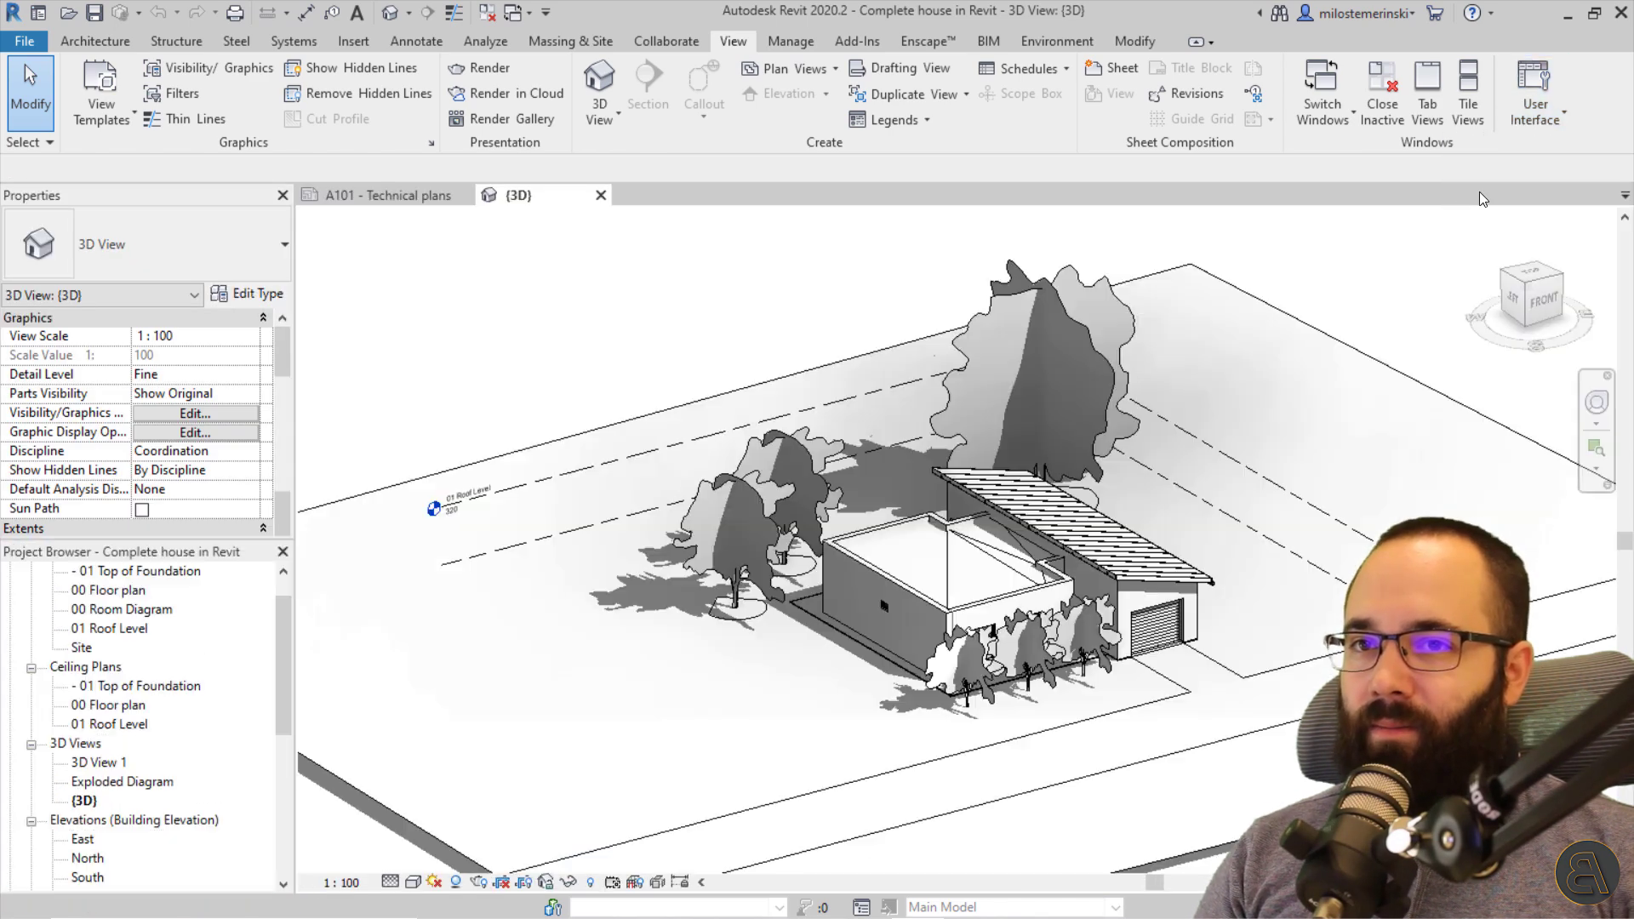
{"action": "left_click", "coordinate": [1542, 124]}
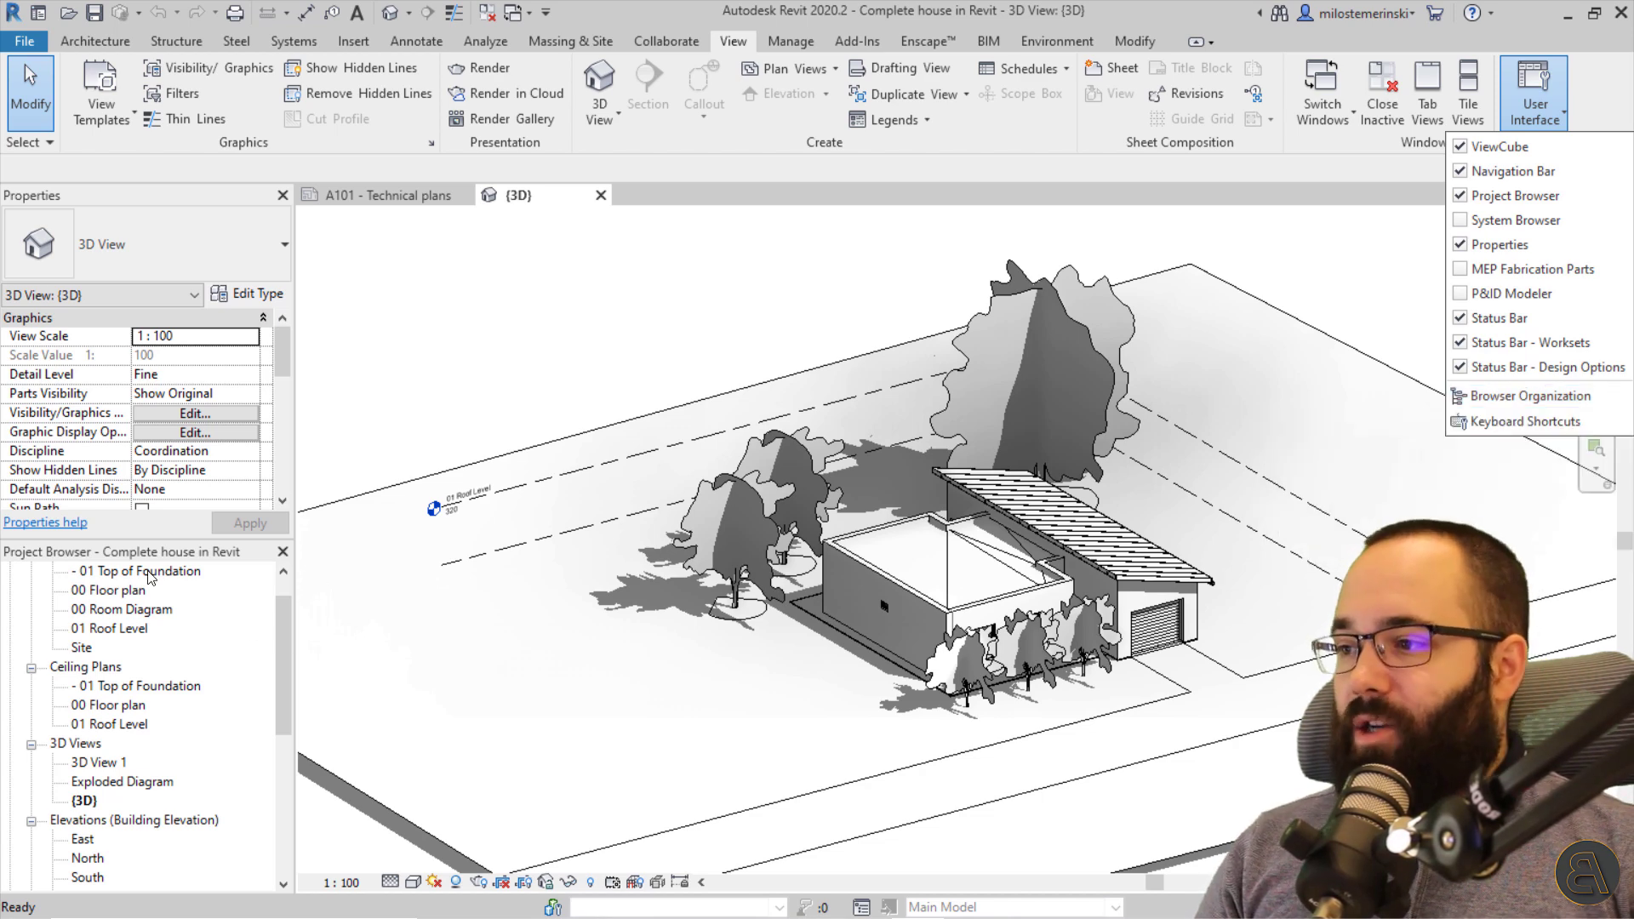
{"action": "scroll", "coordinate": [174, 672], "scroll_direction": "up", "scroll_amount": 1}
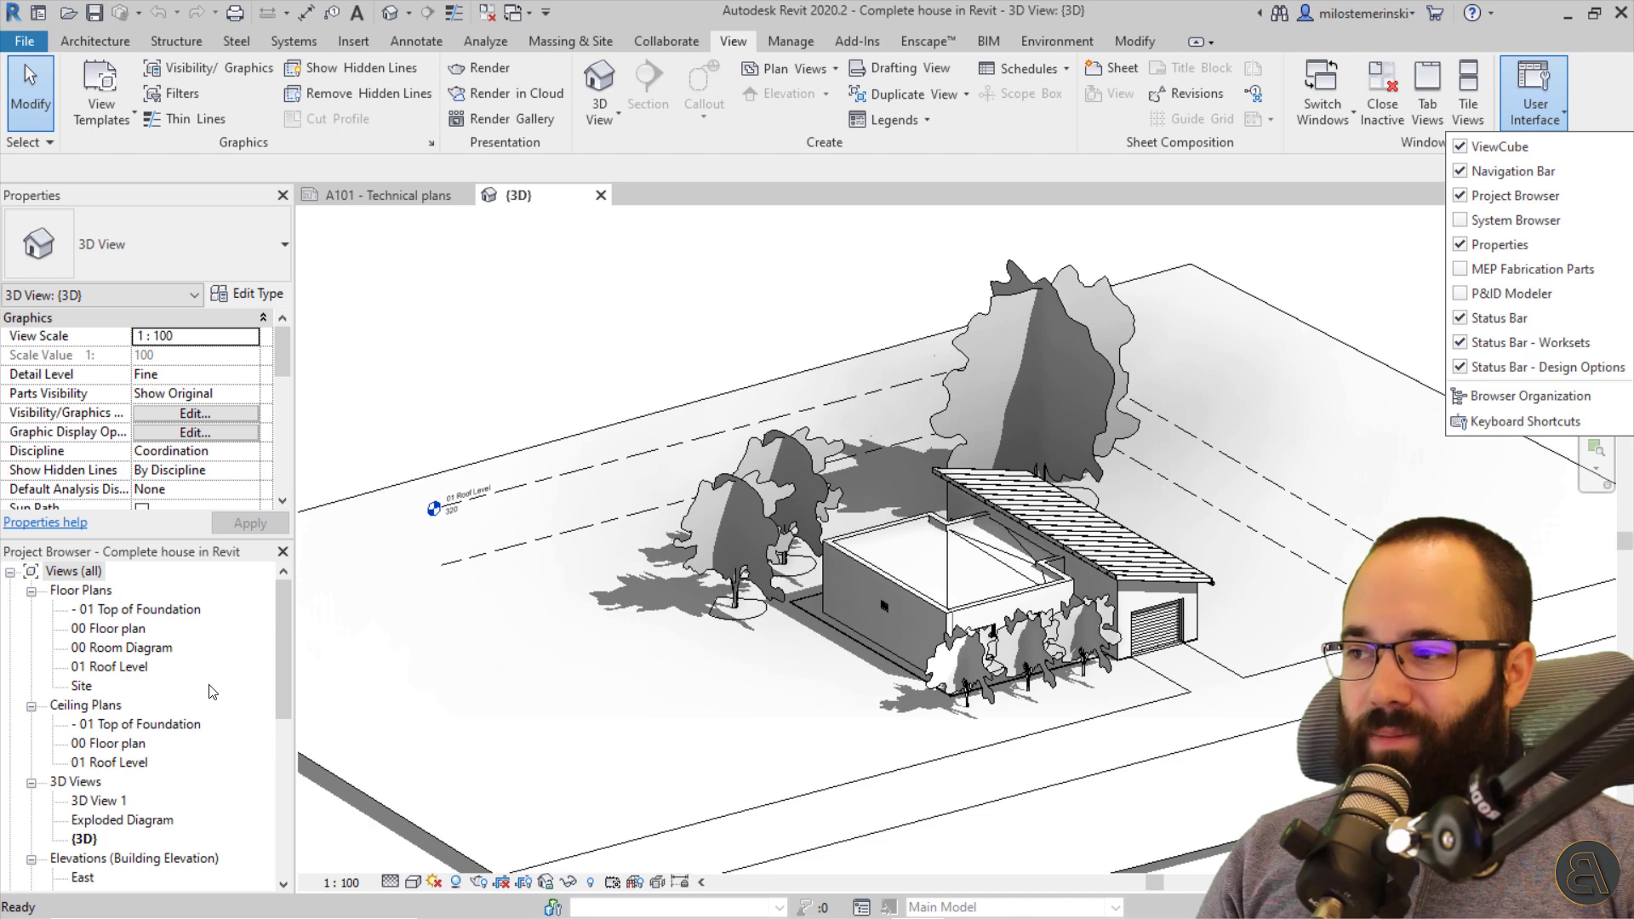
{"action": "left_click", "coordinate": [452, 636]}
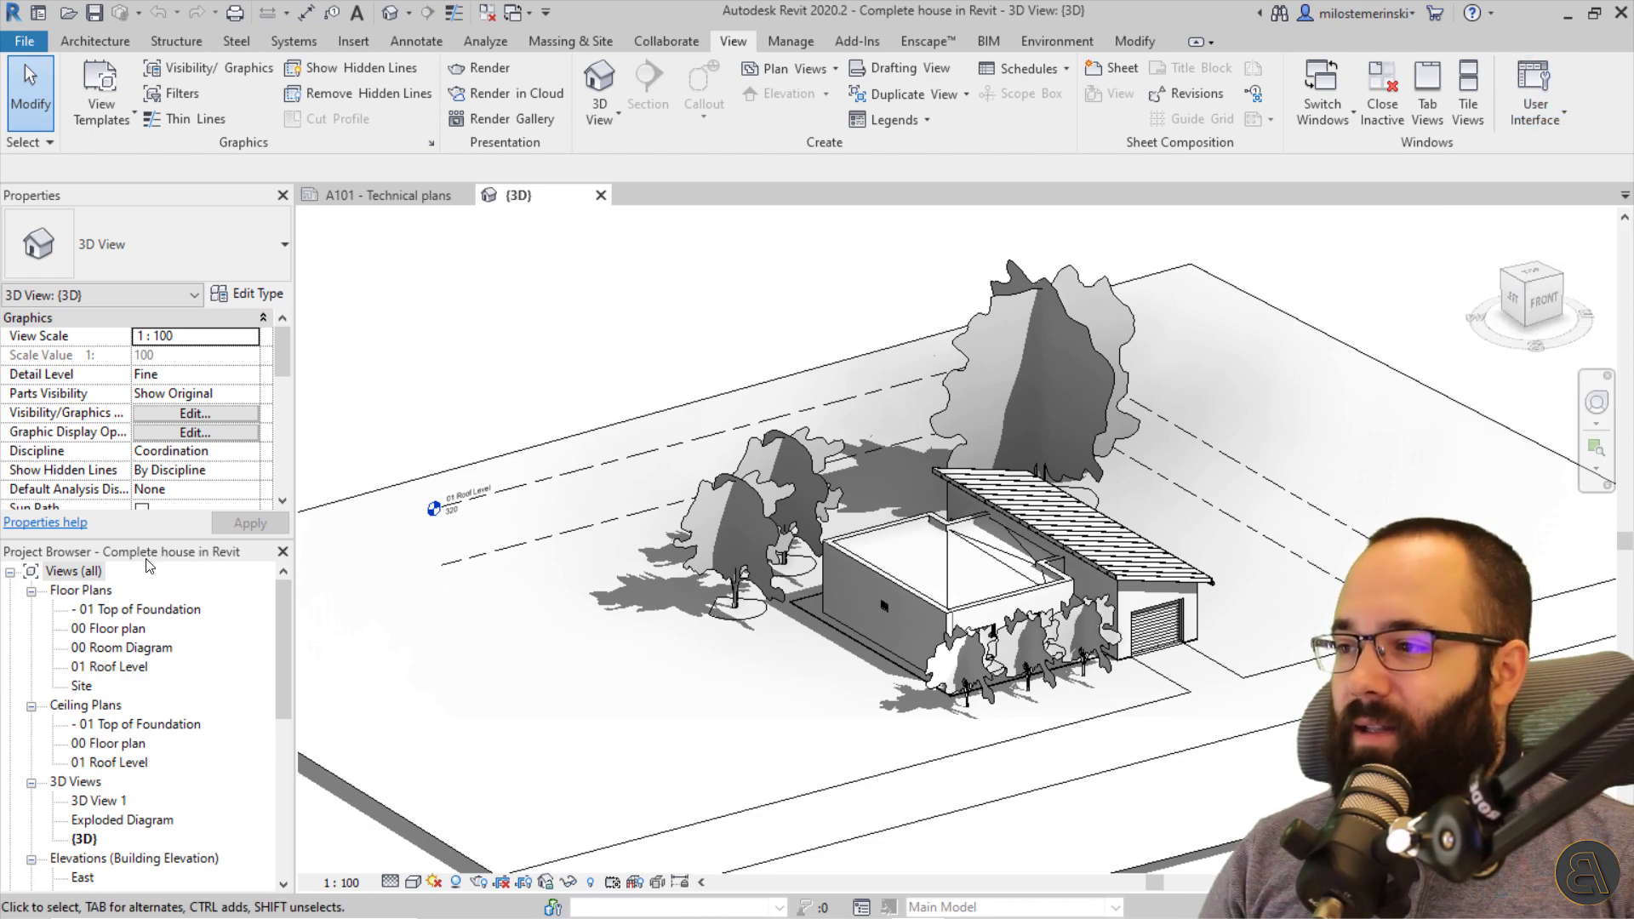
{"action": "right_click", "coordinate": [85, 573]}
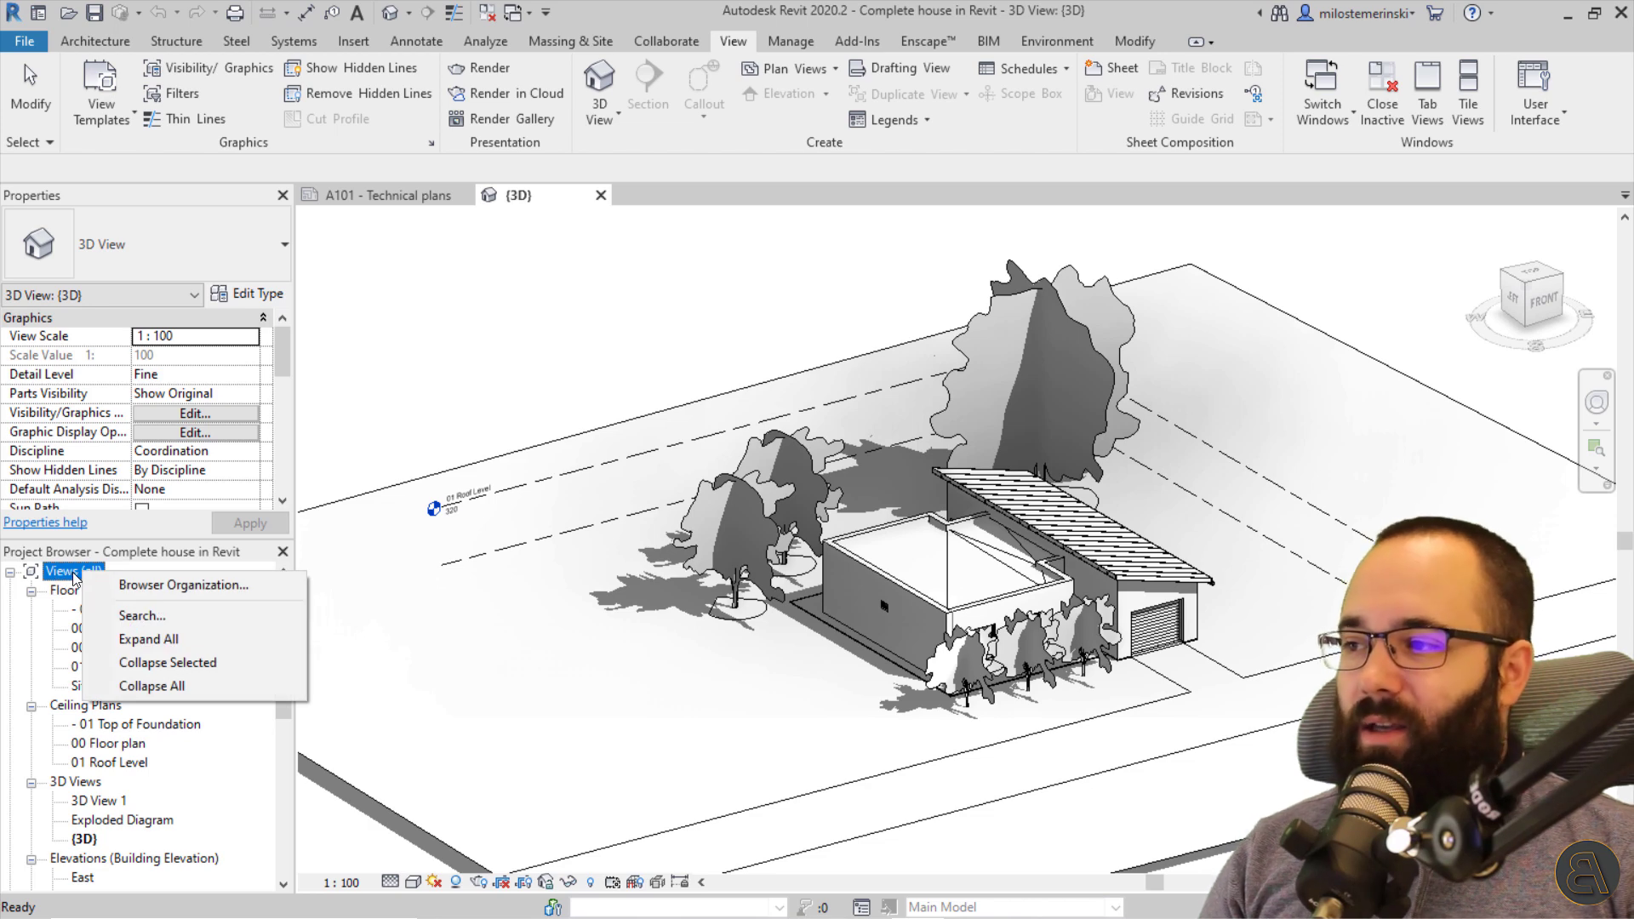
{"action": "left_click", "coordinate": [132, 587]}
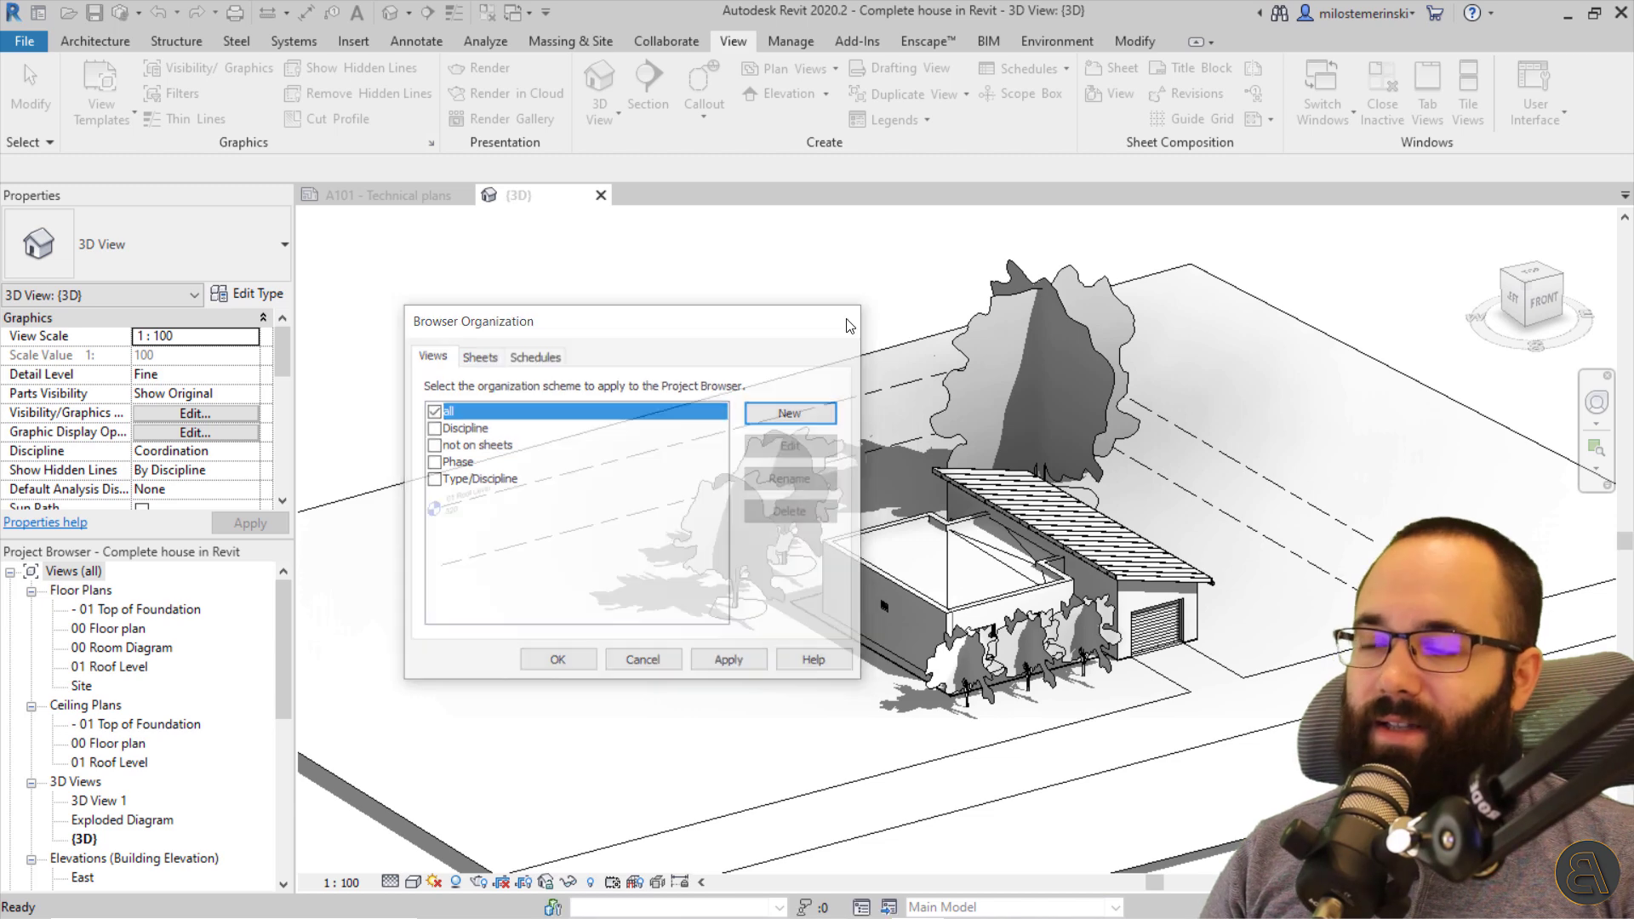
{"action": "left_click", "coordinate": [845, 320]}
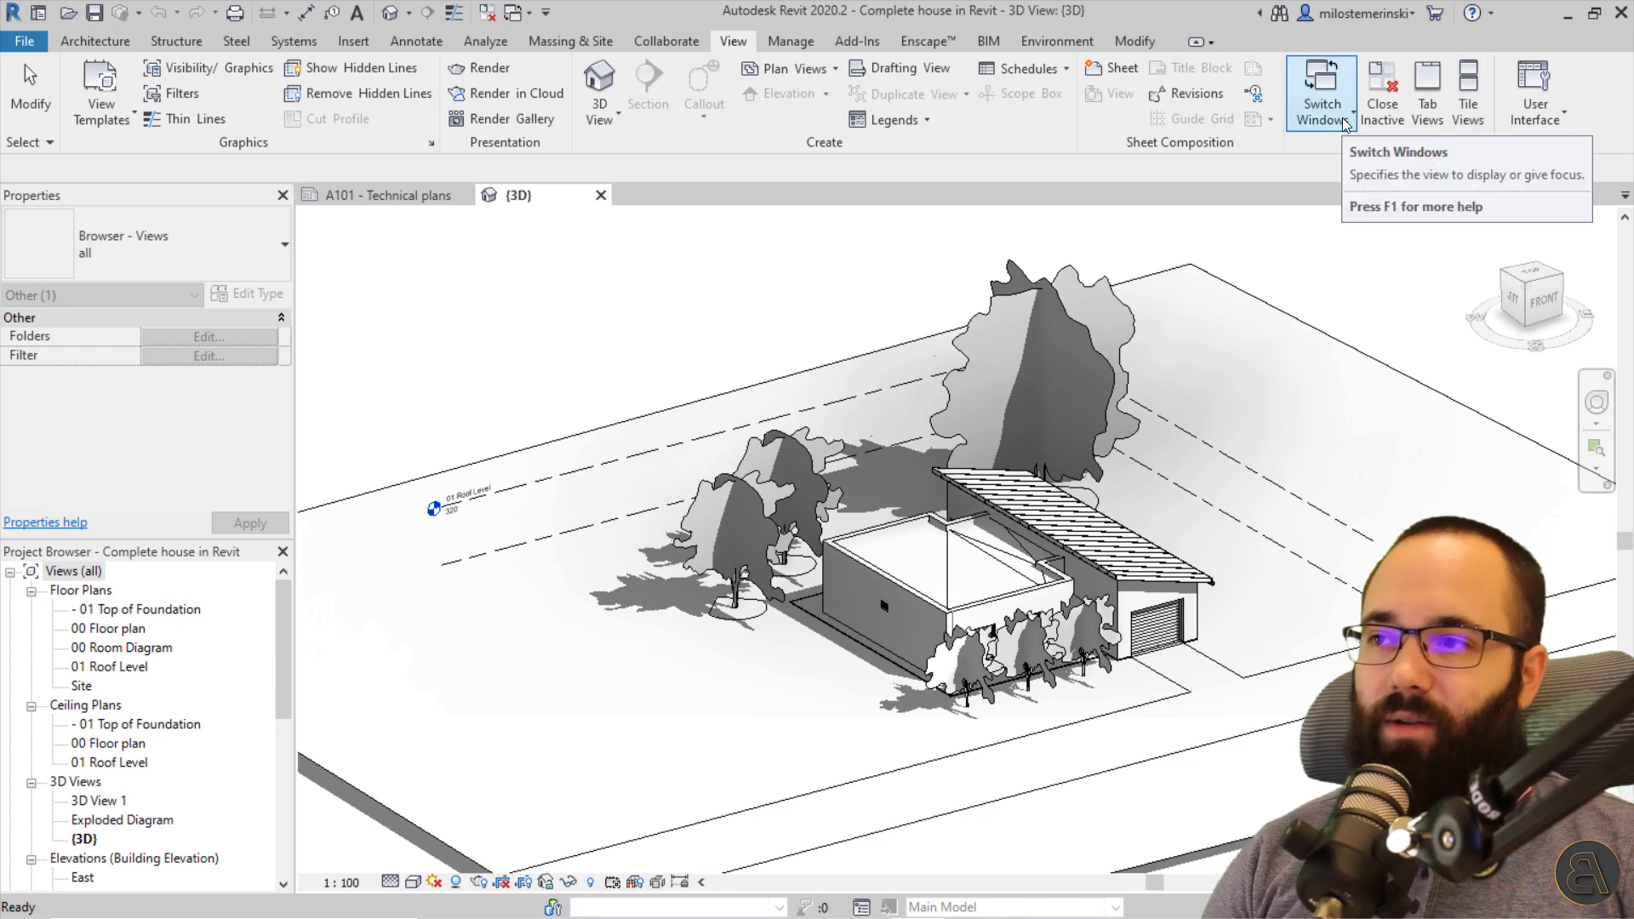
Switch to the A101 - Technical plans sheet through Switch Windows.
{"action": "left_click", "coordinate": [1317, 94]}
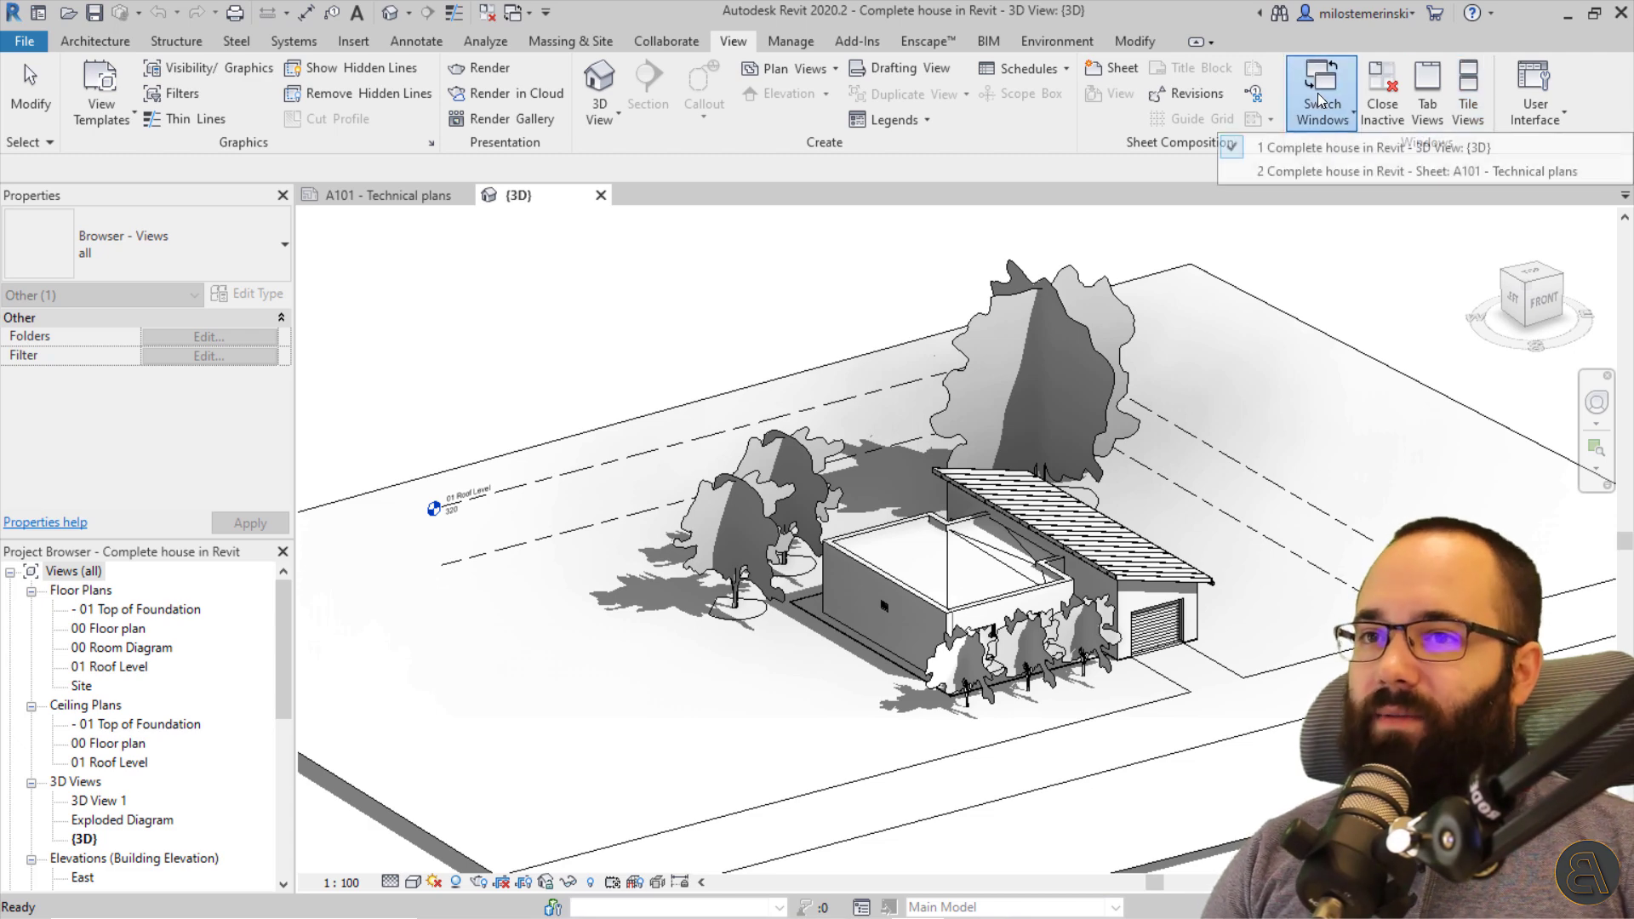
{"action": "left_click", "coordinate": [1303, 170]}
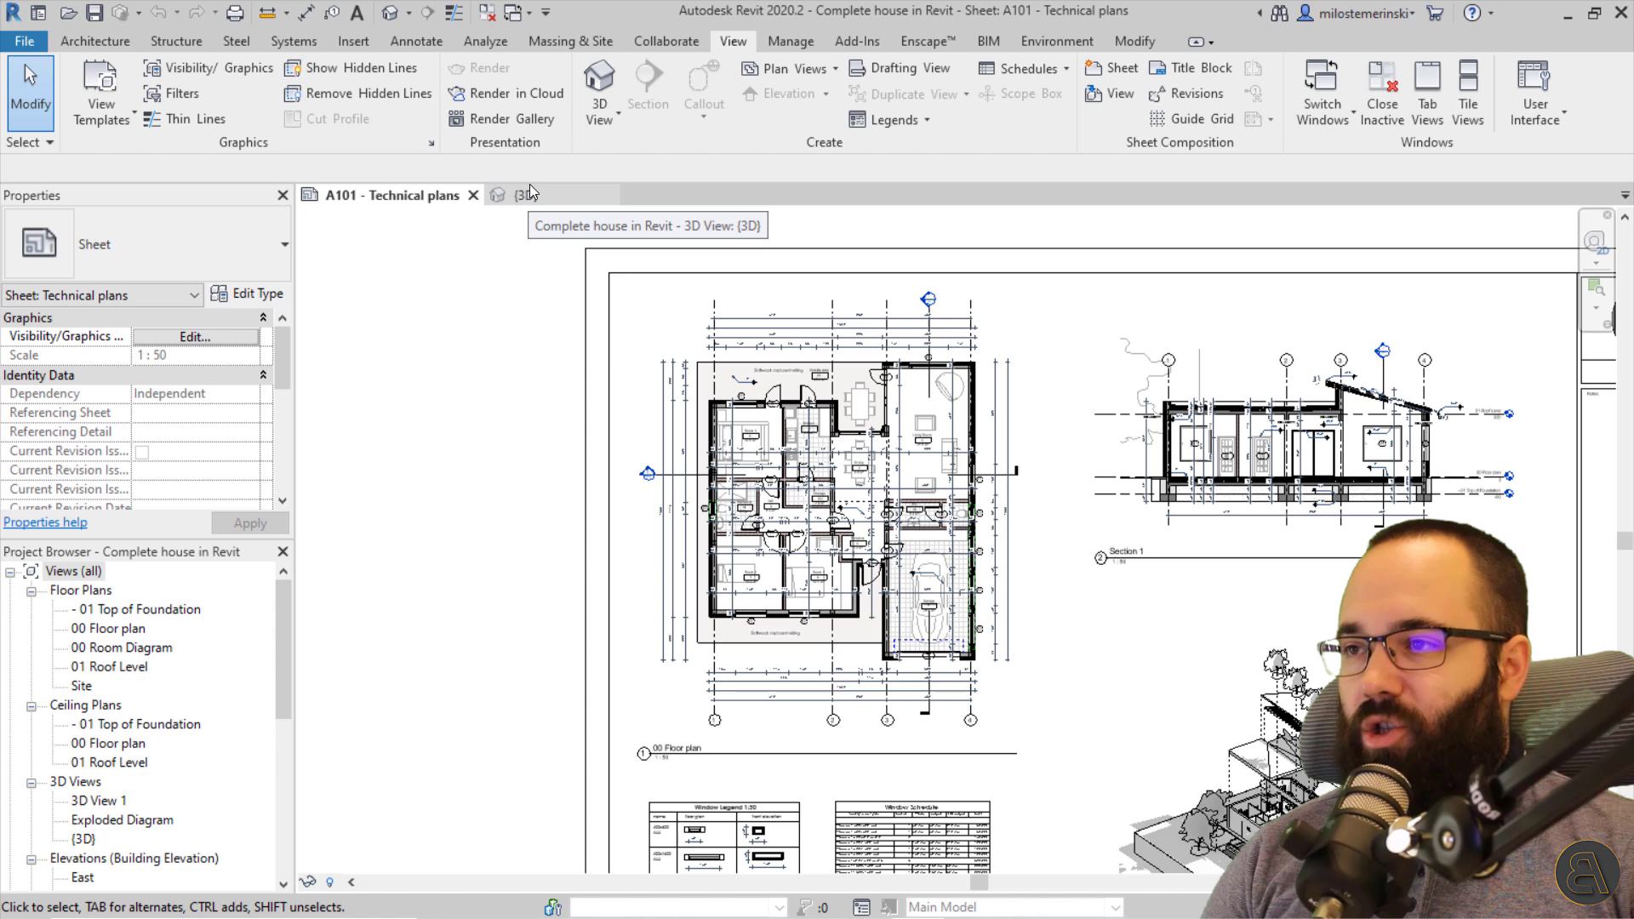
{"action": "left_click", "coordinate": [1300, 124]}
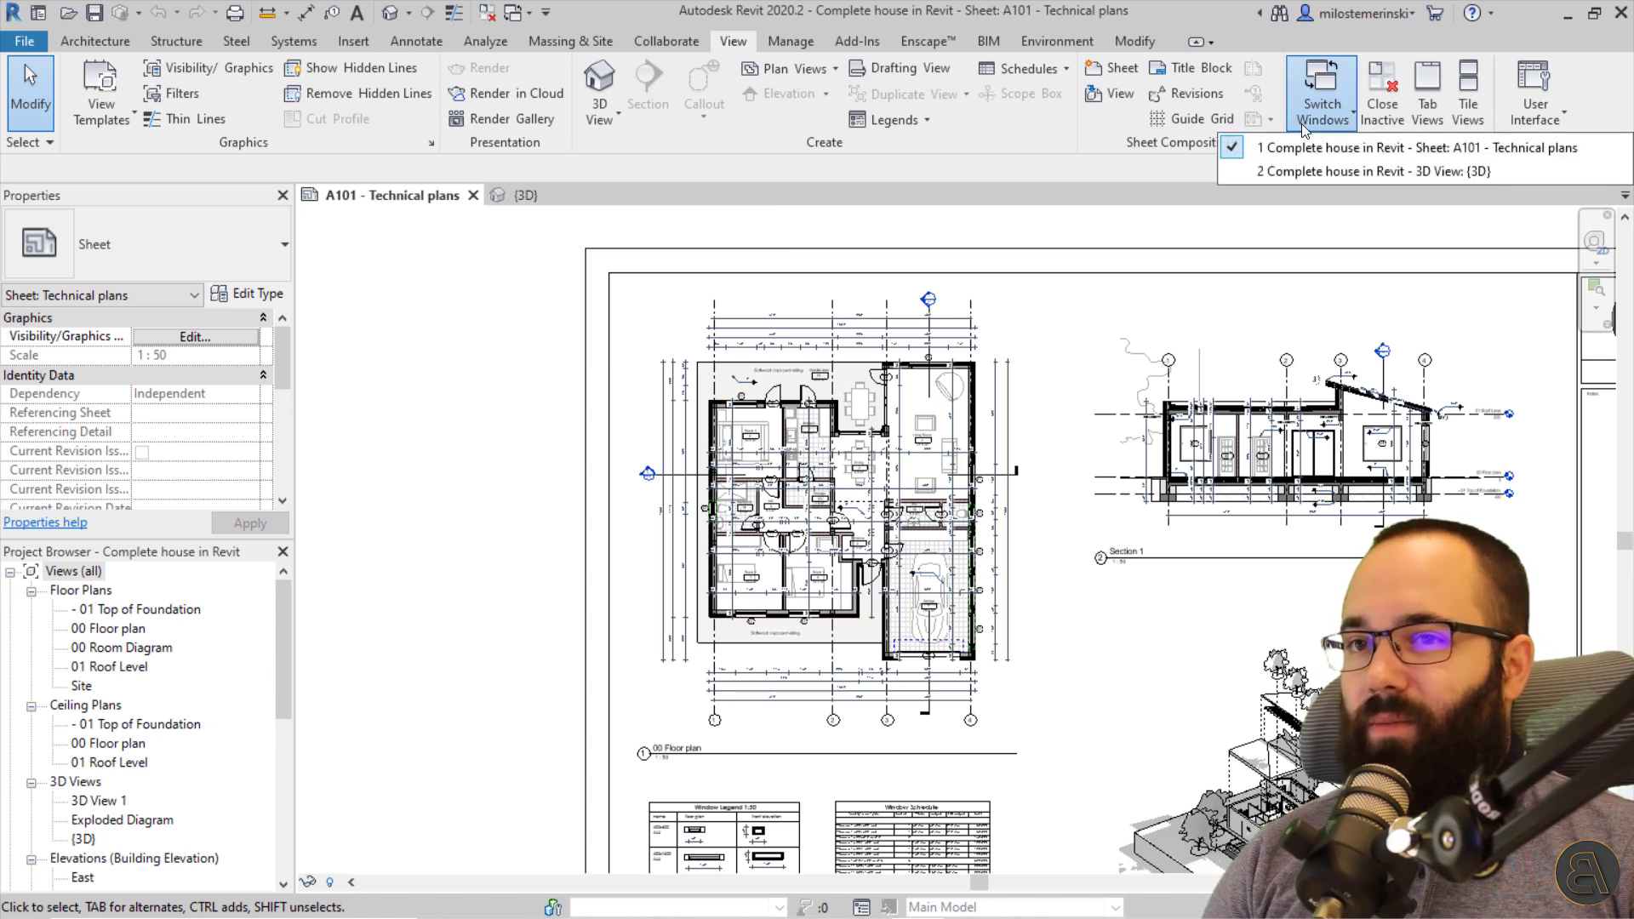
{"action": "left_click", "coordinate": [1307, 148]}
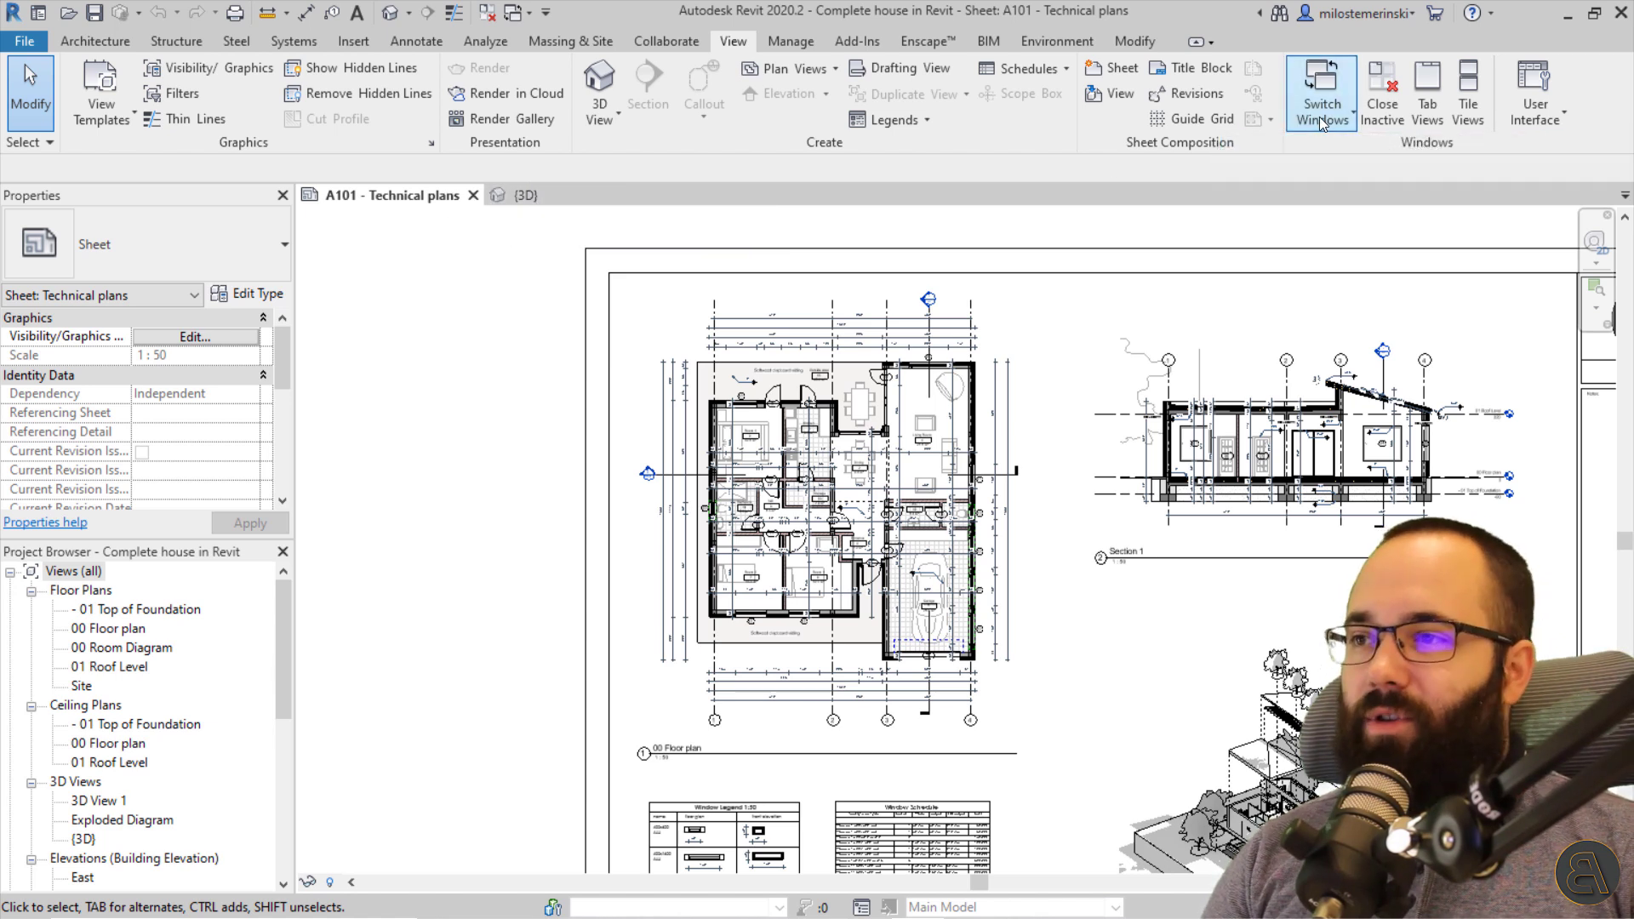
Open the 00 Floor plan ceiling plan and East elevation from the Project Browser.
{"action": "double_click", "coordinate": [109, 744]}
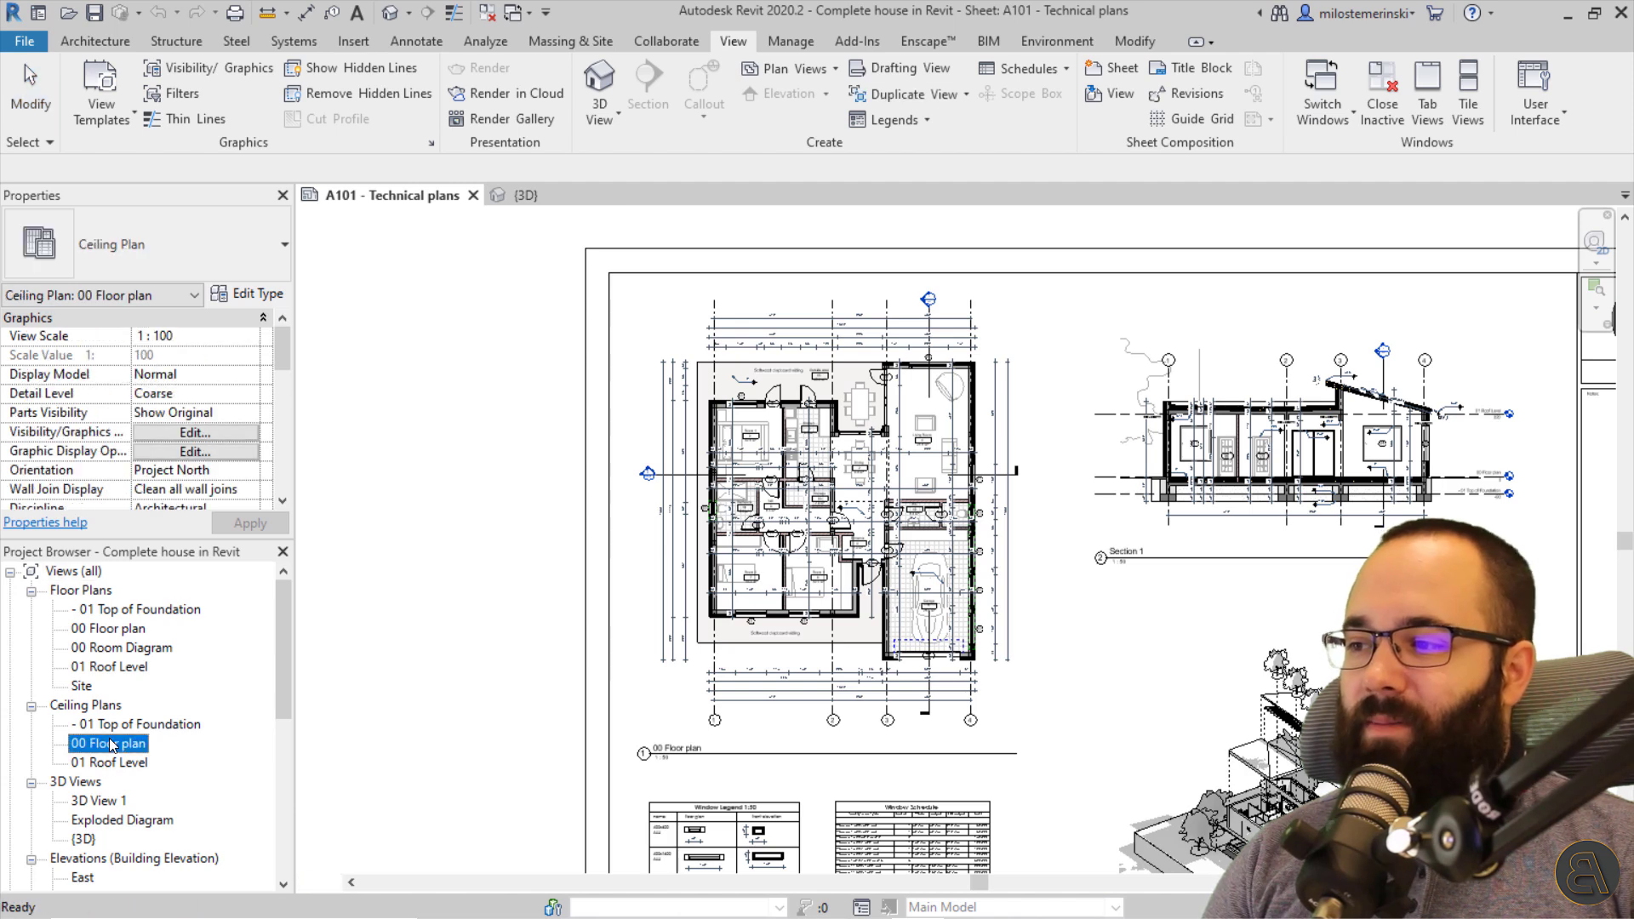
{"action": "double_click", "coordinate": [84, 877]}
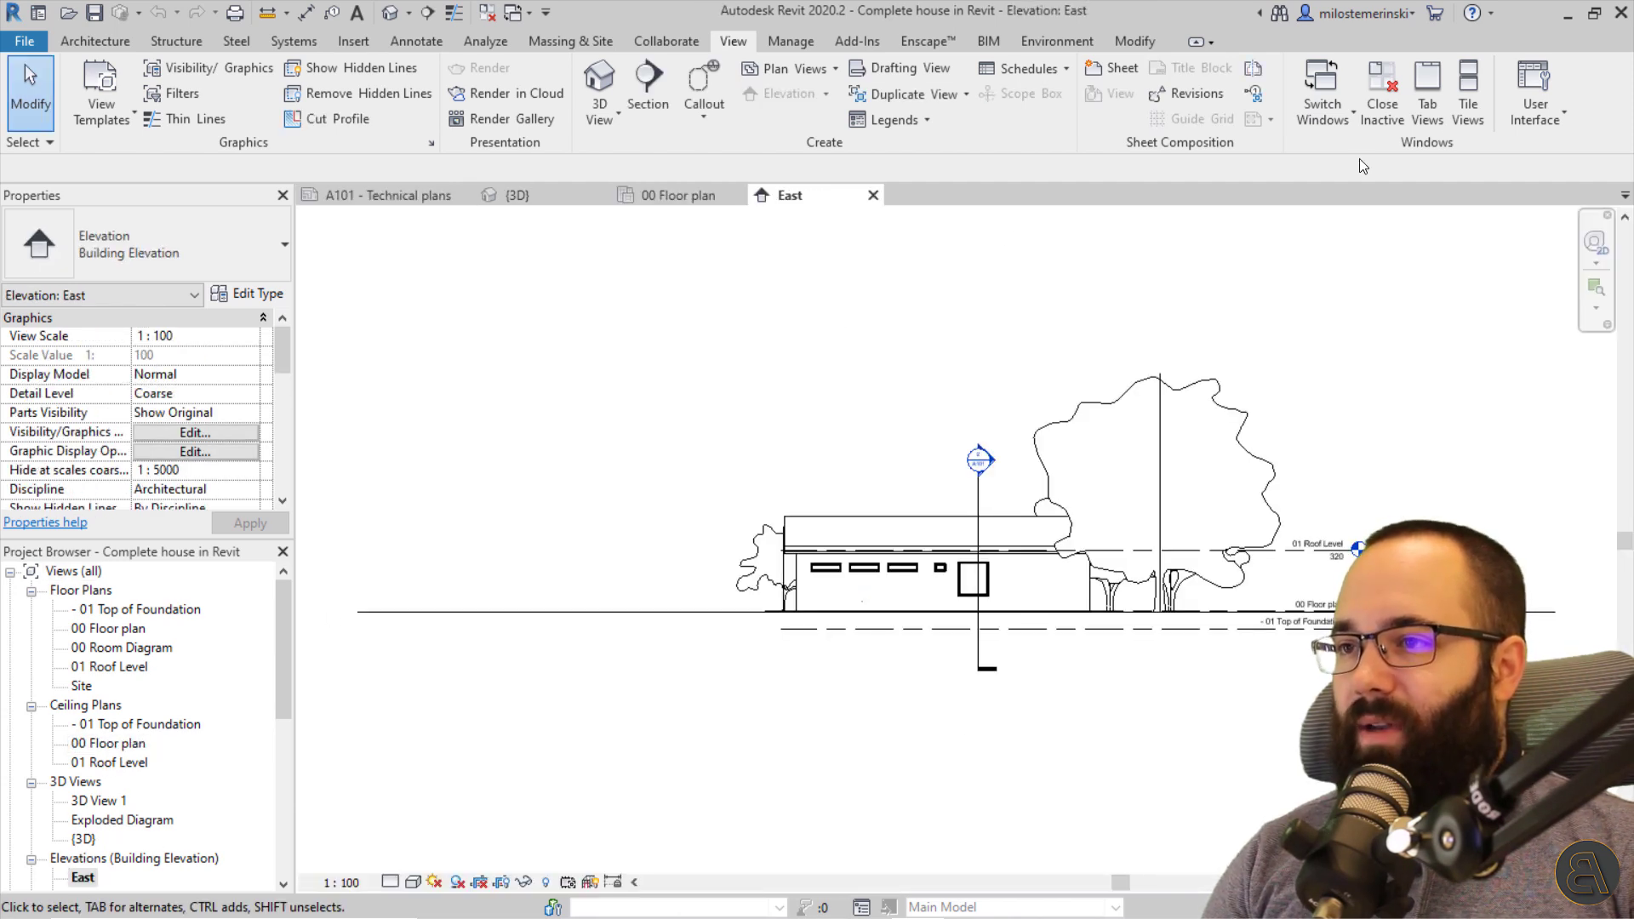
{"action": "left_click", "coordinate": [1345, 120]}
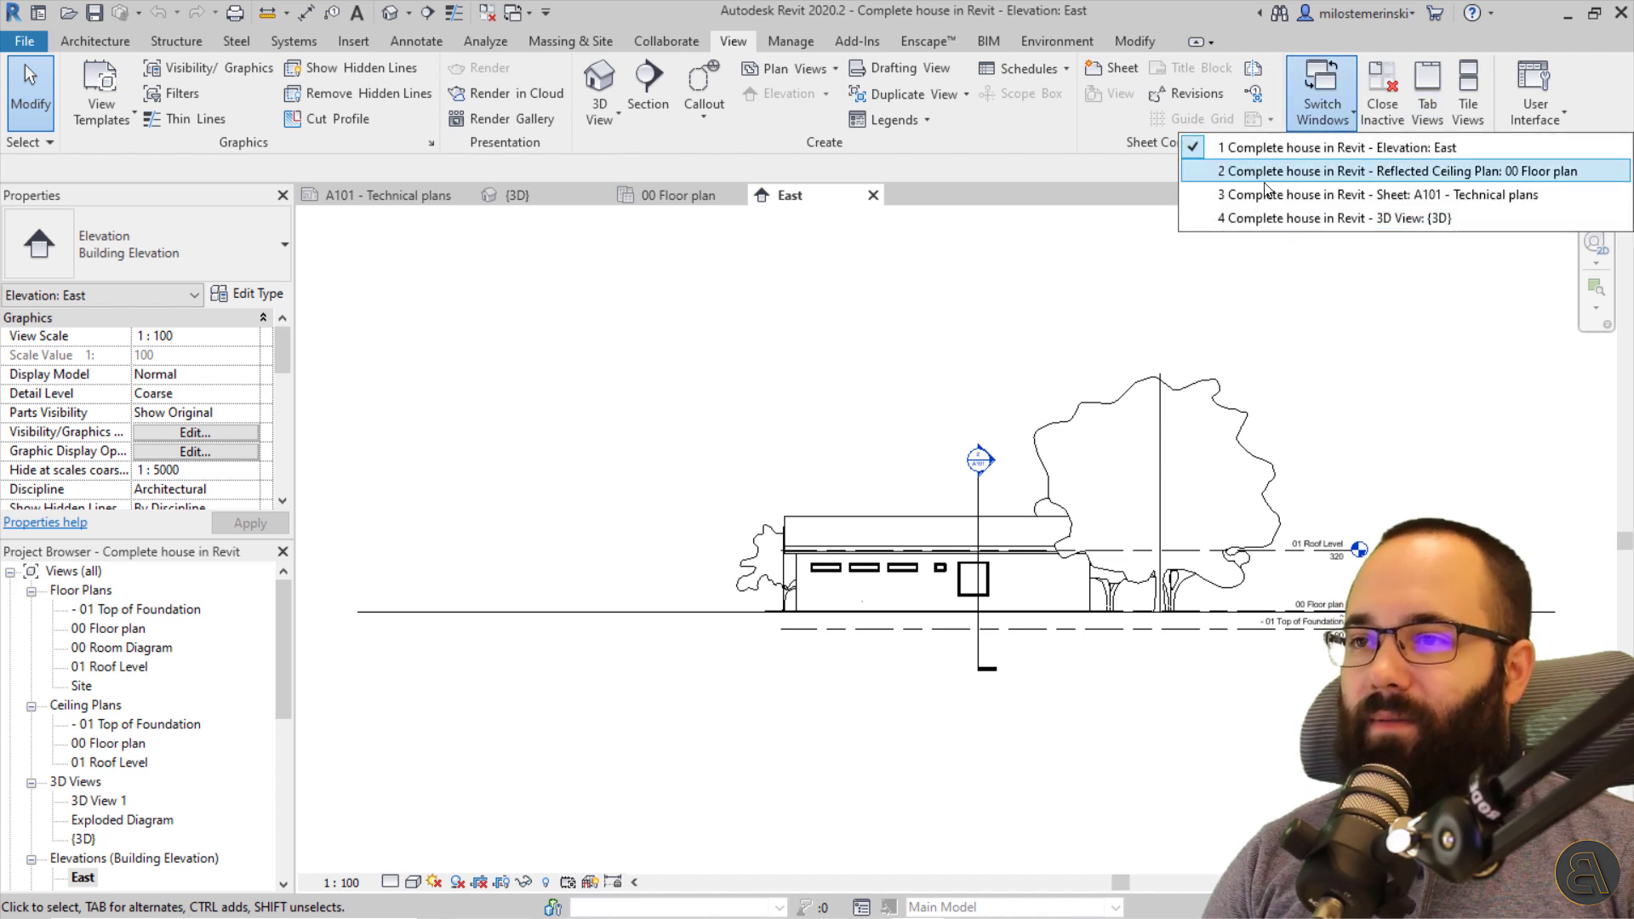
{"action": "key", "text": "Escape"}
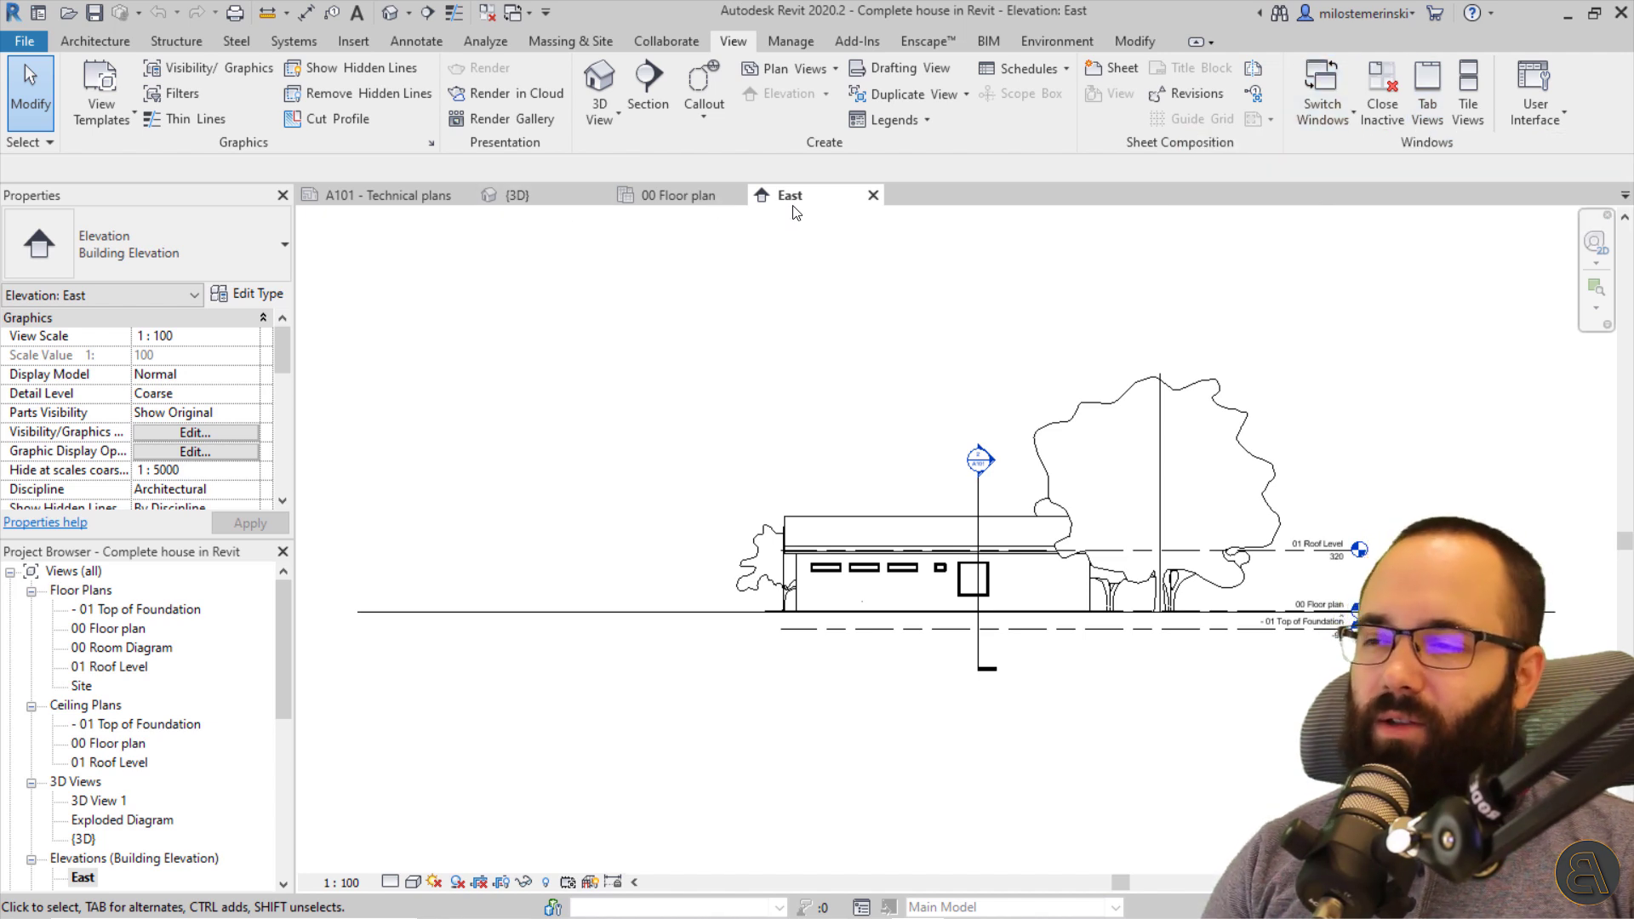
Switch to the ceiling plan, then the {3D} view, and close all inactive views.
{"action": "left_click", "coordinate": [1343, 119]}
{"action": "key", "text": "Down"}
{"action": "key", "text": "Down"}
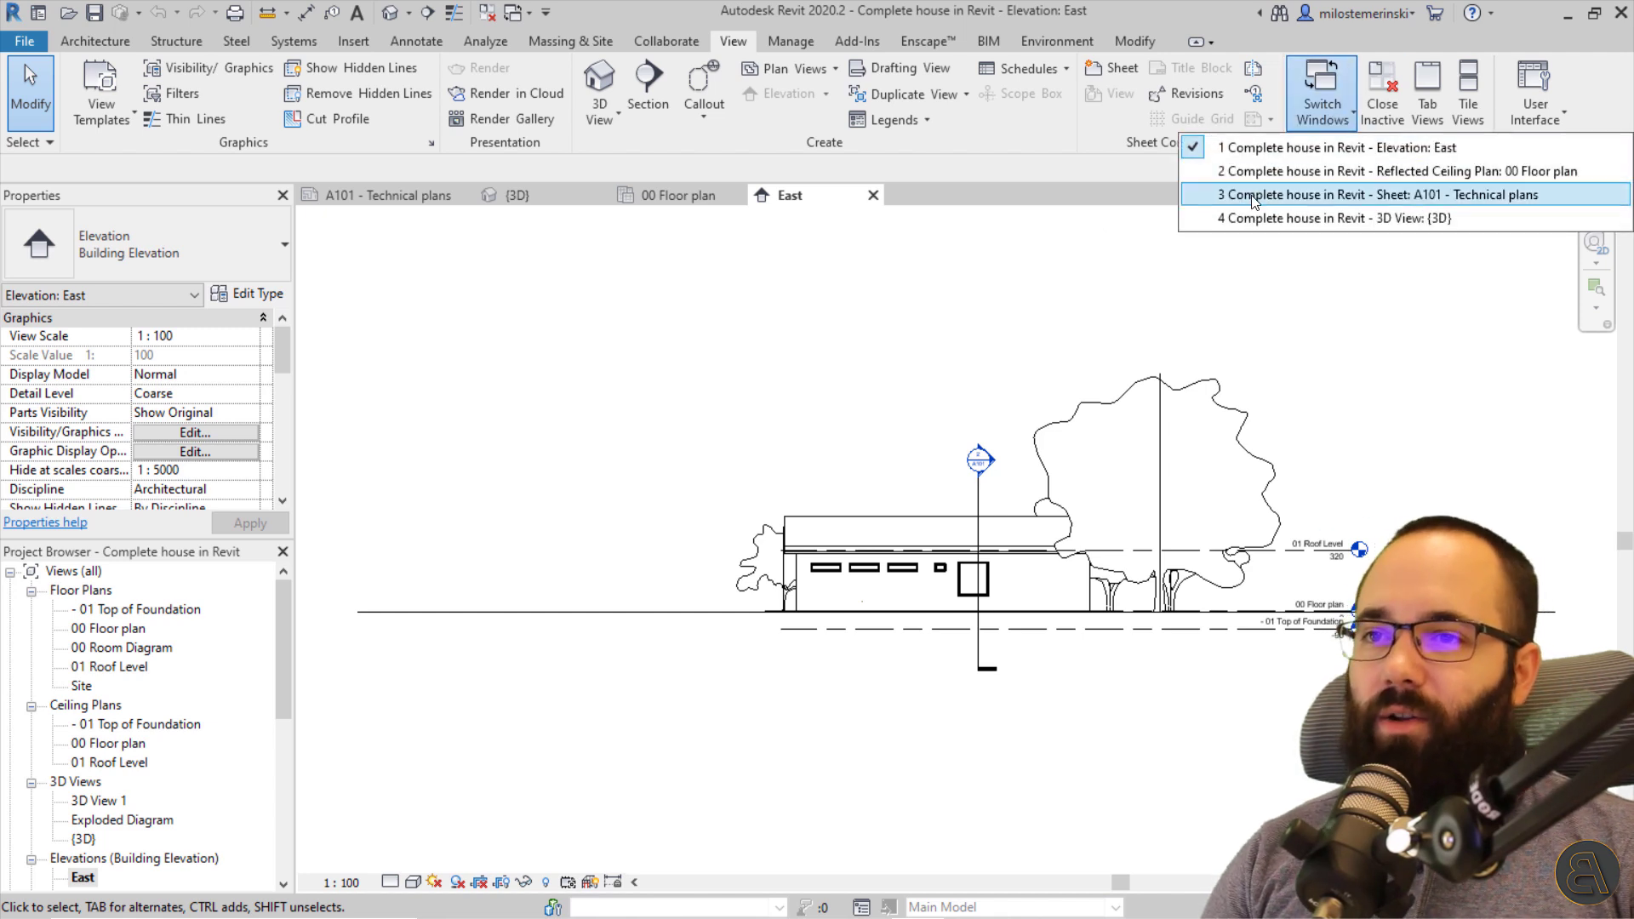
{"action": "key", "text": "Up"}
{"action": "key", "text": "Return"}
{"action": "left_click", "coordinate": [1329, 111]}
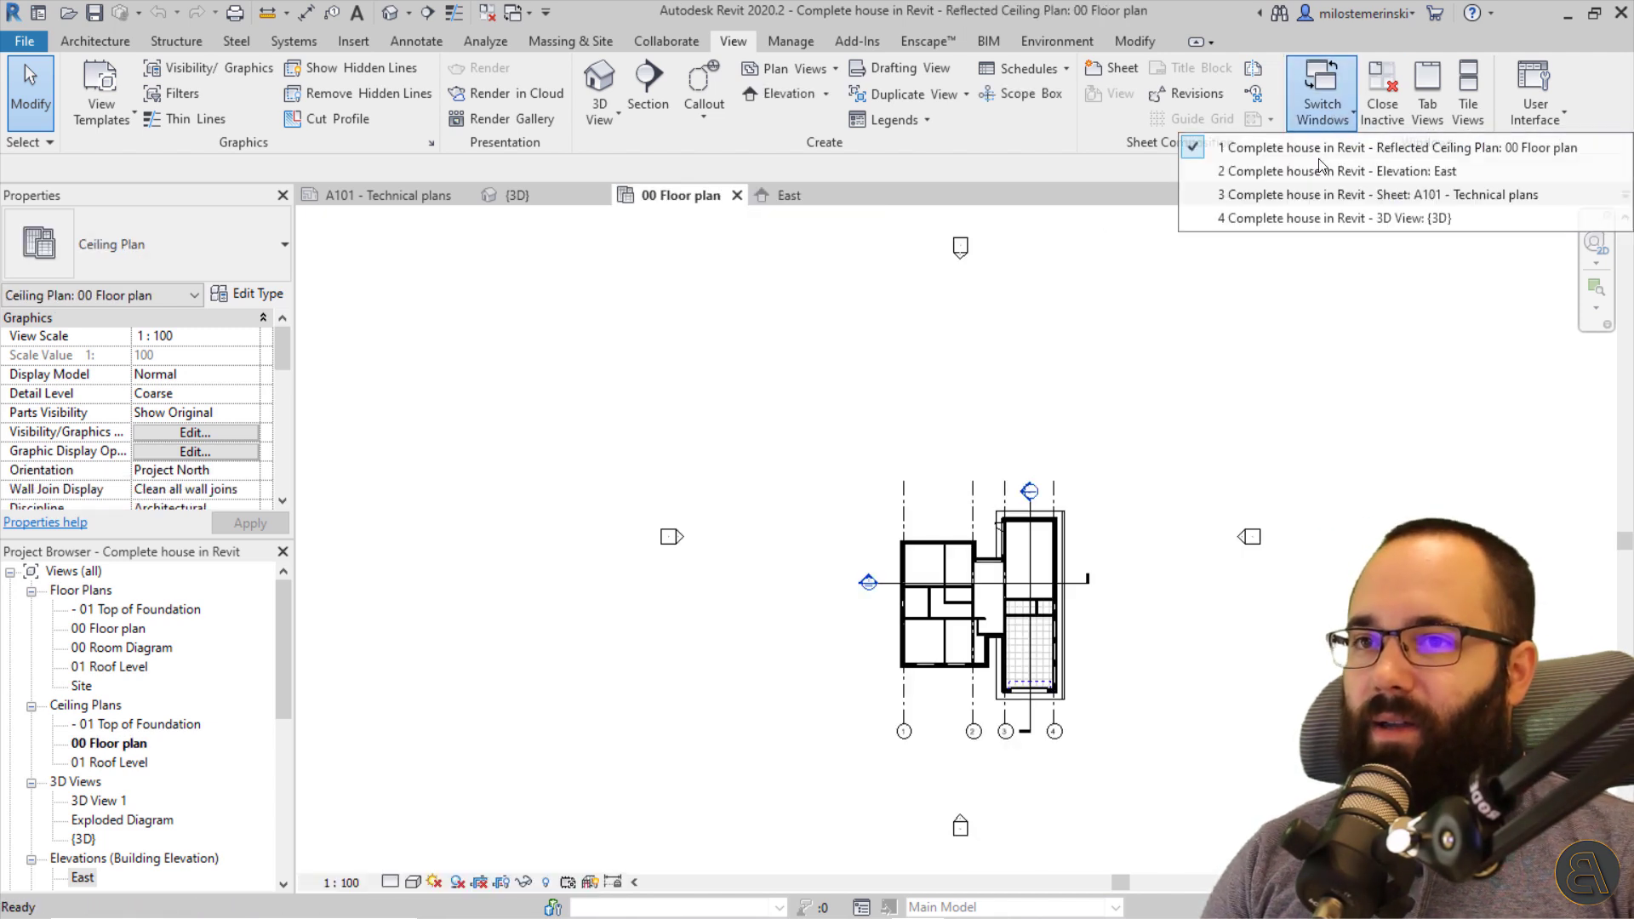
{"action": "left_click", "coordinate": [1316, 216]}
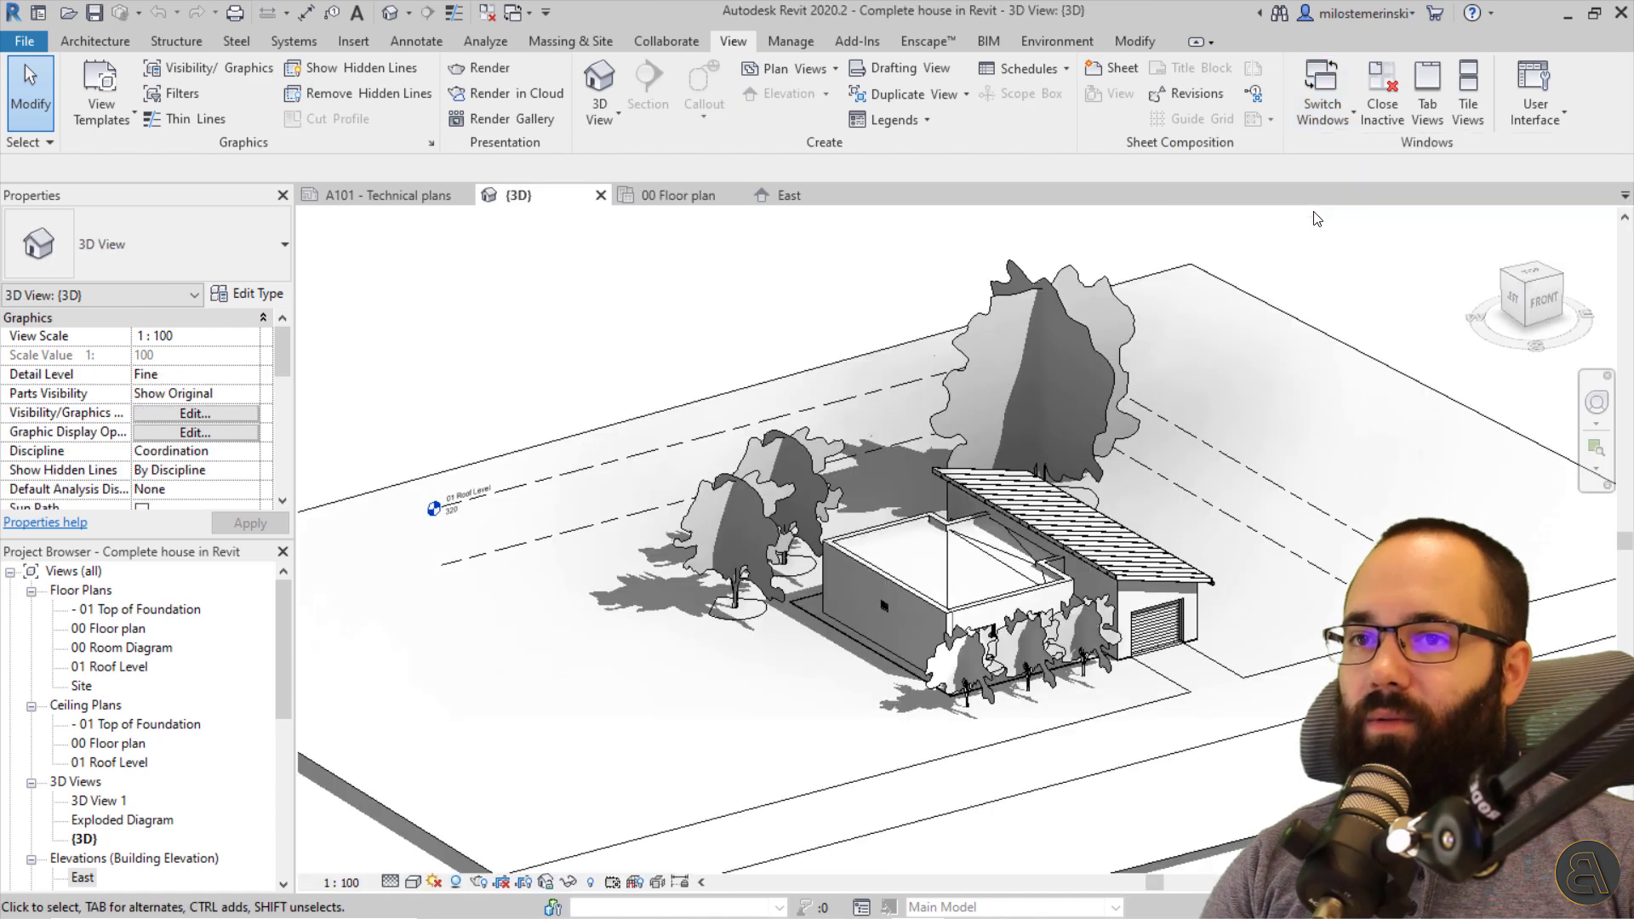
{"action": "left_click", "coordinate": [1380, 119]}
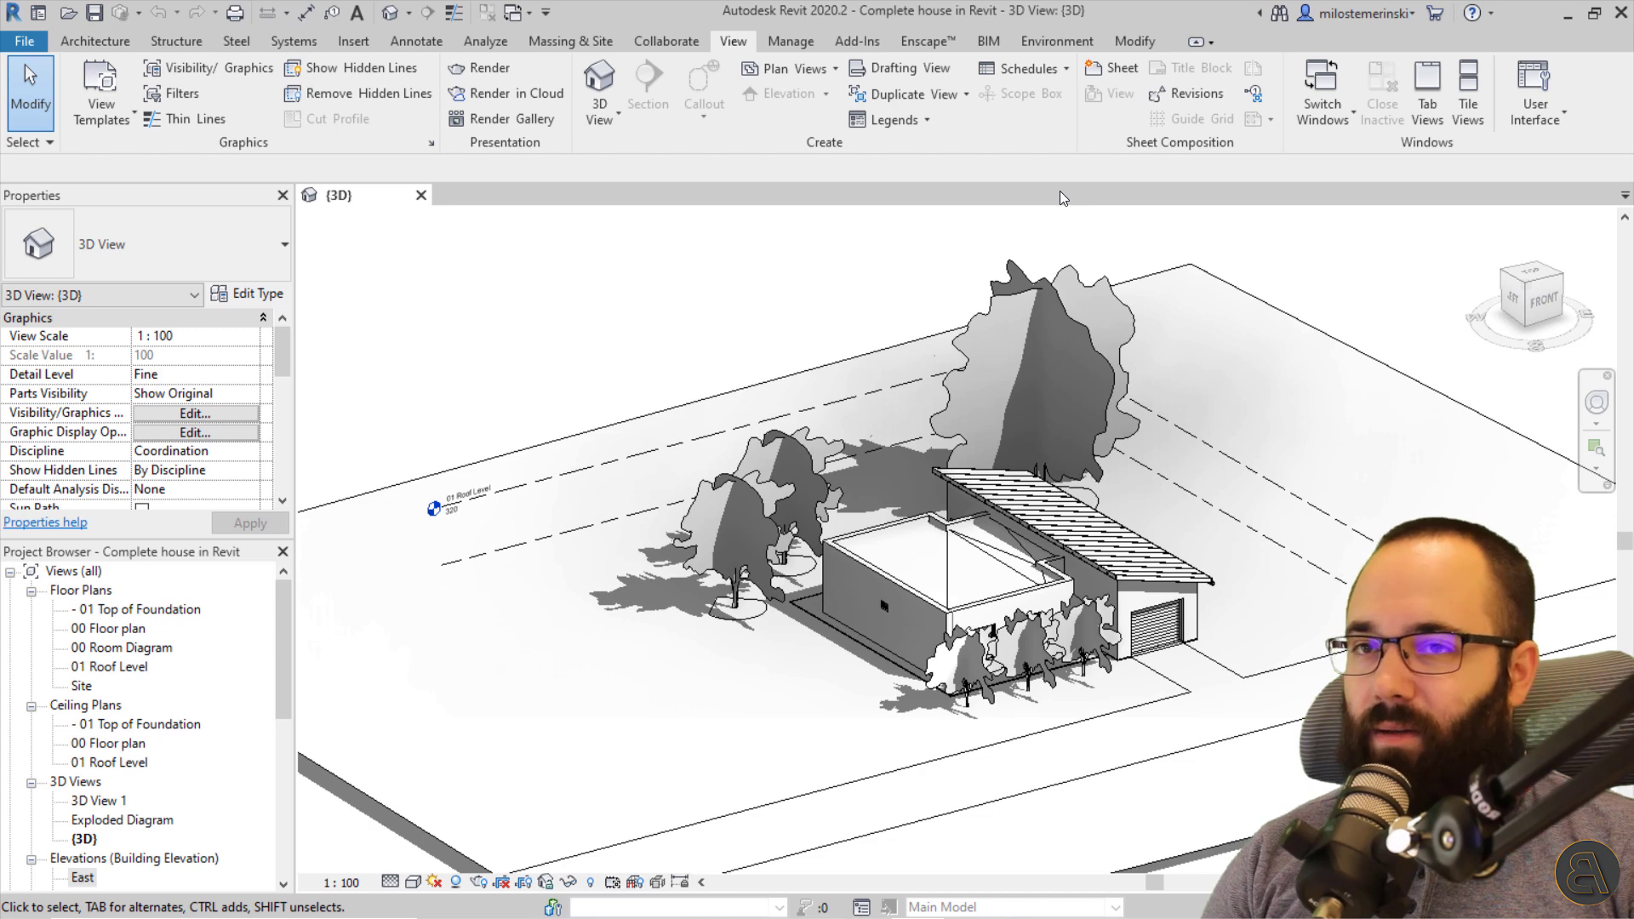
Open the 00 Room Diagram plan, South elevation and Section 2 views alongside {3D}.
{"action": "left_click", "coordinate": [109, 650]}
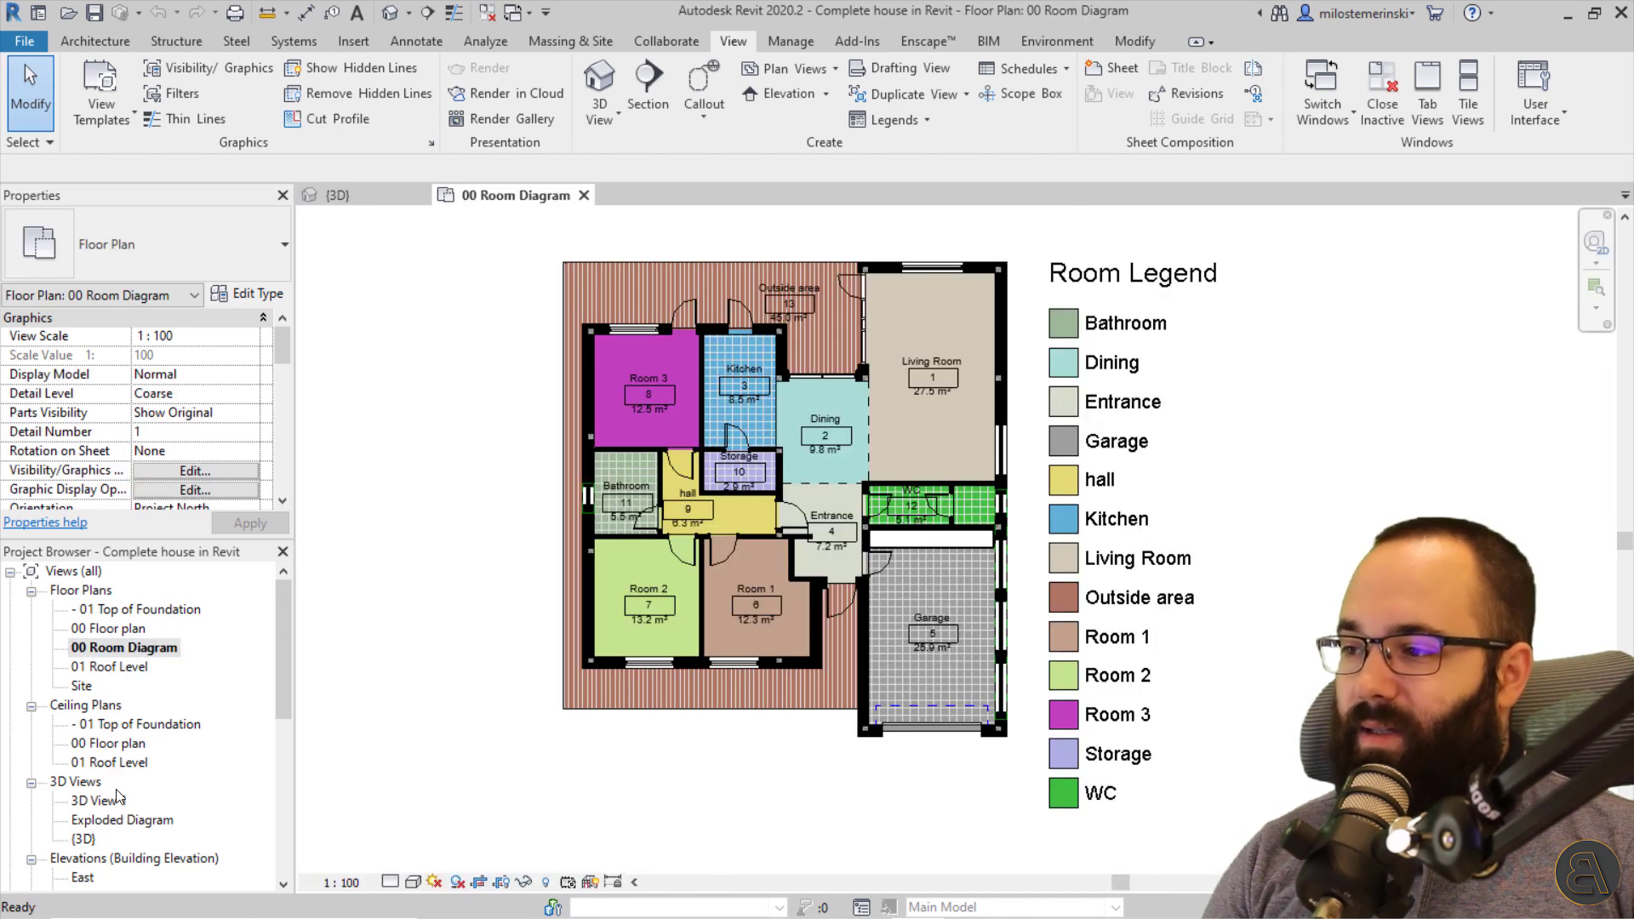
{"action": "scroll", "coordinate": [111, 817], "scroll_direction": "down", "scroll_amount": 3}
{"action": "left_click", "coordinate": [89, 840]}
{"action": "left_click", "coordinate": [89, 838]}
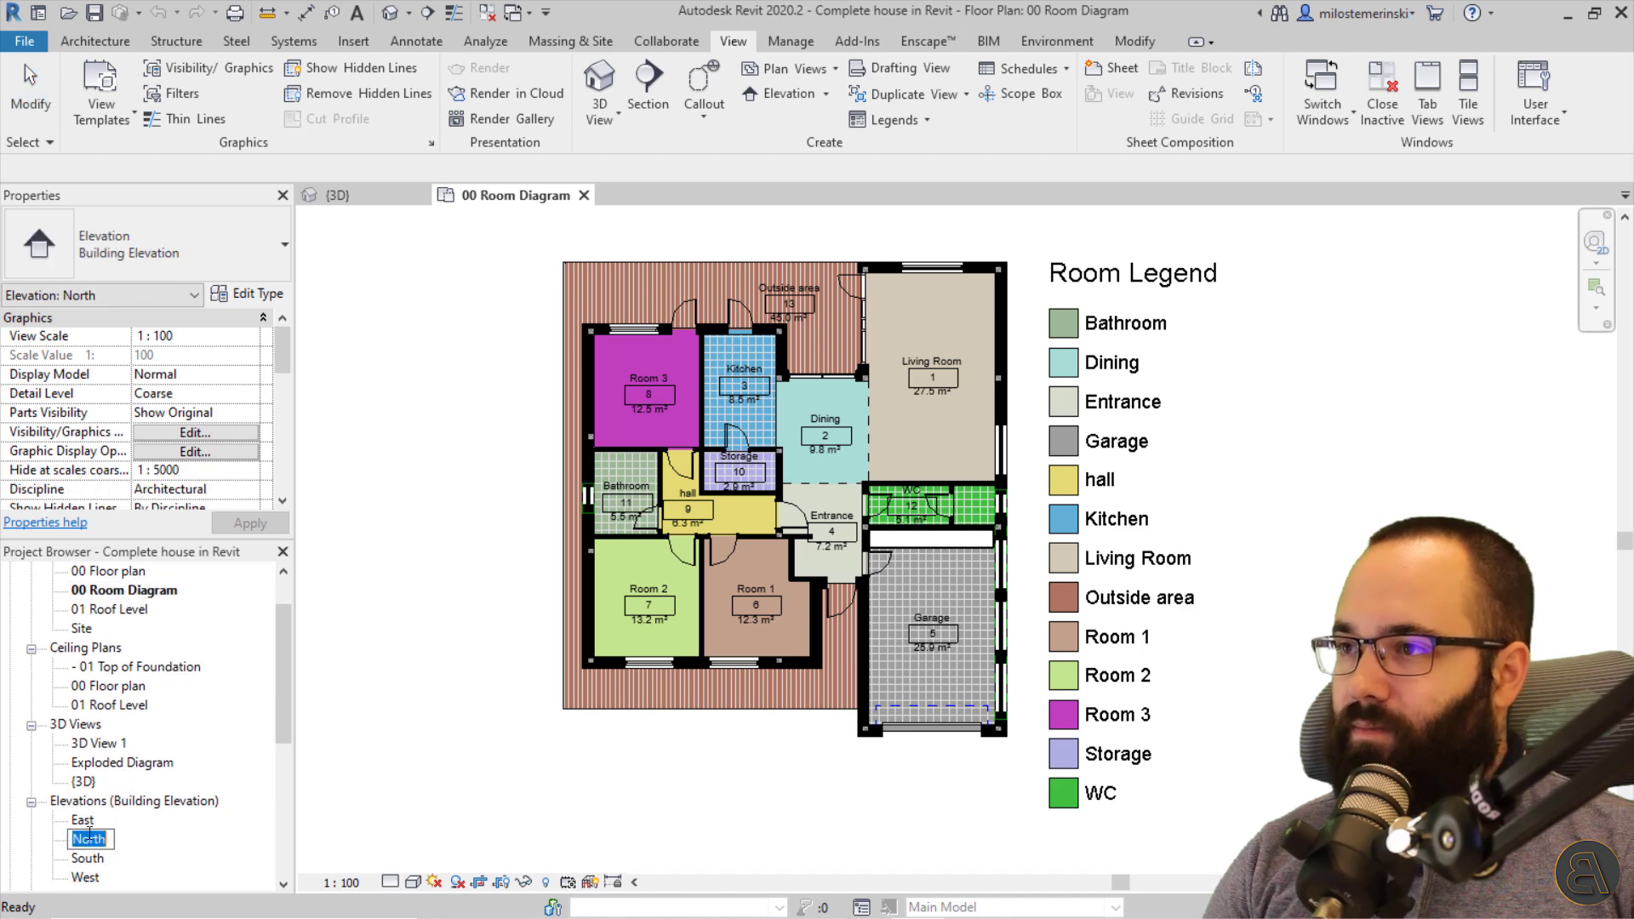
{"action": "double_click", "coordinate": [88, 859]}
{"action": "scroll", "coordinate": [128, 804], "scroll_direction": "down", "scroll_amount": 4}
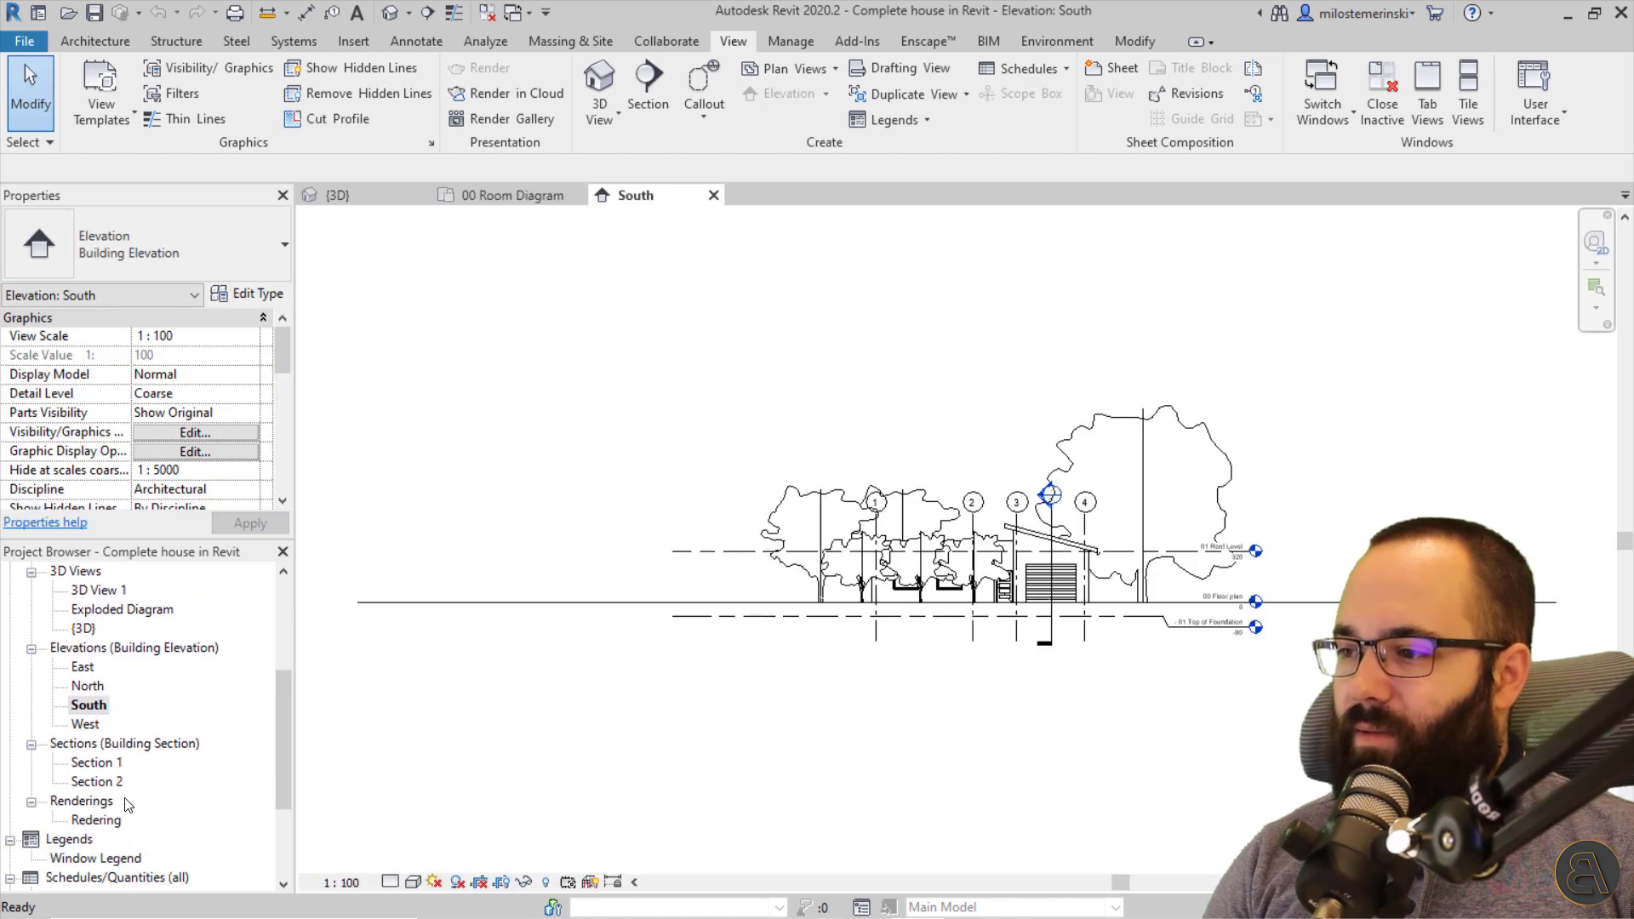
{"action": "double_click", "coordinate": [97, 781]}
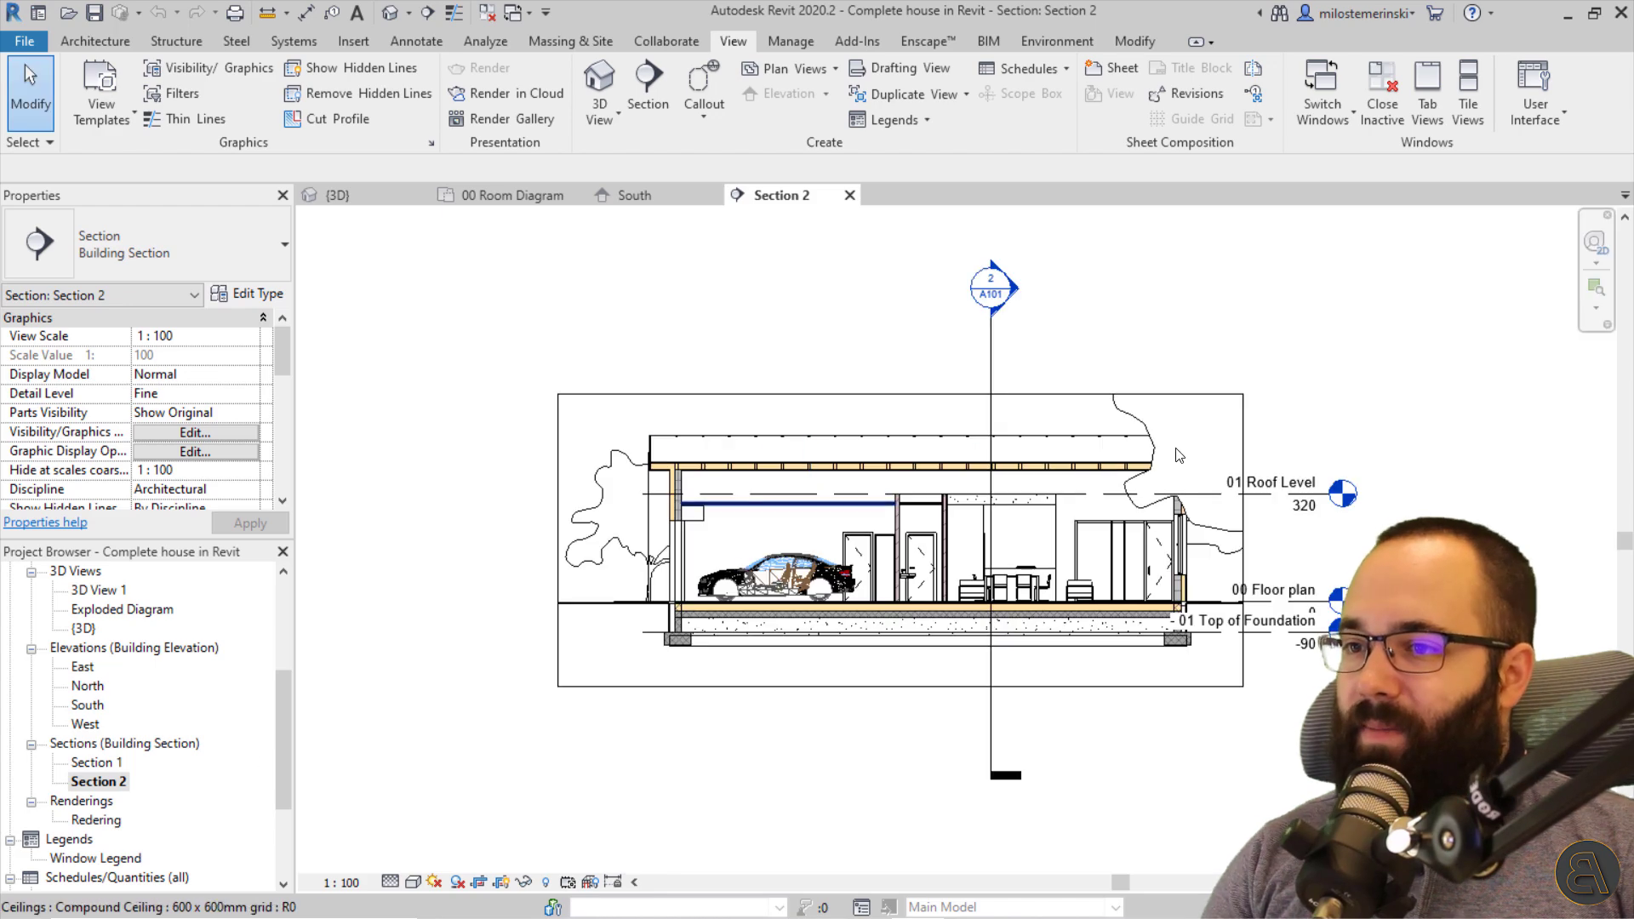
{"action": "left_click", "coordinate": [510, 195]}
{"action": "left_click", "coordinate": [340, 195]}
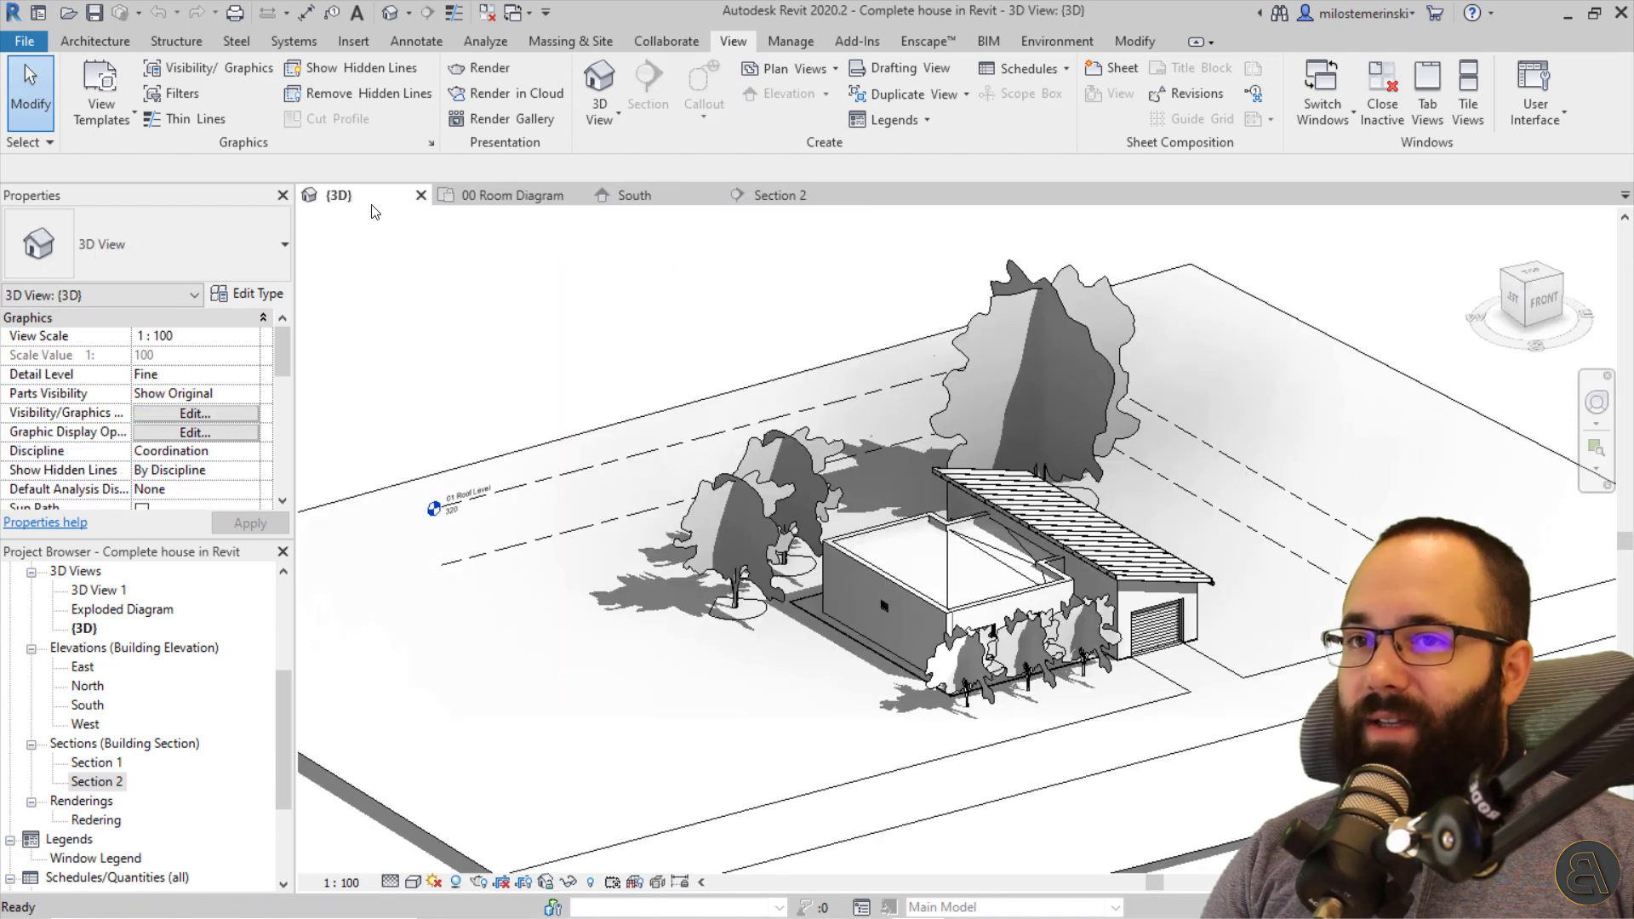
Tile the four open views, then frame the room plan's colour legend and the Section 2 drawing.
{"action": "left_click", "coordinate": [1467, 93]}
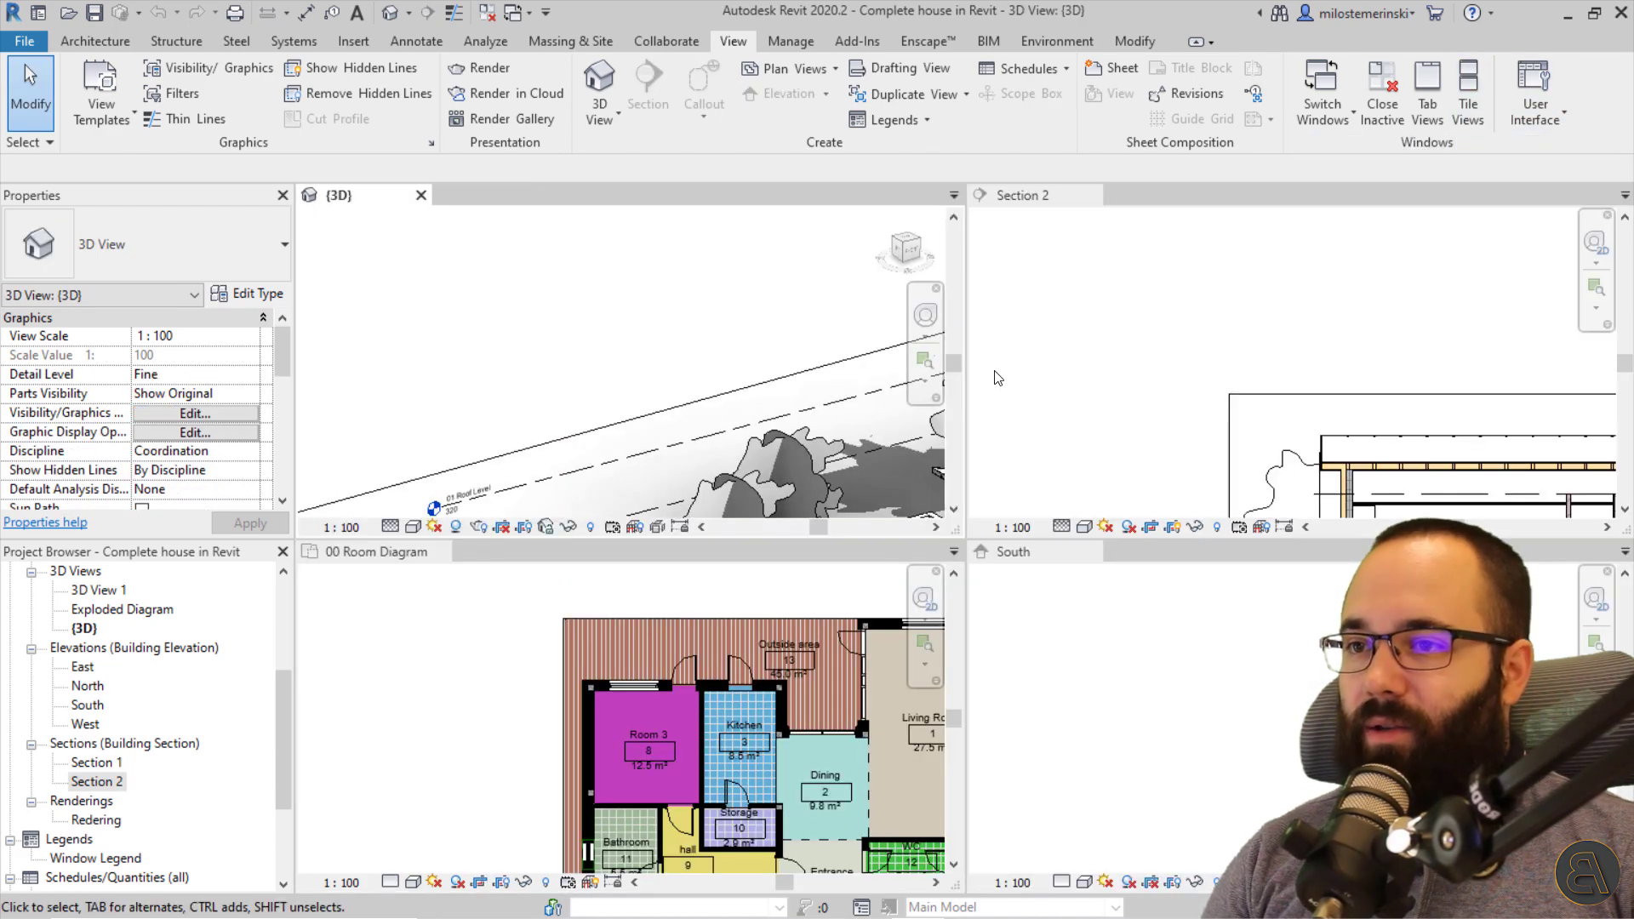
{"action": "scroll", "coordinate": [1089, 310], "scroll_direction": "down", "scroll_amount": 3}
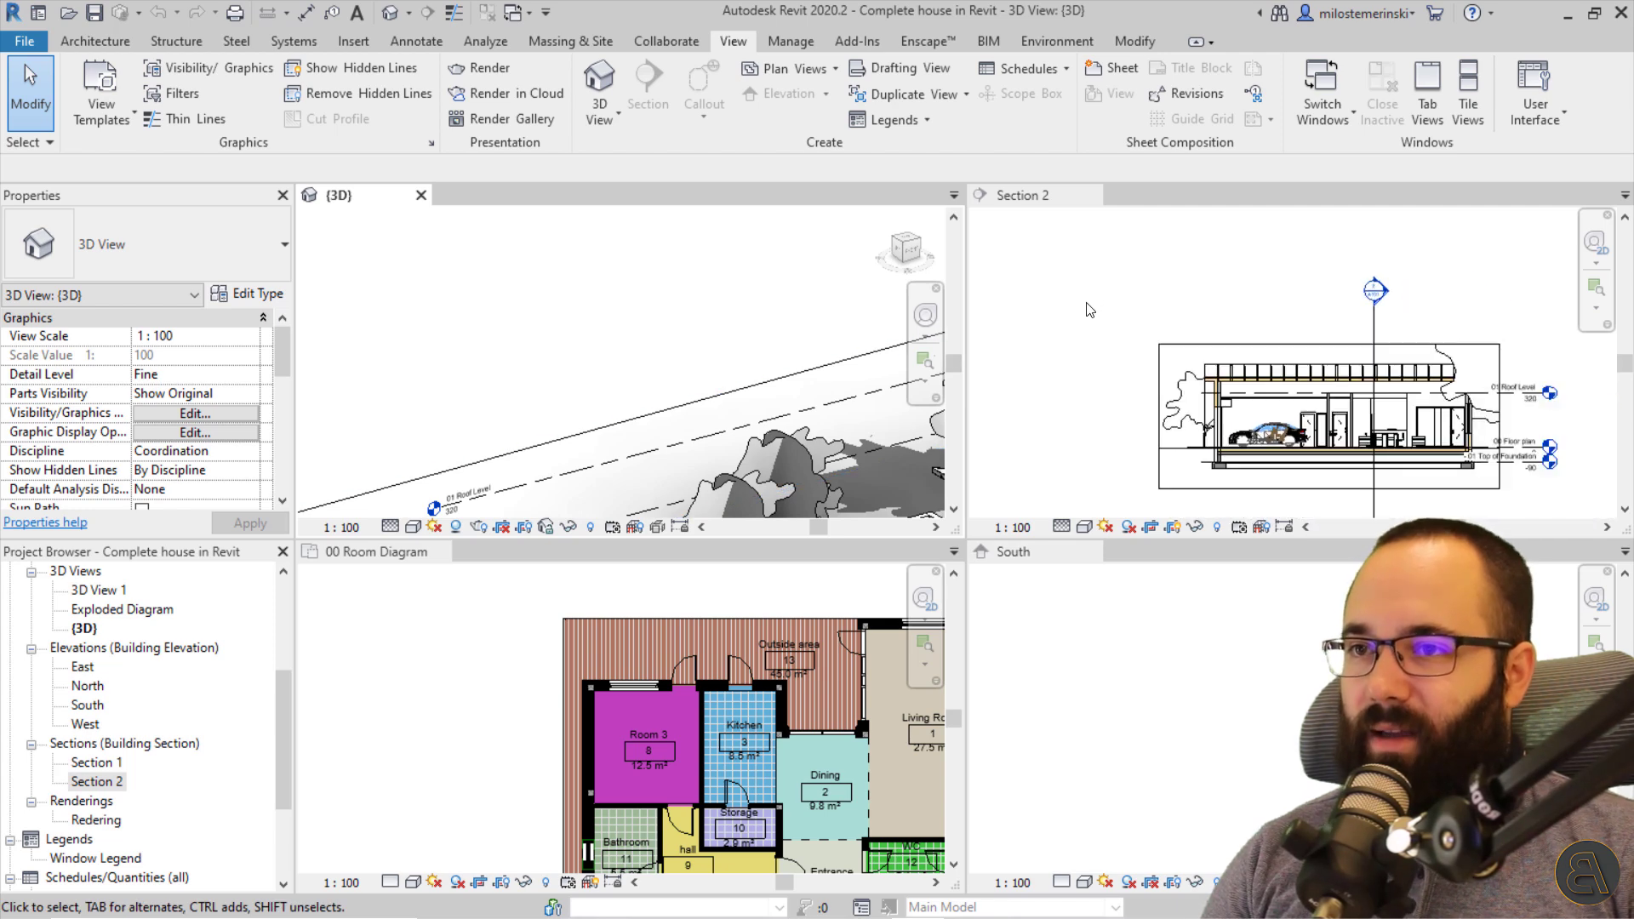
{"action": "scroll", "coordinate": [670, 342], "scroll_direction": "down", "scroll_amount": 5}
{"action": "scroll", "coordinate": [681, 382], "scroll_direction": "up", "scroll_amount": 2}
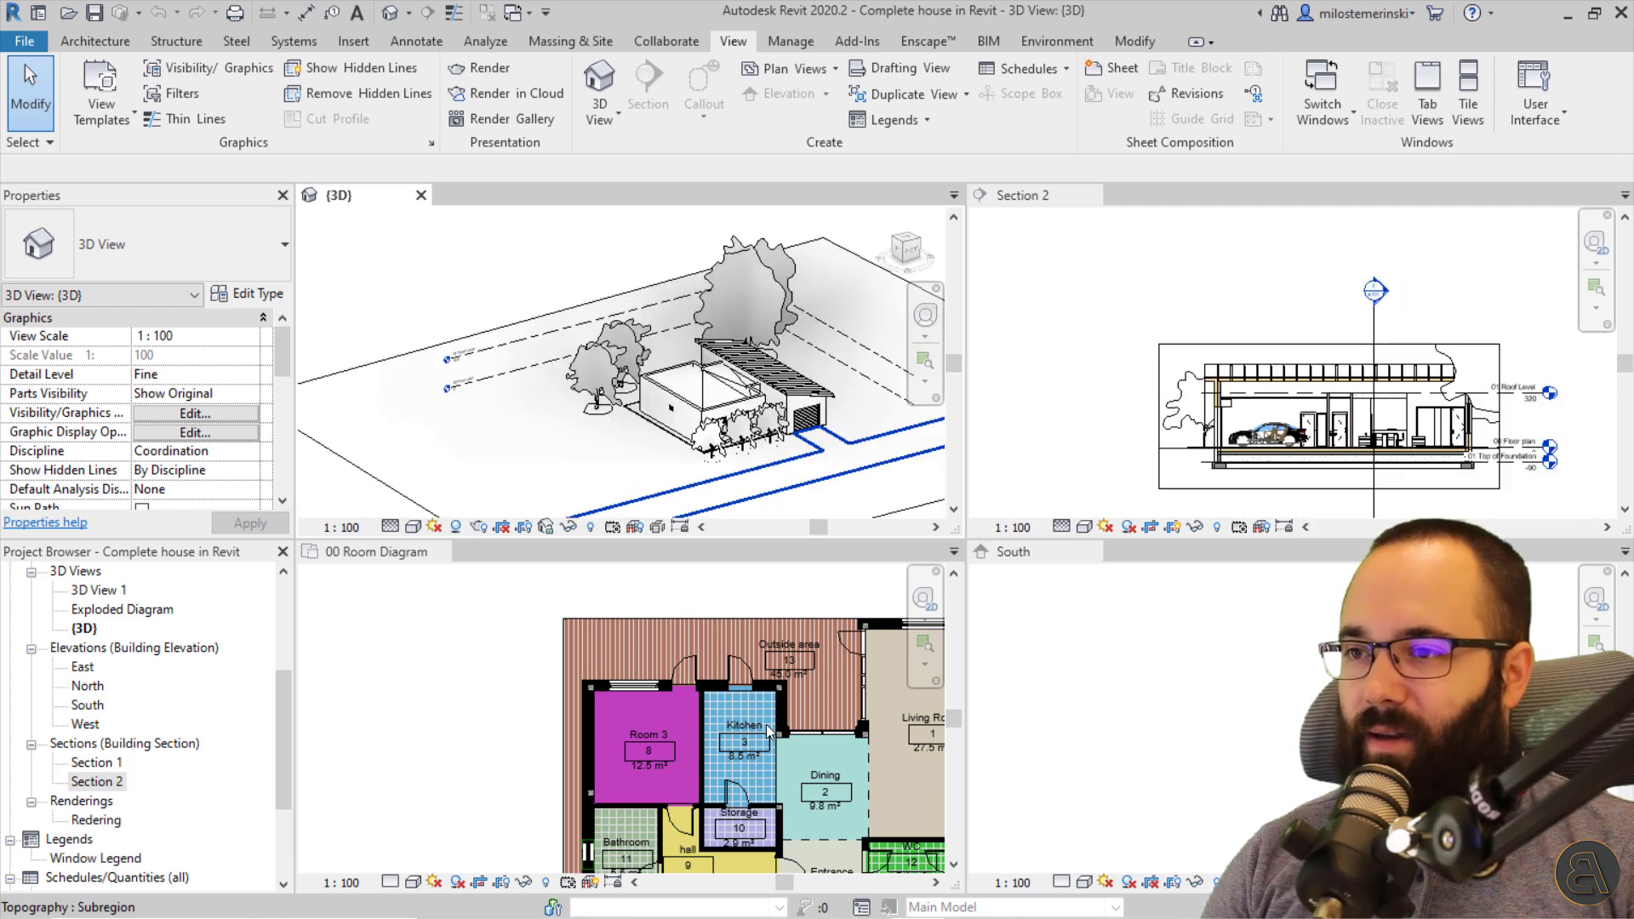
{"action": "left_click", "coordinate": [656, 708]}
{"action": "middle_click_drag", "start_coordinate": [656, 708], "coordinate": [478, 661]}
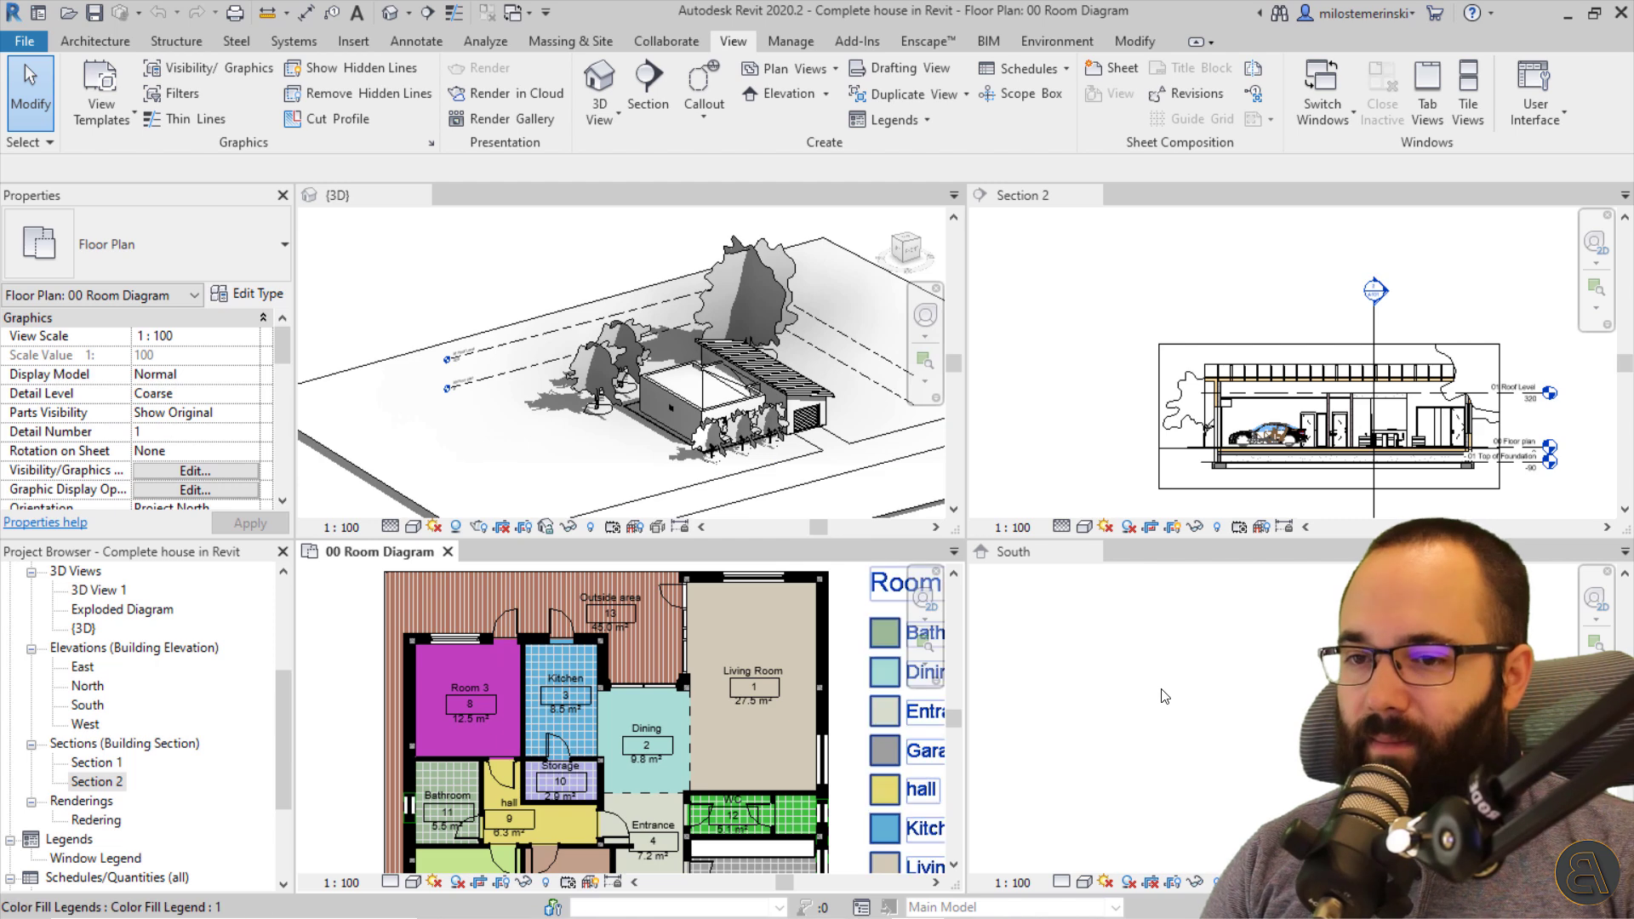
{"action": "scroll", "coordinate": [1170, 706], "scroll_direction": "up", "scroll_amount": 3}
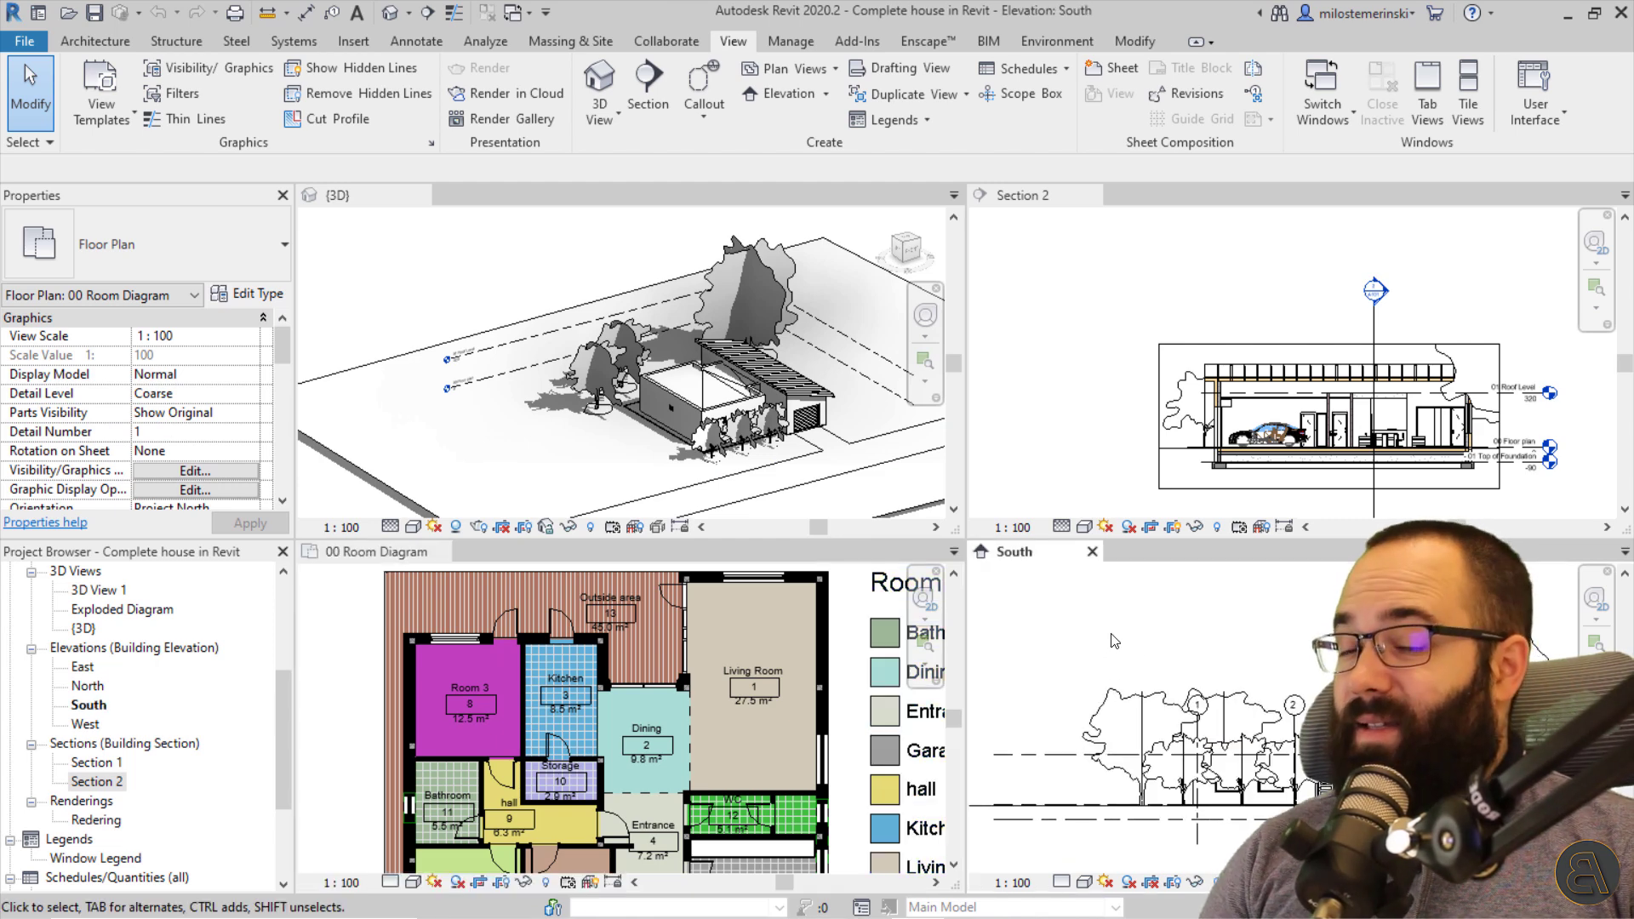
{"action": "scroll", "coordinate": [1133, 422], "scroll_direction": "up", "scroll_amount": 2}
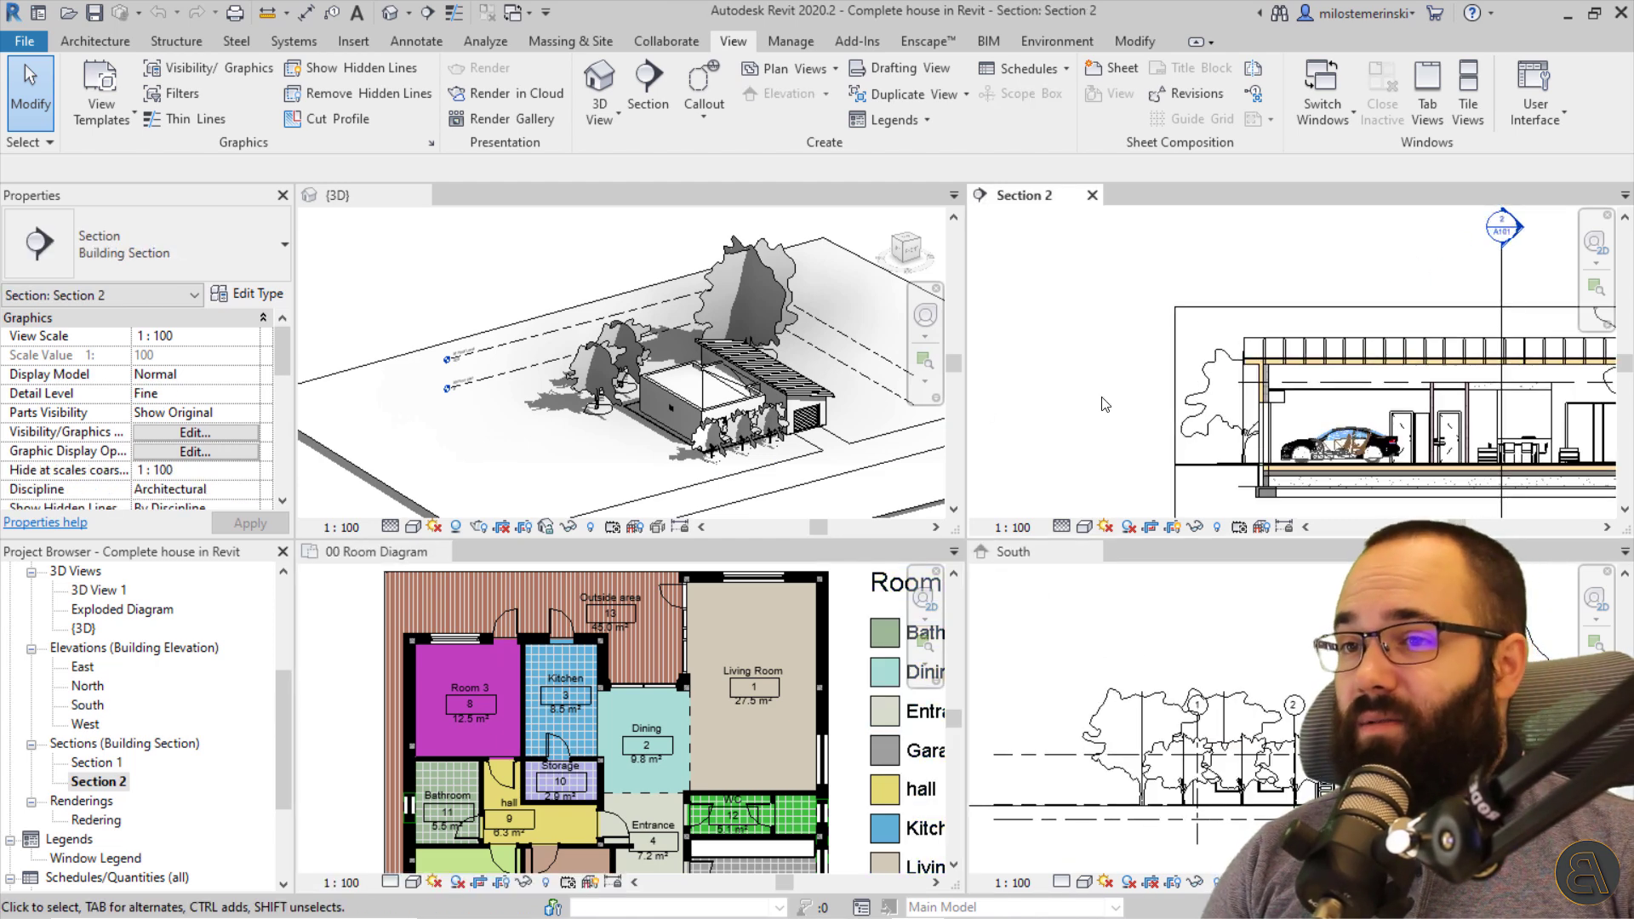
{"action": "middle_click_drag", "start_coordinate": [1081, 388], "coordinate": [999, 360]}
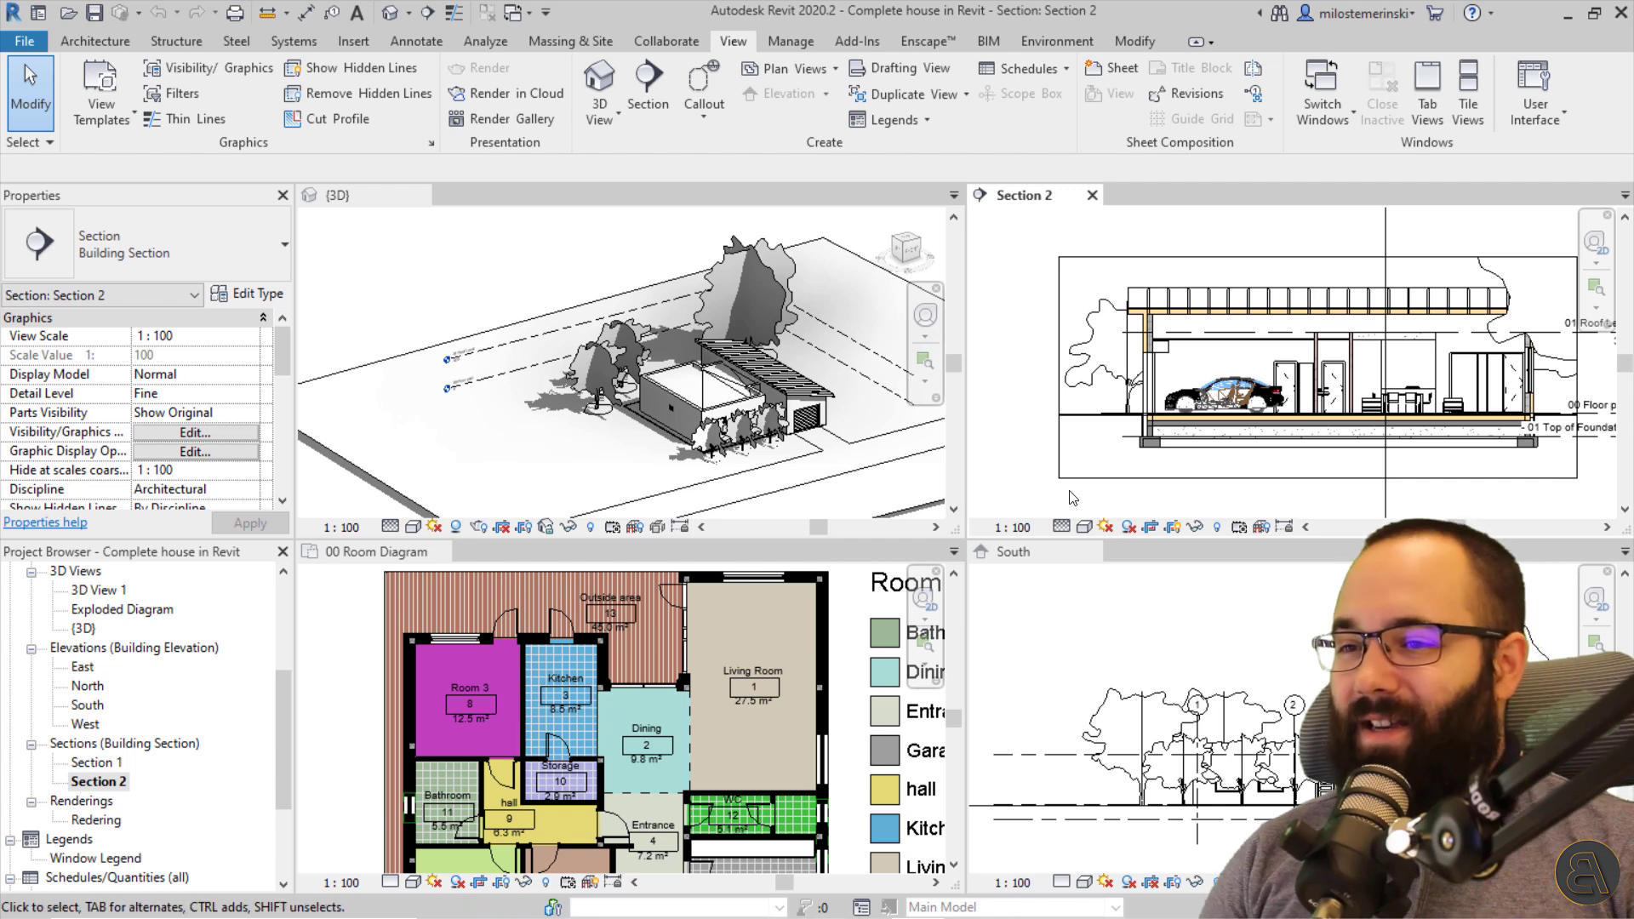
Dock the South elevation as a tab beside Section 2.
{"action": "left_click", "coordinate": [1016, 554]}
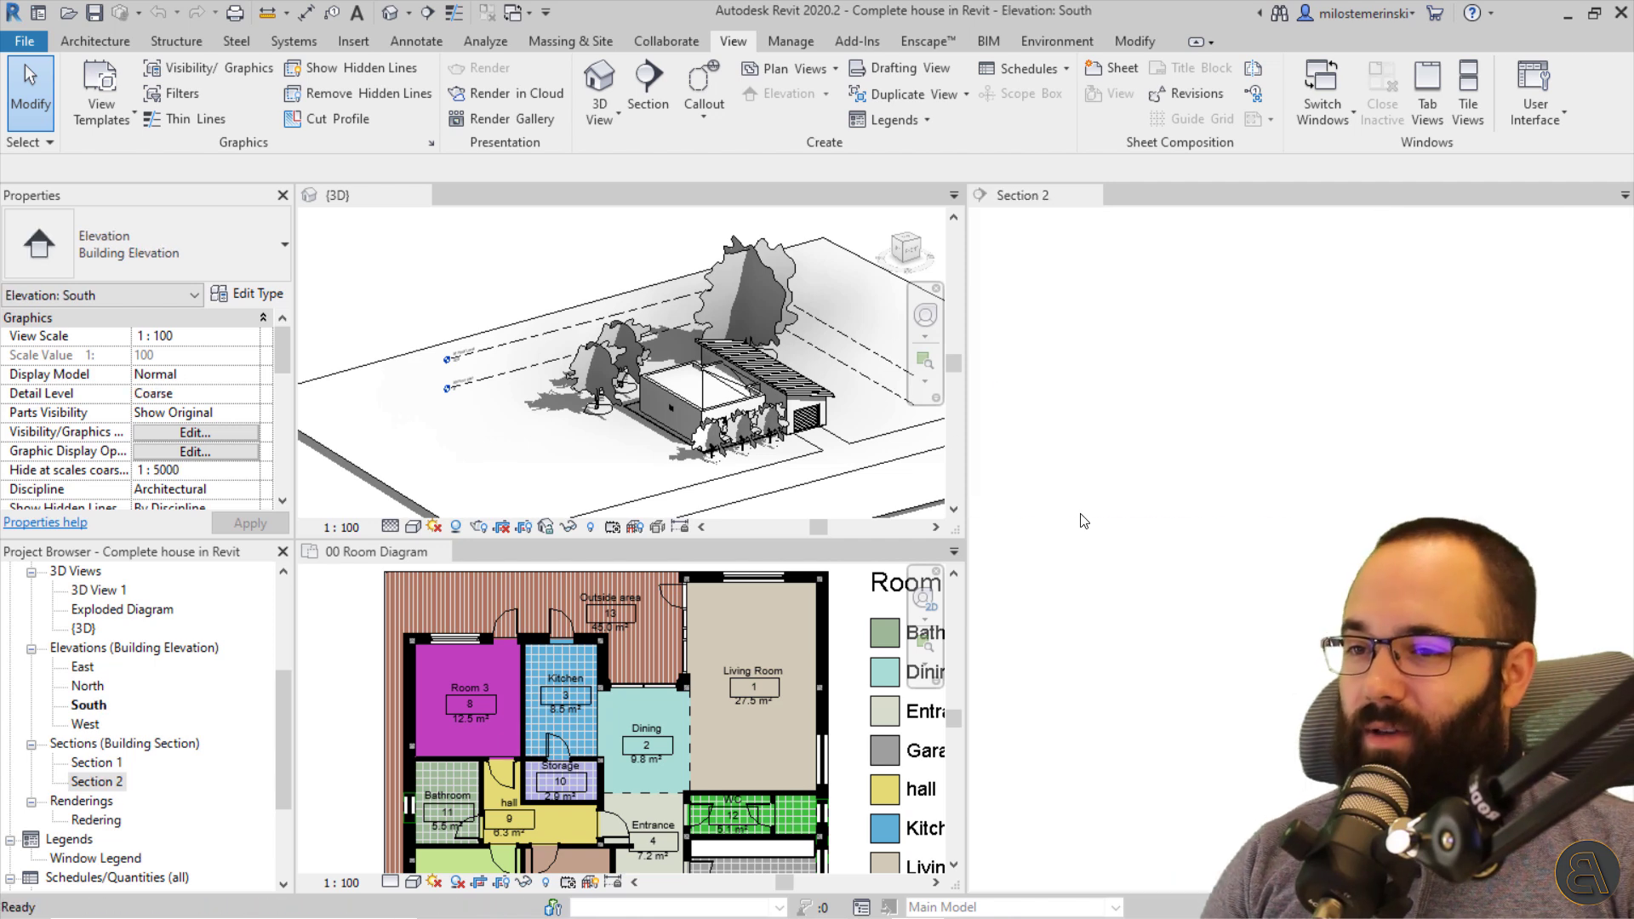
{"action": "left_click_drag", "start_coordinate": [1082, 521], "coordinate": [1065, 197]}
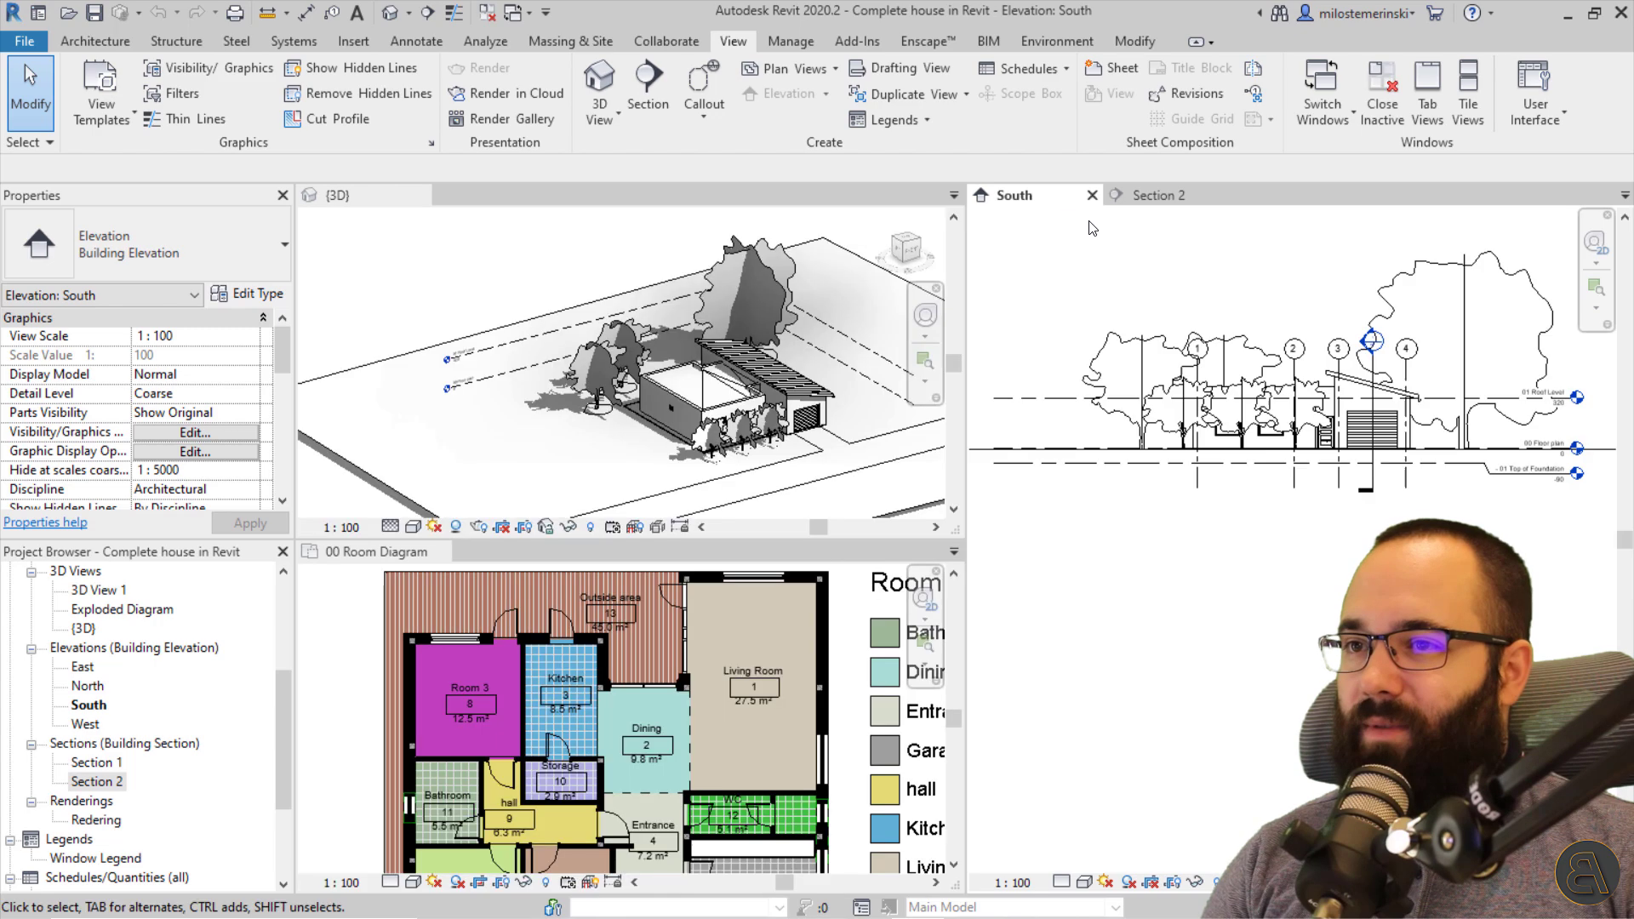
{"action": "left_click", "coordinate": [1157, 195]}
{"action": "left_click", "coordinate": [1053, 196]}
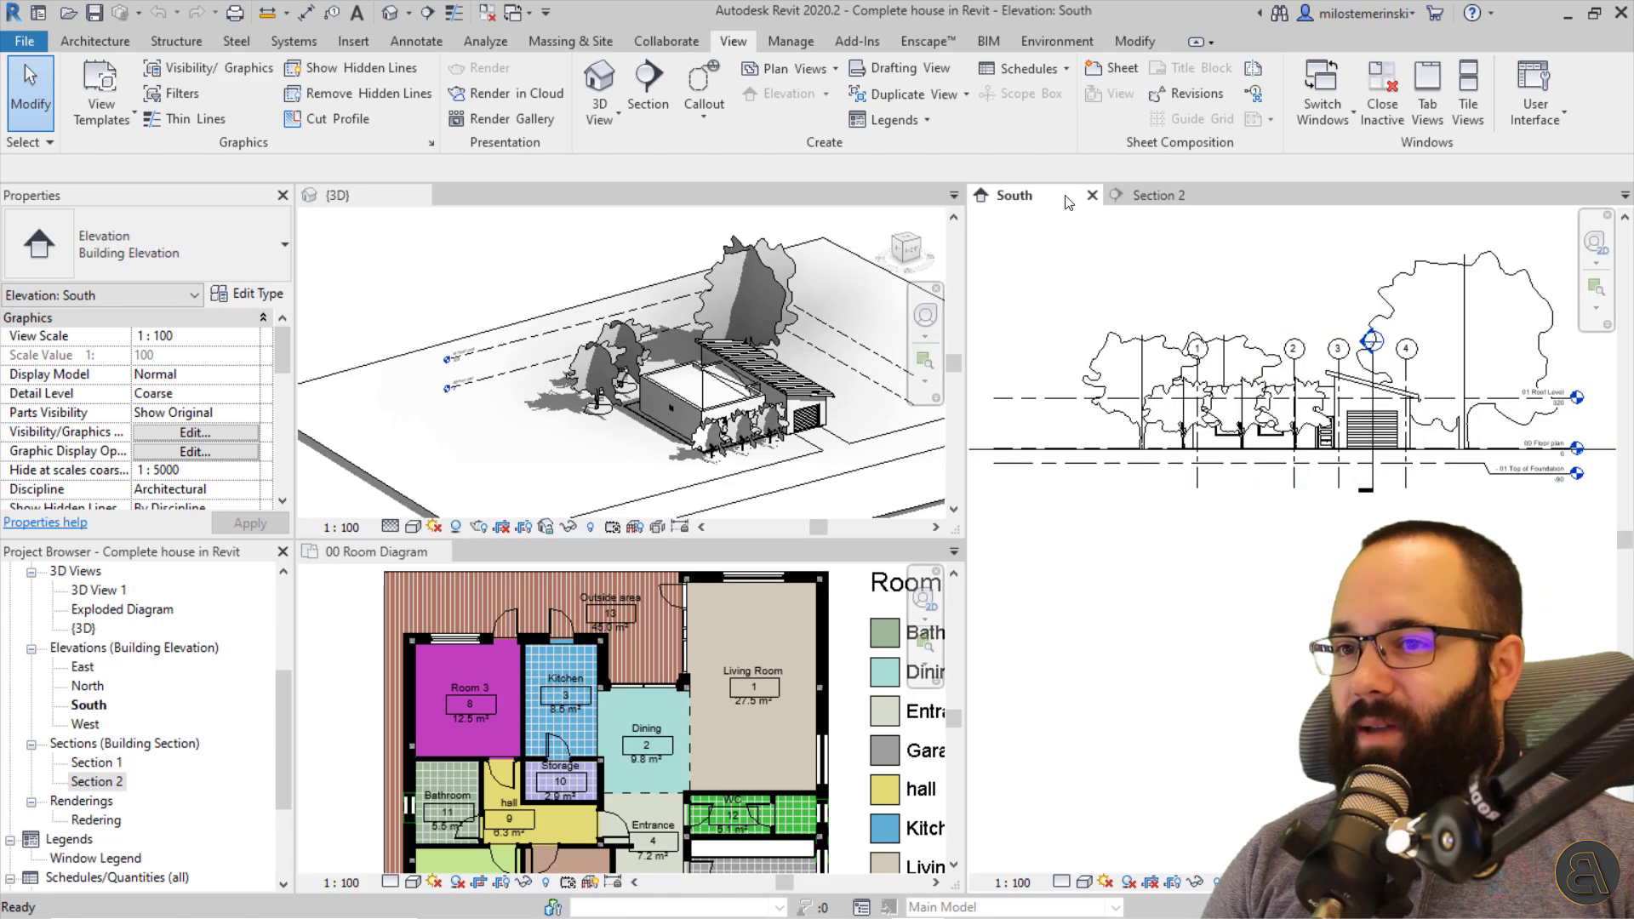
{"action": "left_click", "coordinate": [1157, 194]}
{"action": "left_click", "coordinate": [980, 195]}
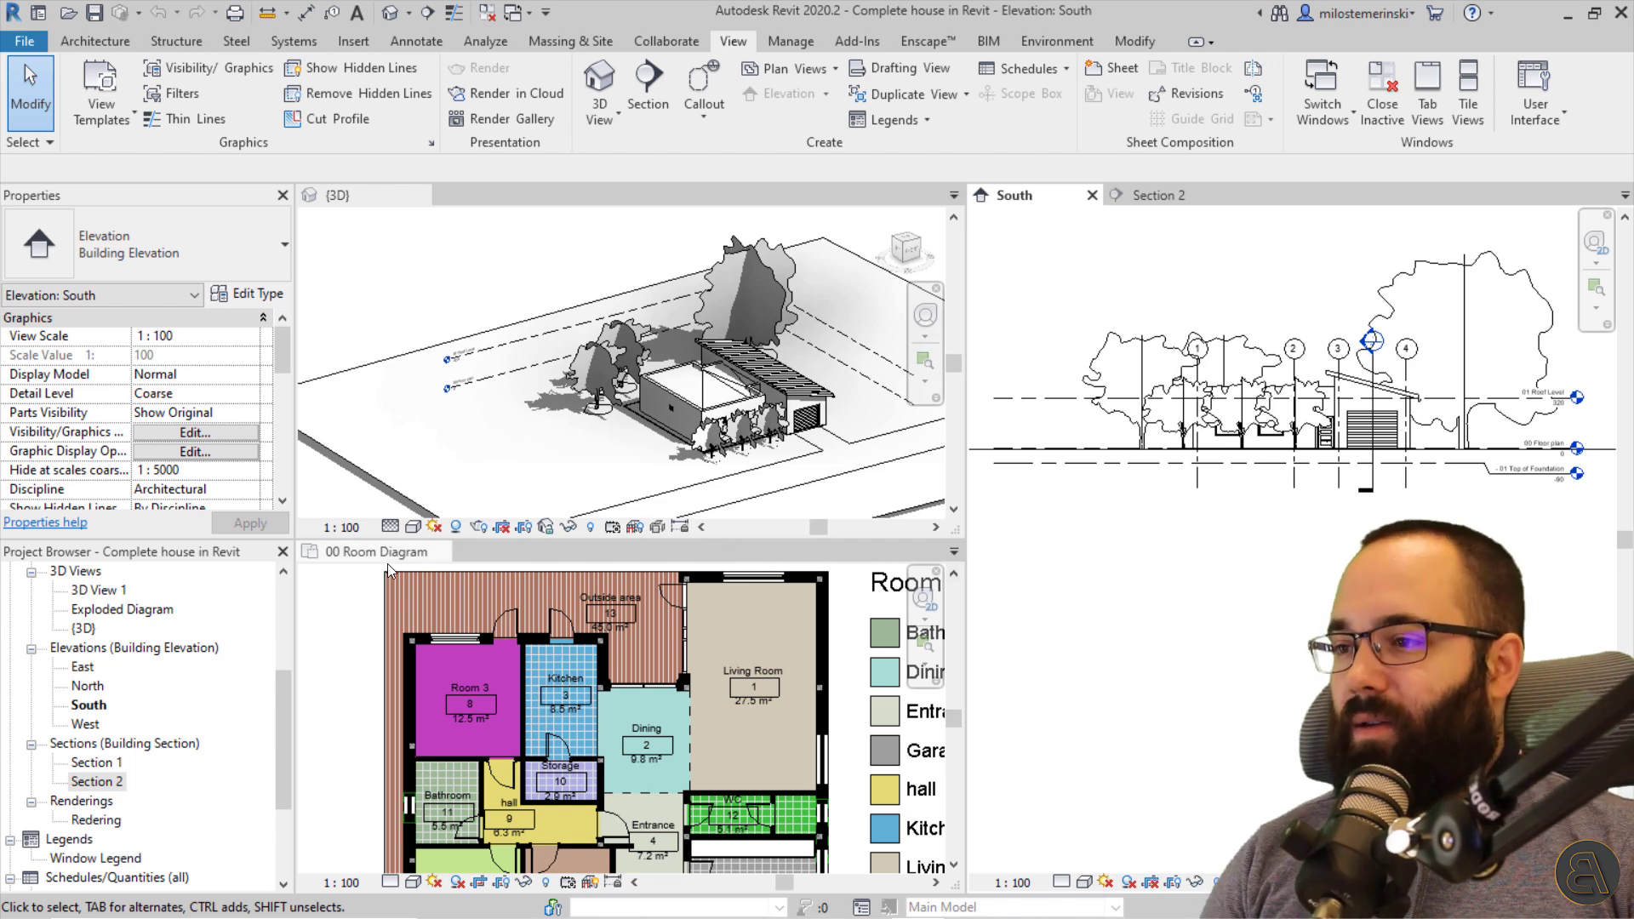
Close 00 Room Diagram, switch to tabbed views and bring {3D} to the front.
{"action": "left_click", "coordinate": [441, 552]}
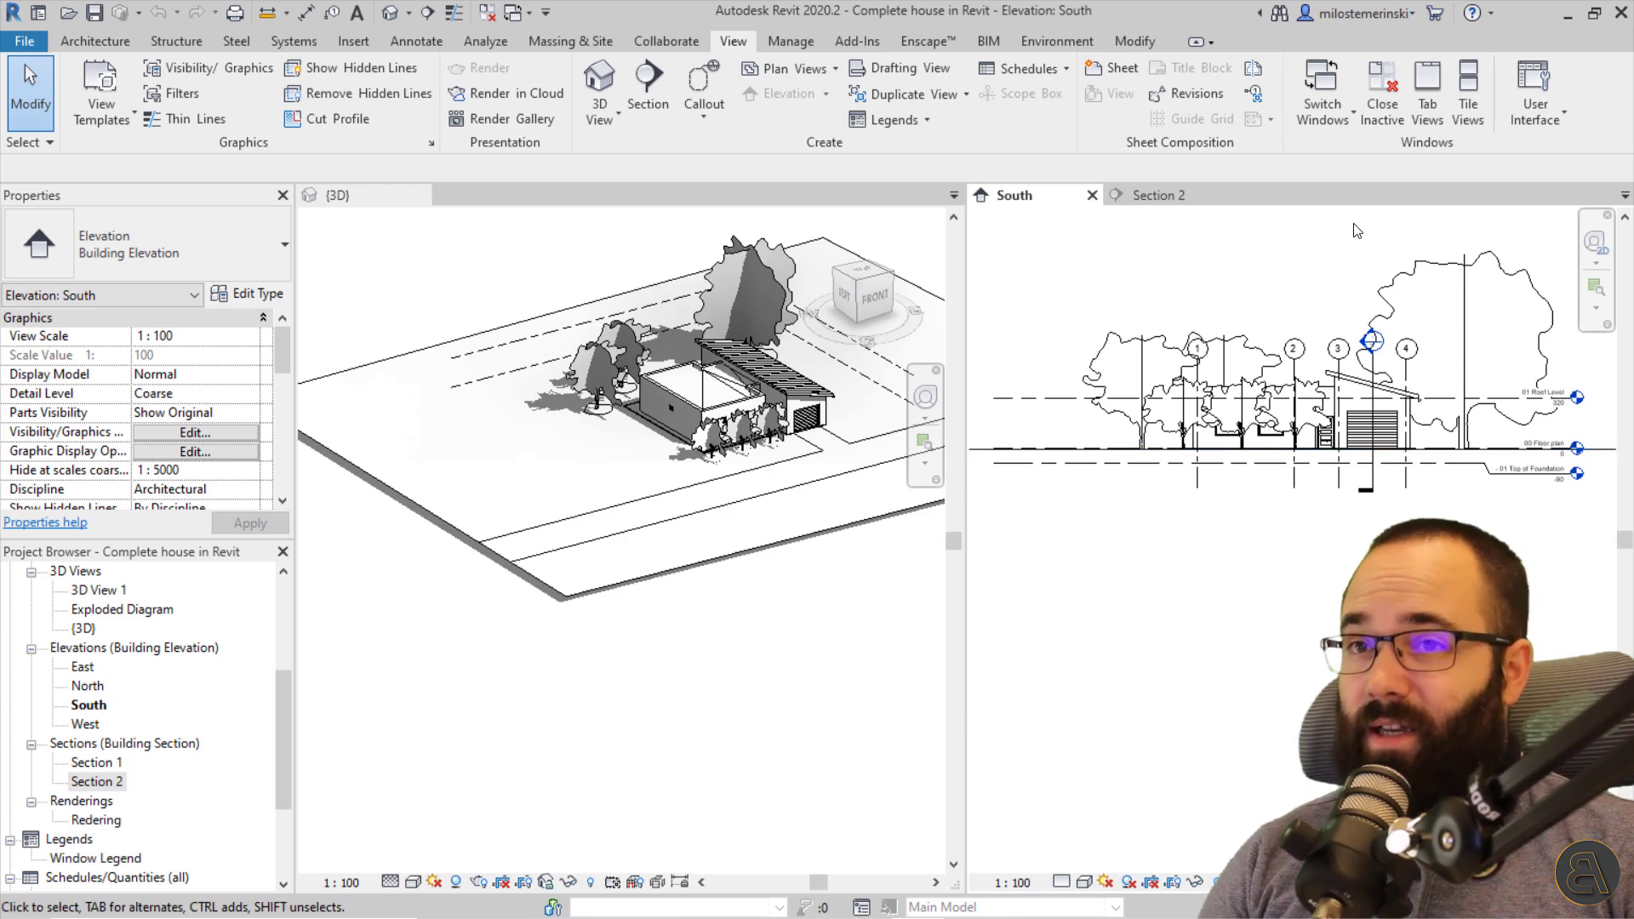
{"action": "left_click", "coordinate": [1426, 93]}
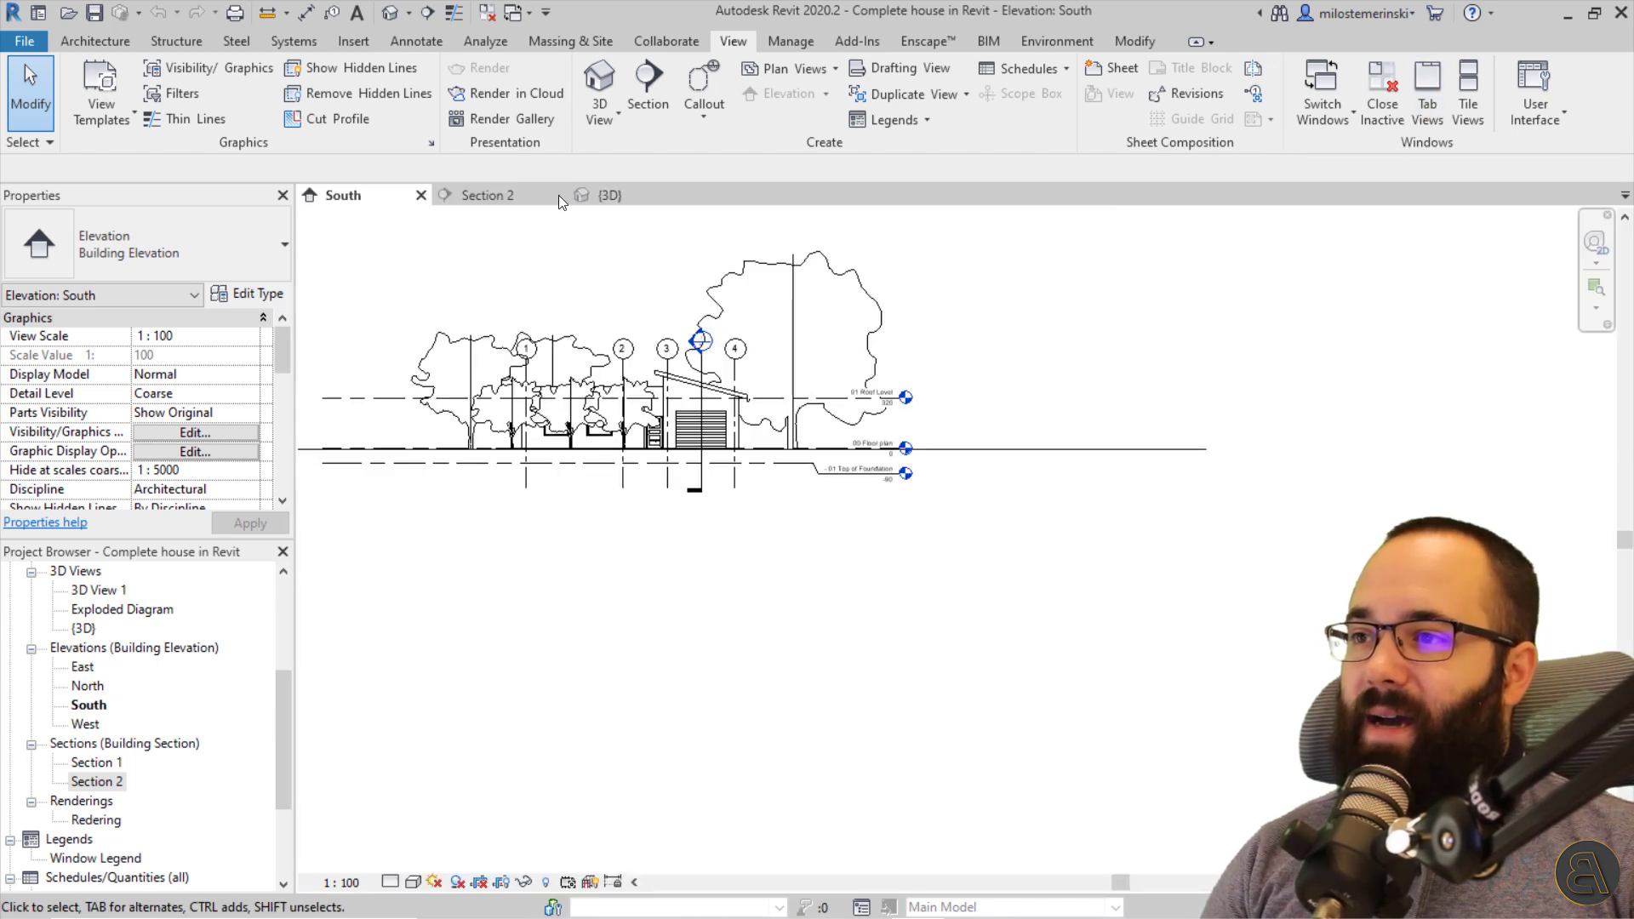
{"action": "scroll", "coordinate": [495, 279], "scroll_direction": "up", "scroll_amount": 3}
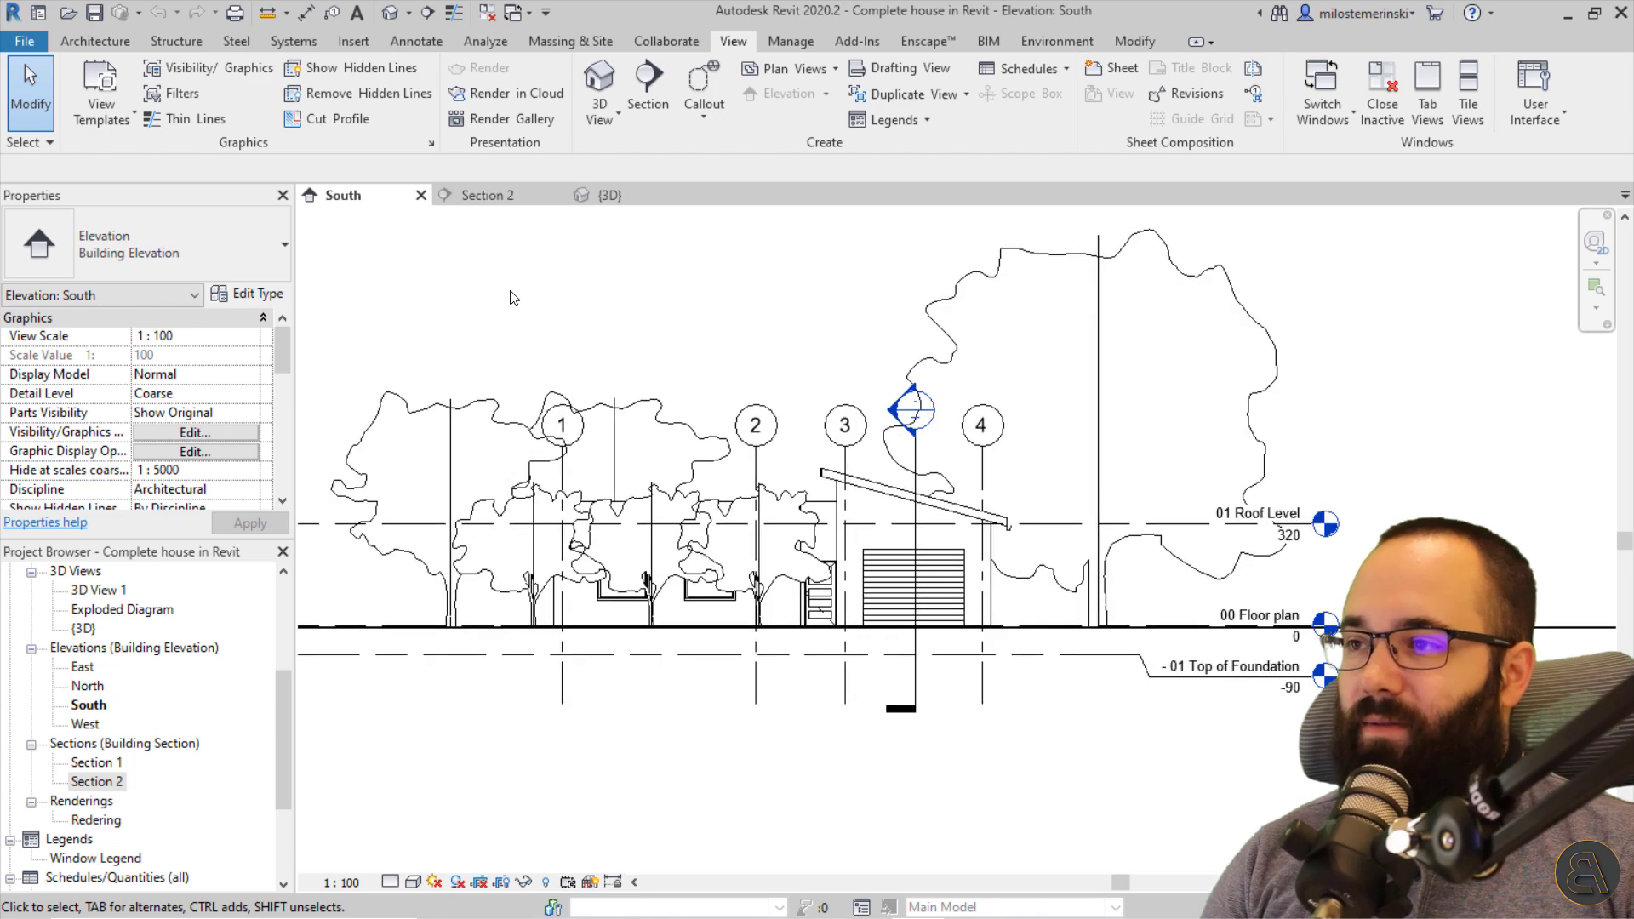
{"action": "left_click", "coordinate": [626, 201]}
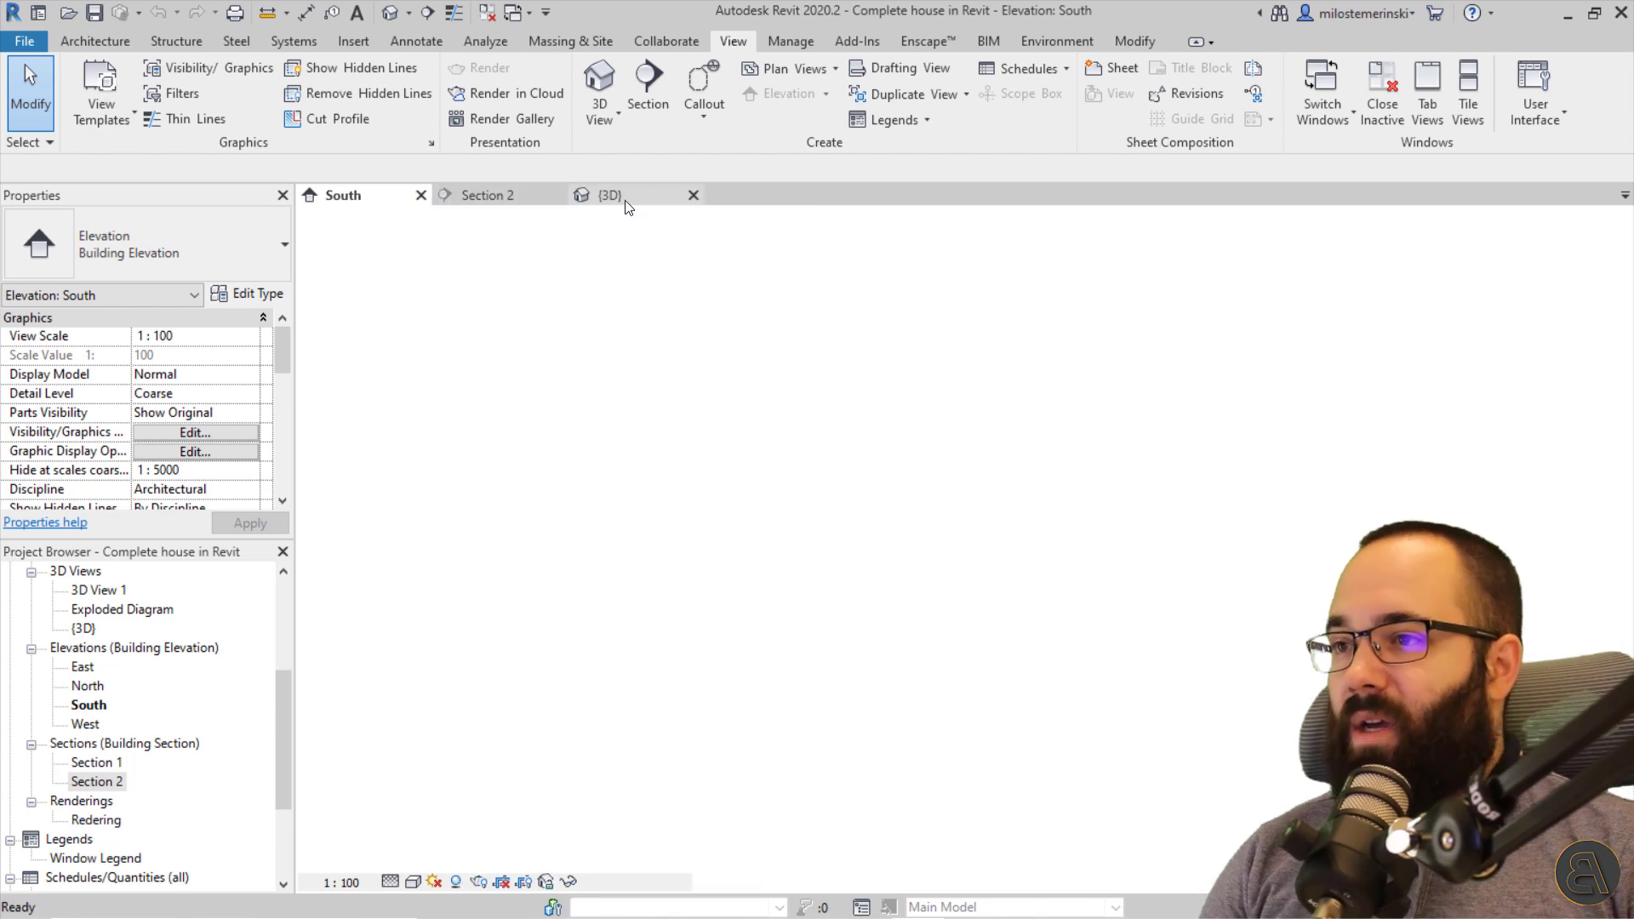
Close every view except {3D}, then zoom and pan to centre the house.
{"action": "left_click", "coordinate": [1382, 93]}
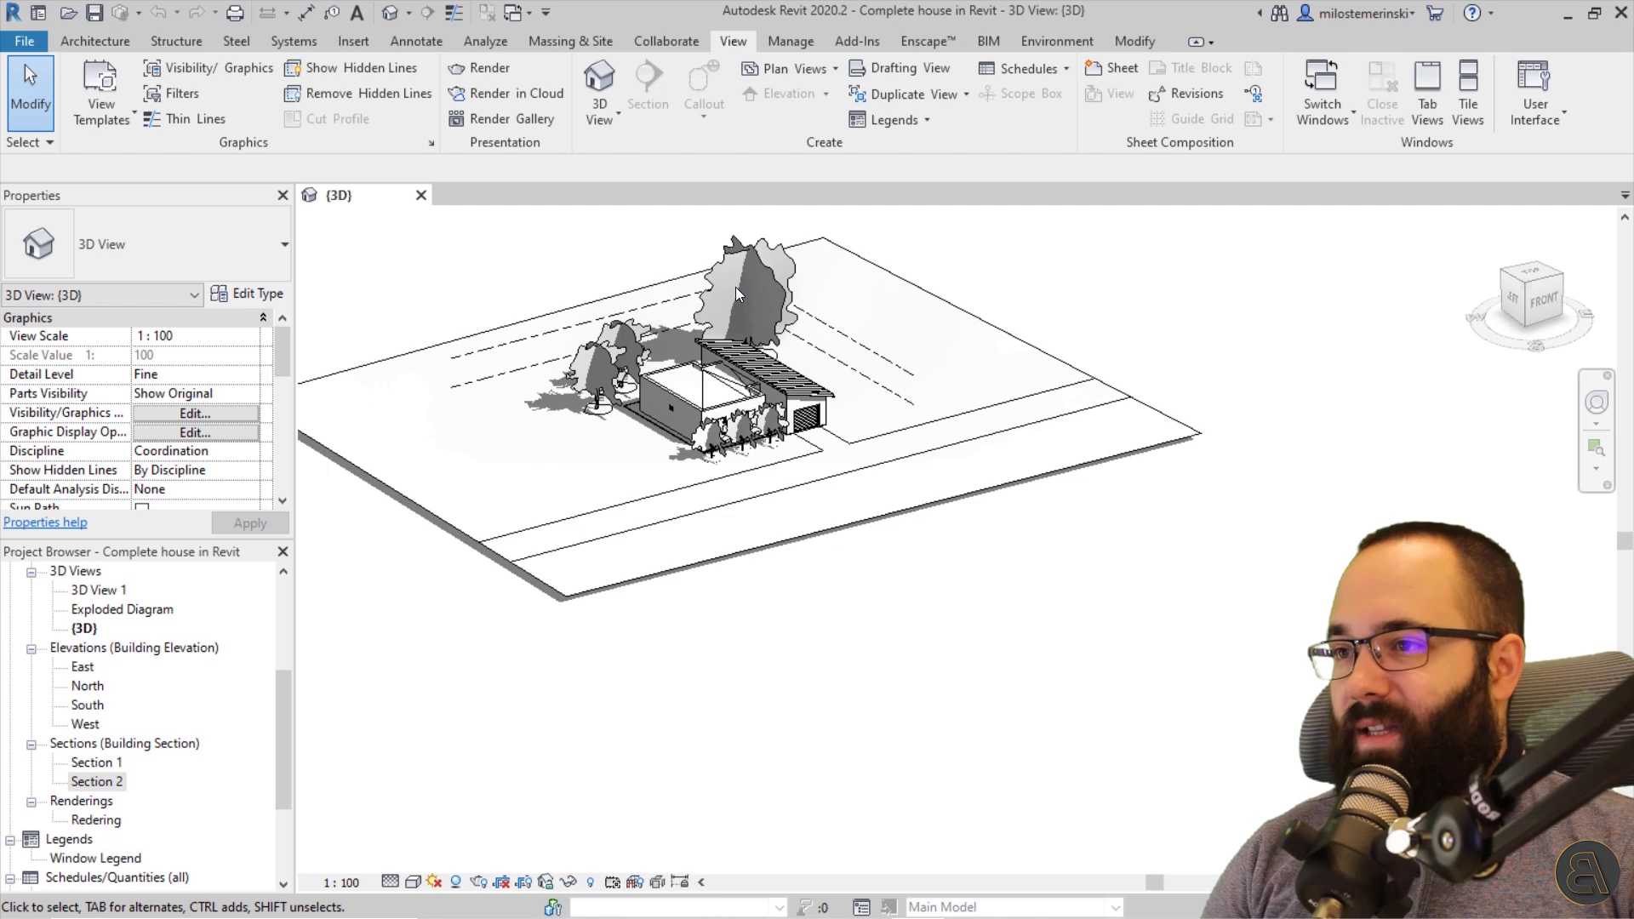
{"action": "scroll", "coordinate": [456, 307], "scroll_direction": "up", "scroll_amount": 3}
{"action": "middle_click_drag", "start_coordinate": [456, 306], "coordinate": [485, 366]}
{"action": "scroll", "coordinate": [1234, 502], "scroll_direction": "up", "scroll_amount": 1}
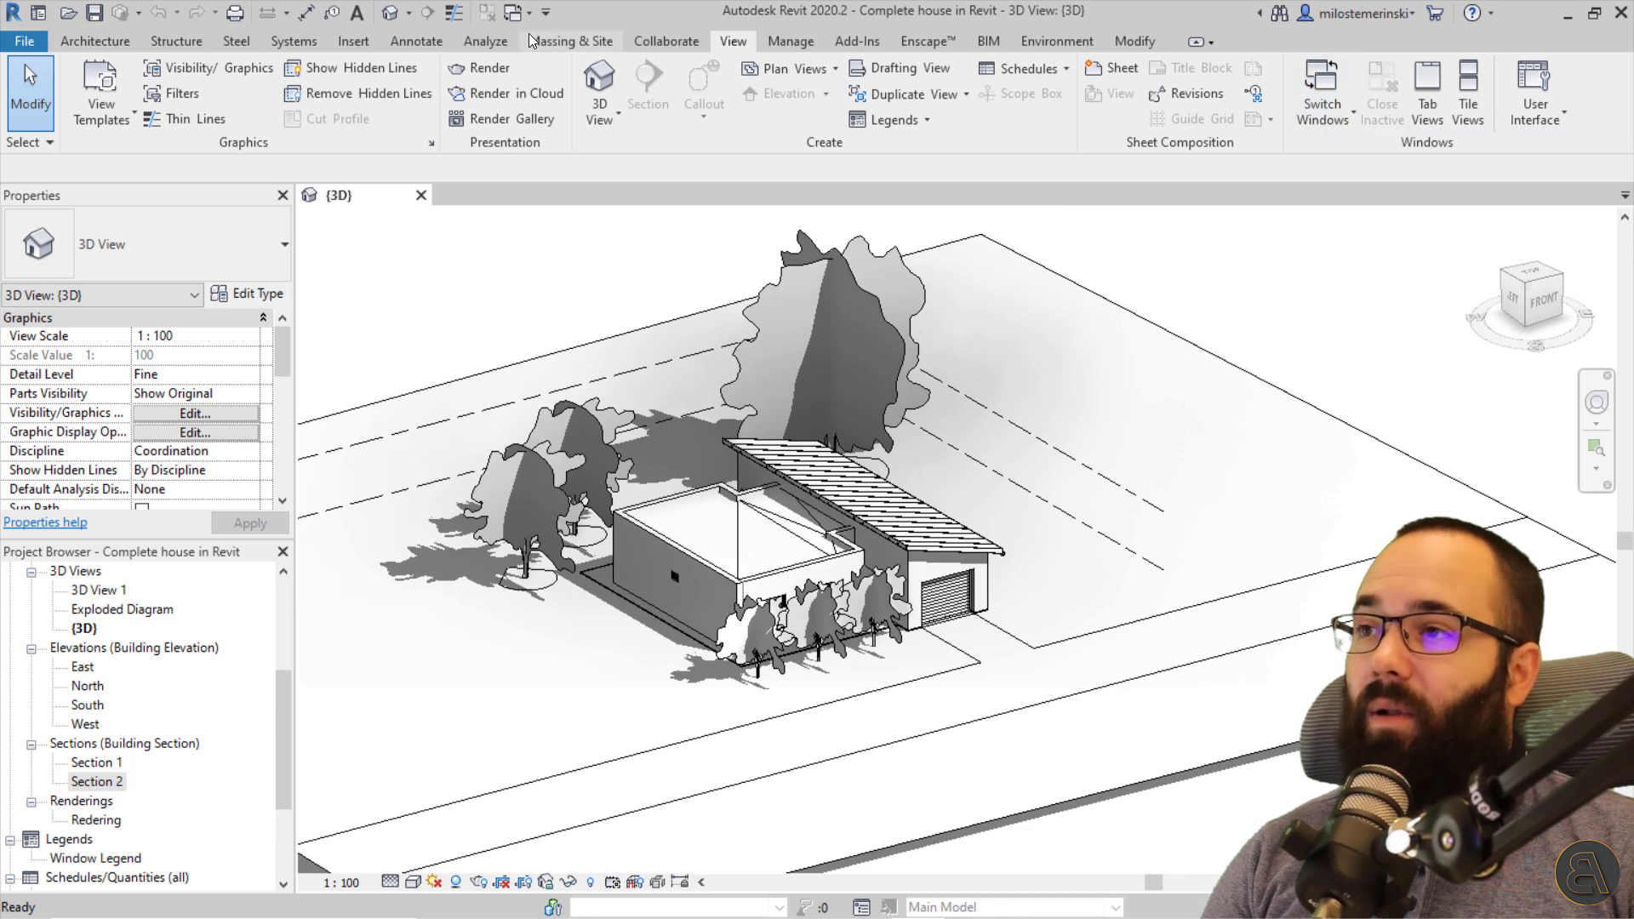
Check the Switch Windows list of open views, then show the Architecture tools.
{"action": "left_click", "coordinate": [1333, 124]}
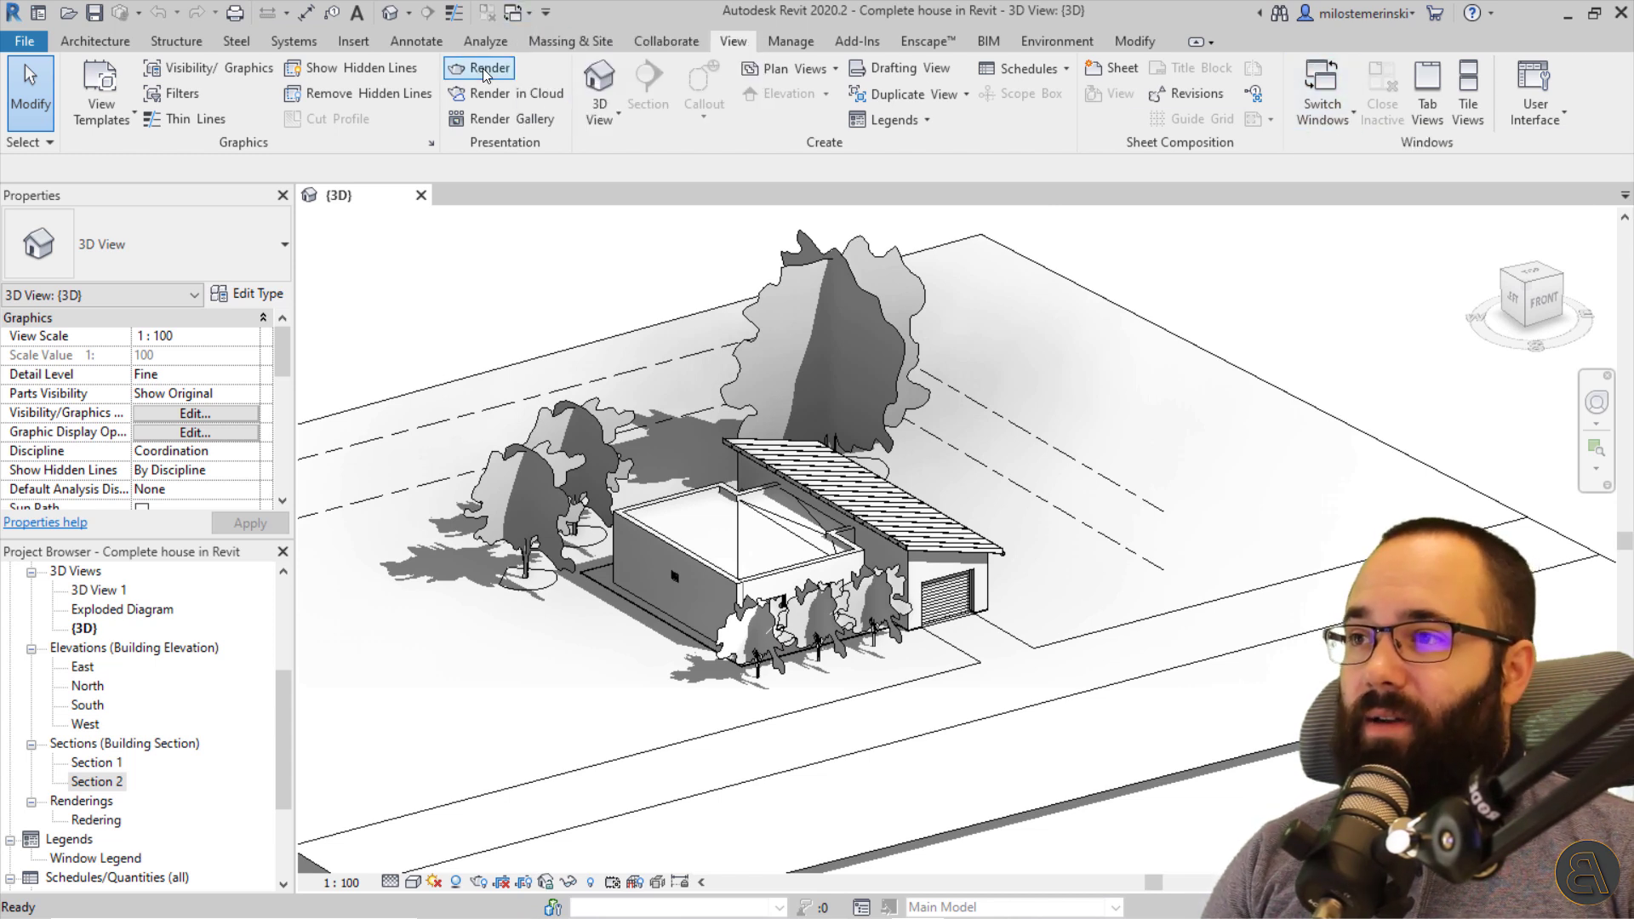
{"action": "left_click", "coordinate": [515, 14]}
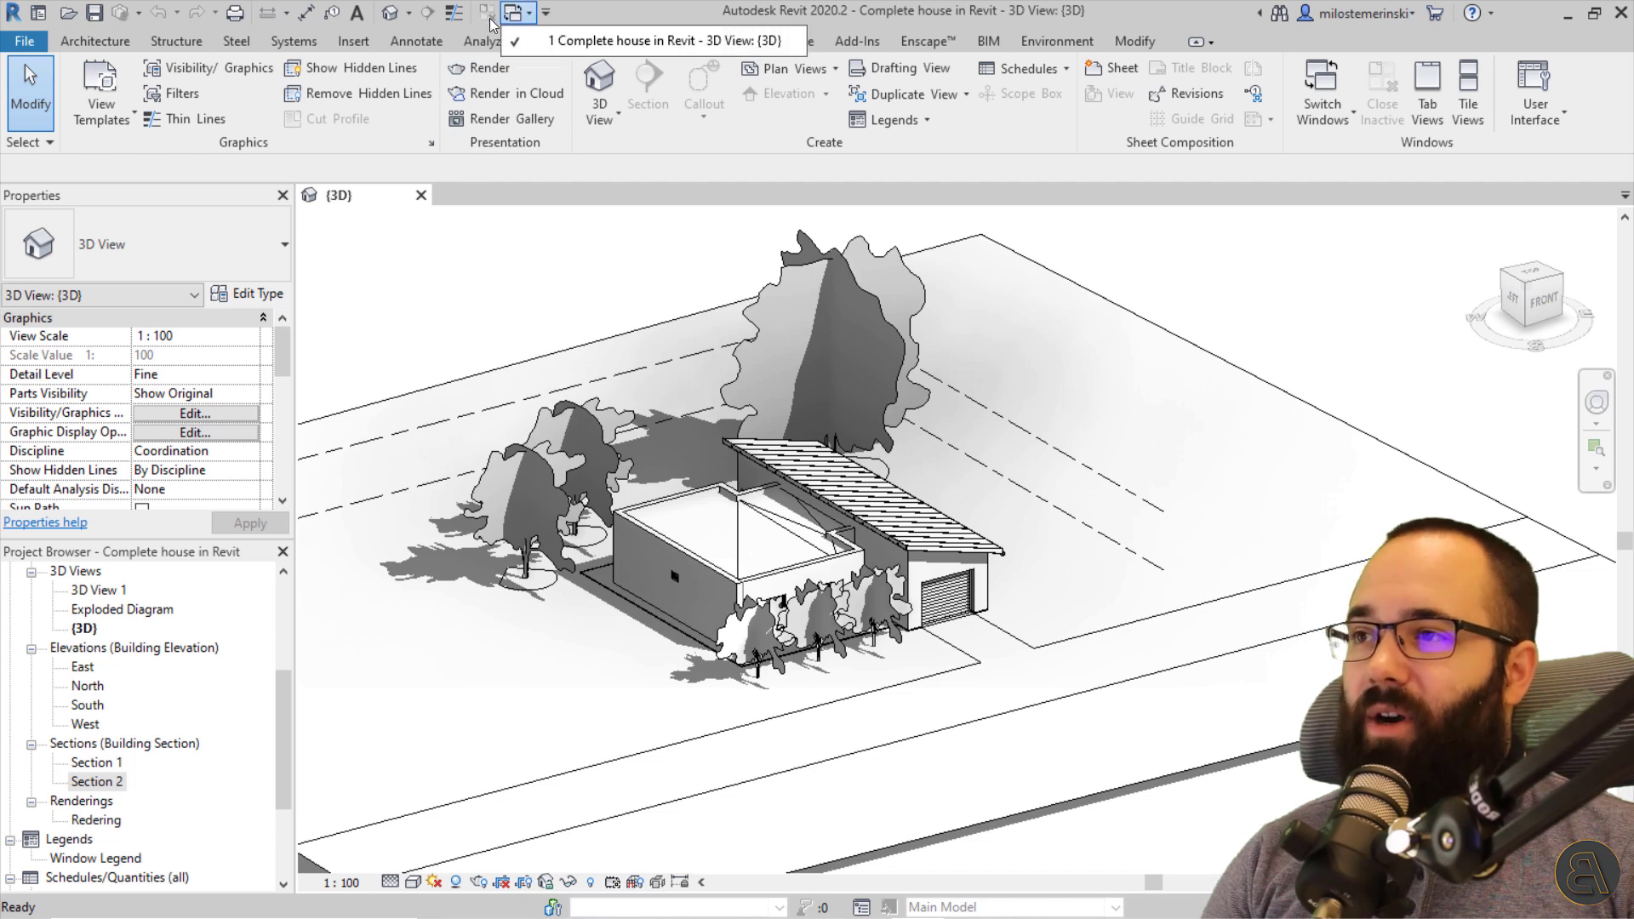
{"action": "left_click", "coordinate": [485, 34]}
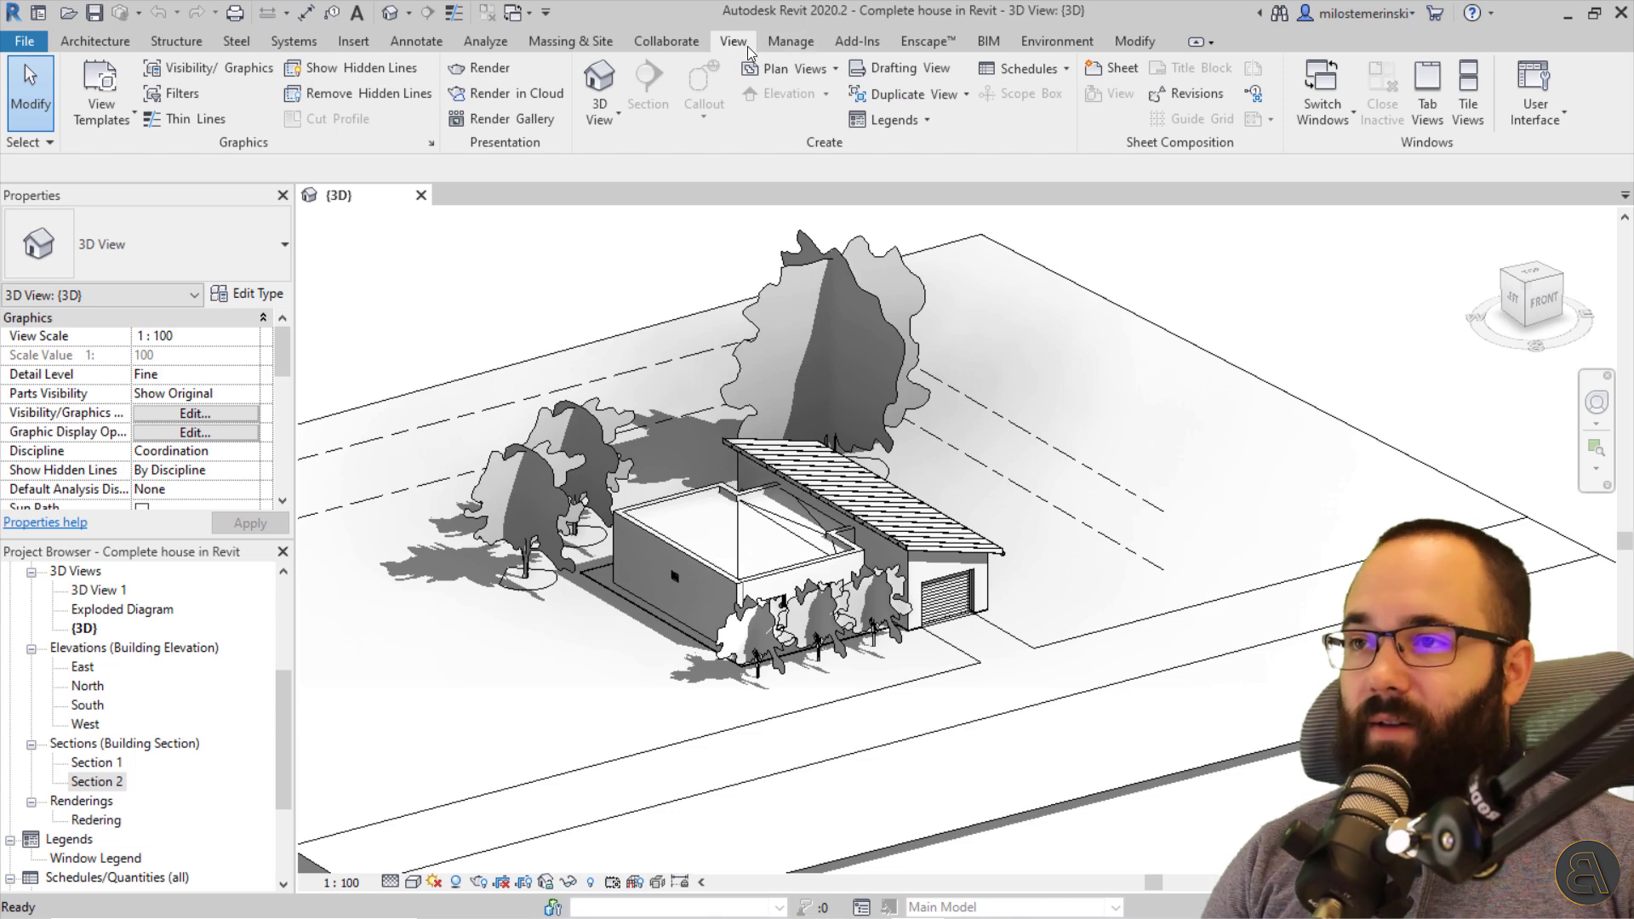
{"action": "left_click", "coordinate": [95, 41]}
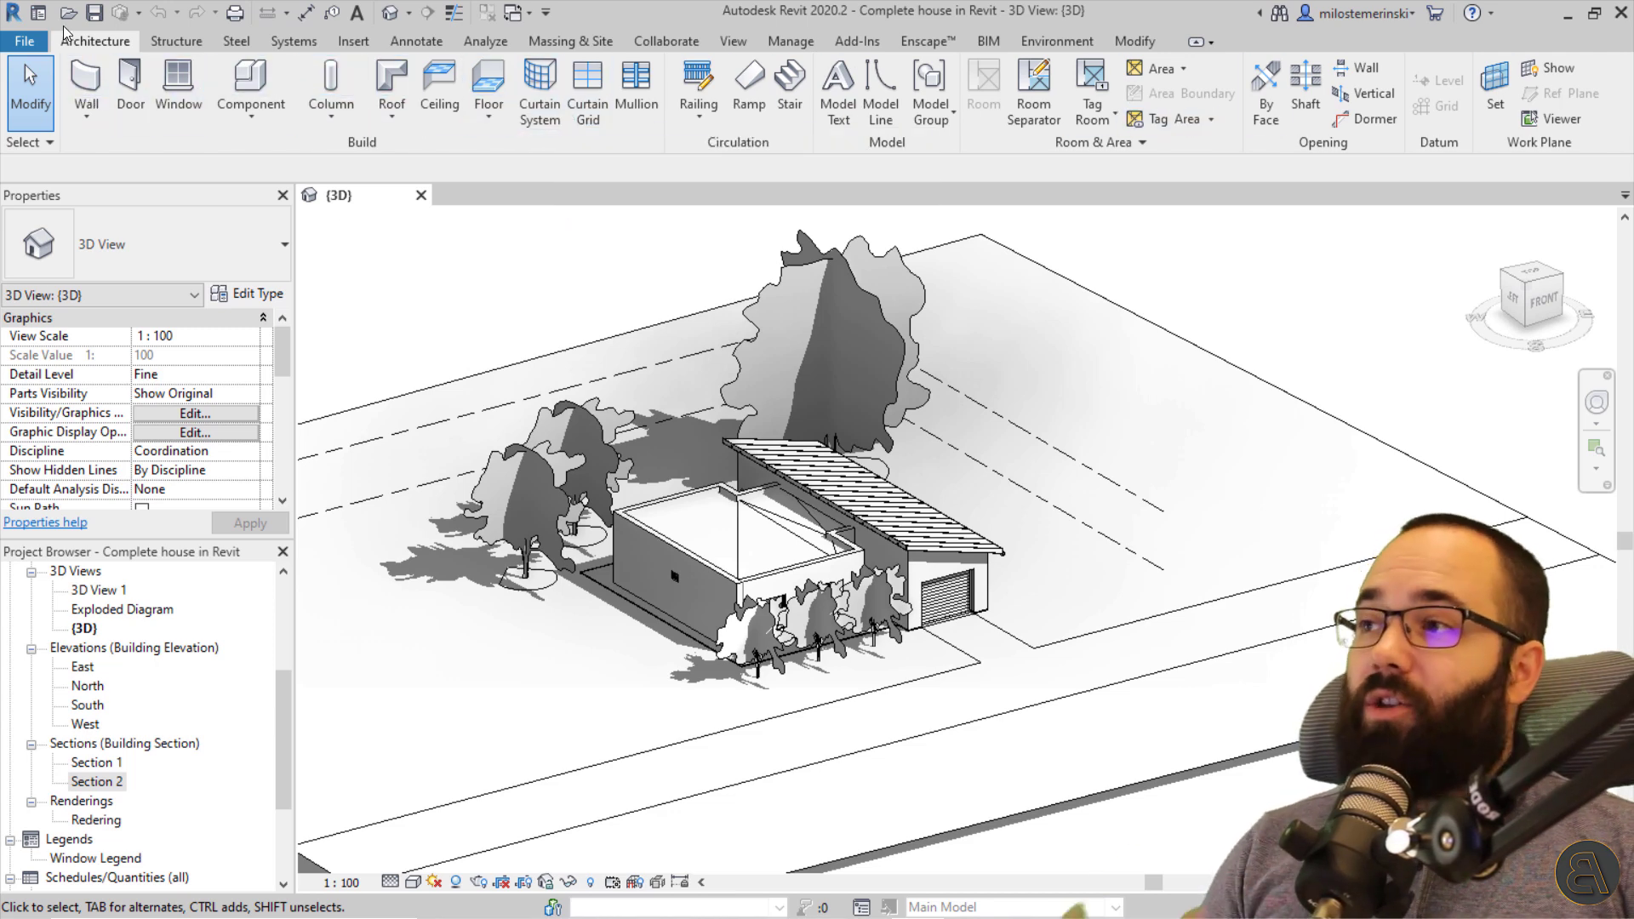
From the Structure tab, open Options on the User Interface page and move the dialog down-left.
{"action": "left_click", "coordinate": [174, 42]}
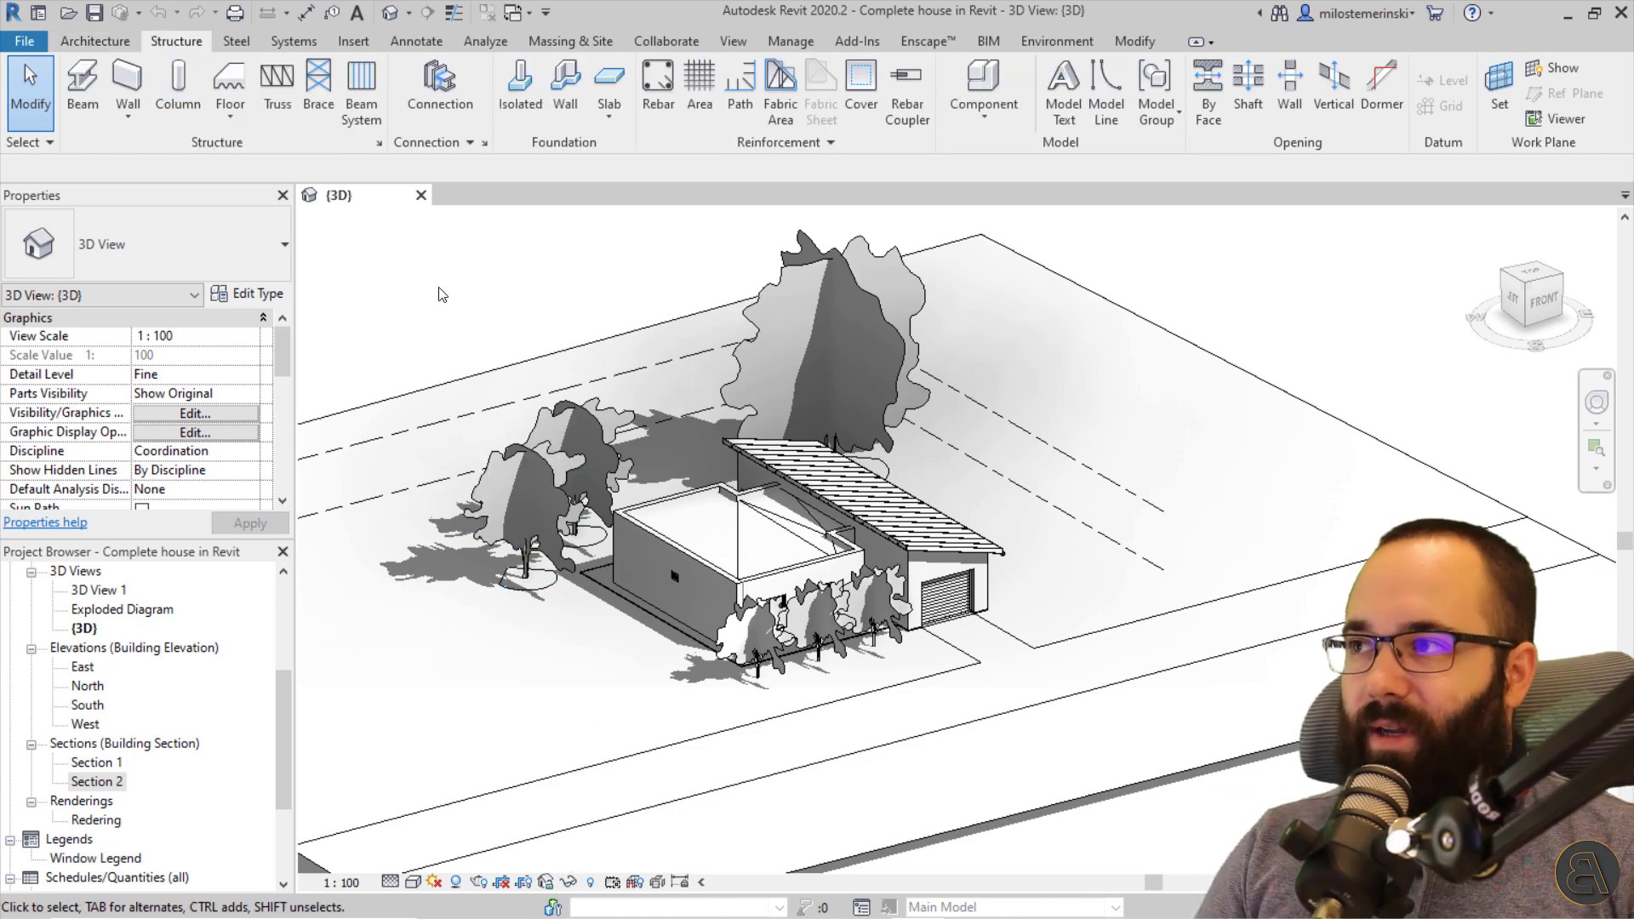
{"action": "left_click", "coordinate": [36, 48]}
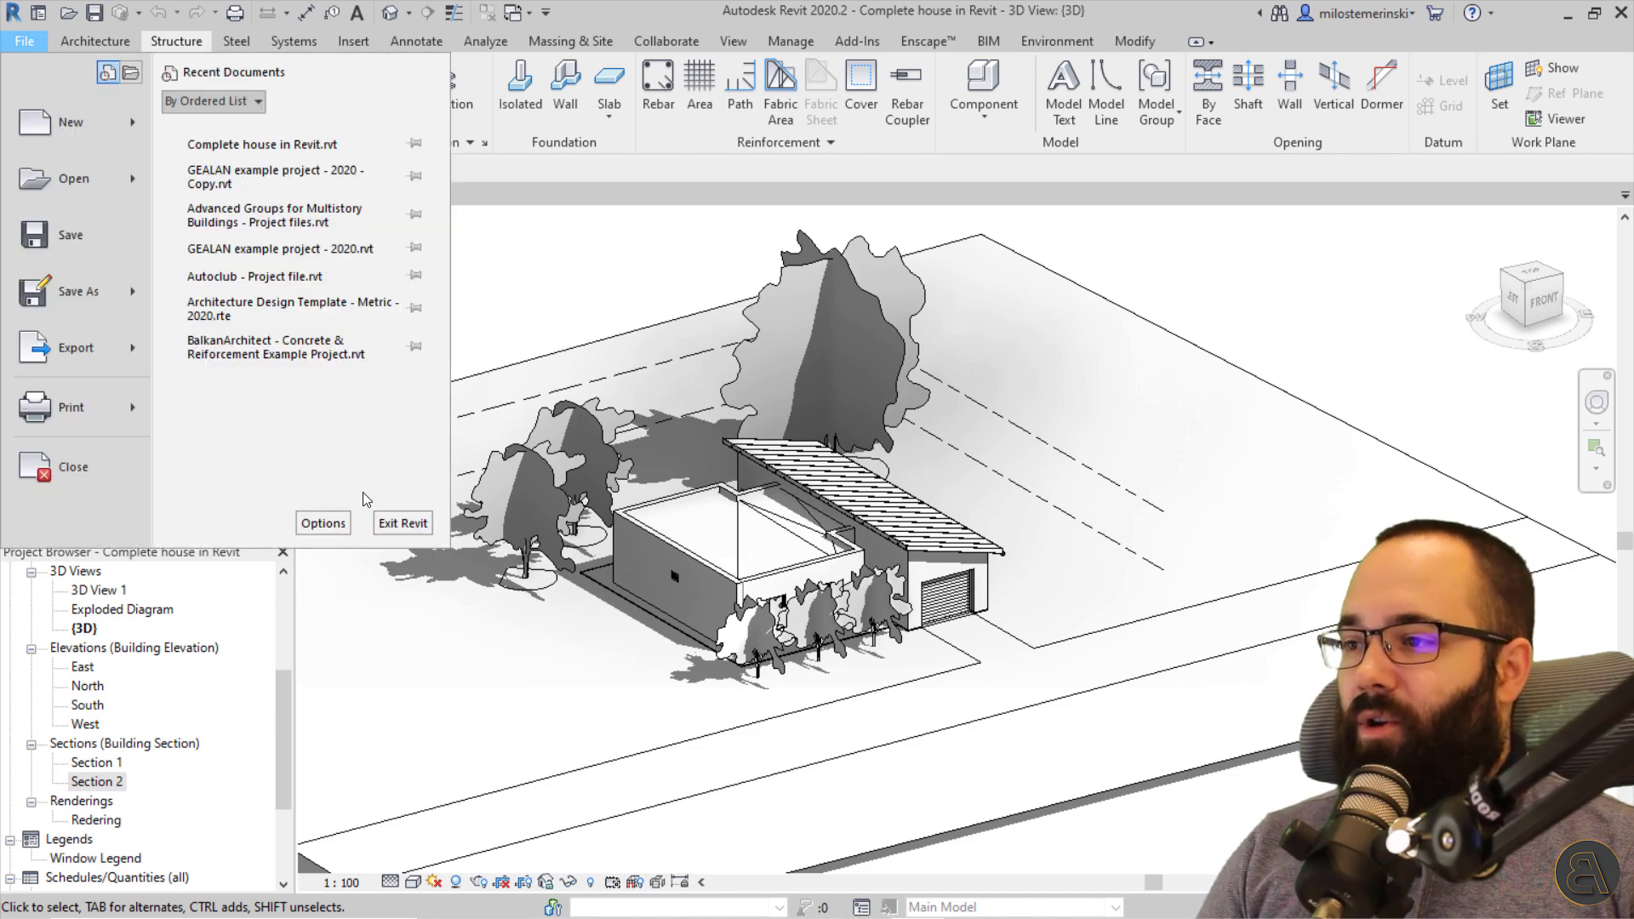
{"action": "key", "text": "Escape"}
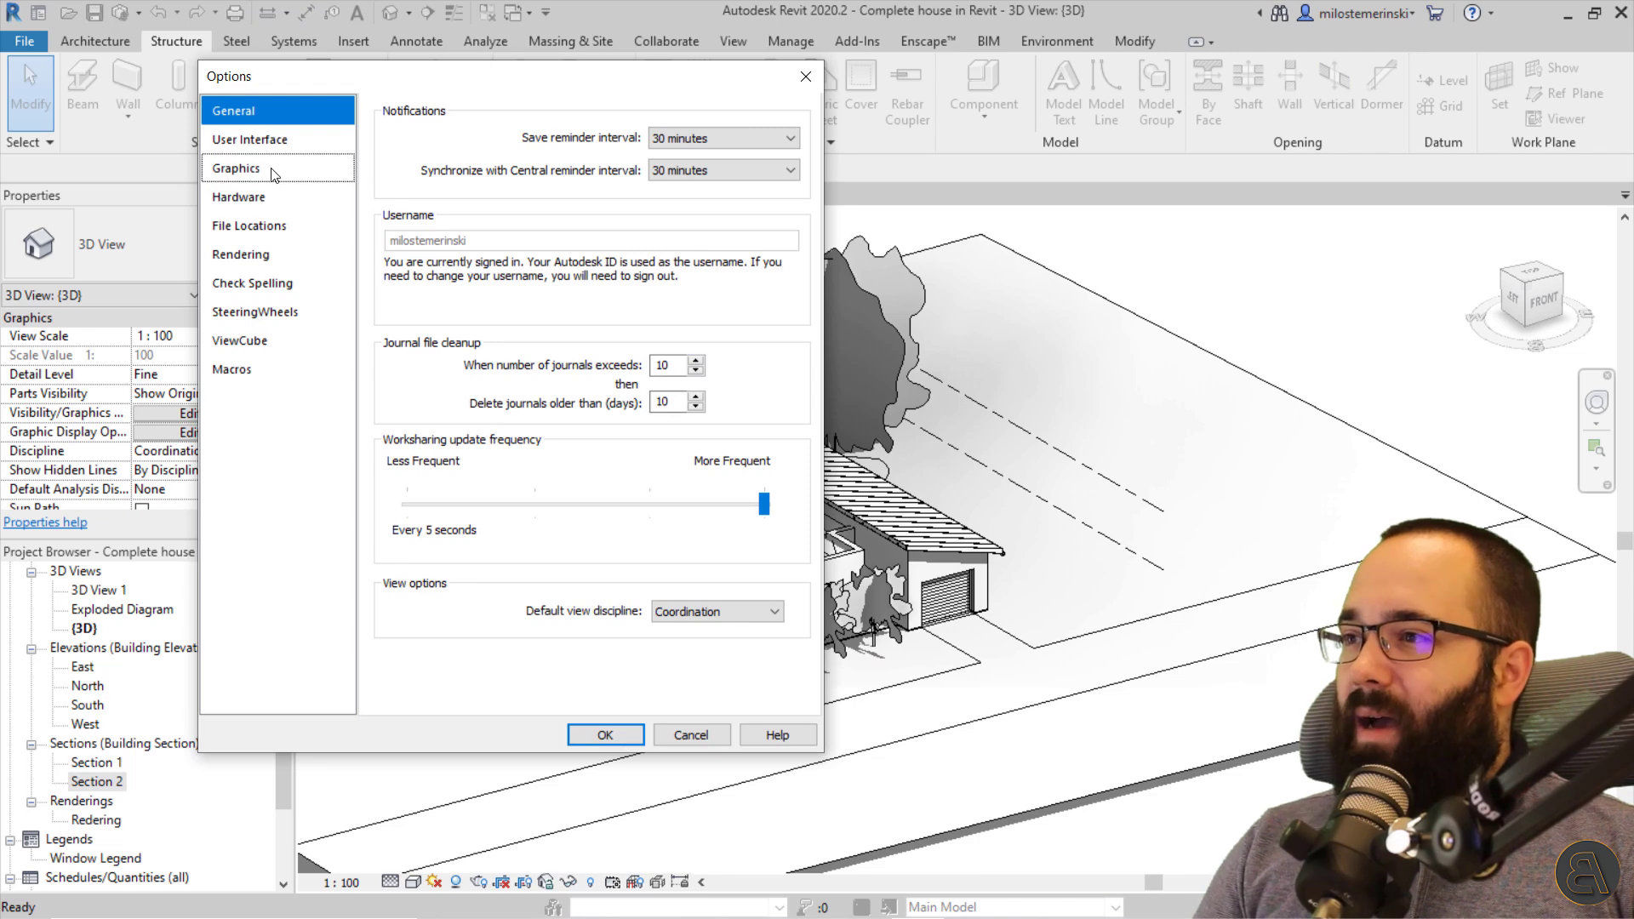
{"action": "left_click", "coordinate": [258, 143]}
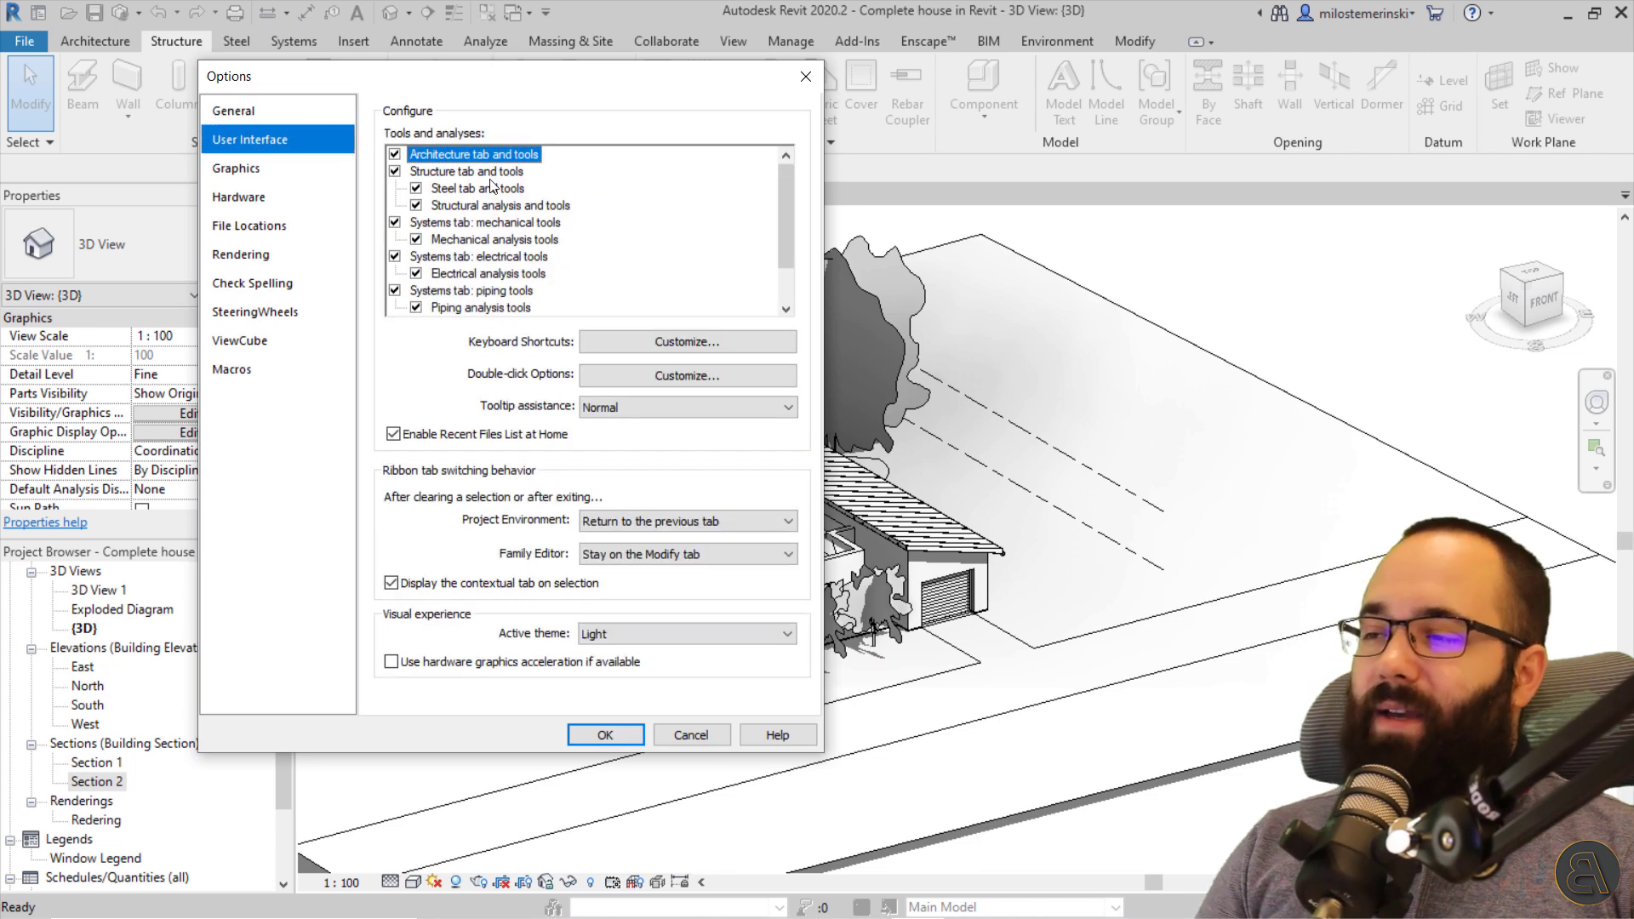
{"action": "mouse_move", "coordinate": [790, 179]}
{"action": "left_mouse_down"}
{"action": "mouse_move", "coordinate": [788, 249]}
{"action": "mouse_move", "coordinate": [786, 151]}
{"action": "left_mouse_up"}
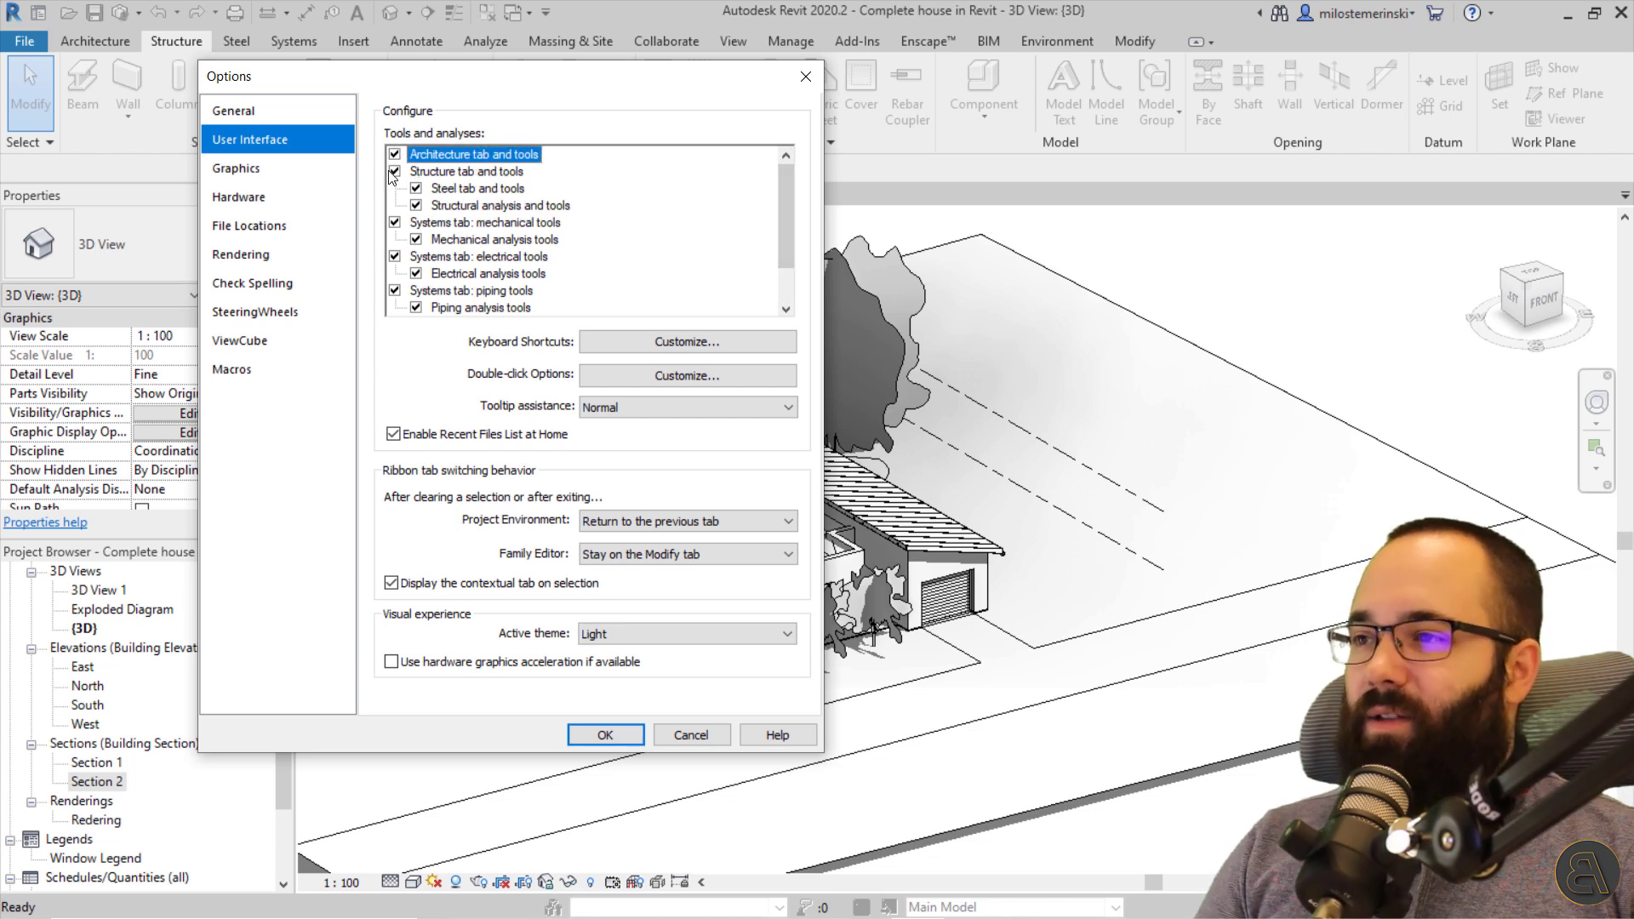
{"action": "left_click_drag", "start_coordinate": [485, 75], "coordinate": [460, 123]}
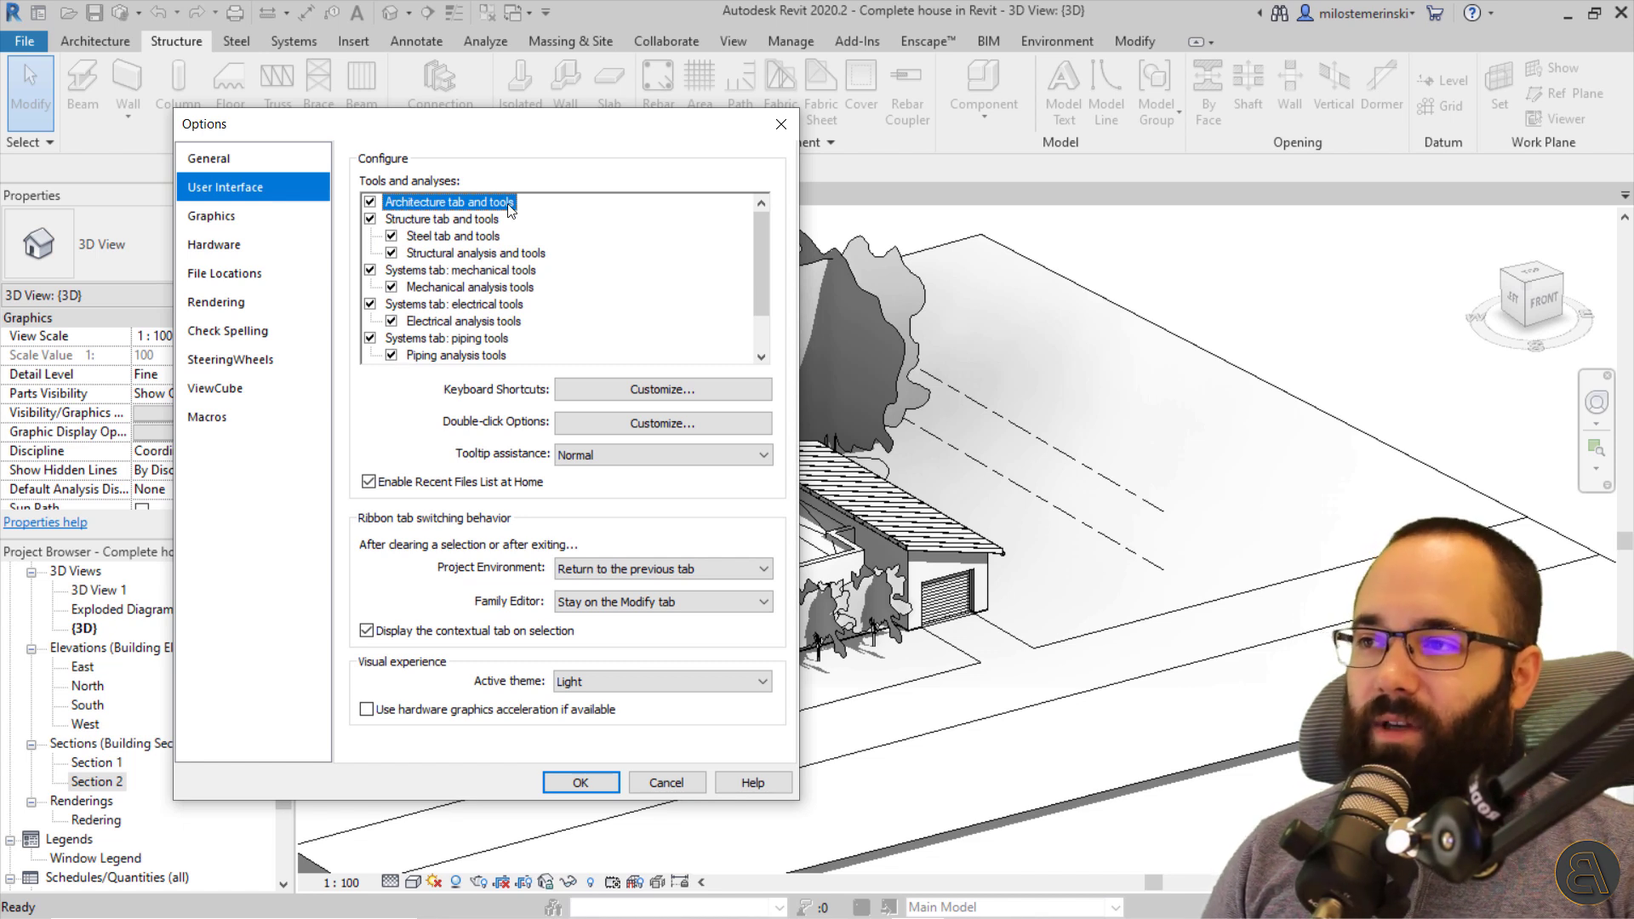
{"action": "scroll", "coordinate": [546, 281], "scroll_direction": "down", "scroll_amount": 1}
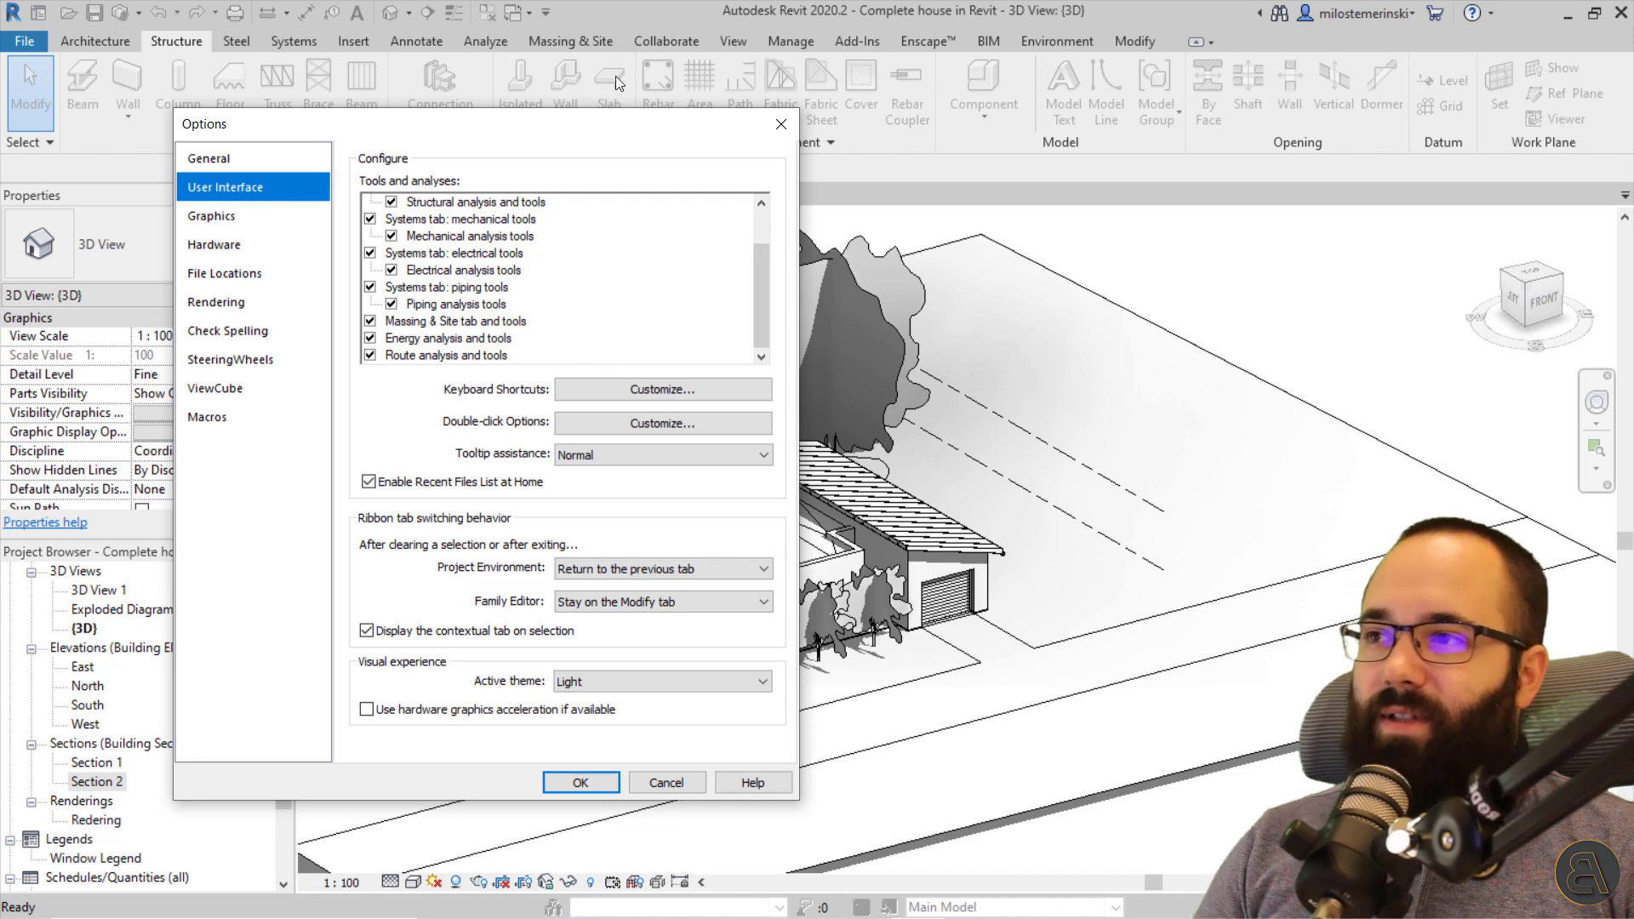
{"action": "scroll", "coordinate": [541, 315], "scroll_direction": "up", "scroll_amount": 1}
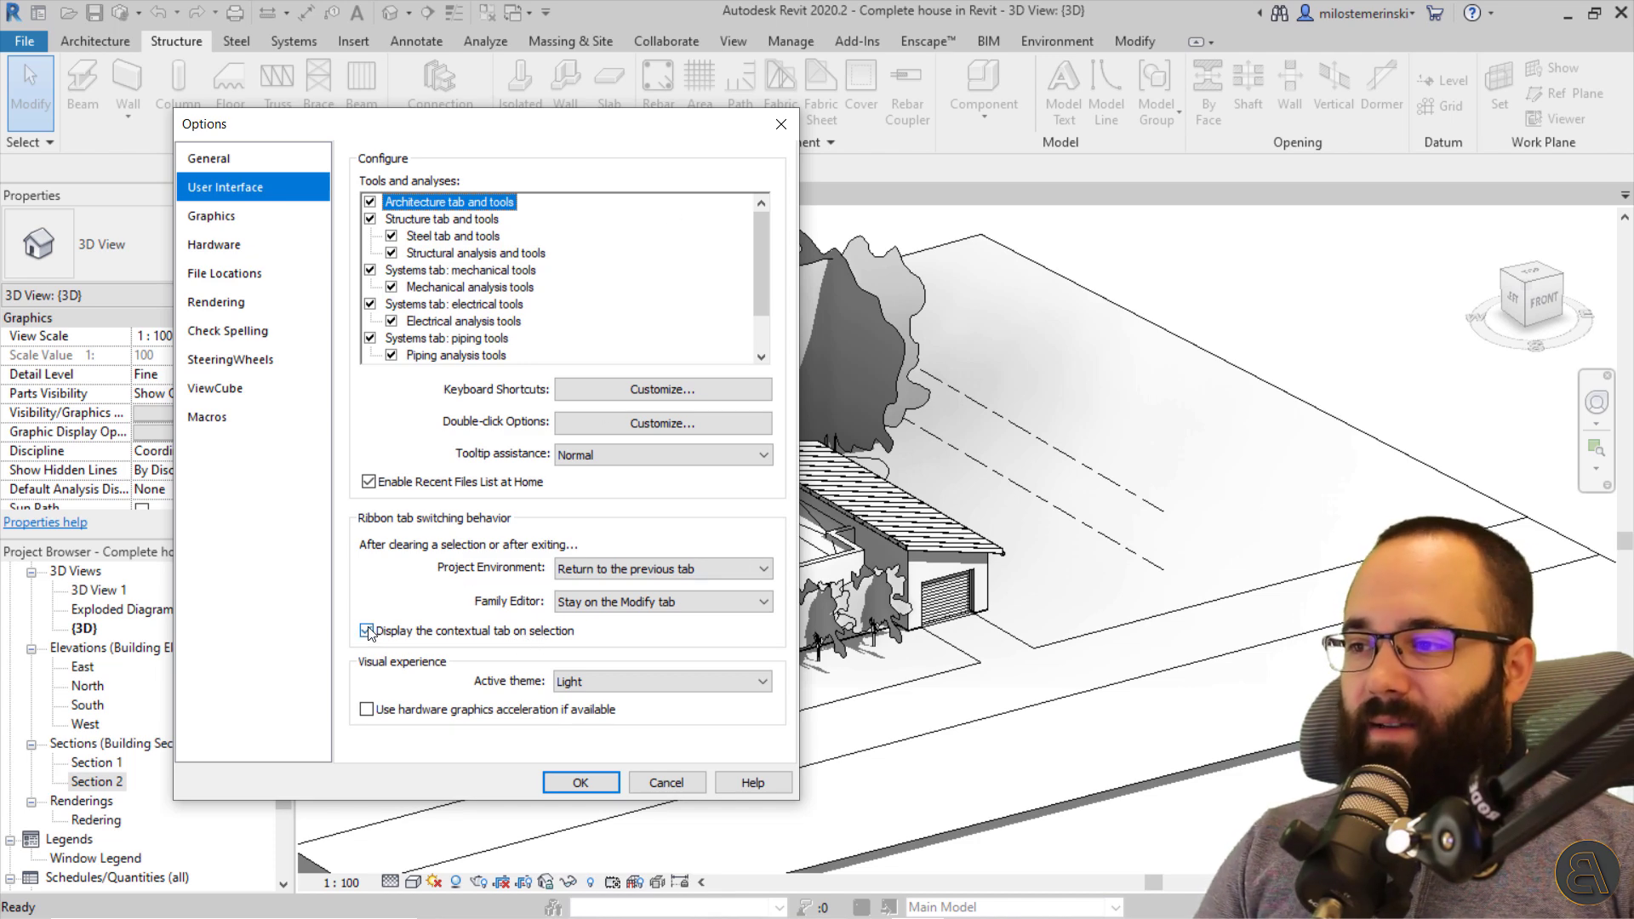
Test a wall selection, then turn off 'Display the contextual tab on selection' in Options.
{"action": "left_click", "coordinate": [789, 137]}
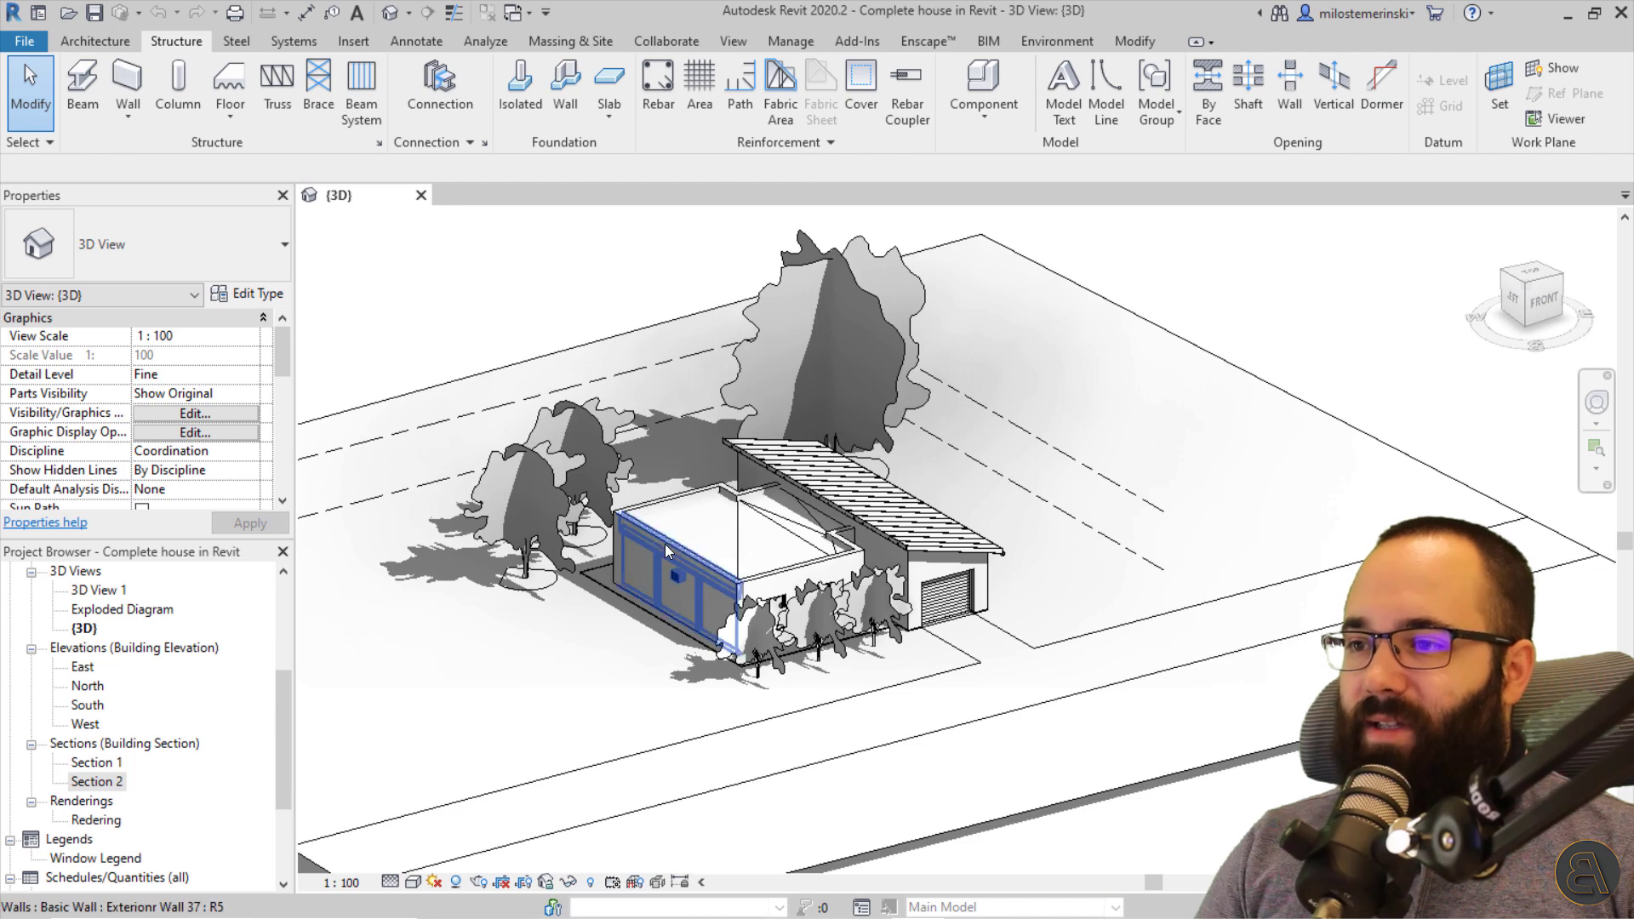
{"action": "left_click", "coordinate": [619, 563]}
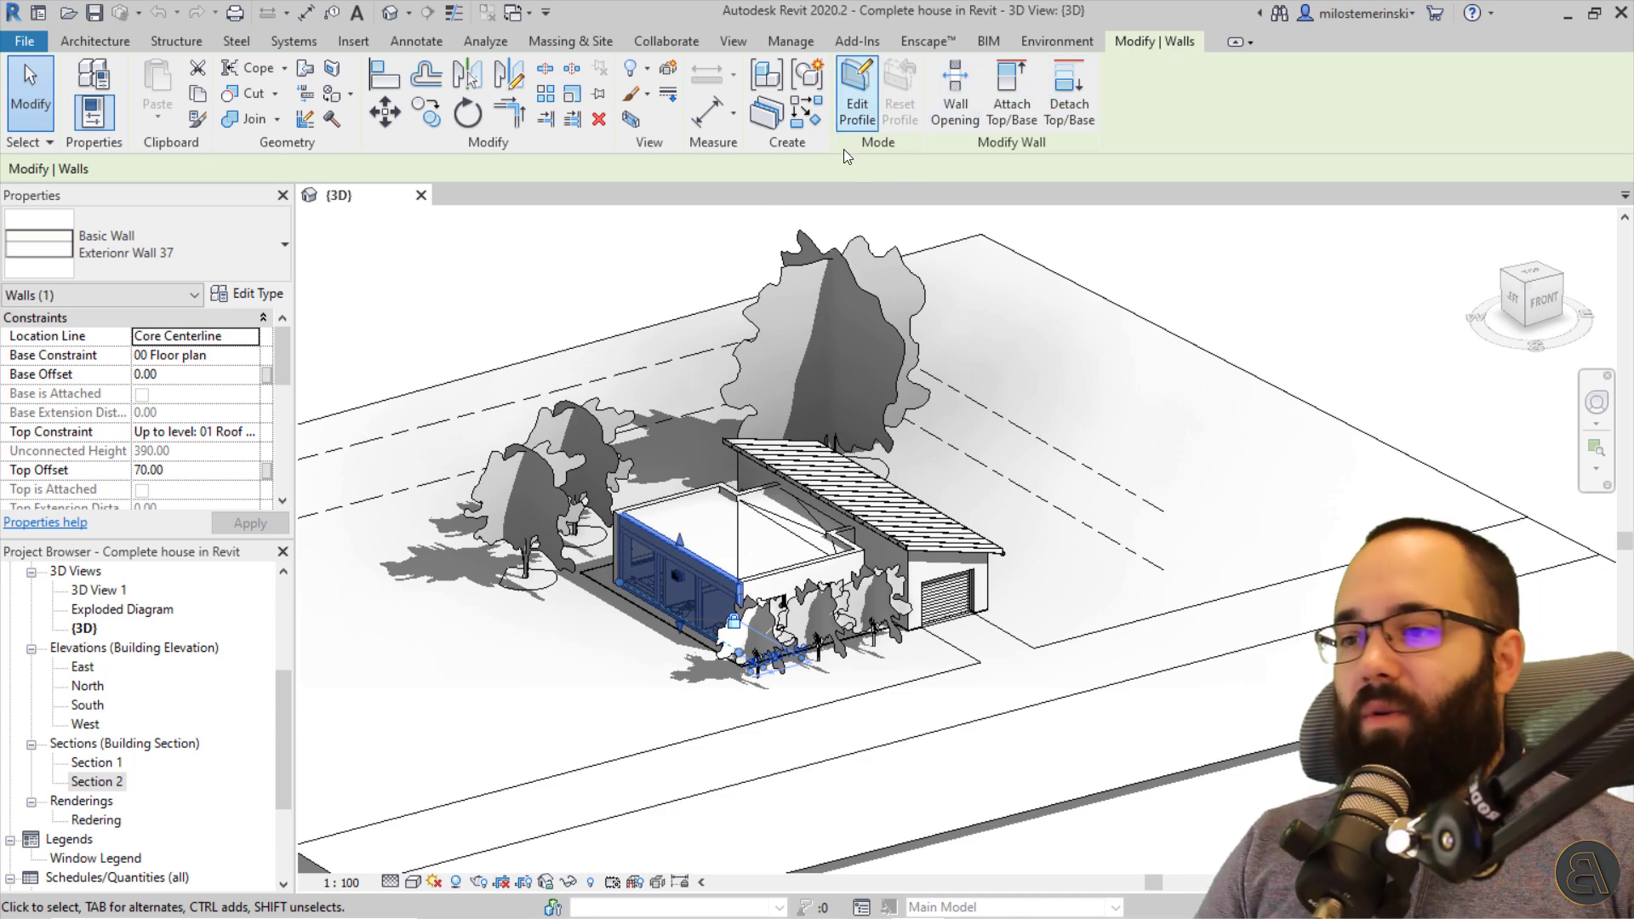
{"action": "left_click", "coordinate": [687, 227]}
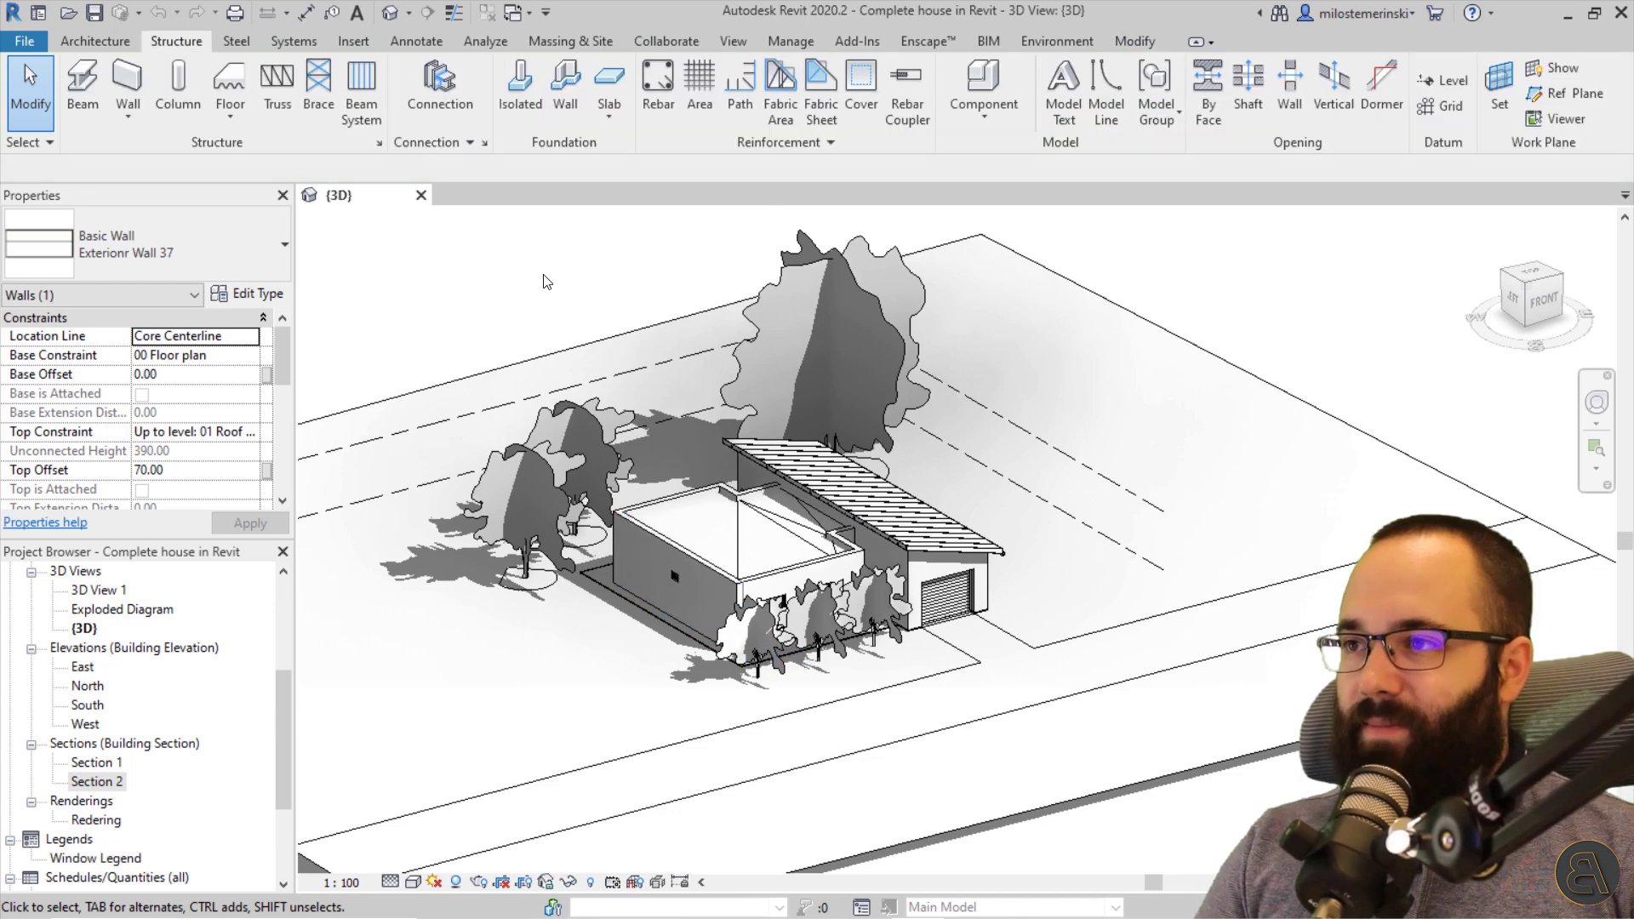
{"action": "left_click", "coordinate": [25, 44]}
{"action": "left_click", "coordinate": [342, 527]}
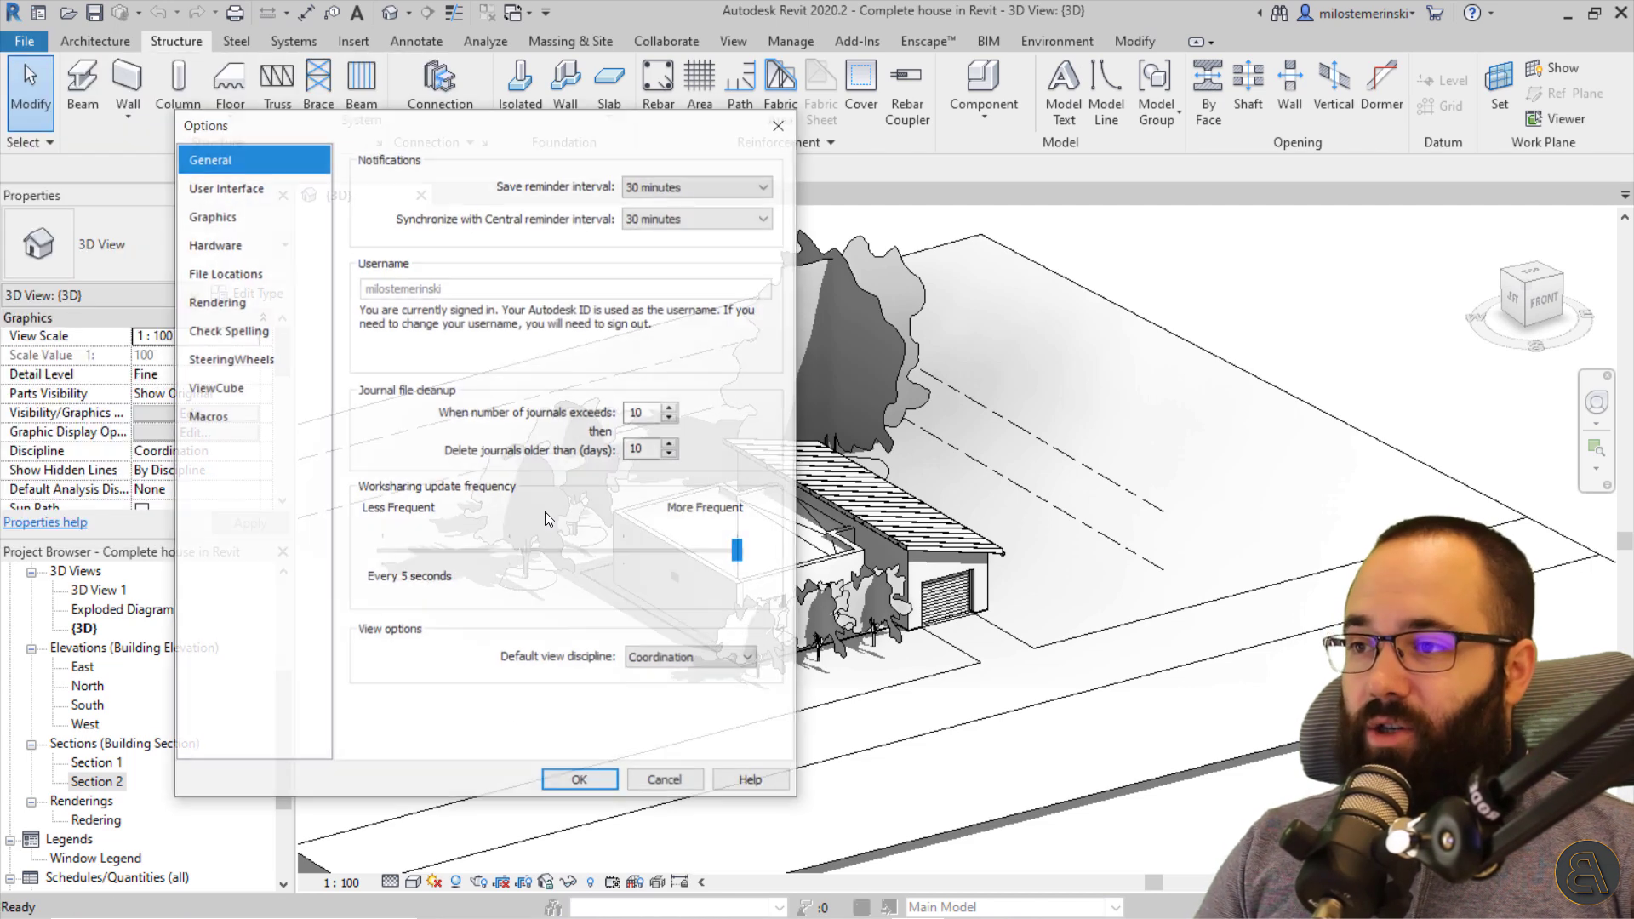
{"action": "left_click", "coordinate": [209, 186]}
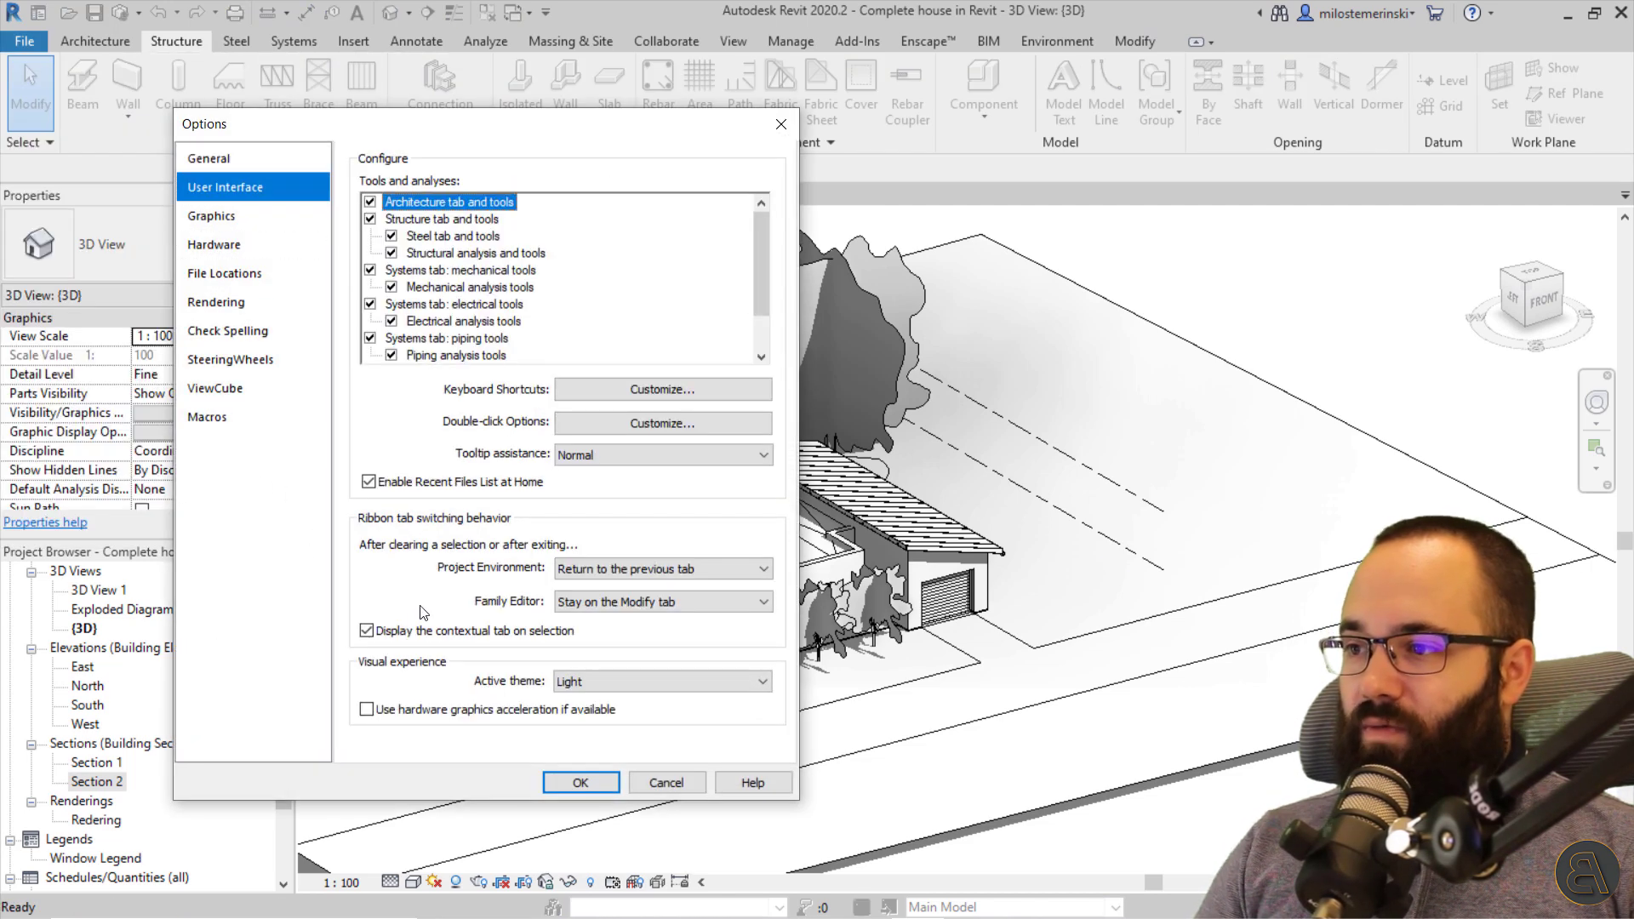
{"action": "left_click", "coordinate": [392, 634]}
{"action": "left_click", "coordinate": [587, 782]}
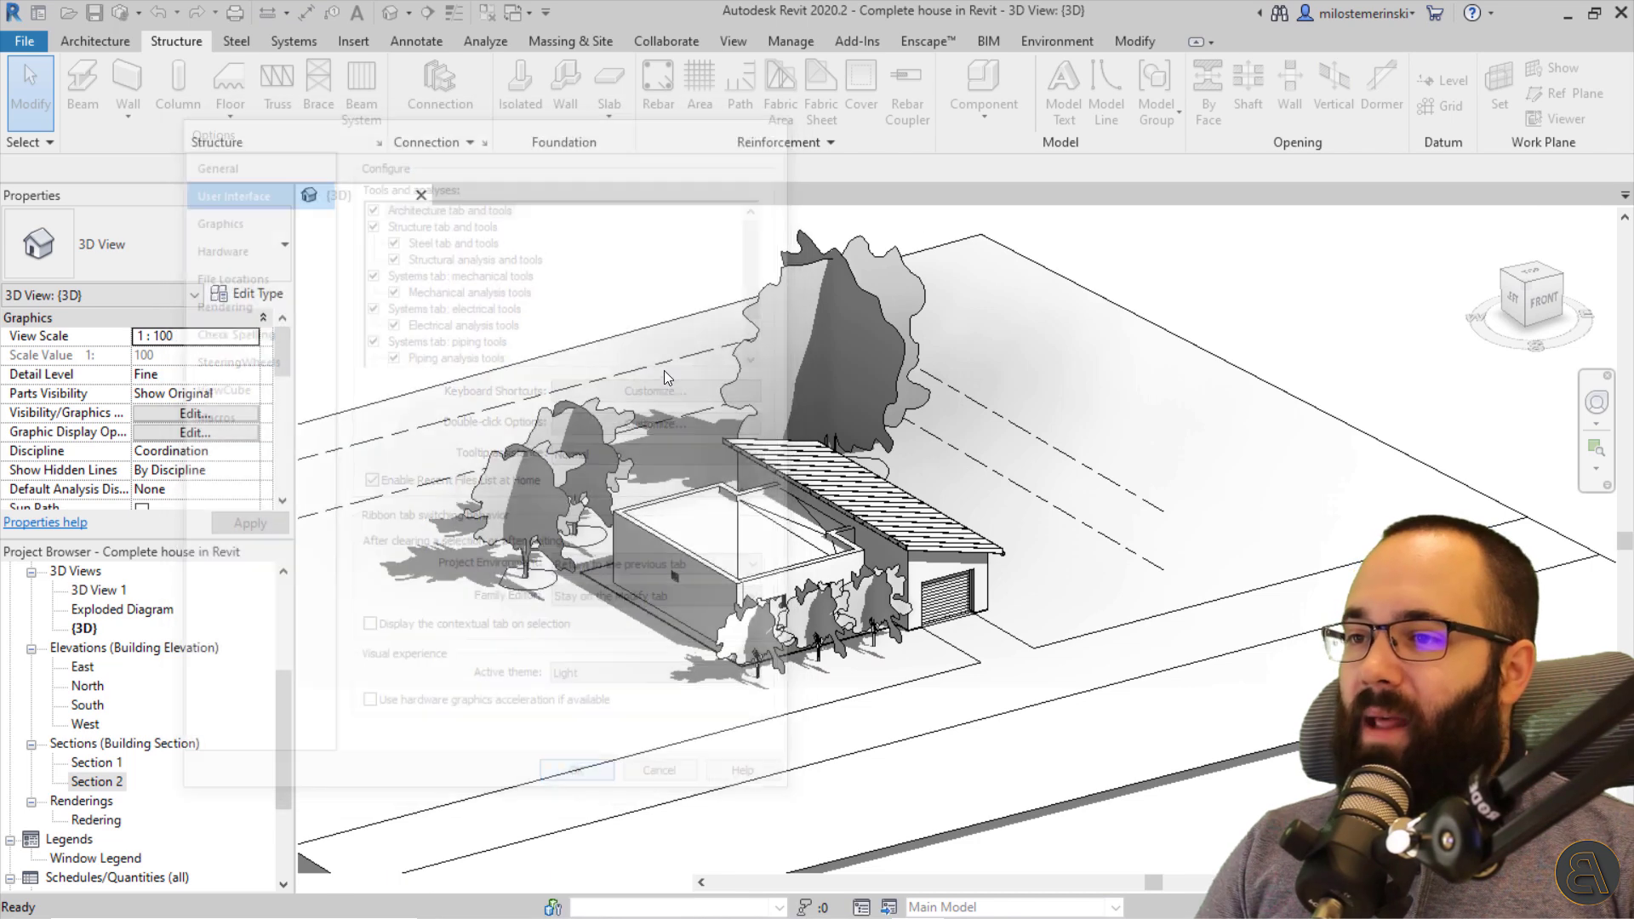
Select a wall to test the change, then re-enable the contextual tab option in Options.
{"action": "left_click", "coordinate": [650, 536]}
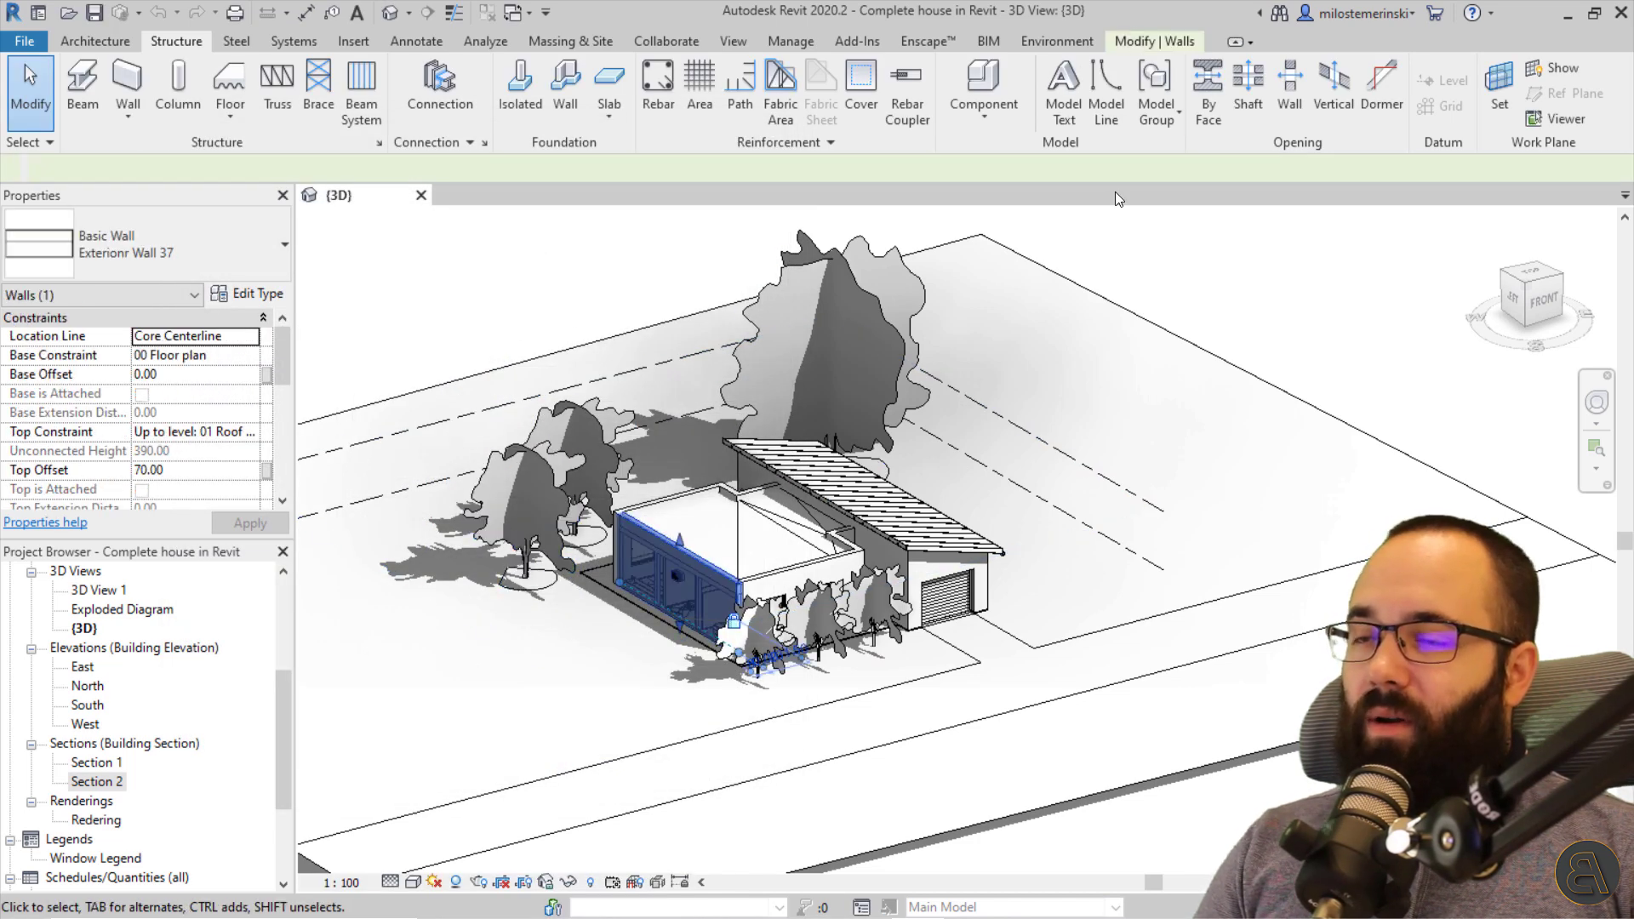
{"action": "left_click", "coordinate": [1168, 43]}
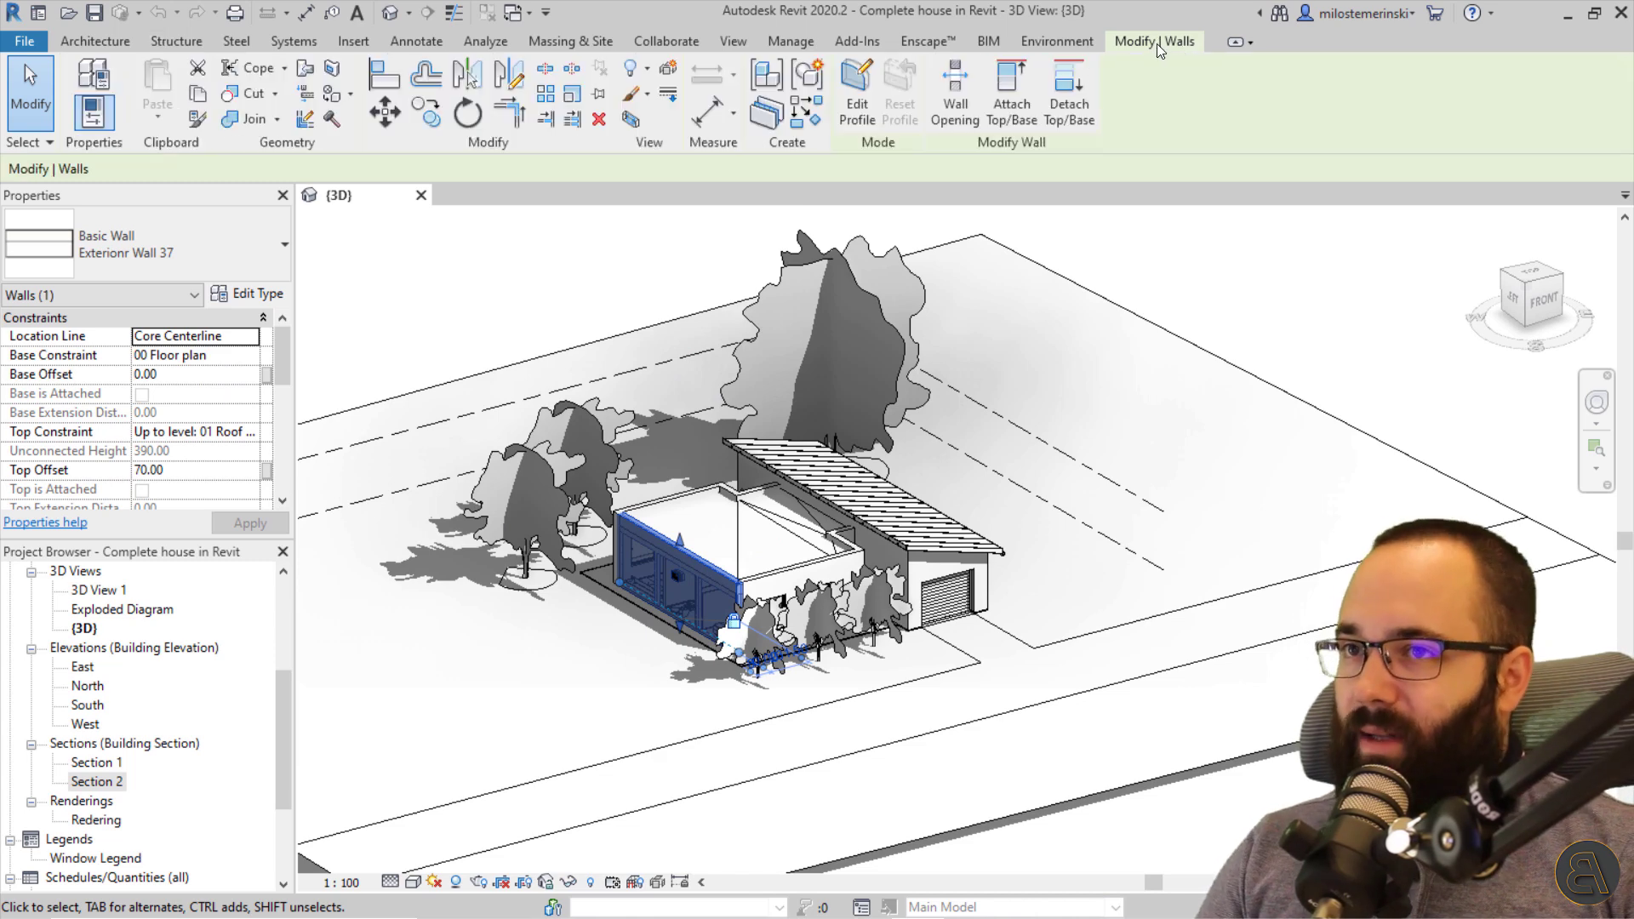
{"action": "left_click", "coordinate": [569, 270]}
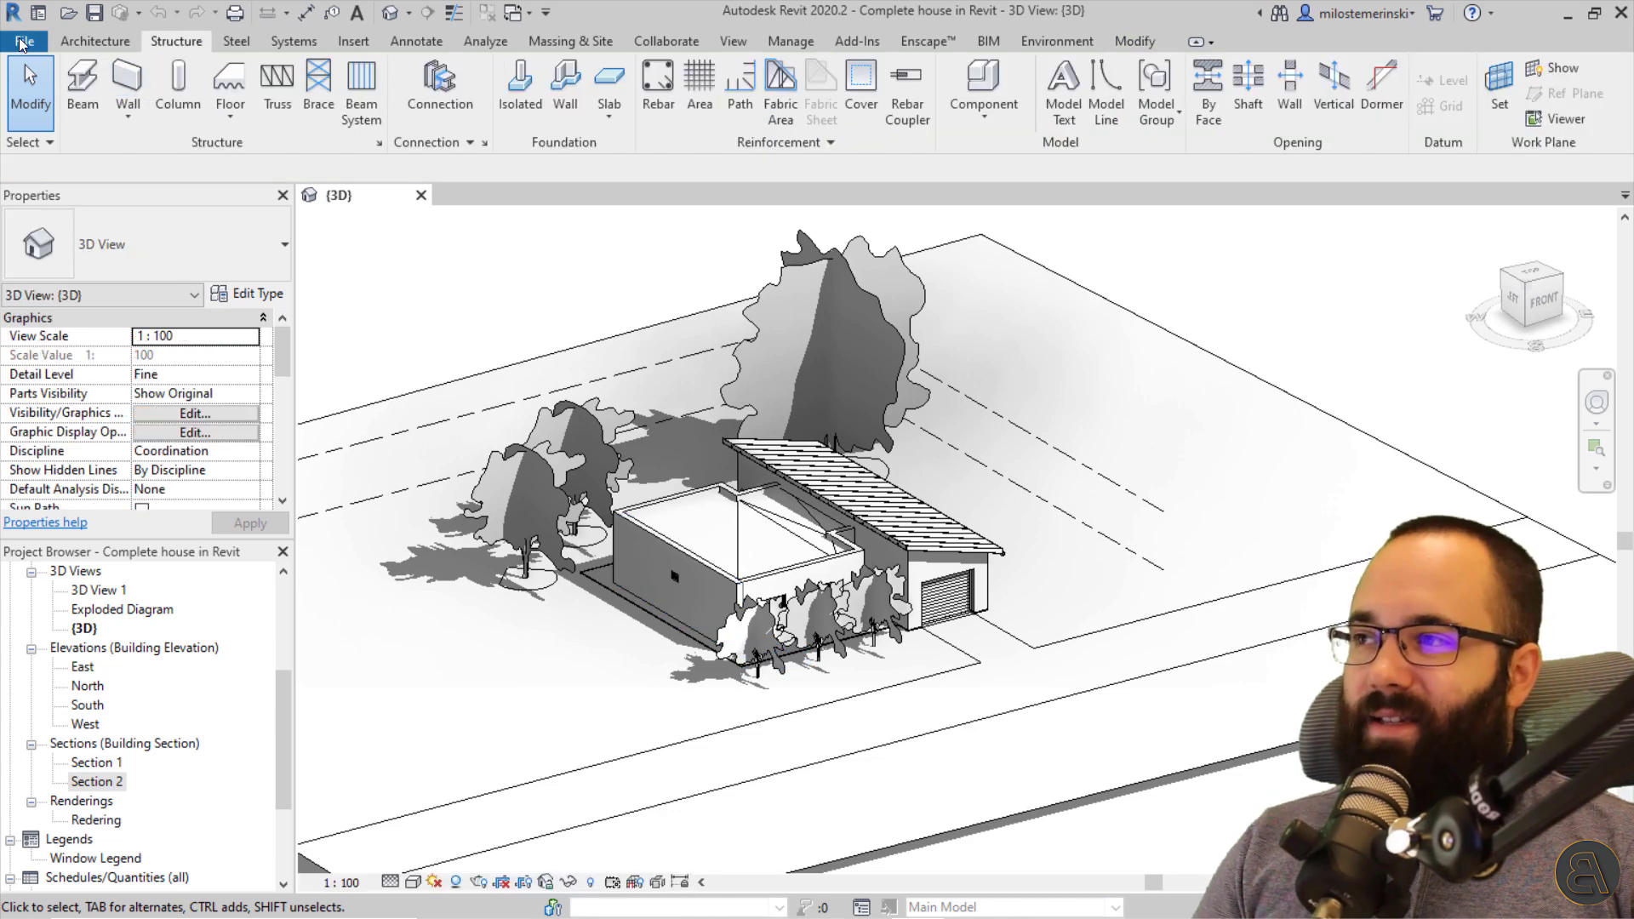
{"action": "left_click", "coordinate": [21, 43]}
{"action": "left_click", "coordinate": [315, 526]}
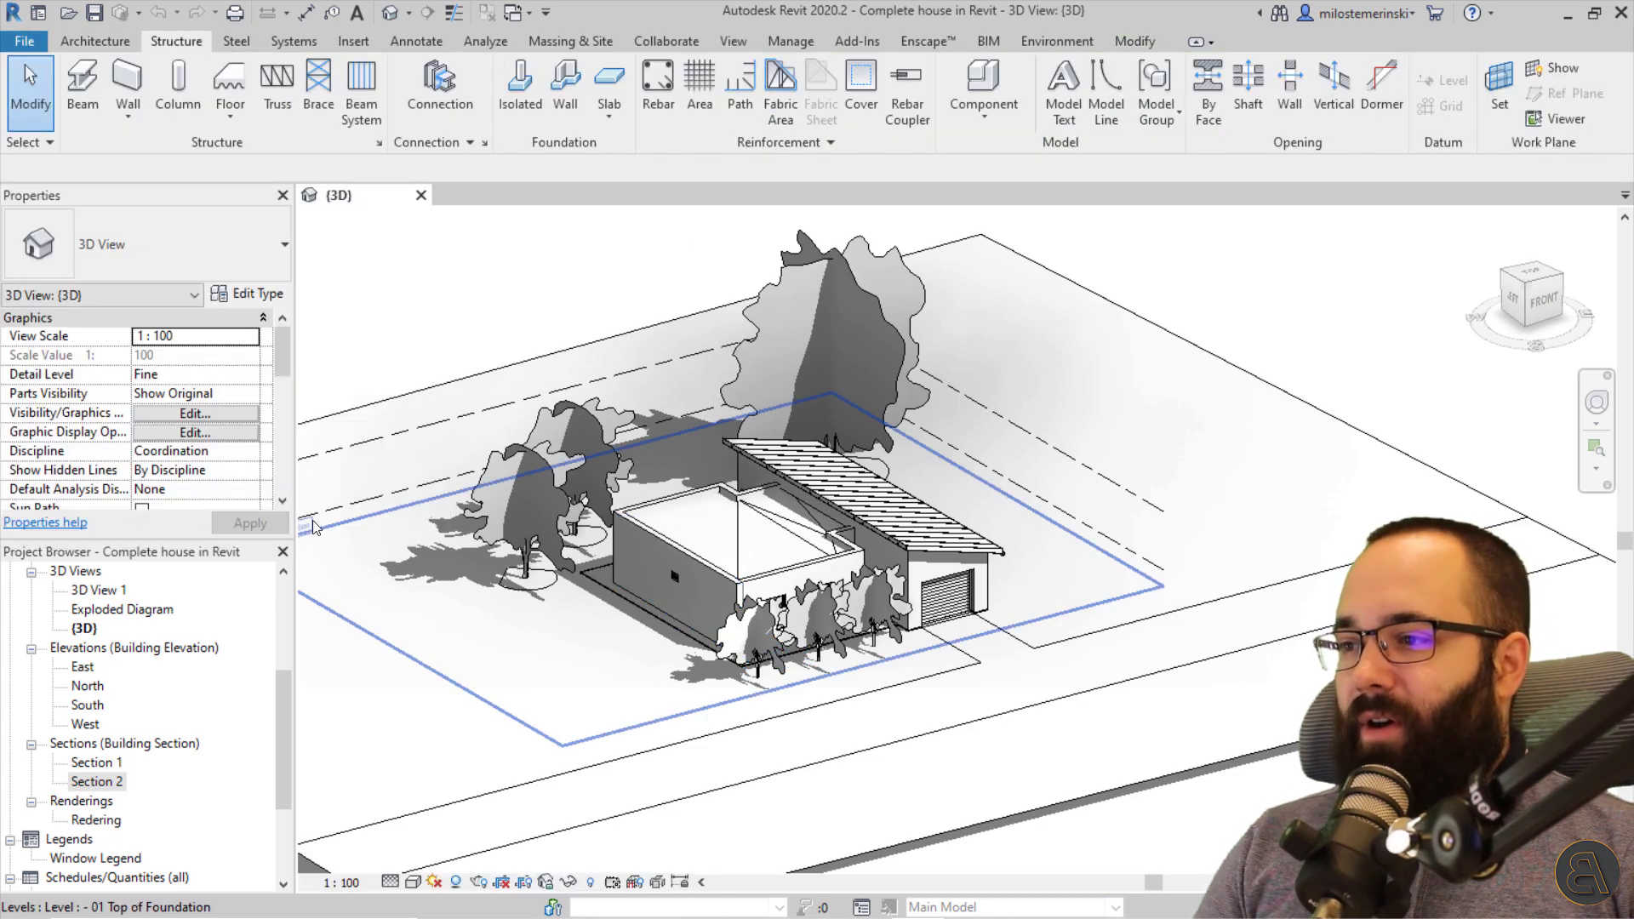
{"action": "left_click", "coordinate": [298, 187]}
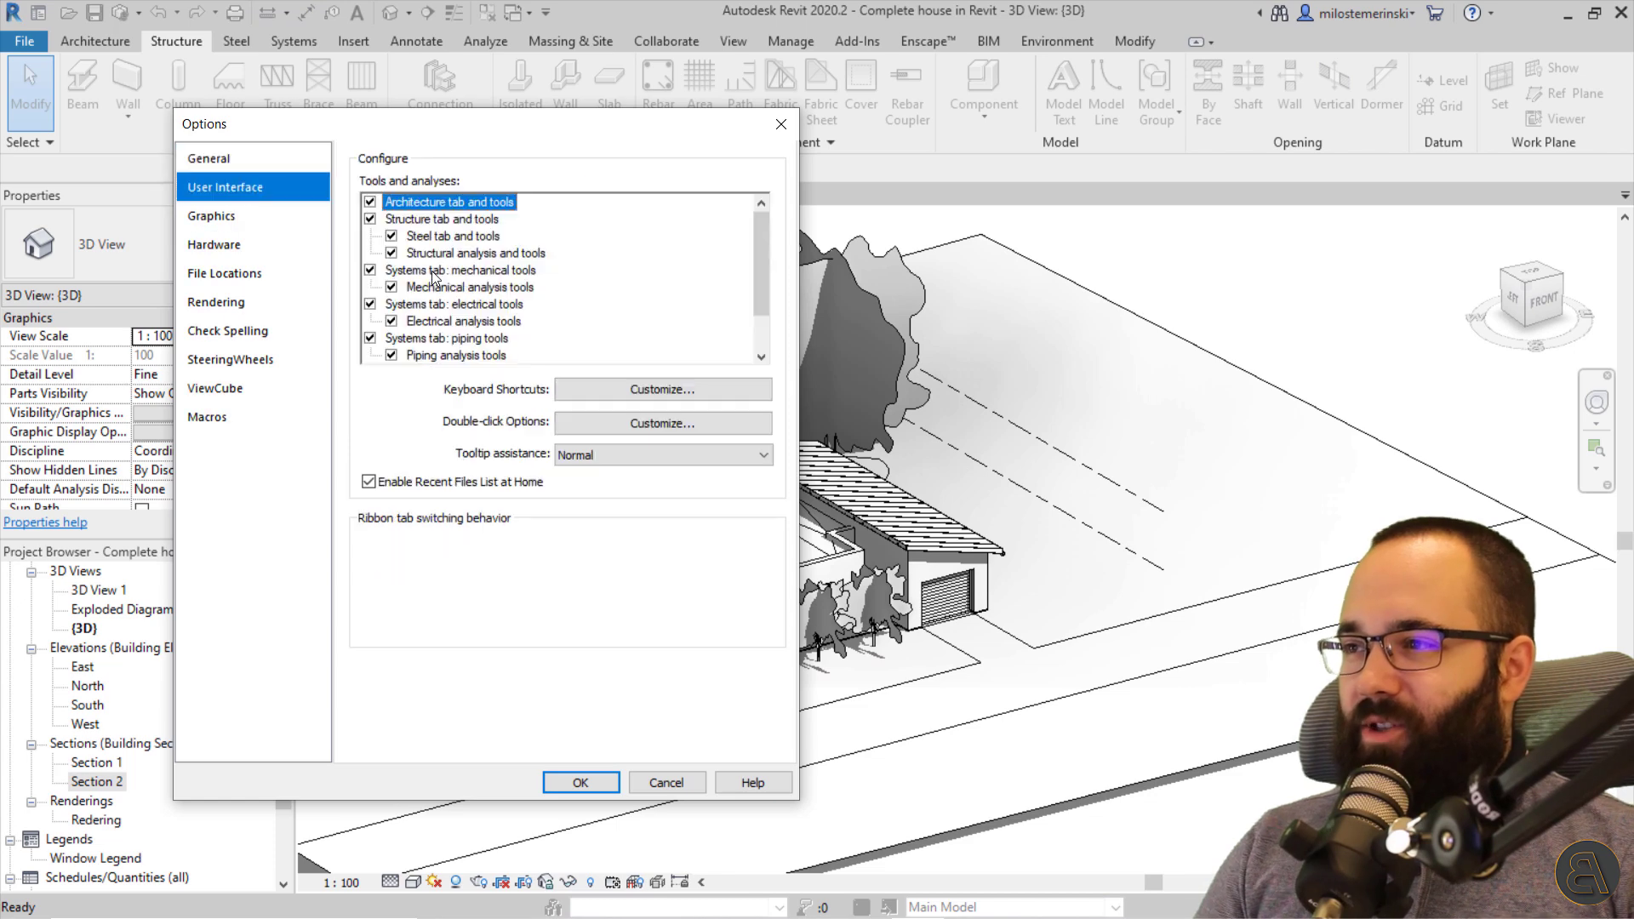
{"action": "left_click", "coordinate": [366, 632]}
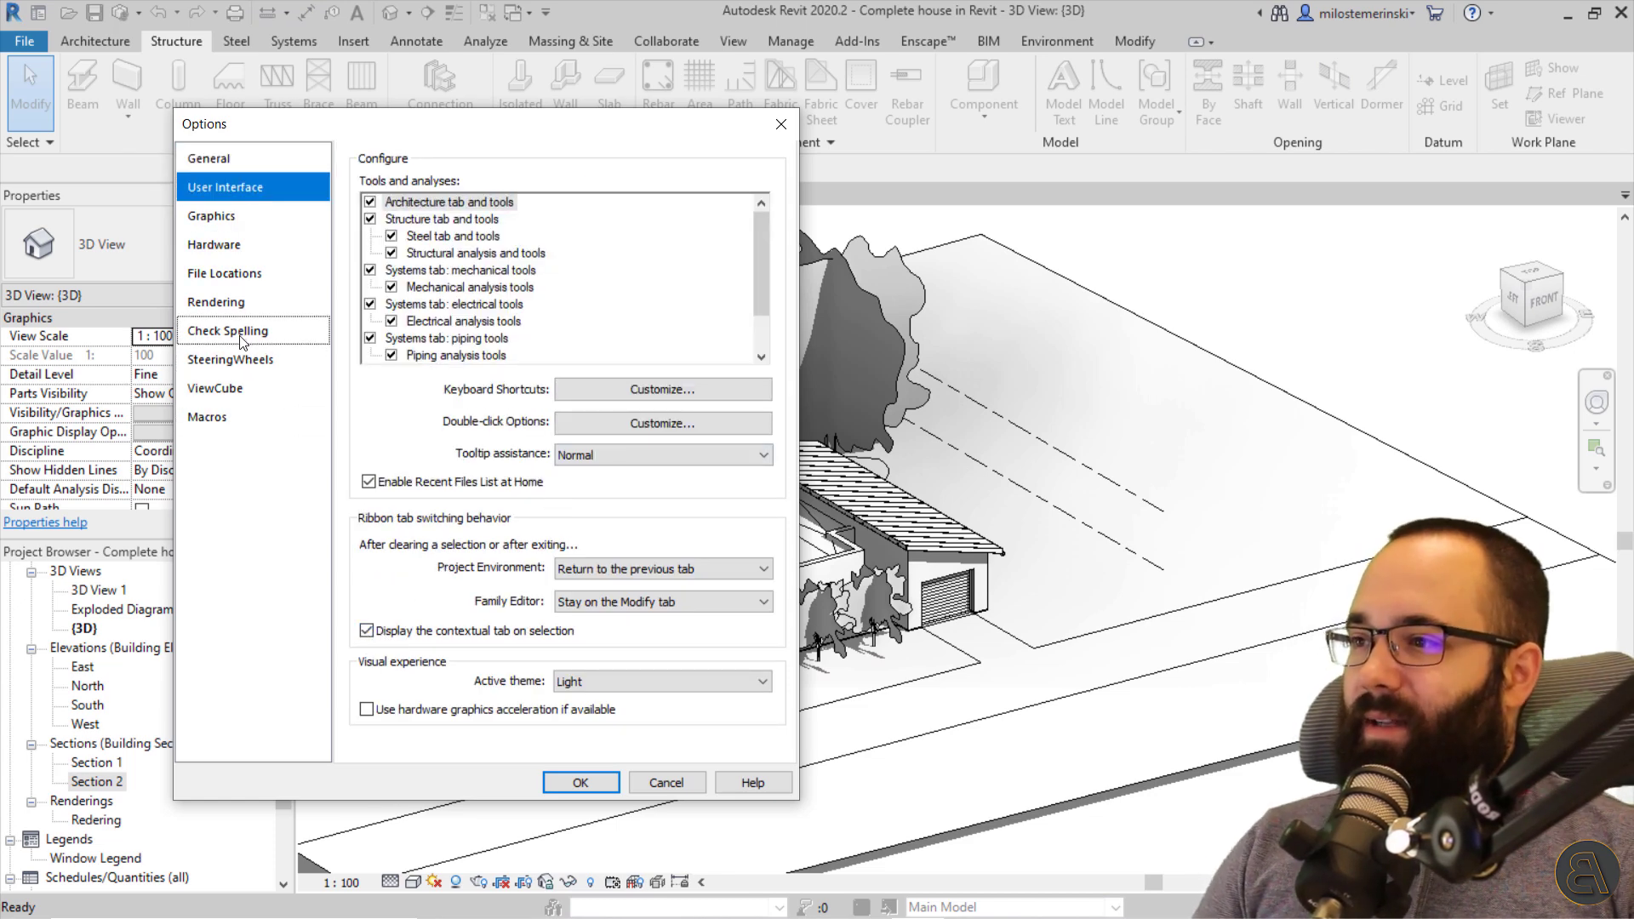
Set the active theme to Dark.
{"action": "left_click", "coordinate": [217, 218]}
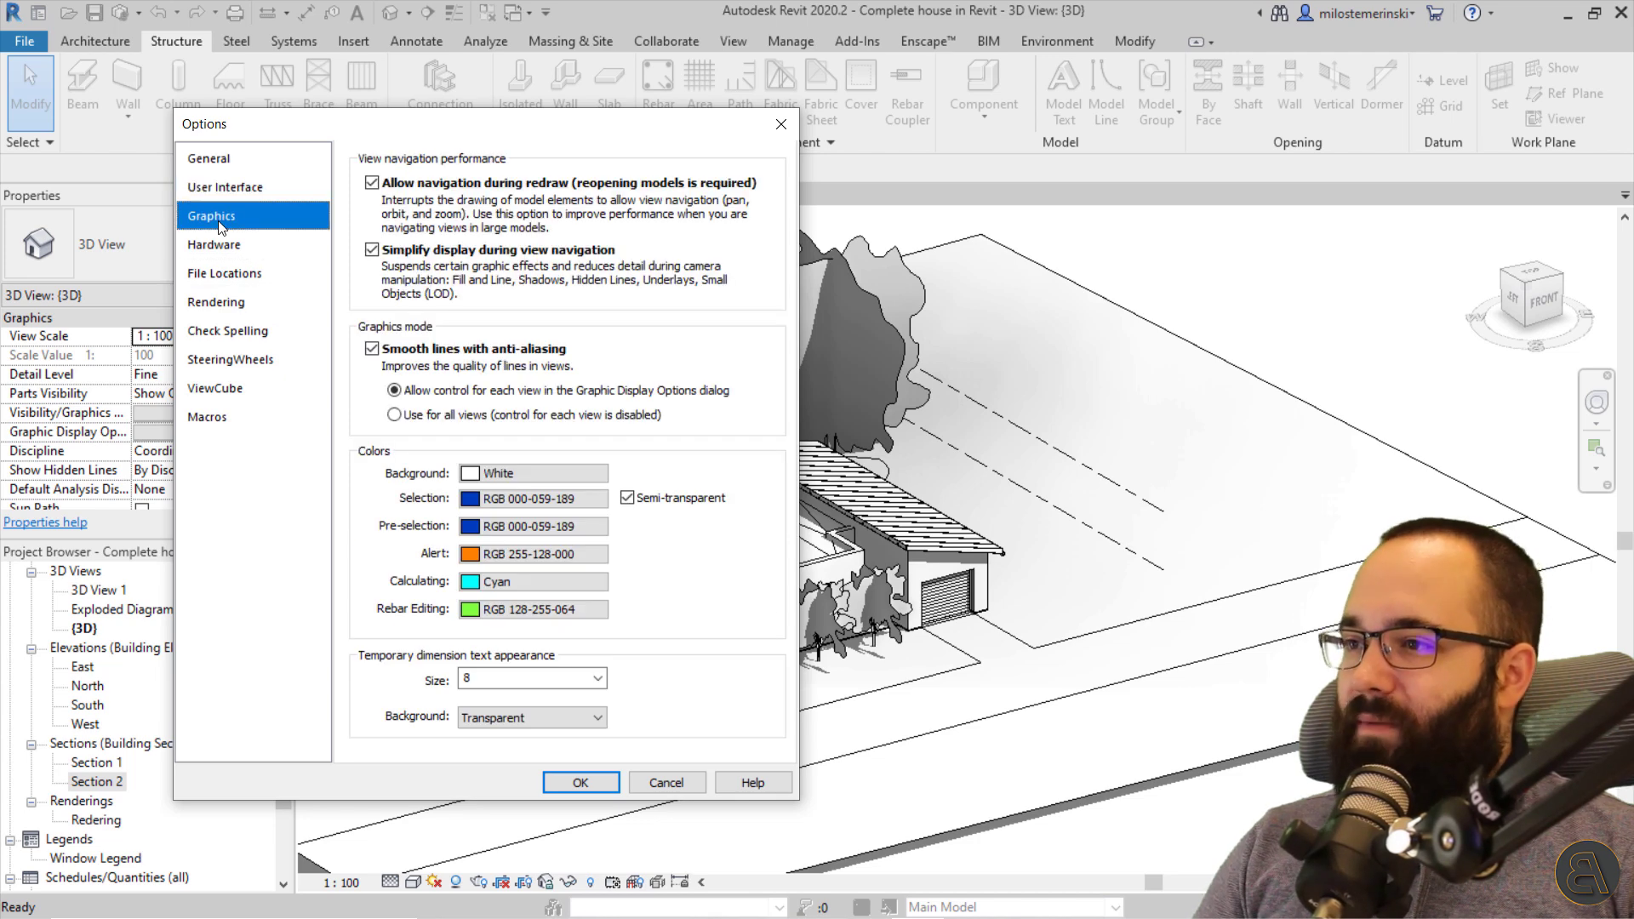
{"action": "left_click", "coordinate": [217, 182]}
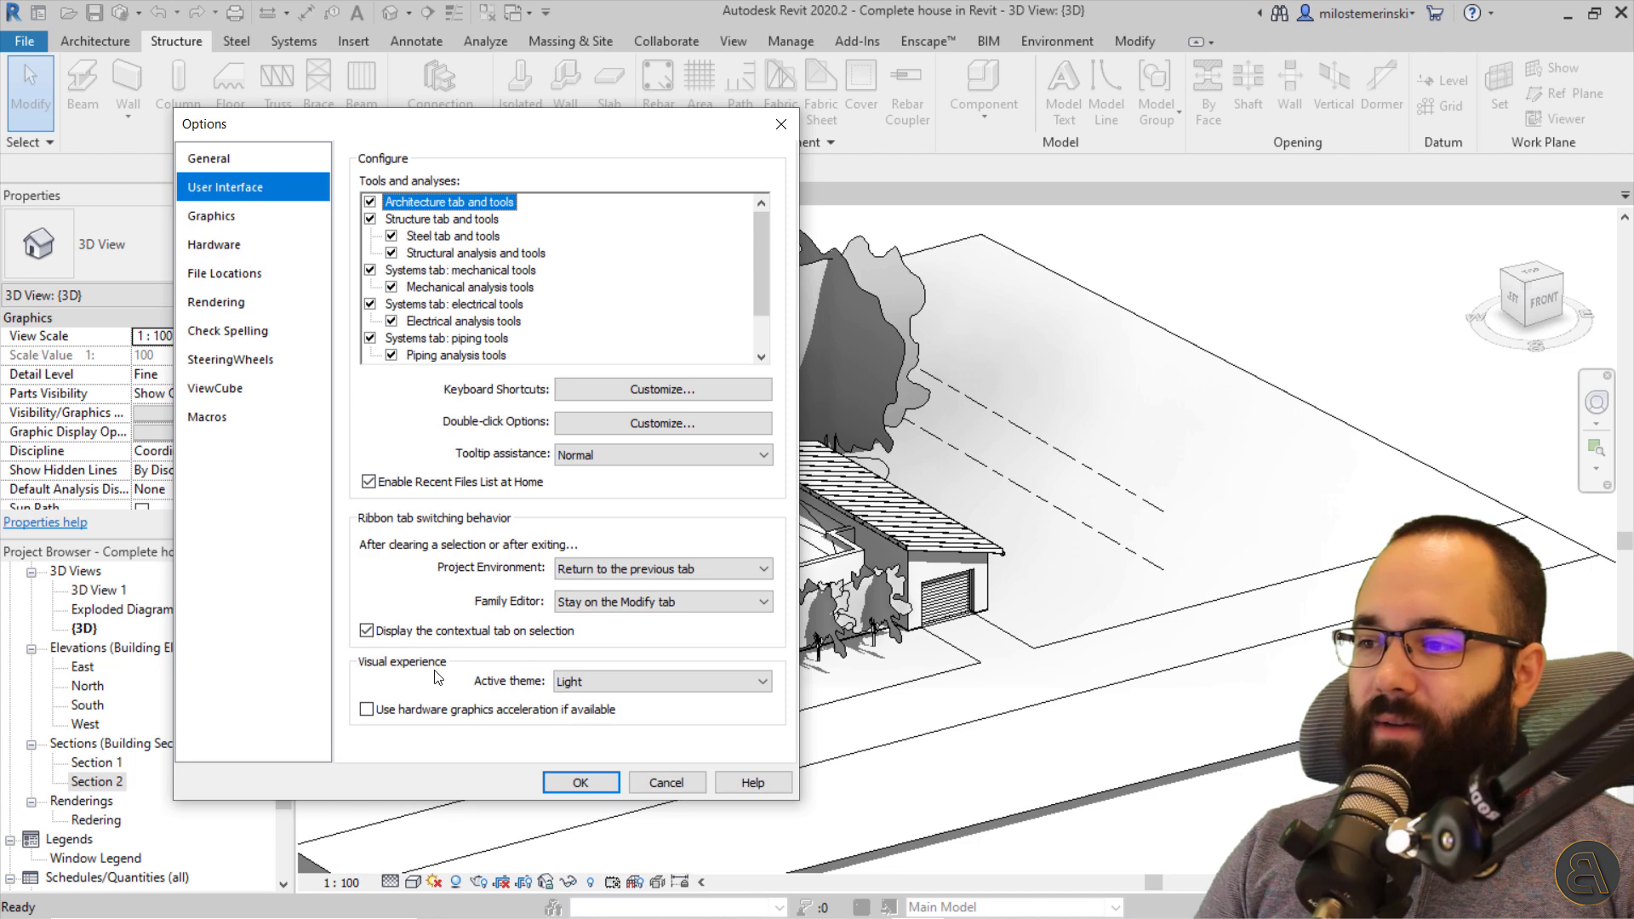
{"action": "left_click", "coordinate": [591, 682]}
{"action": "left_click", "coordinate": [585, 711]}
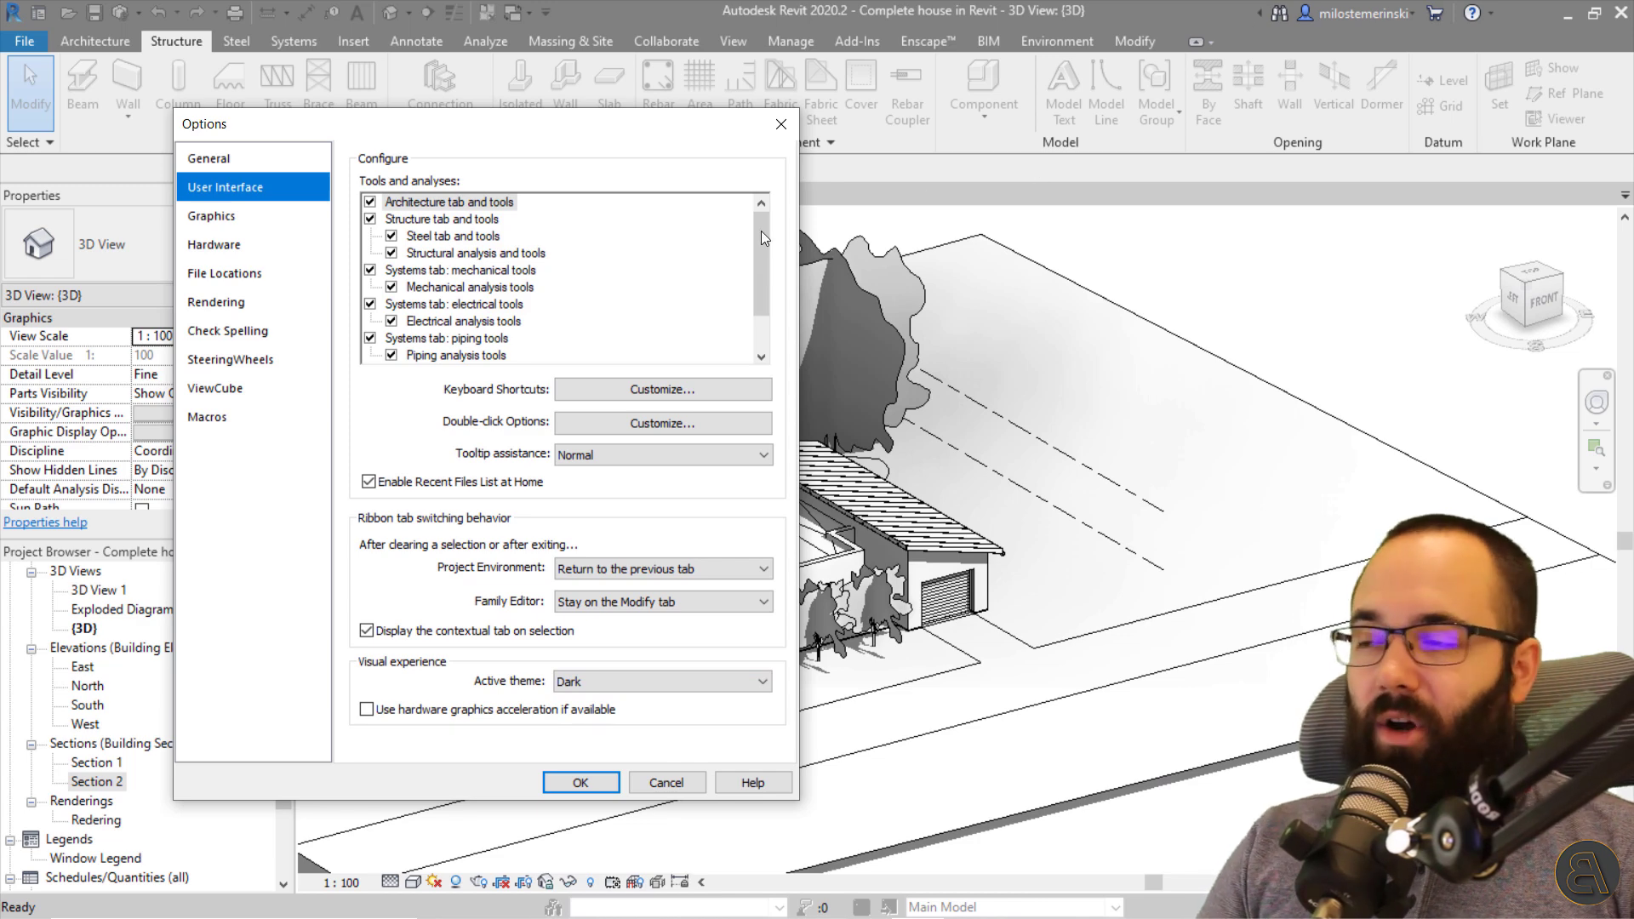
Set the Graphics background colour to Black and apply the options.
{"action": "left_click", "coordinate": [213, 216]}
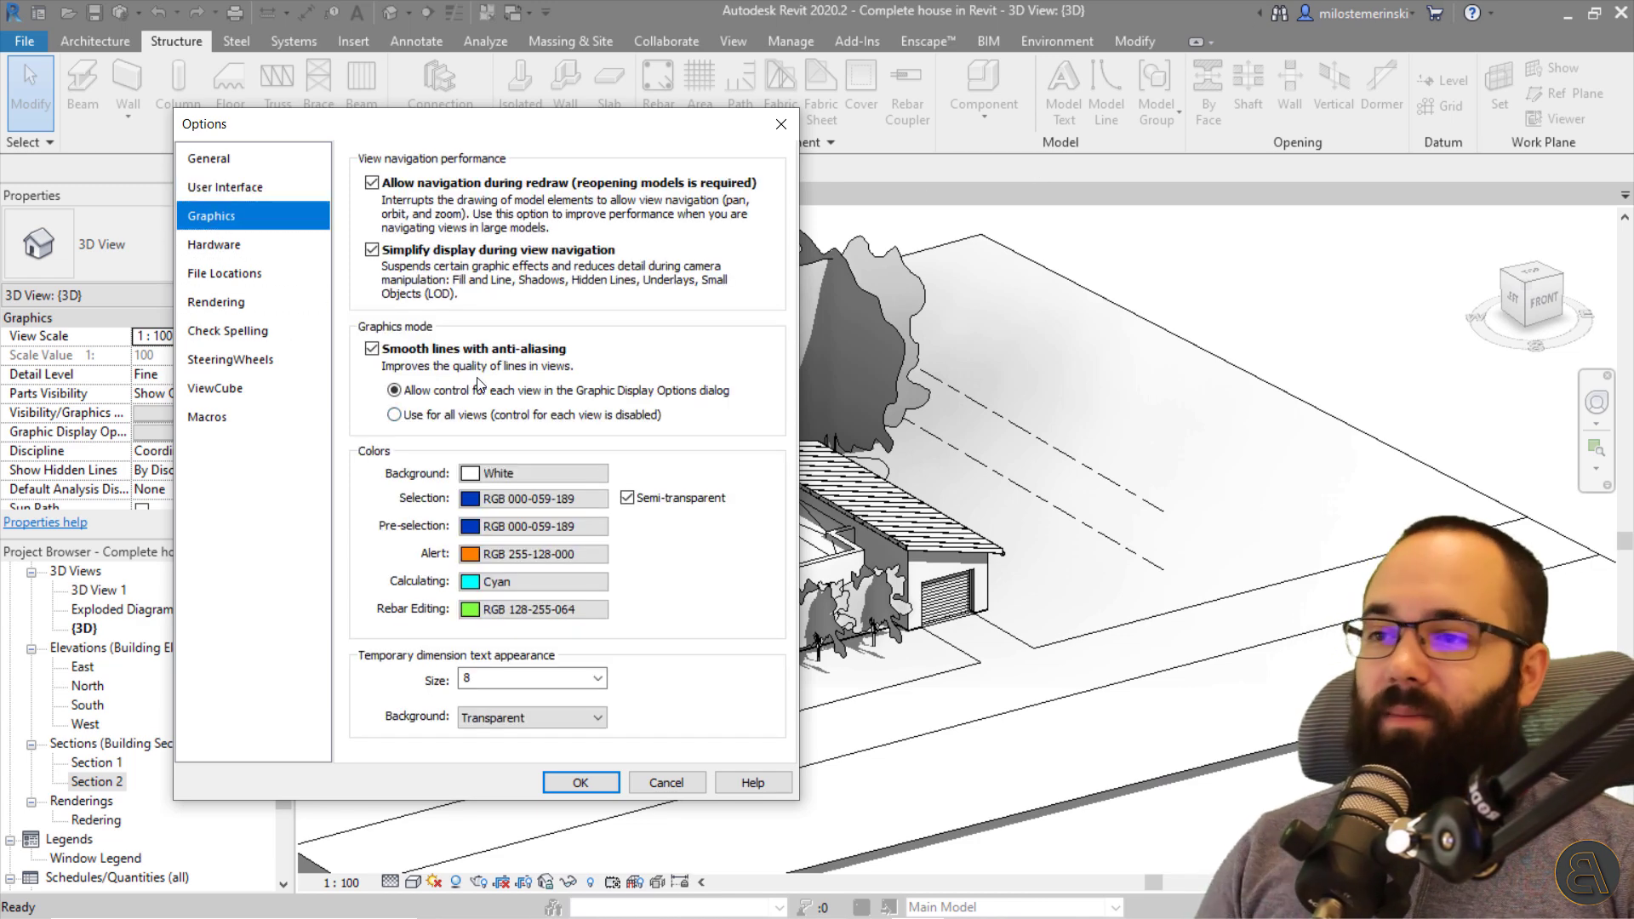
{"action": "left_click", "coordinate": [478, 474]}
{"action": "left_click", "coordinate": [265, 428]}
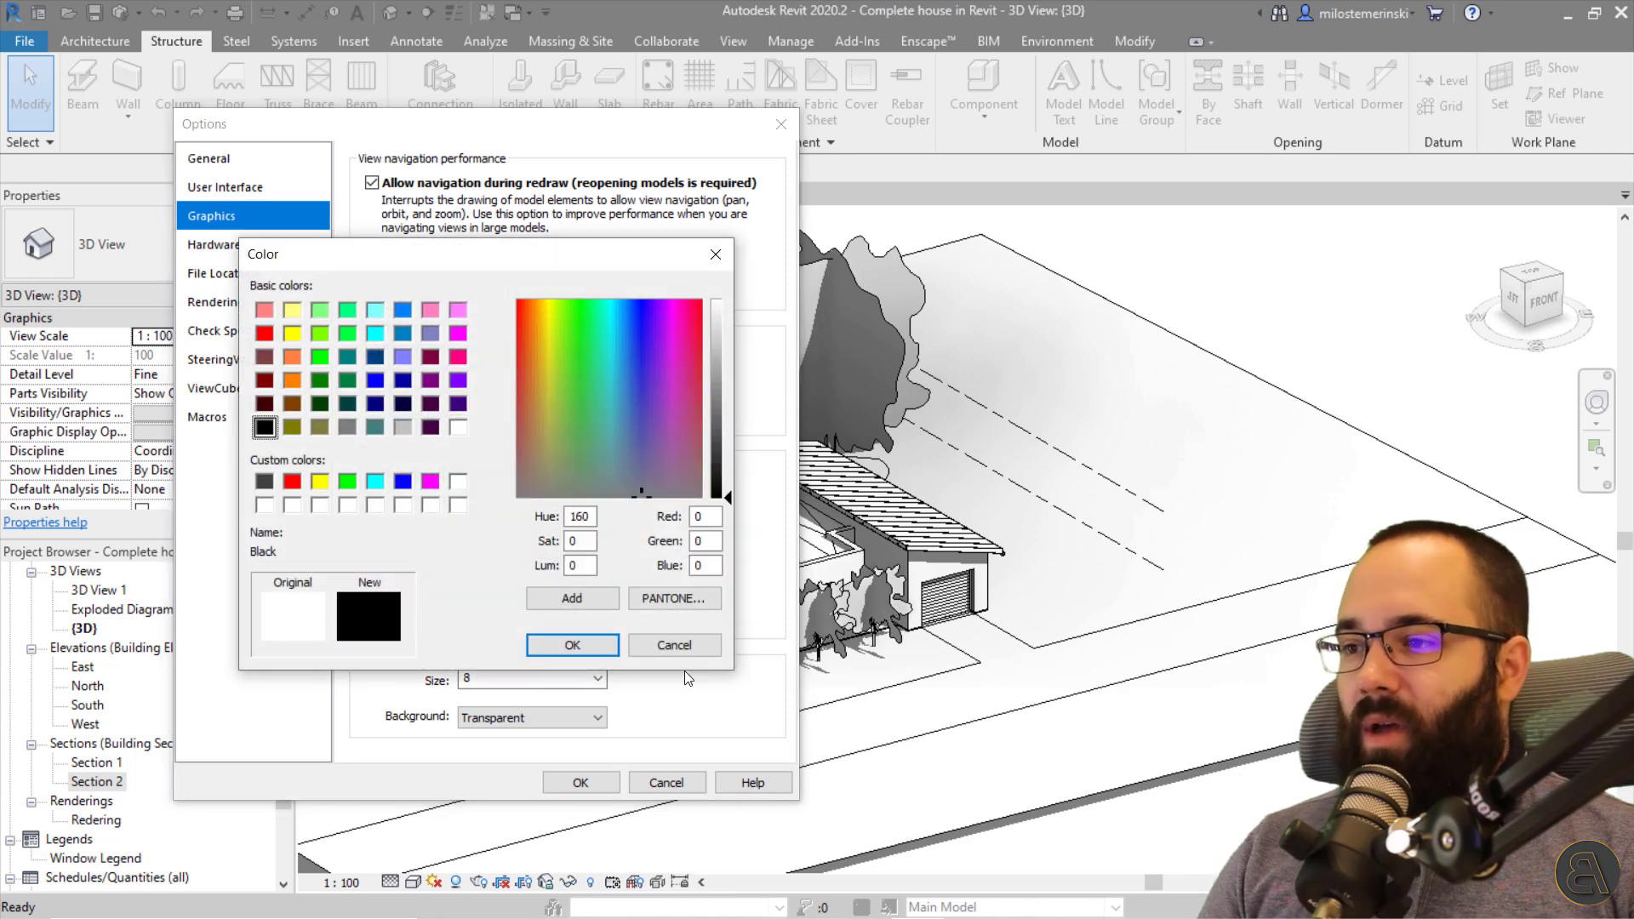
{"action": "left_click", "coordinate": [572, 645]}
{"action": "left_click", "coordinate": [580, 782]}
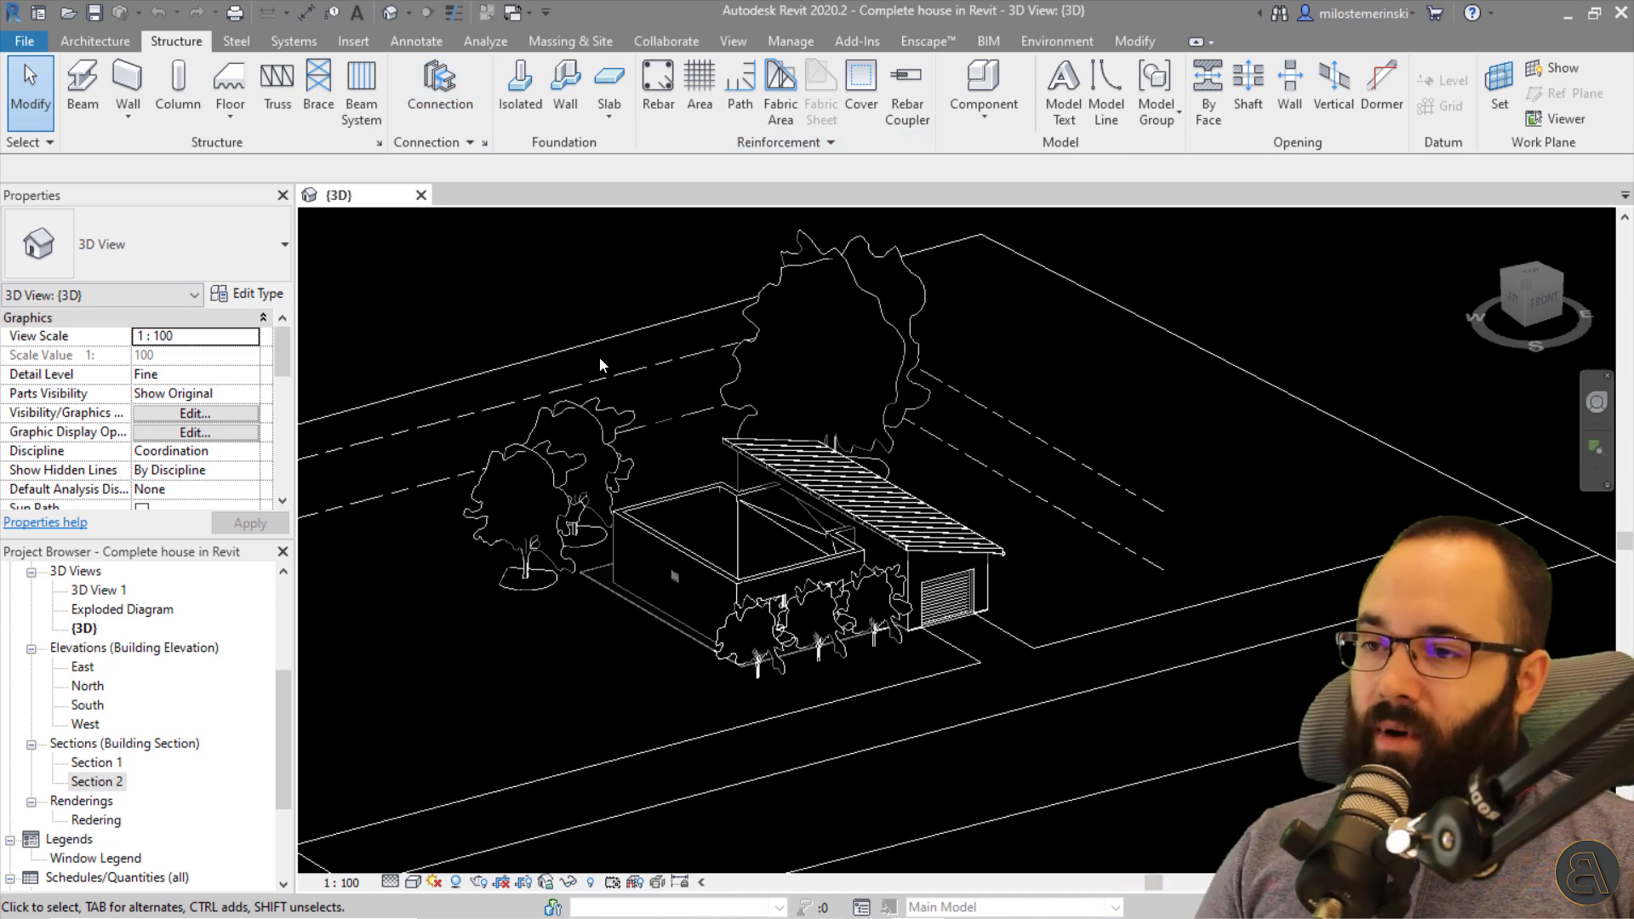
Set the Graphics background colour back to White in Options.
{"action": "left_click", "coordinate": [38, 51]}
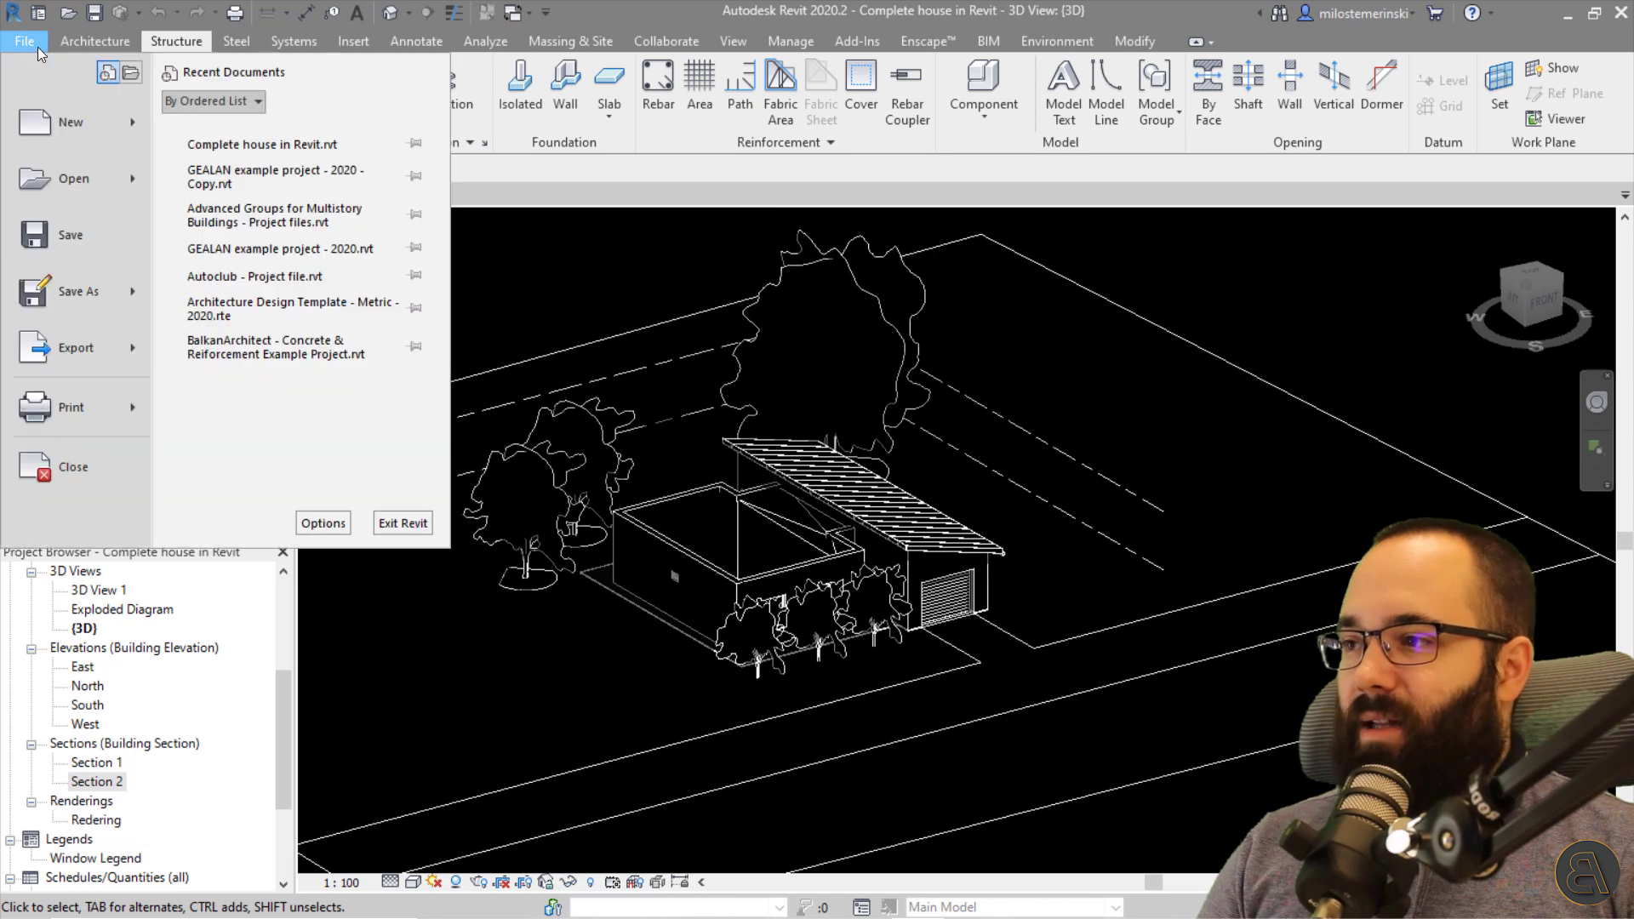
{"action": "left_click", "coordinate": [316, 528]}
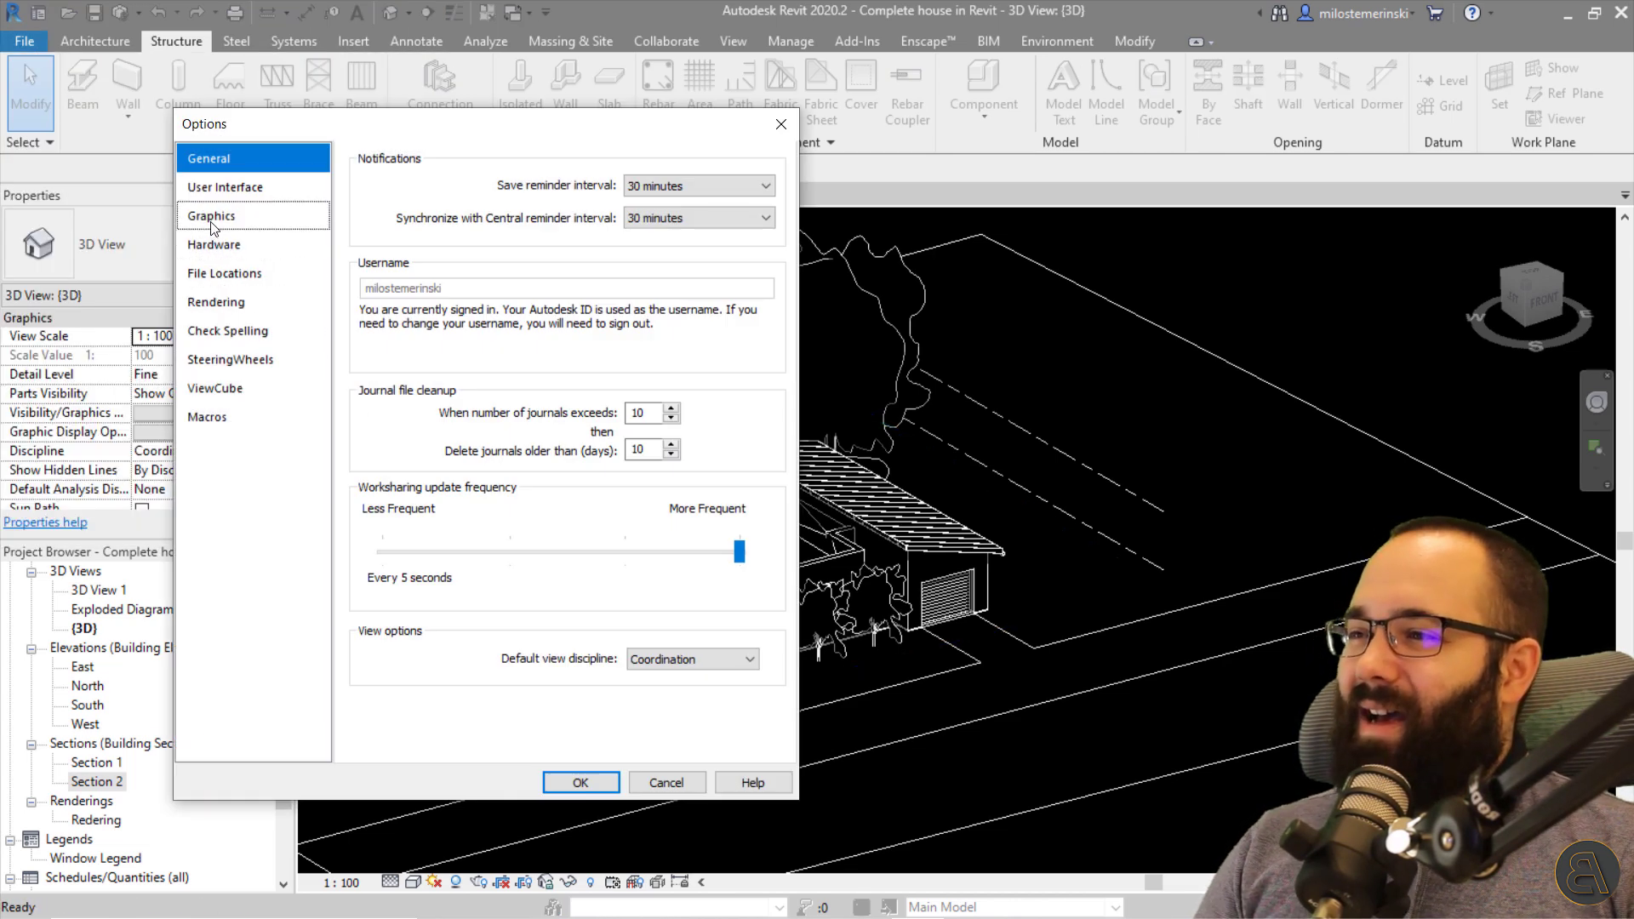
{"action": "left_click", "coordinate": [211, 216]}
{"action": "left_click", "coordinate": [502, 501]}
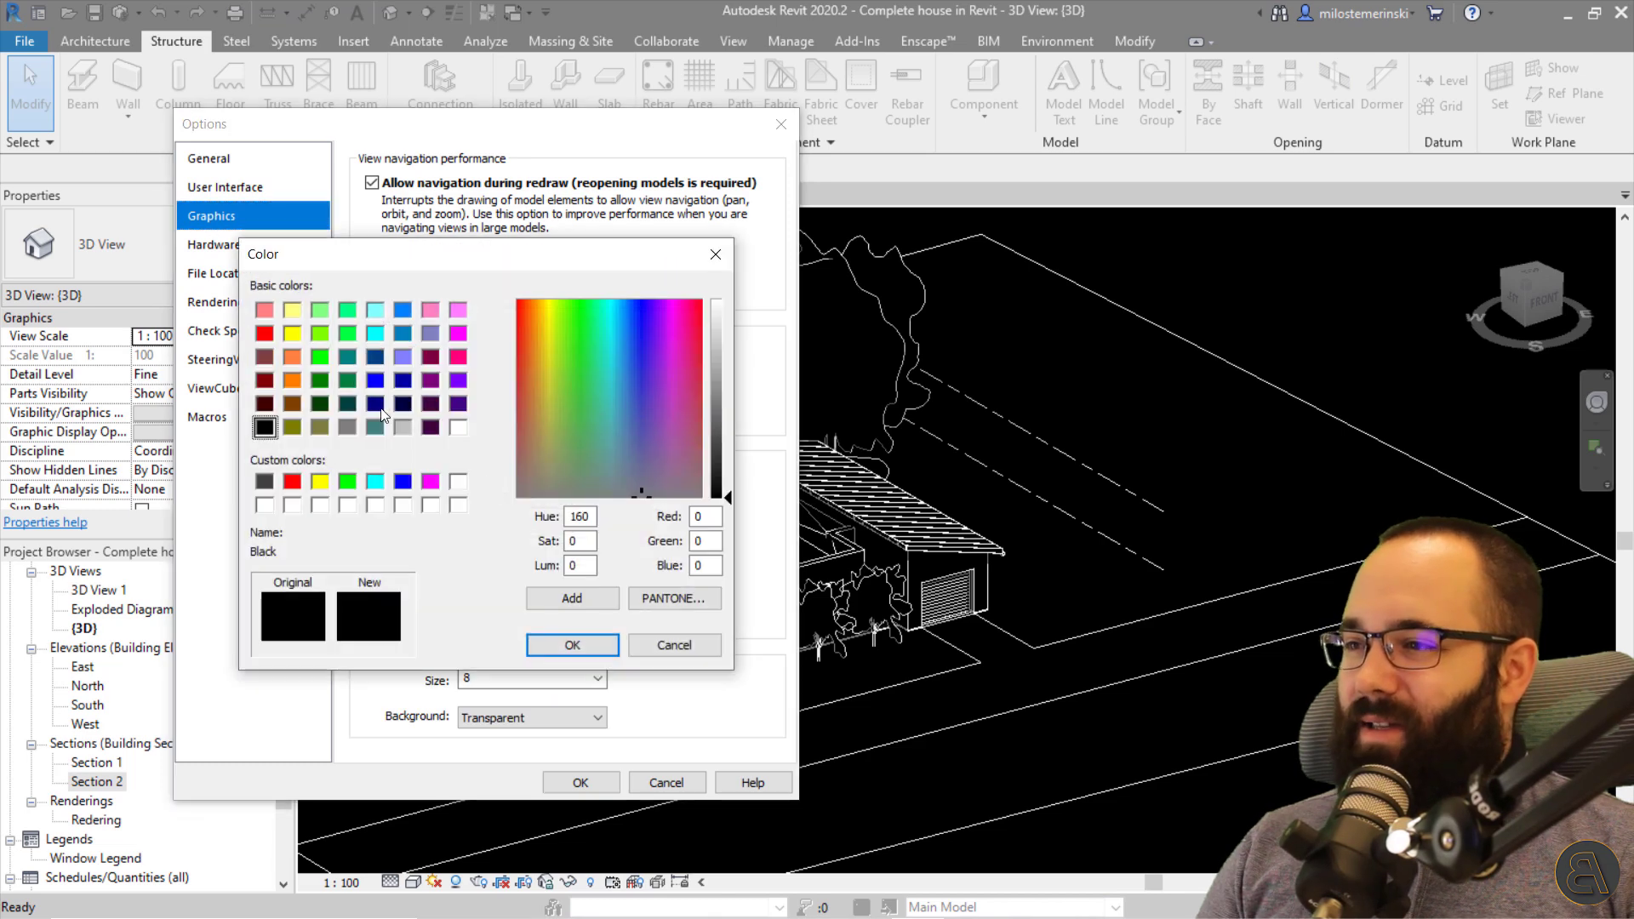
{"action": "left_click", "coordinate": [462, 428]}
{"action": "left_click", "coordinate": [572, 645]}
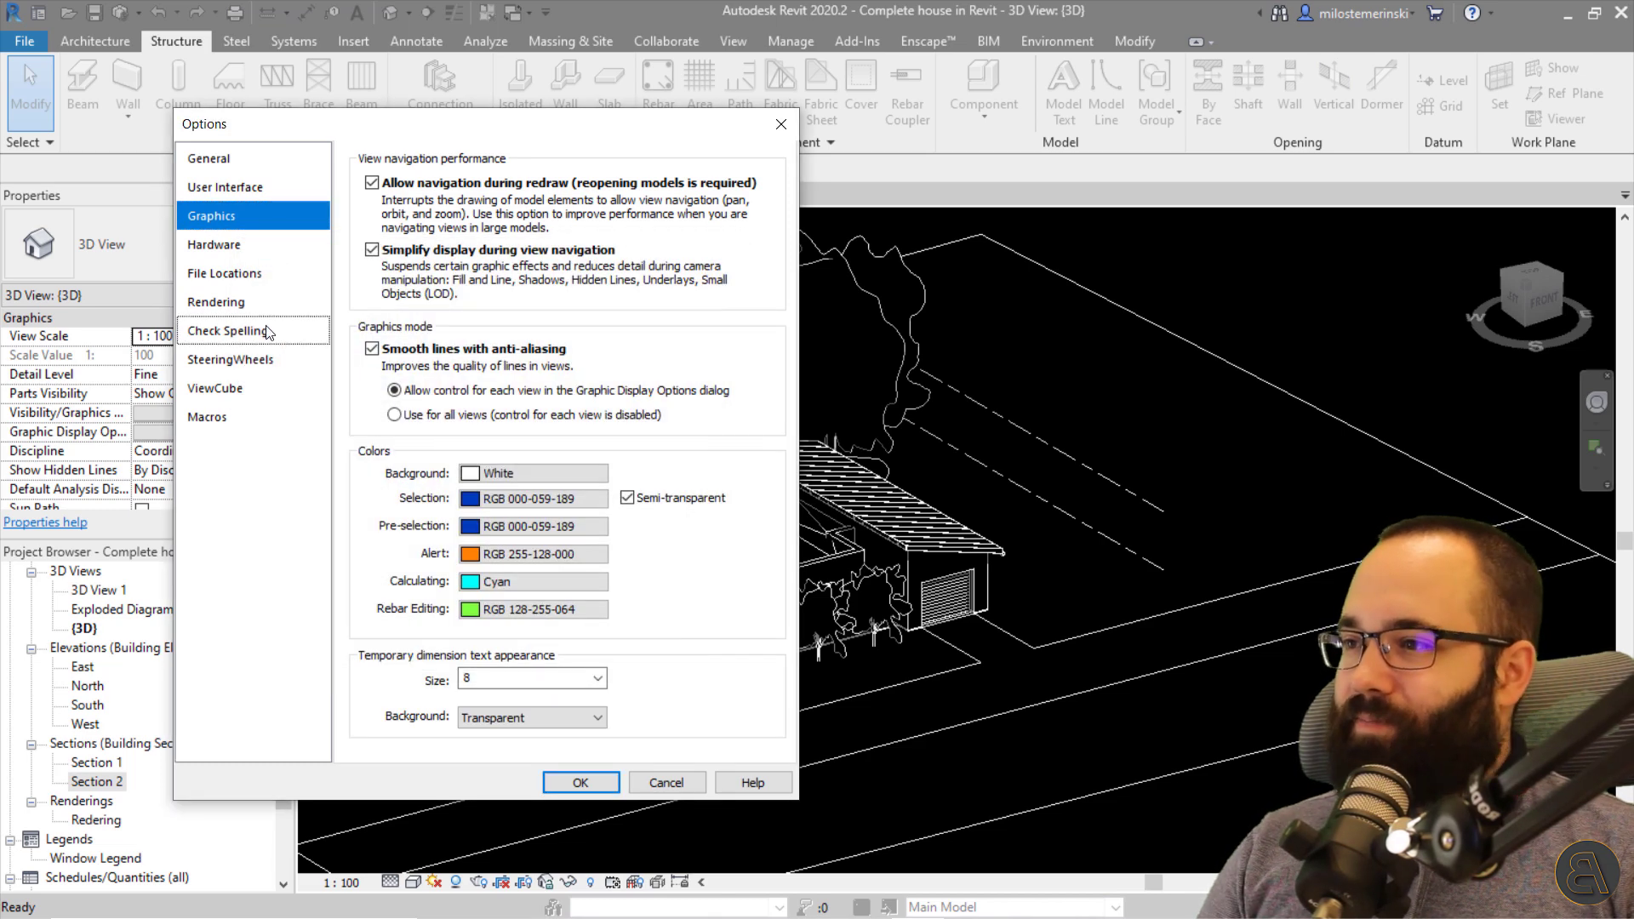
Set the active theme back to Light and apply the options.
{"action": "left_click", "coordinate": [226, 189]}
{"action": "left_click", "coordinate": [596, 682]}
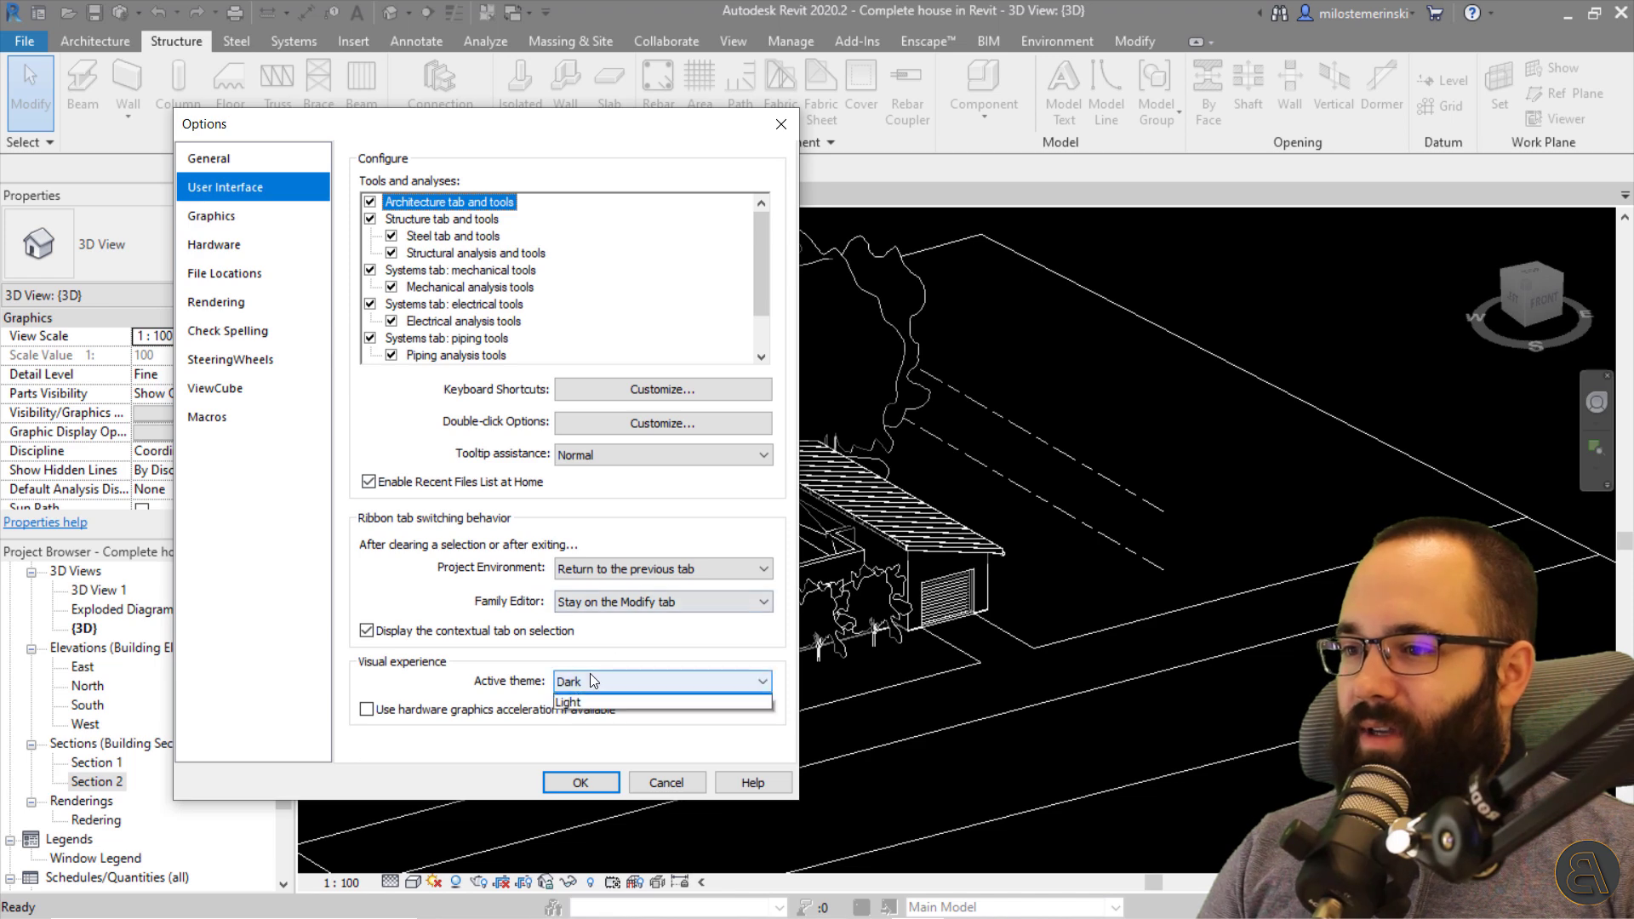
{"action": "left_click", "coordinate": [585, 715]}
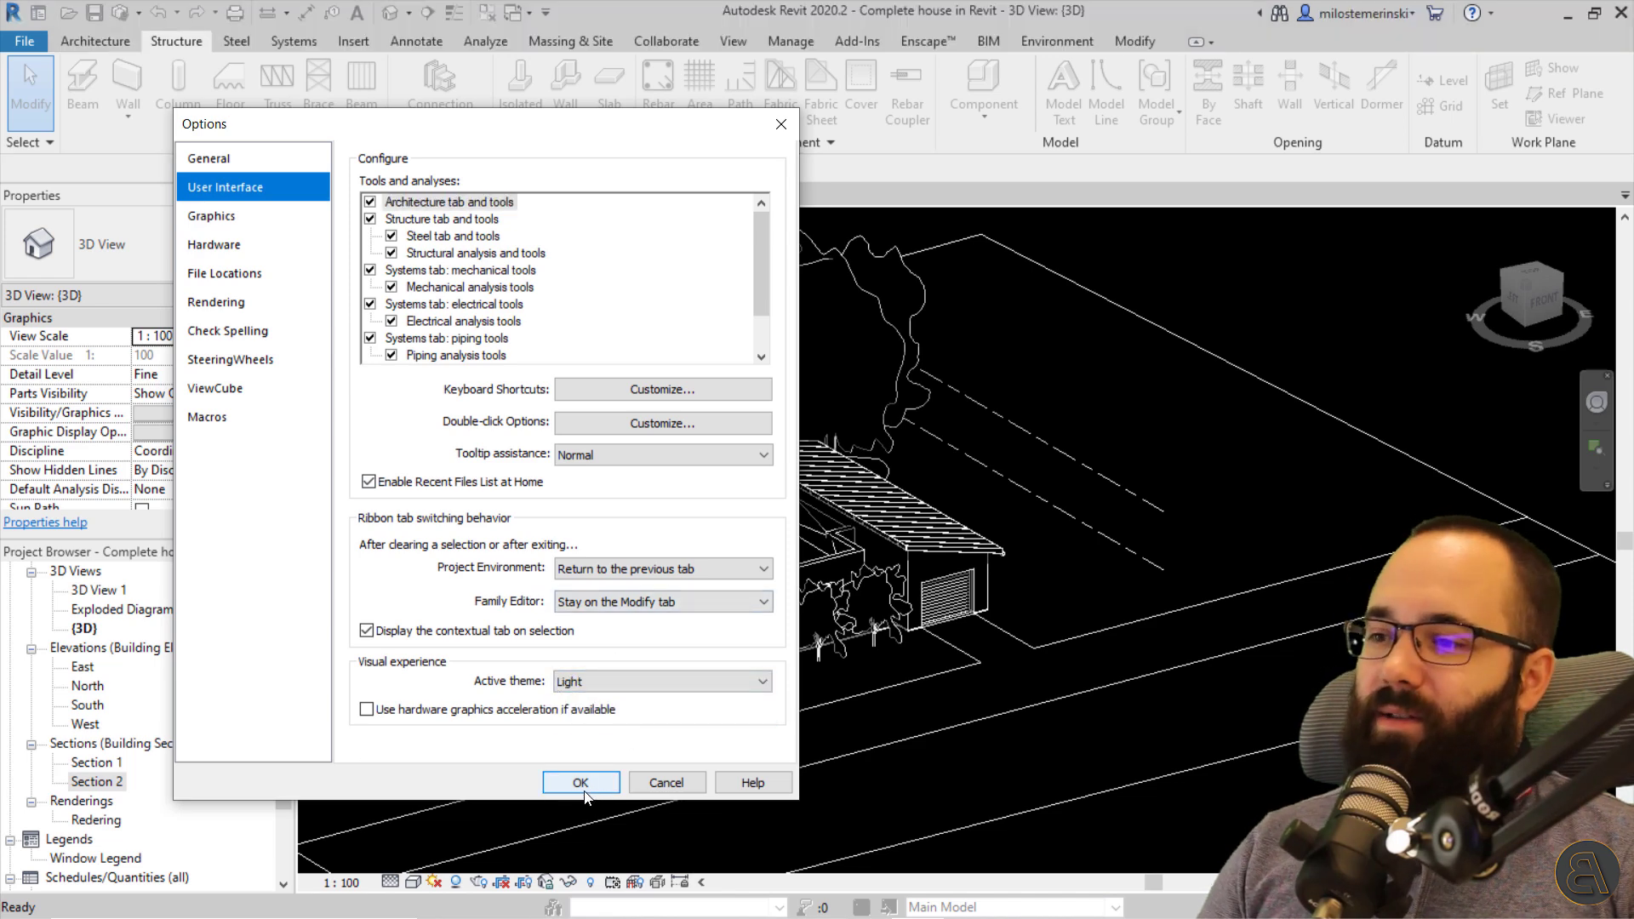
{"action": "left_click", "coordinate": [580, 782]}
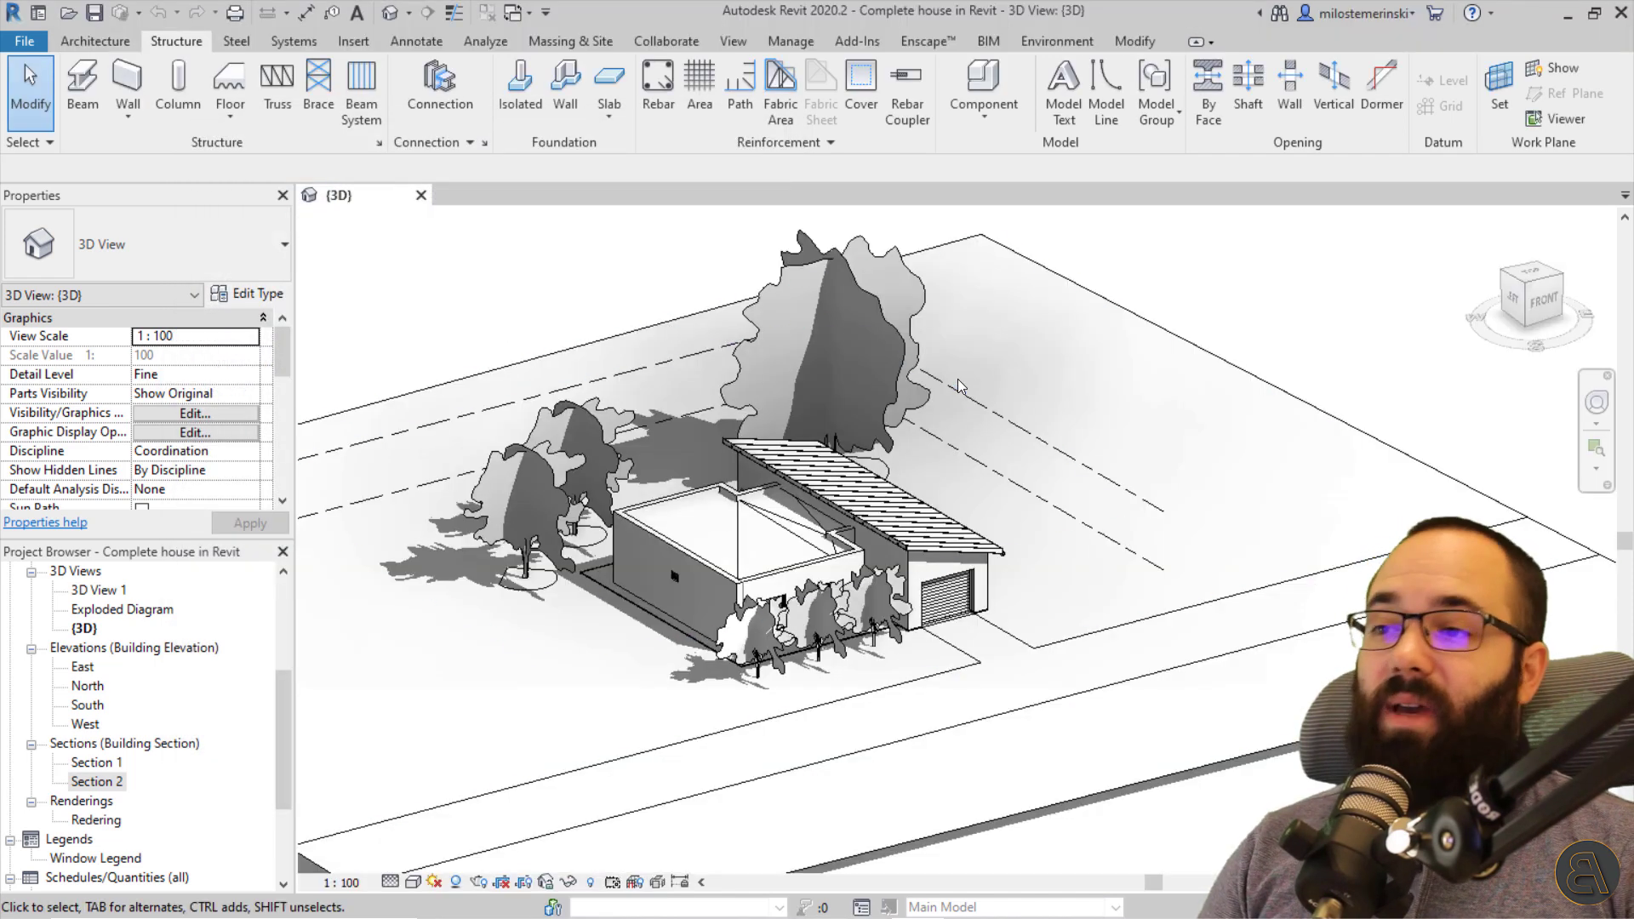
Nudge the house's 3D view slightly and show the Architecture tab tools.
{"action": "middle_click_drag", "start_coordinate": [1043, 375], "coordinate": [1060, 385]}
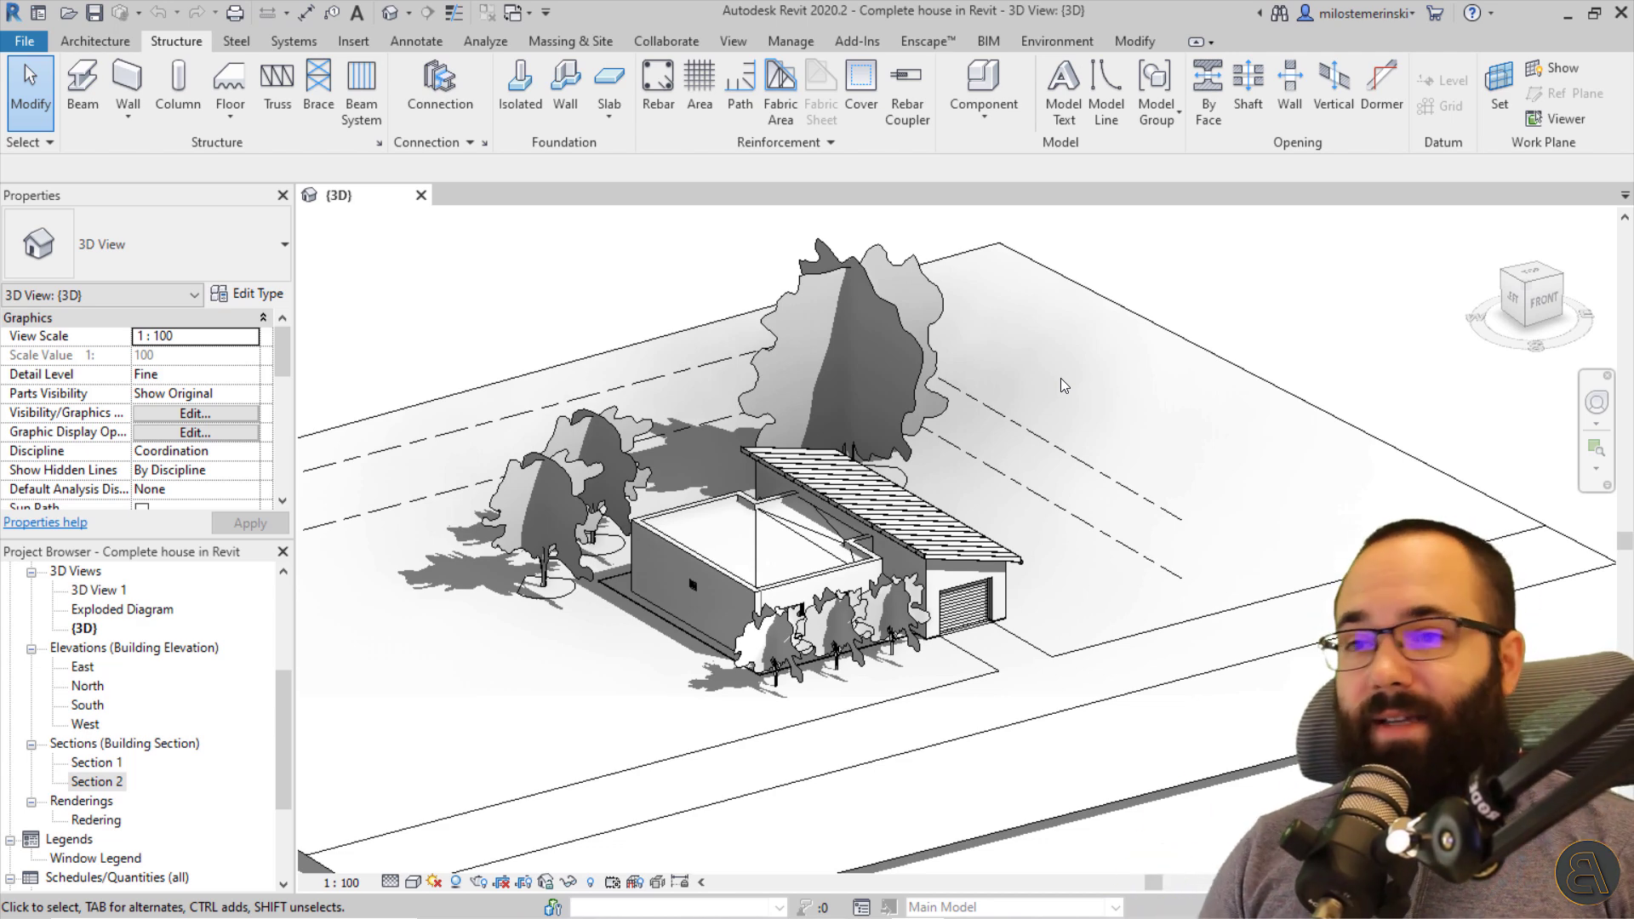
{"action": "left_click", "coordinate": [95, 41]}
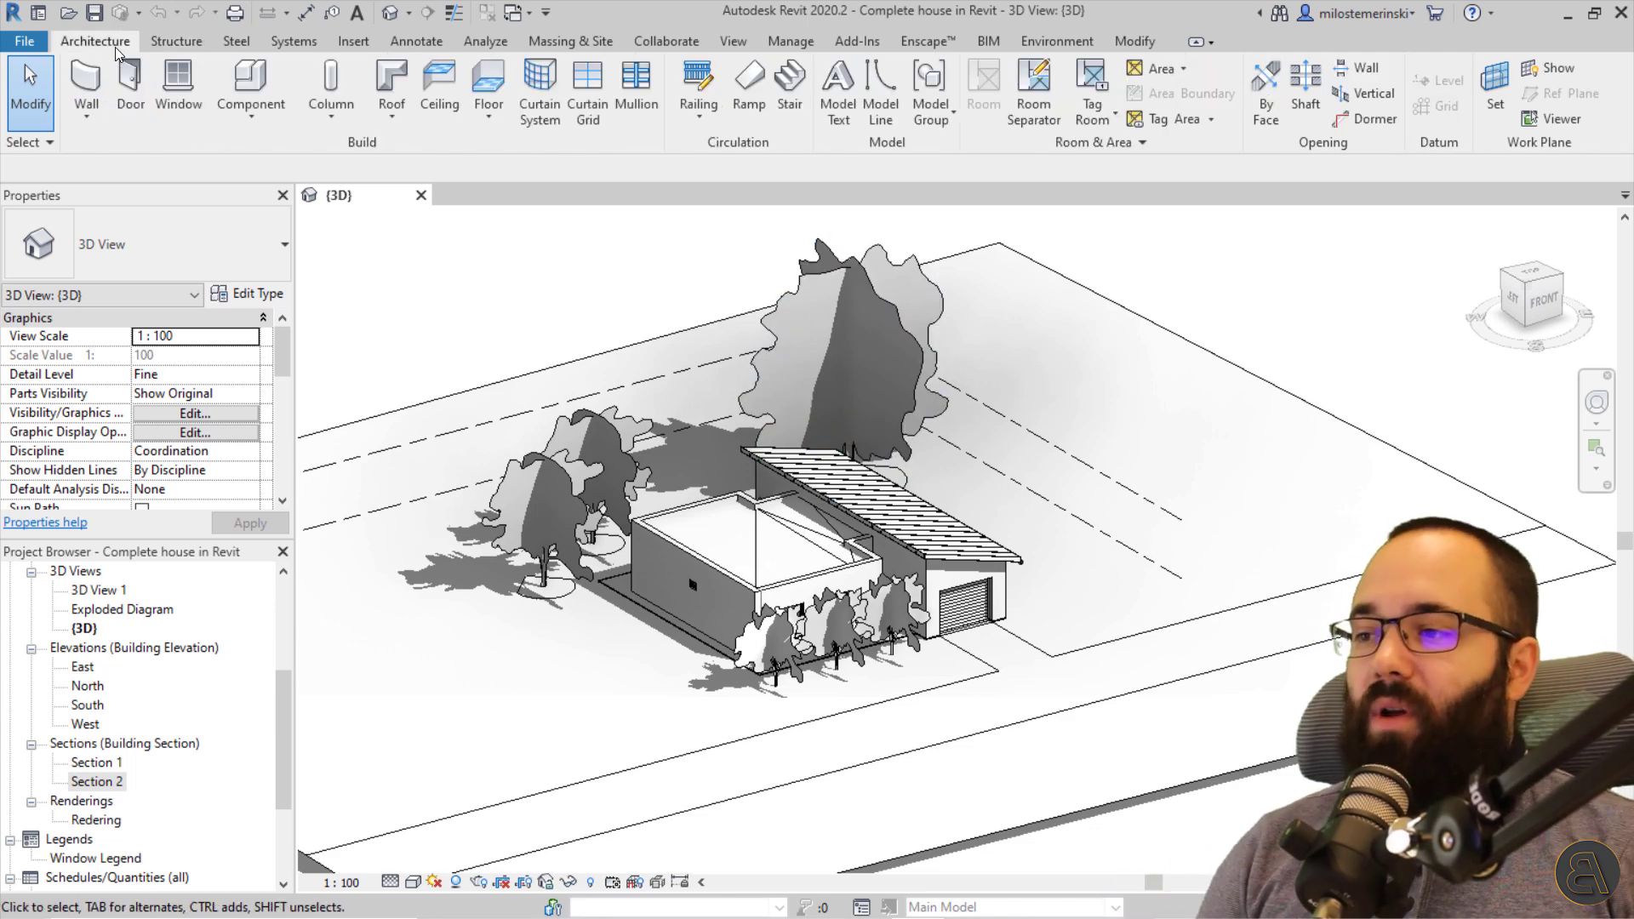